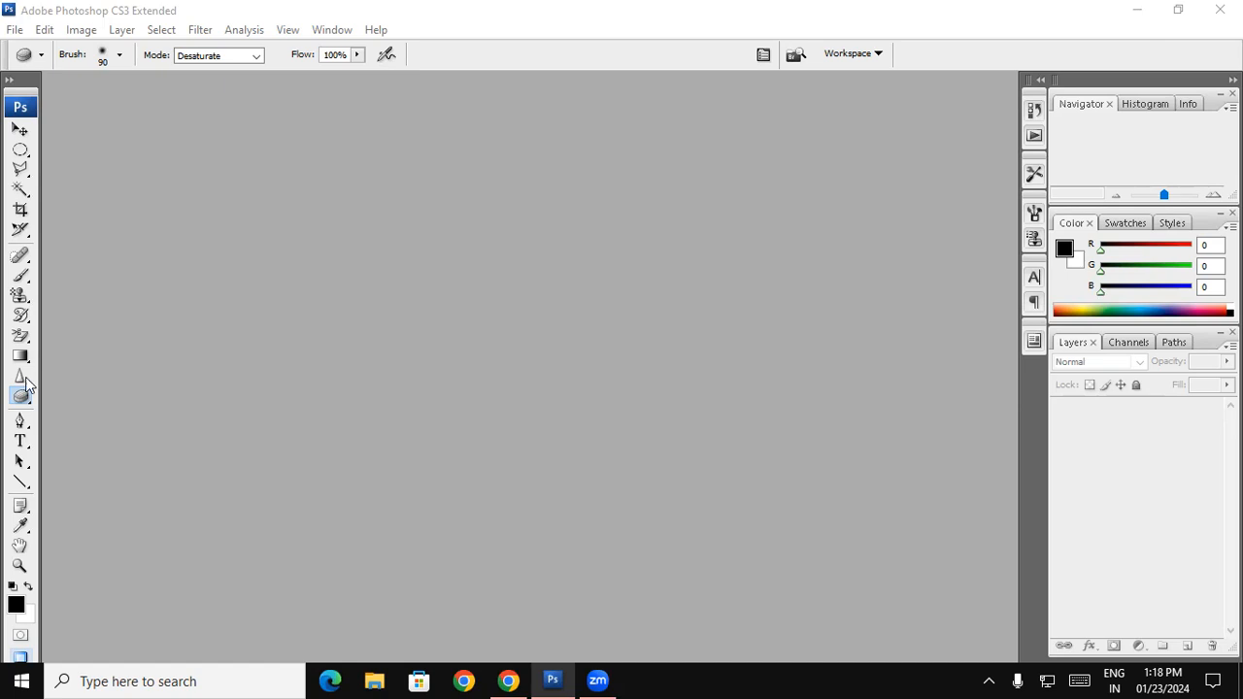
left_click(21, 377)
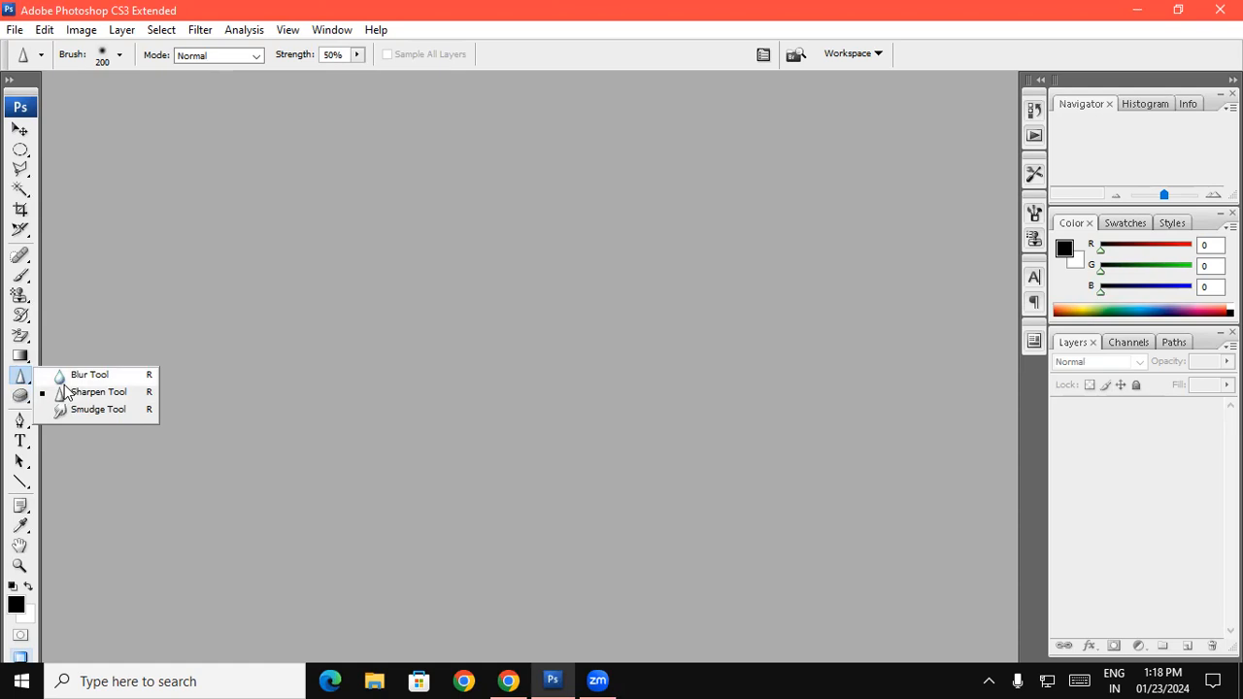
left_click(20, 396)
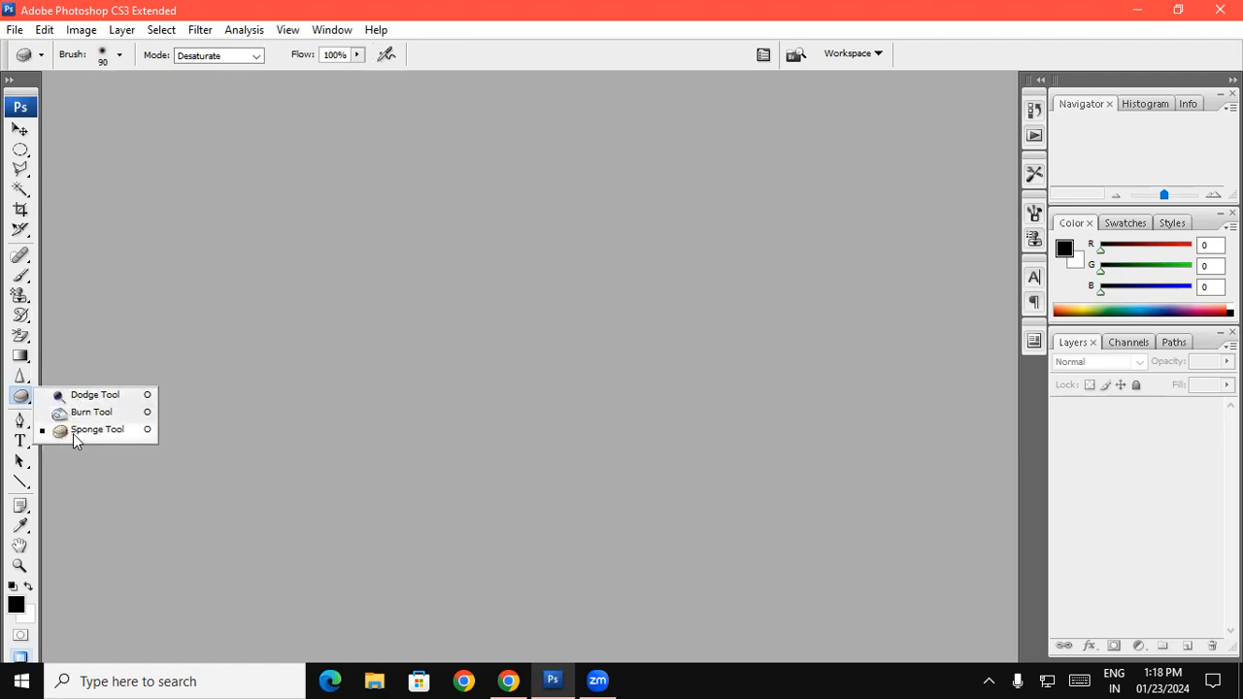
left_click(133, 337)
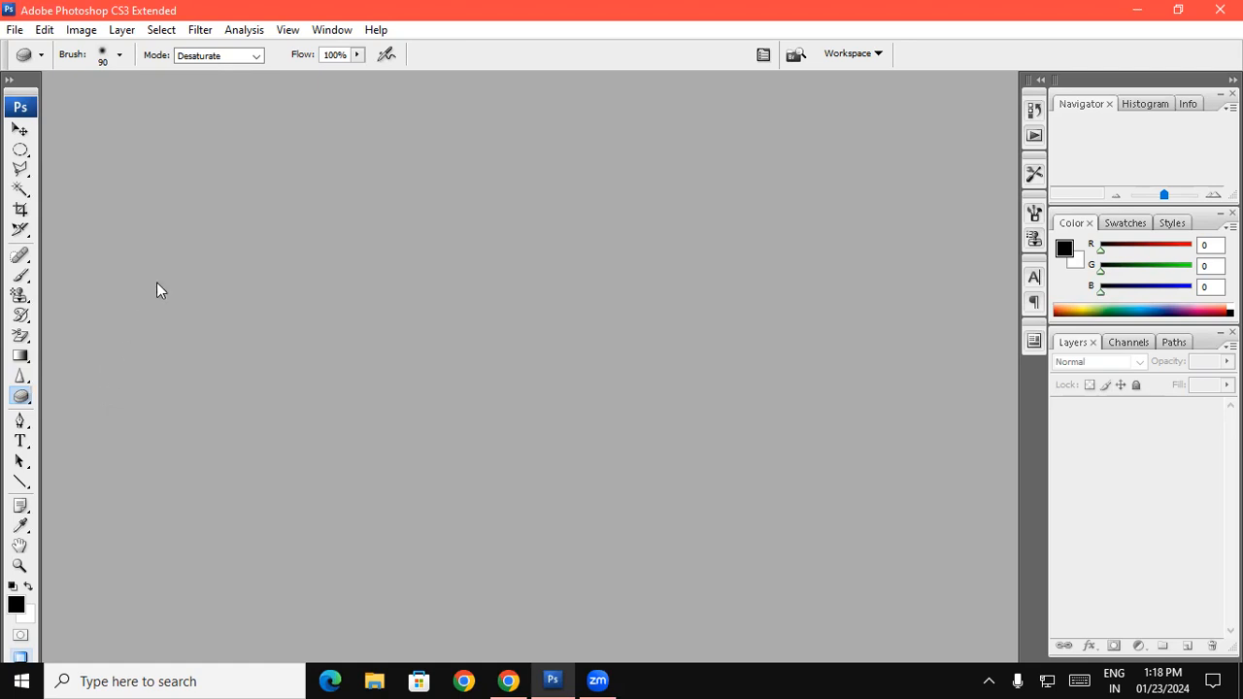
left_click(21, 378)
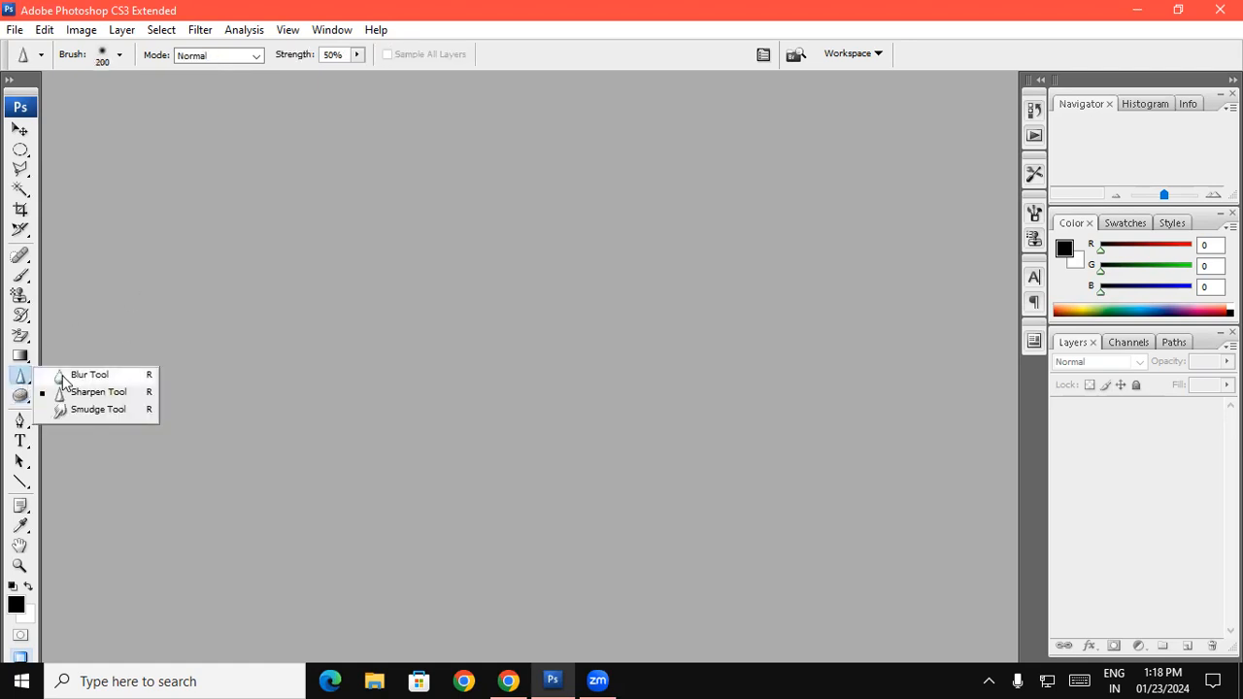
left_click(258, 315)
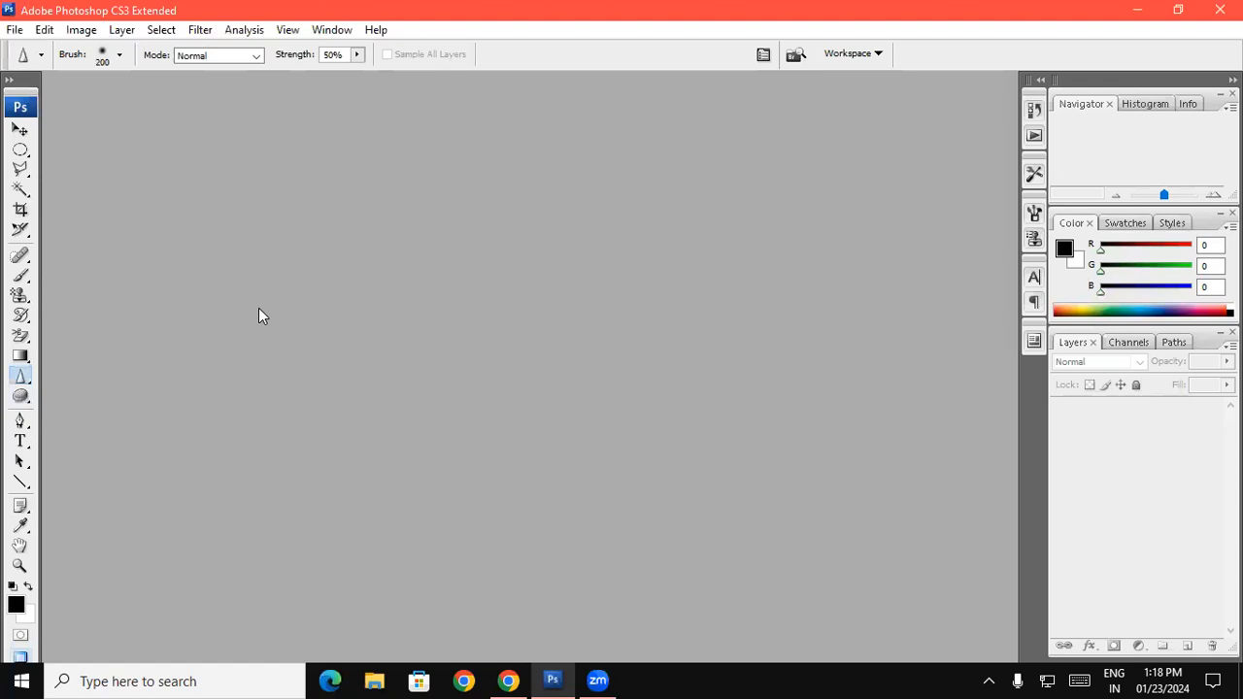
- Open the event-photographers ballroom portrait, orig_356868, the sanwara-mens-kurta photo and weding13 together from the photos for photoshop practical folder
double_click(259, 310)
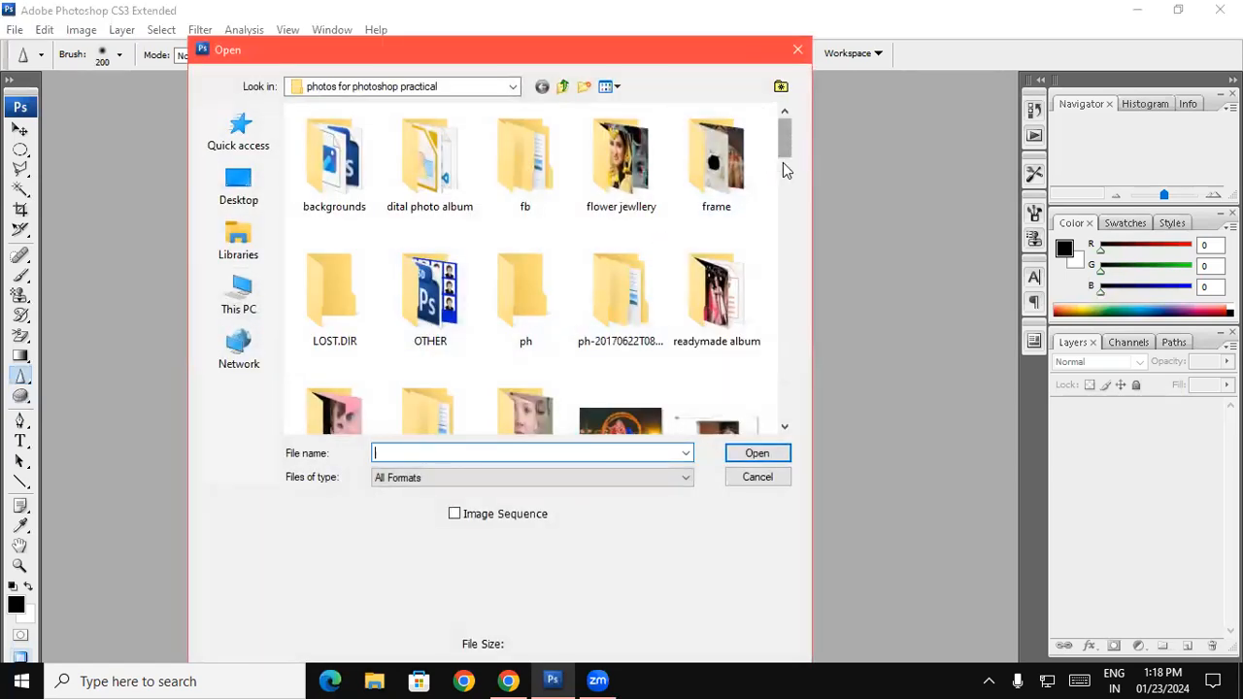
left_click_drag(784, 146, 784, 154)
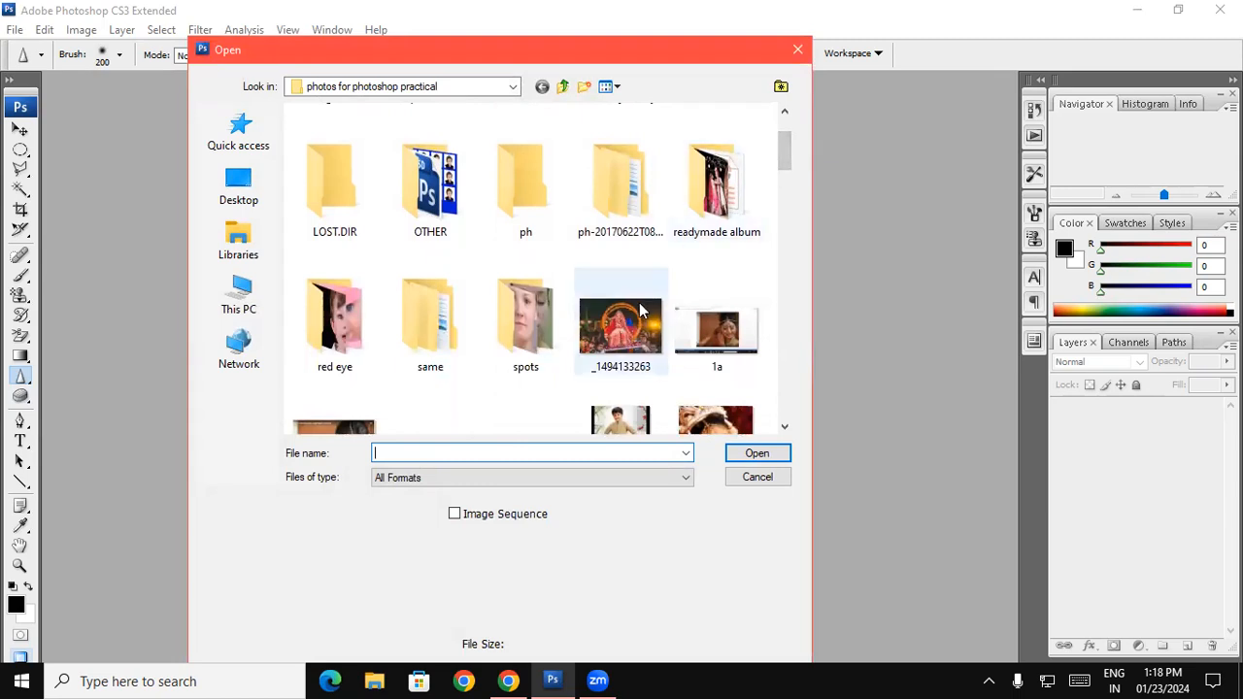
left_click_drag(783, 180, 756, 320)
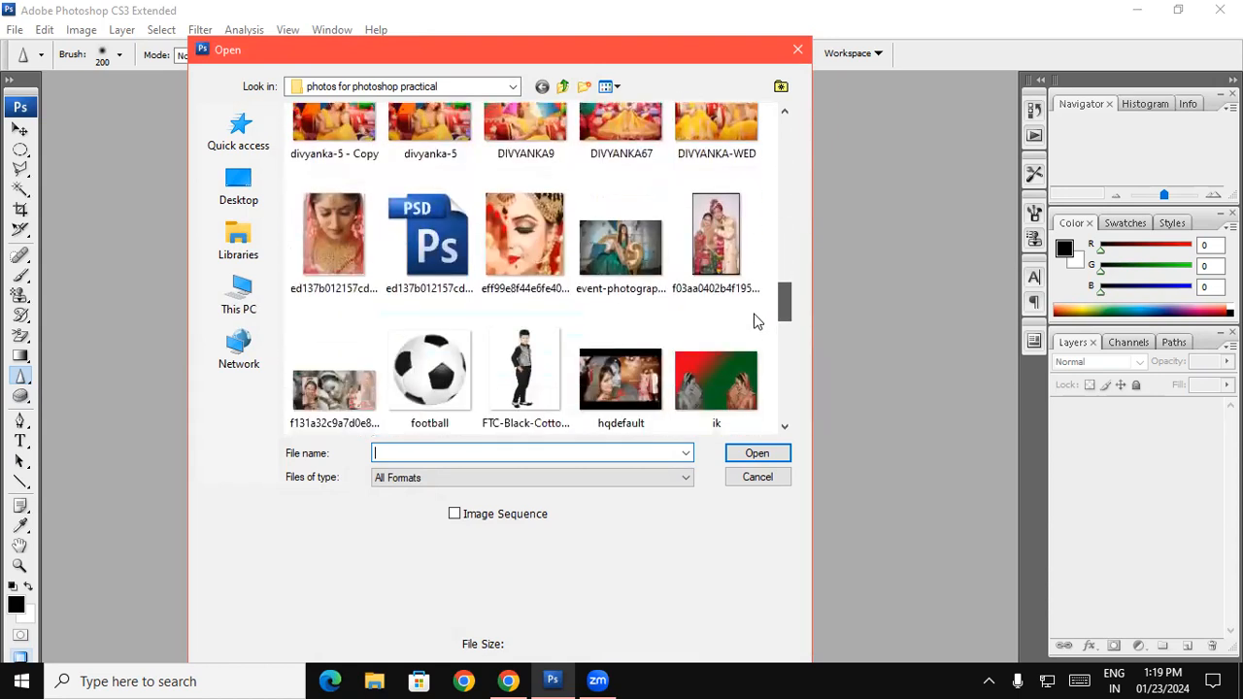
left_click(612, 252)
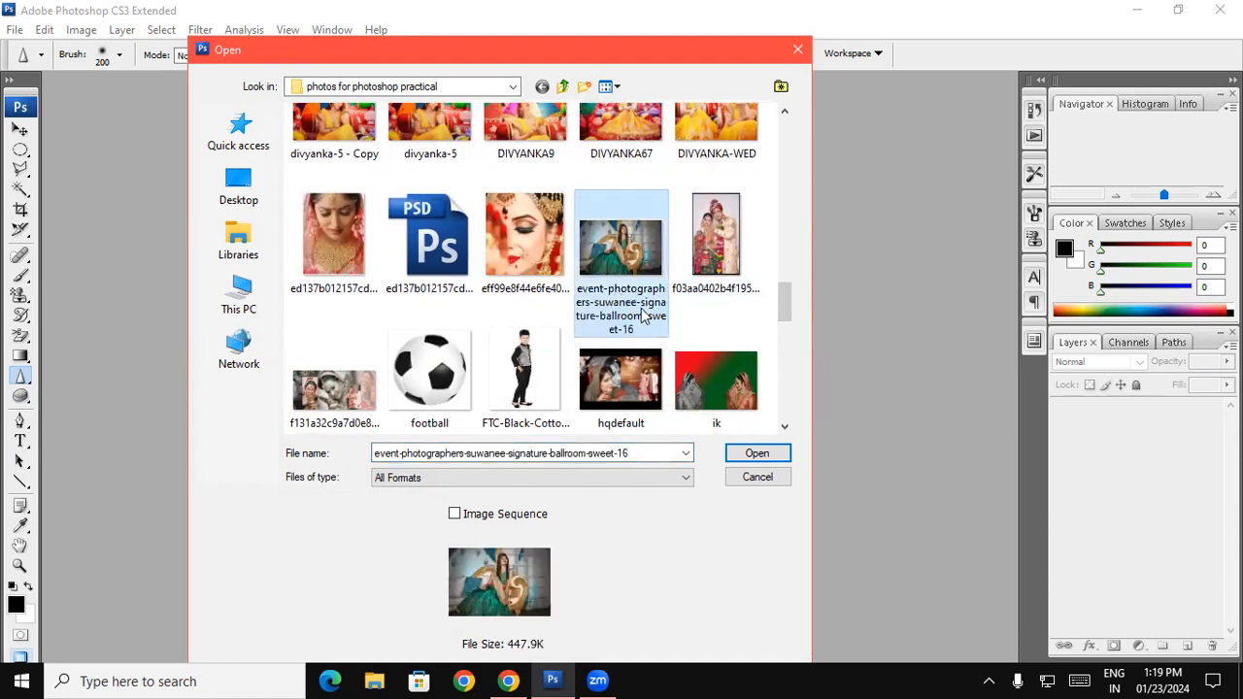
left_click_drag(786, 286, 784, 369)
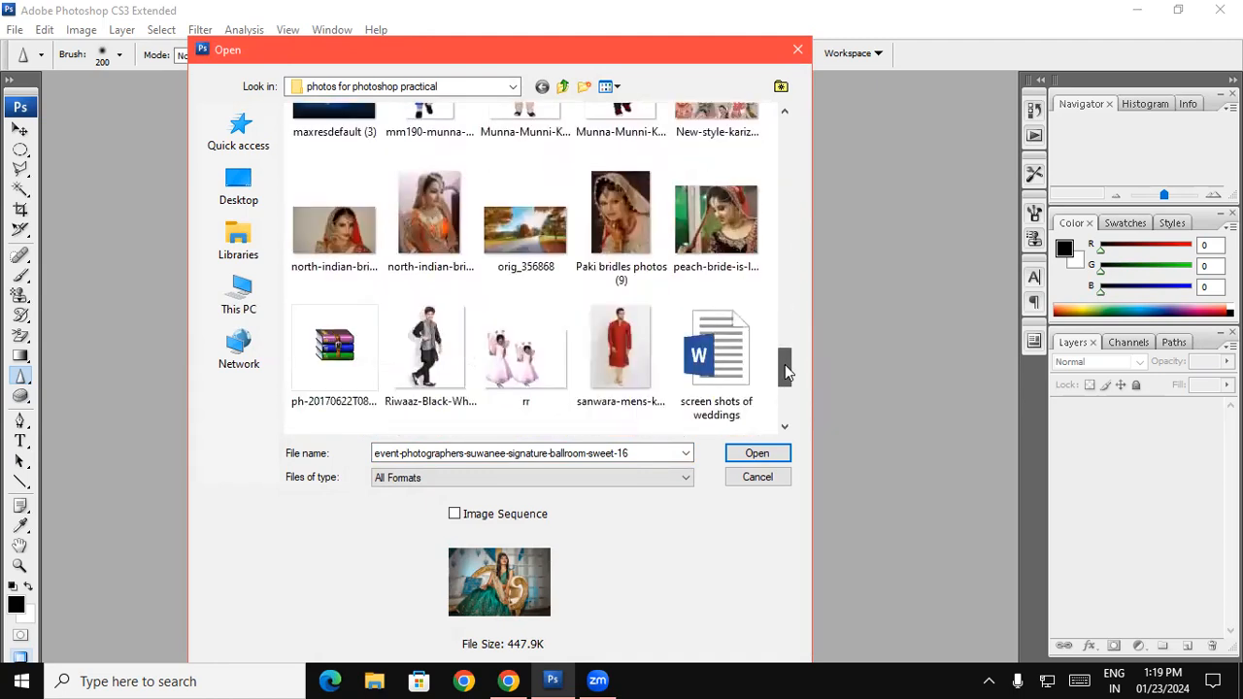
left_click(524, 231, "ctrl")
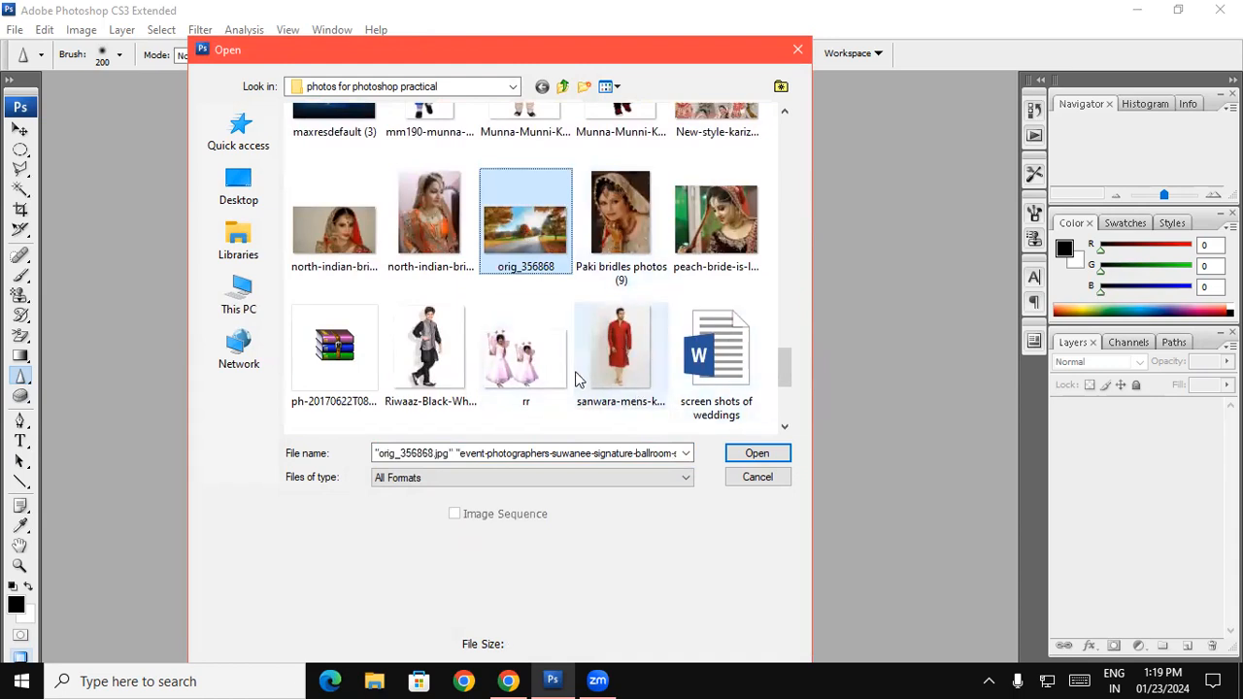
left_click(624, 361)
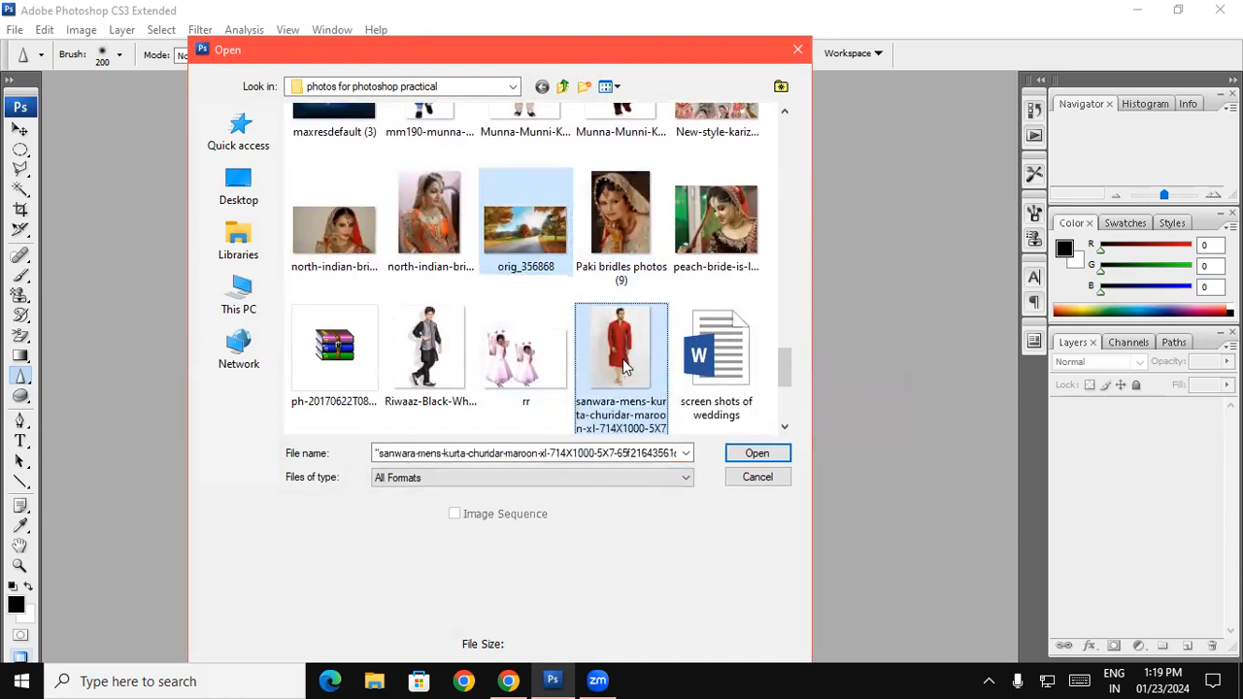
left_click_drag(786, 369, 785, 396)
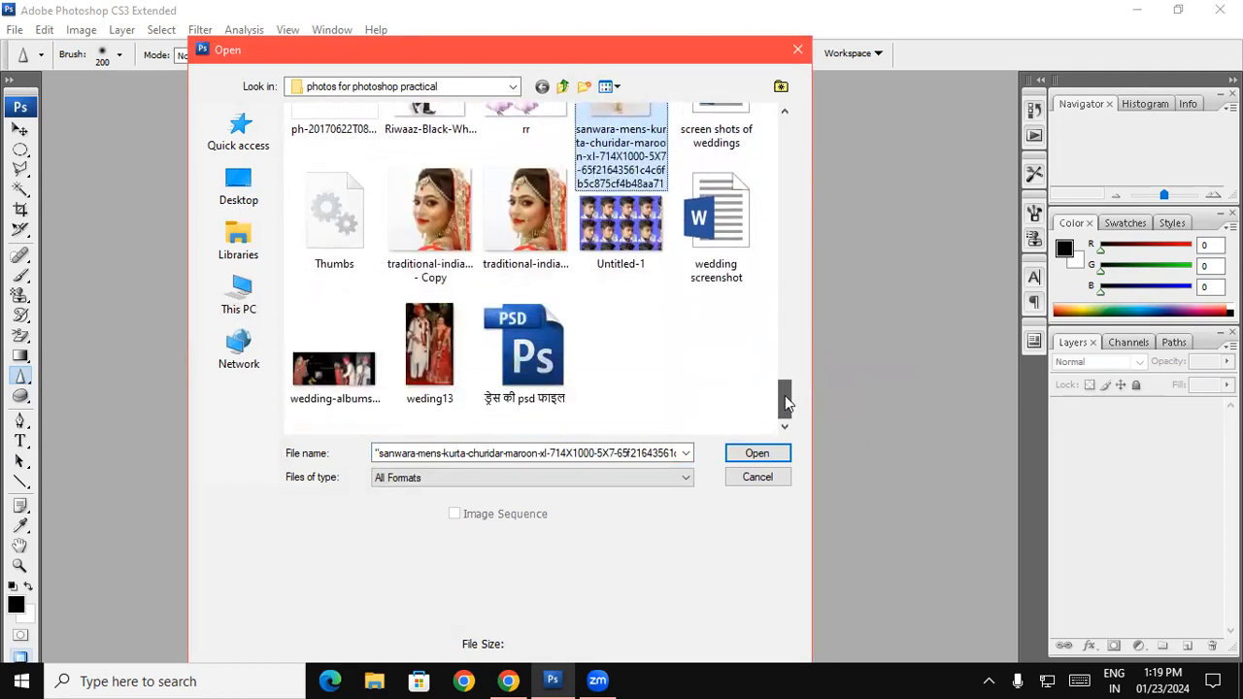
left_click(429, 349, "ctrl")
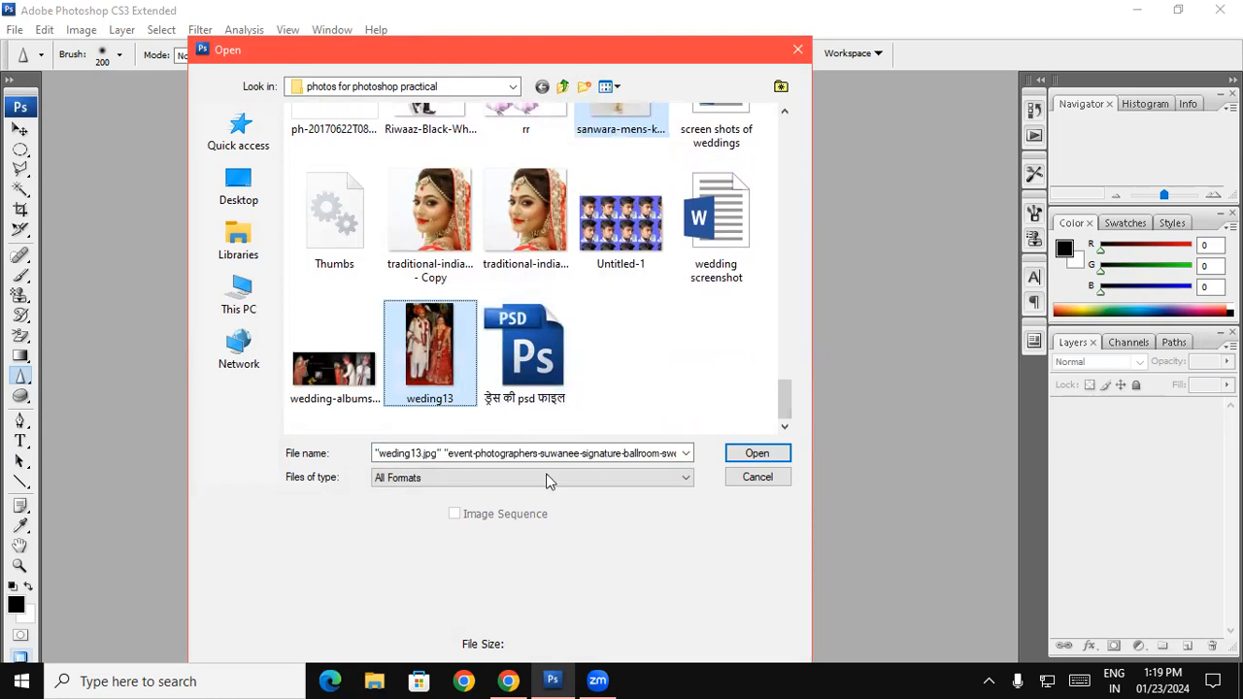
left_click(757, 453)
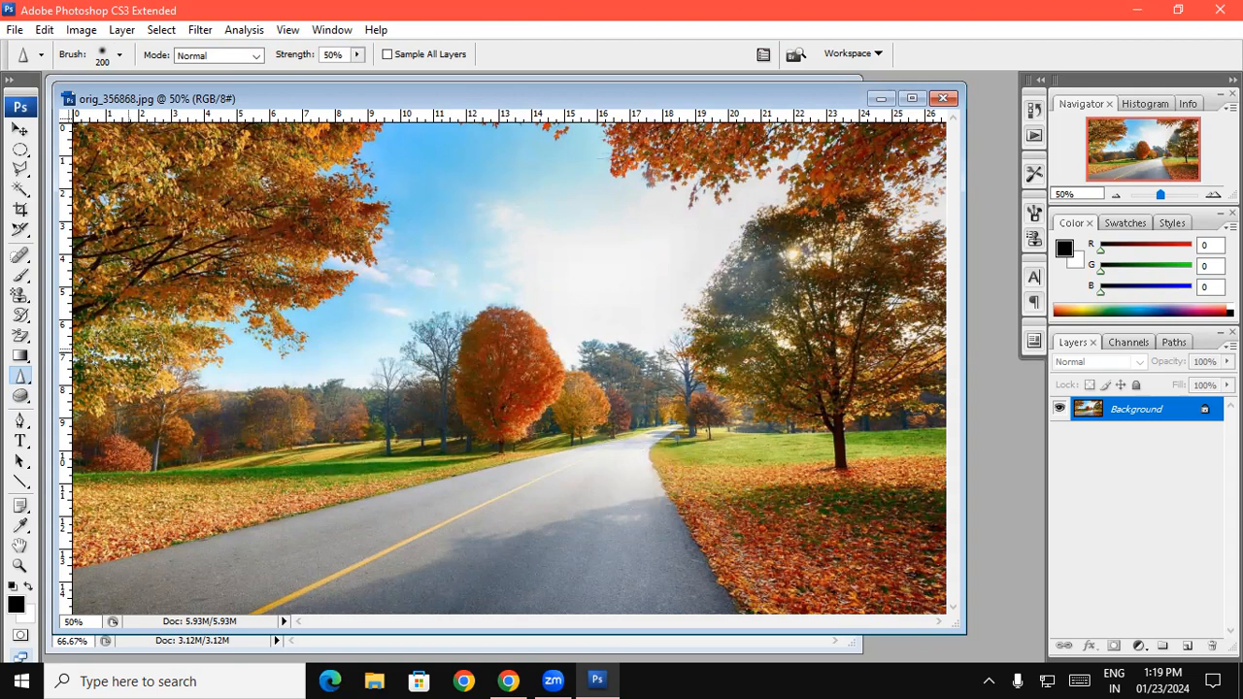
- Move the orig_356868 image window aside and maximize the weding13 photo
left_click_drag(240, 116, 255, 198)
left_click_drag(282, 104, 383, 272)
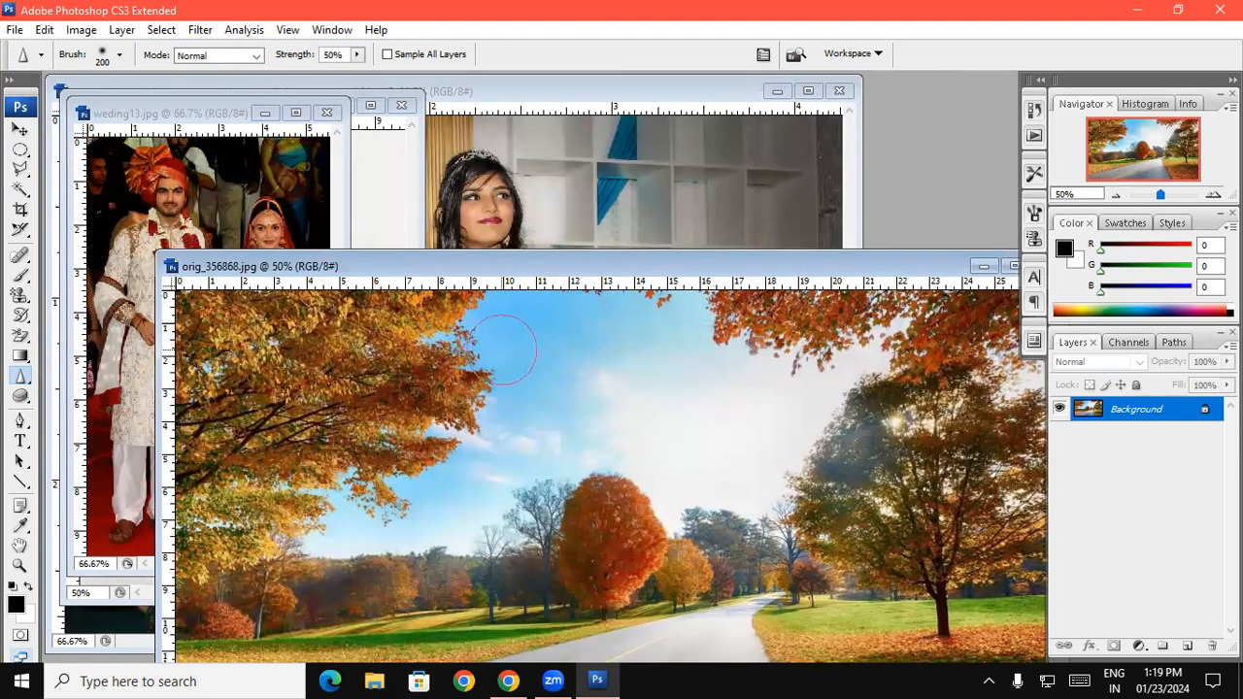
left_click(243, 114)
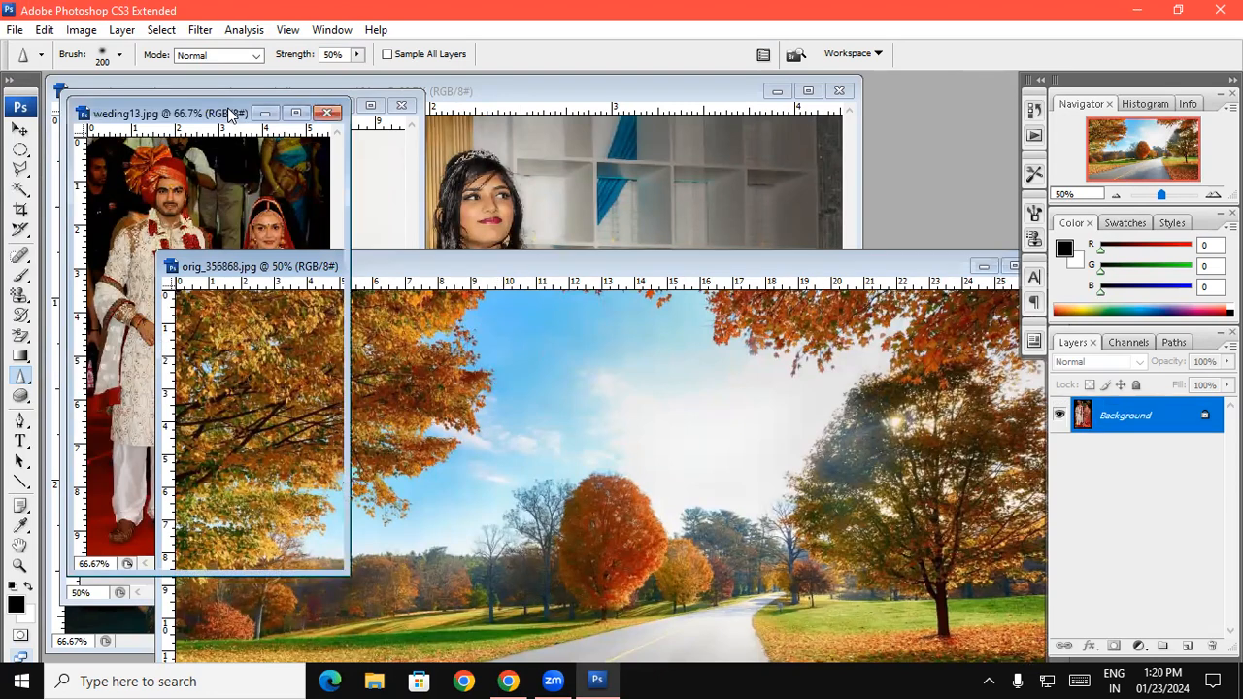
left_click(296, 113)
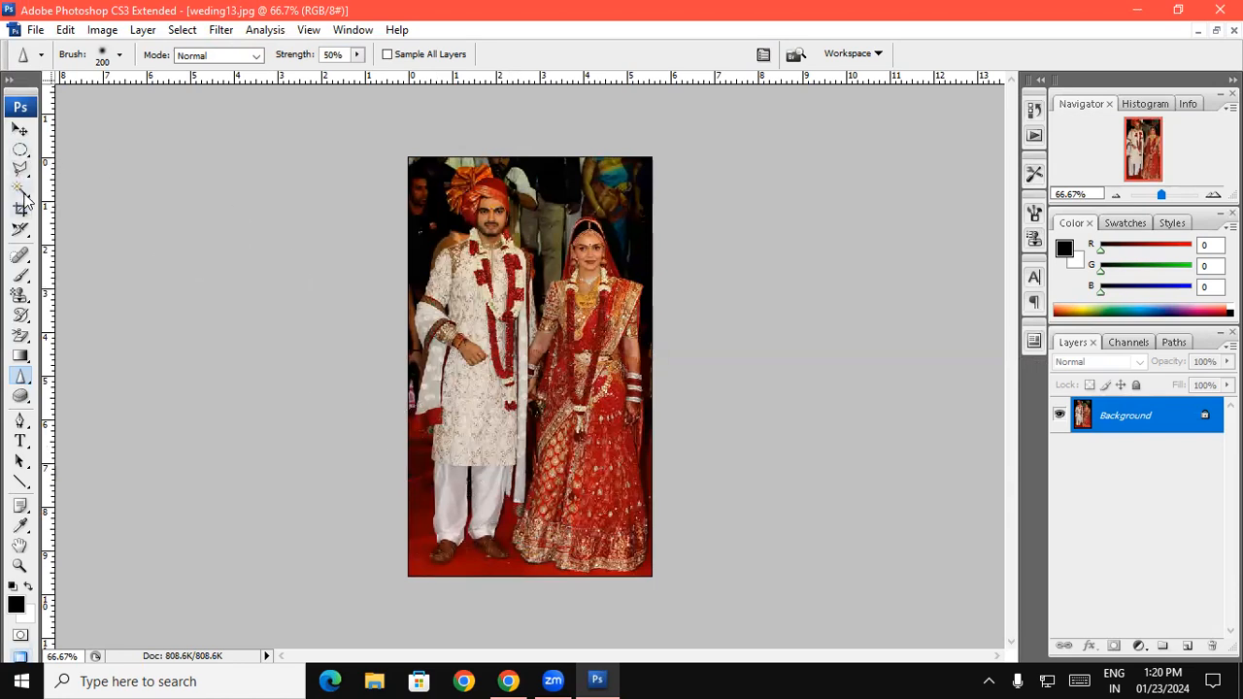
- Select the dark background beside the groom's turban and shoulder with the Quick Selection tool, trimming the selection near his sleeve
left_click(22, 191)
left_click(97, 189)
left_click_drag(423, 186, 456, 207)
left_click(415, 337, "alt")
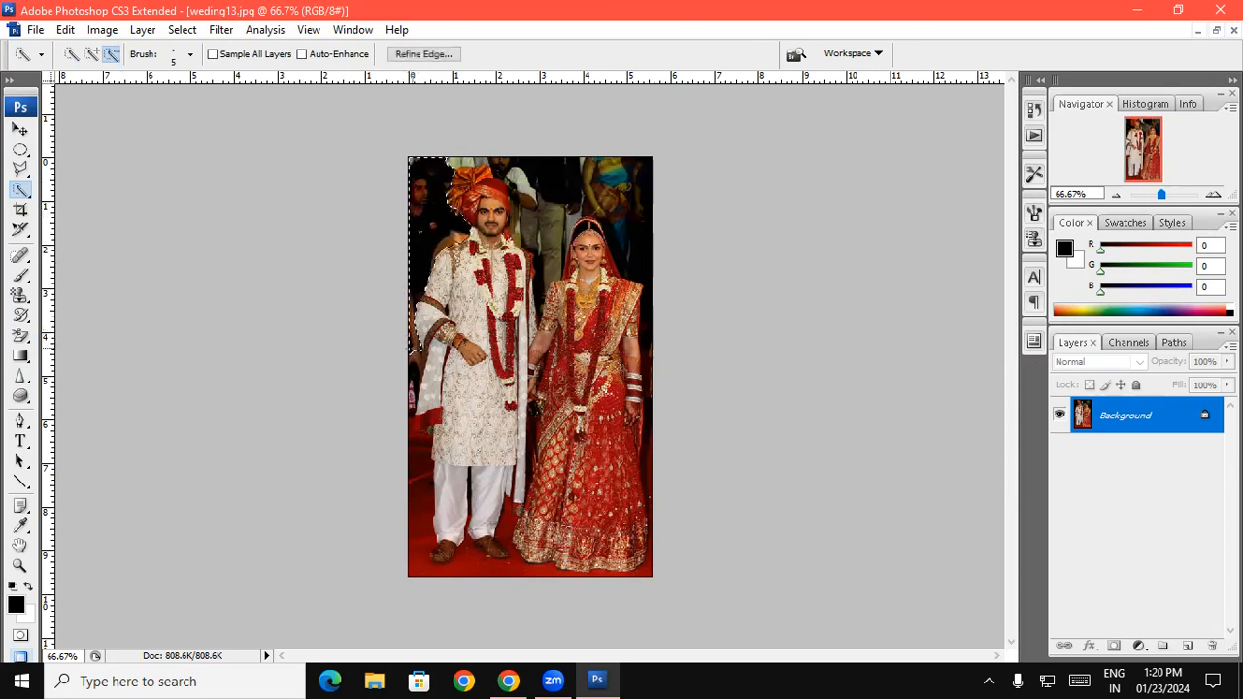
- Extend the selection down the photo's left side along the groom's legs to the bottom edge, using a brush size of 9
left_click(94, 55)
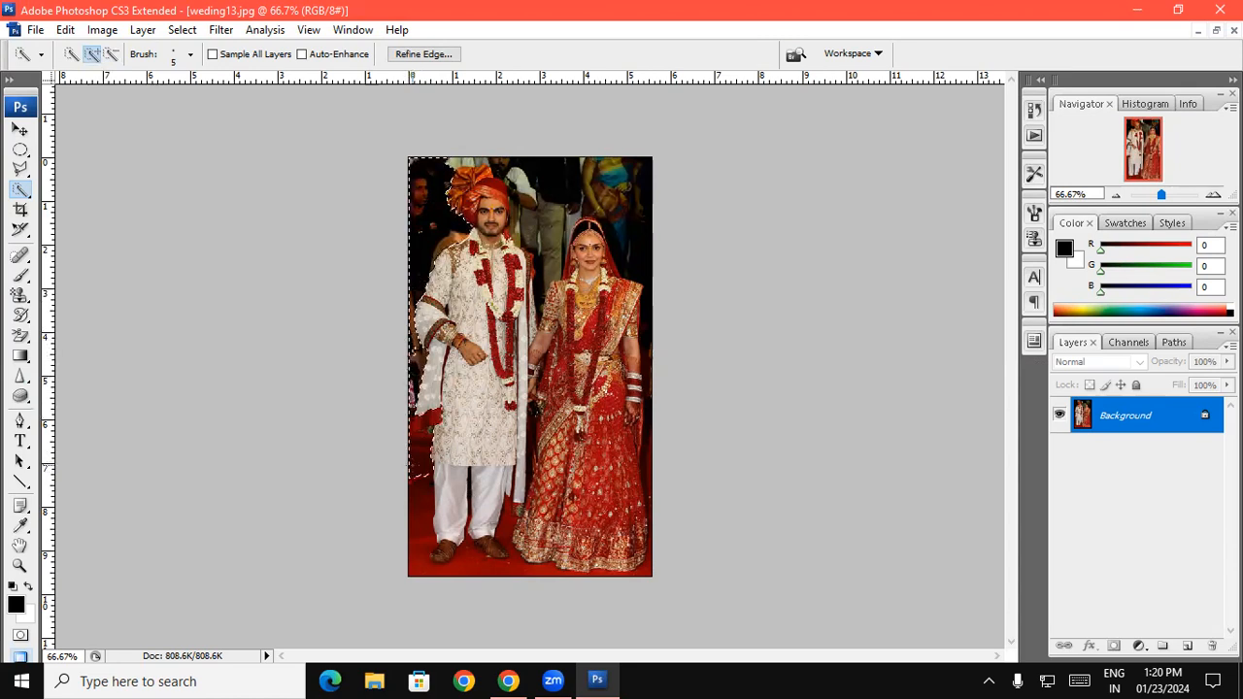
key("bracketright")
key("bracketright")
key("bracketright")
key("bracketright")
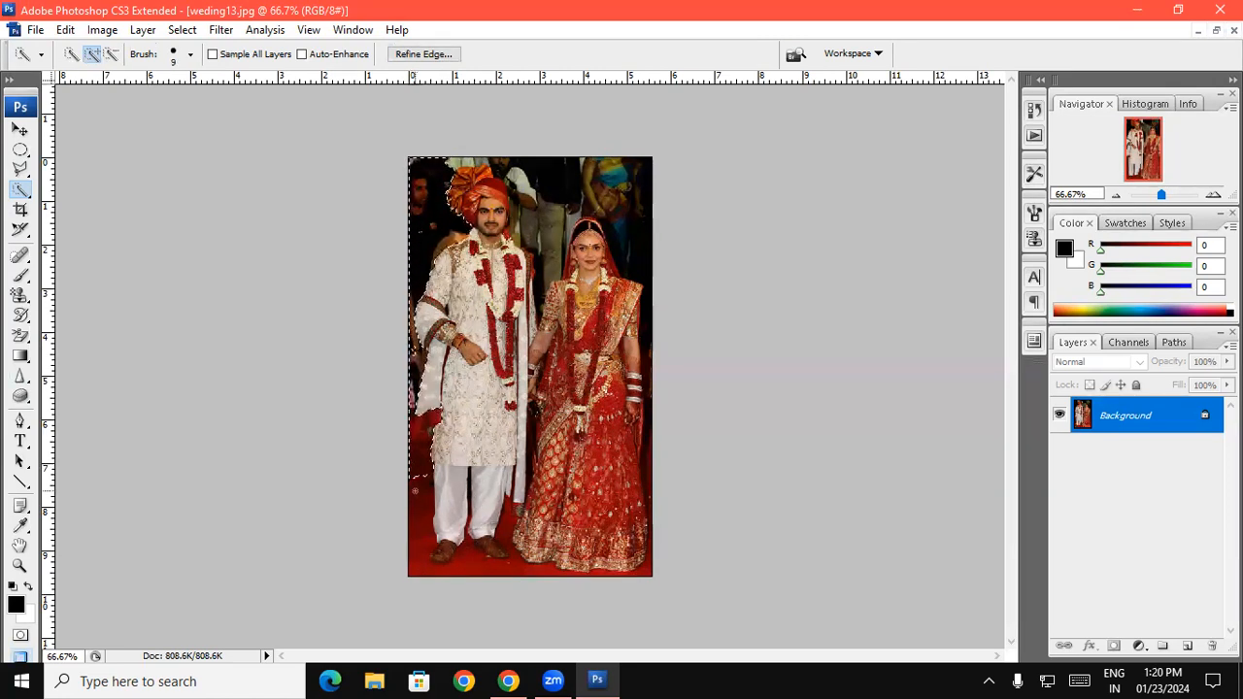
left_click_drag(417, 534, 416, 546)
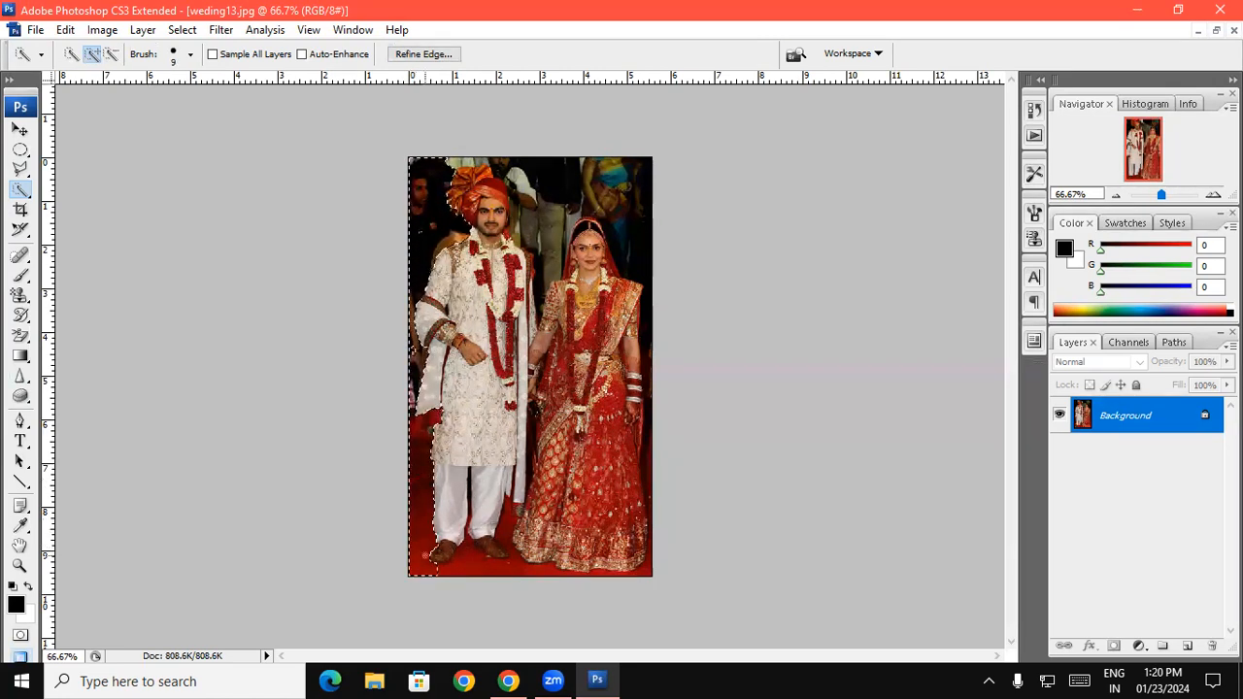
- Subtract the groom's shoe nearest the photo's left edge from the background selection
left_click(109, 54)
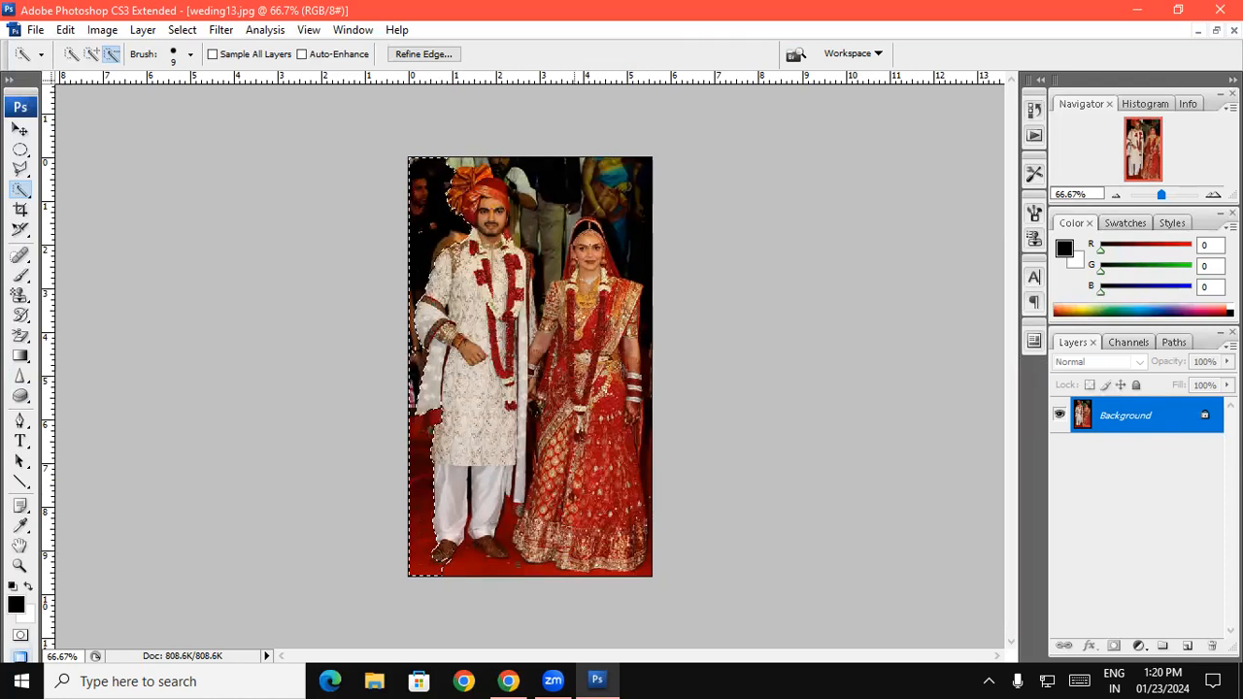
key("ctrl+plus")
key("ctrl+plus")
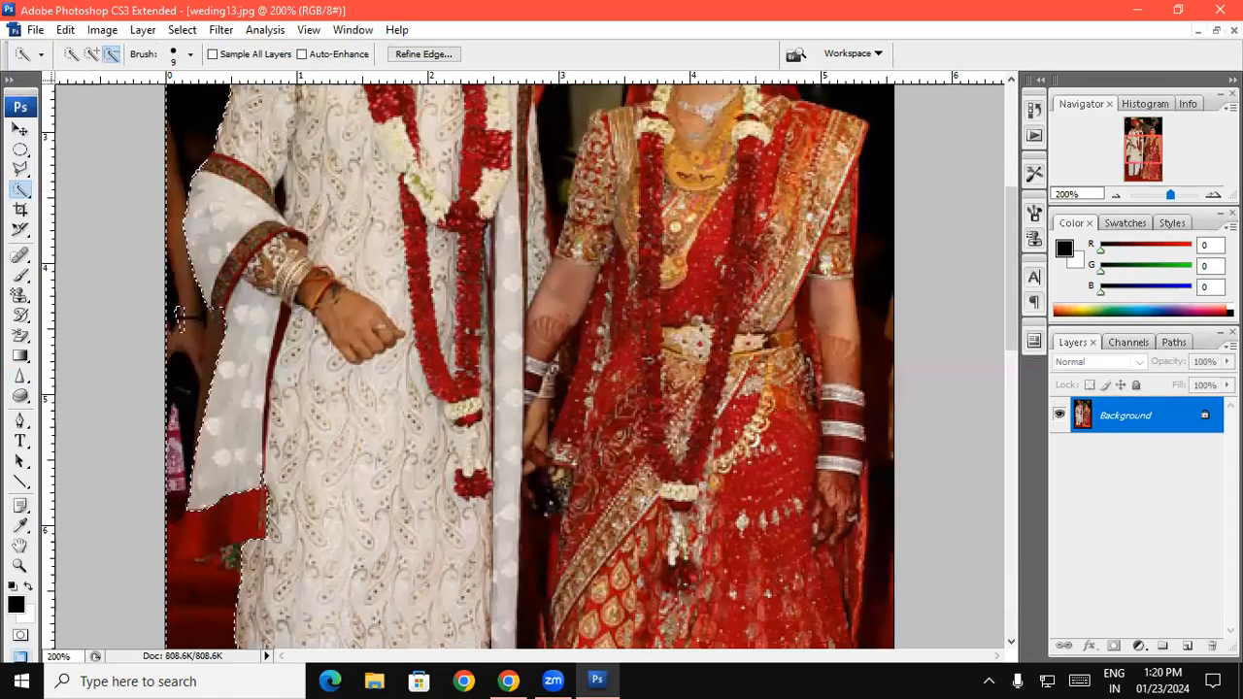
key("ctrl+plus")
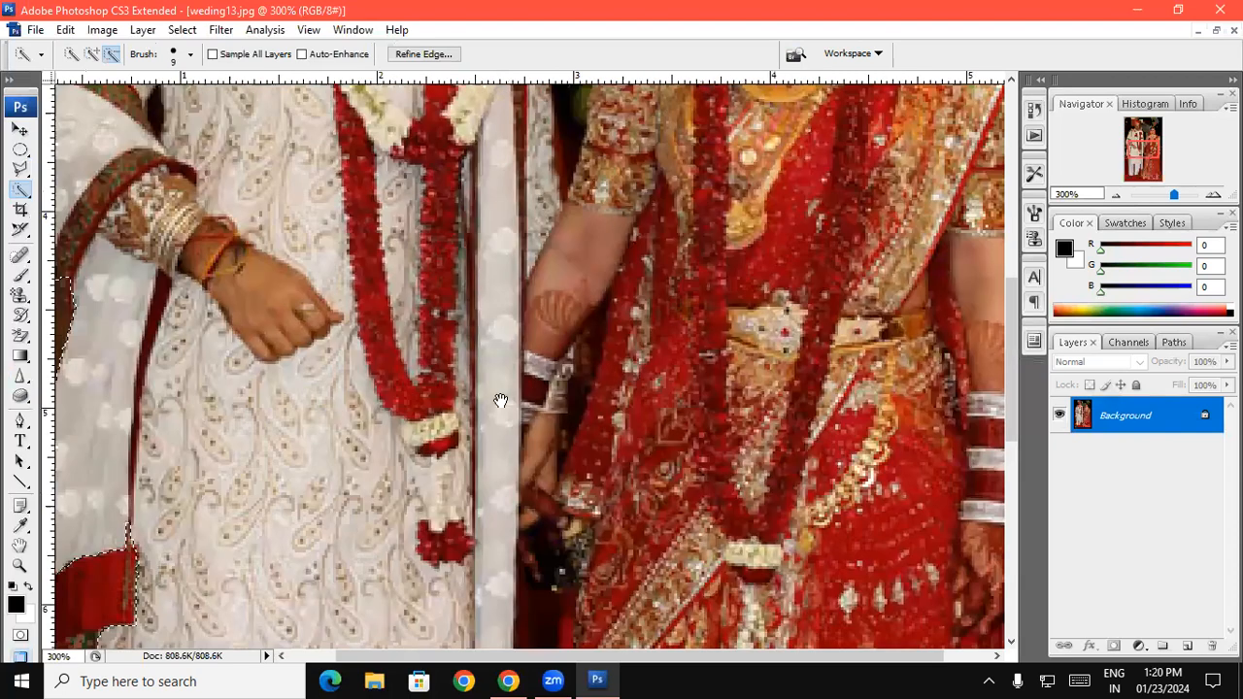
key("ctrl+minus")
left_click_drag(500, 400, 521, 148)
left_click_drag(444, 372, 451, 228)
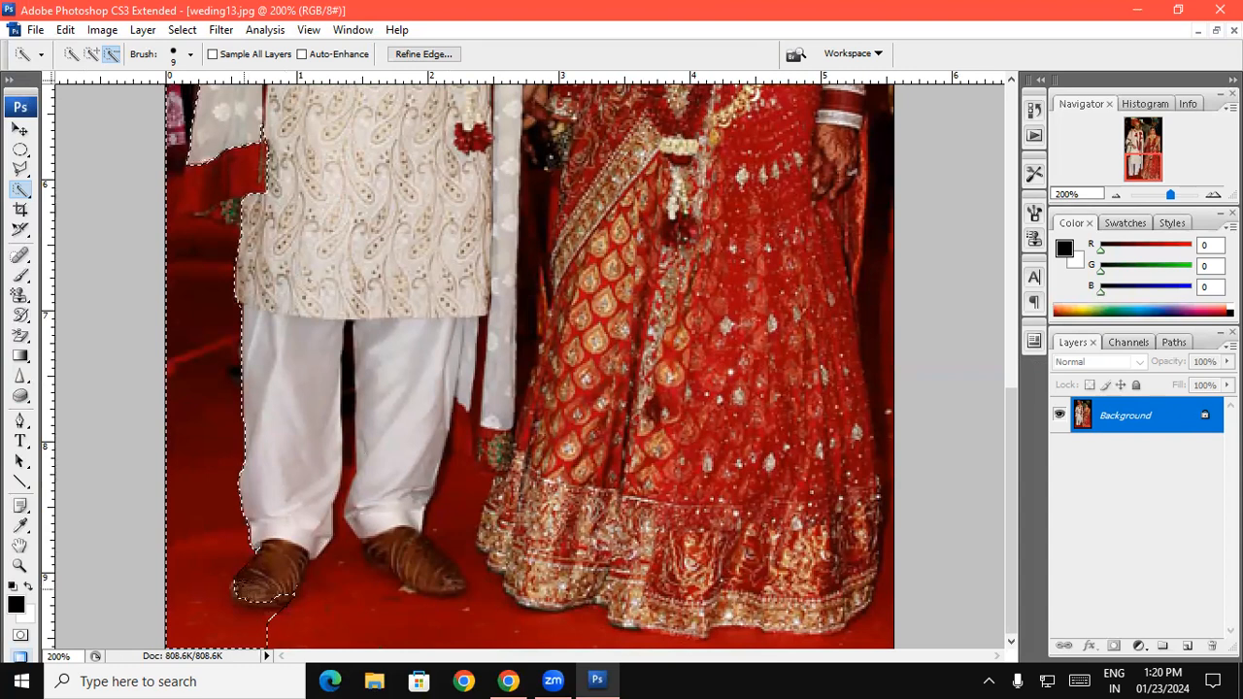
- Add the carpet between the groom's legs and up to the bride's hem to the selection, and exclude his other shoe
left_click(92, 54)
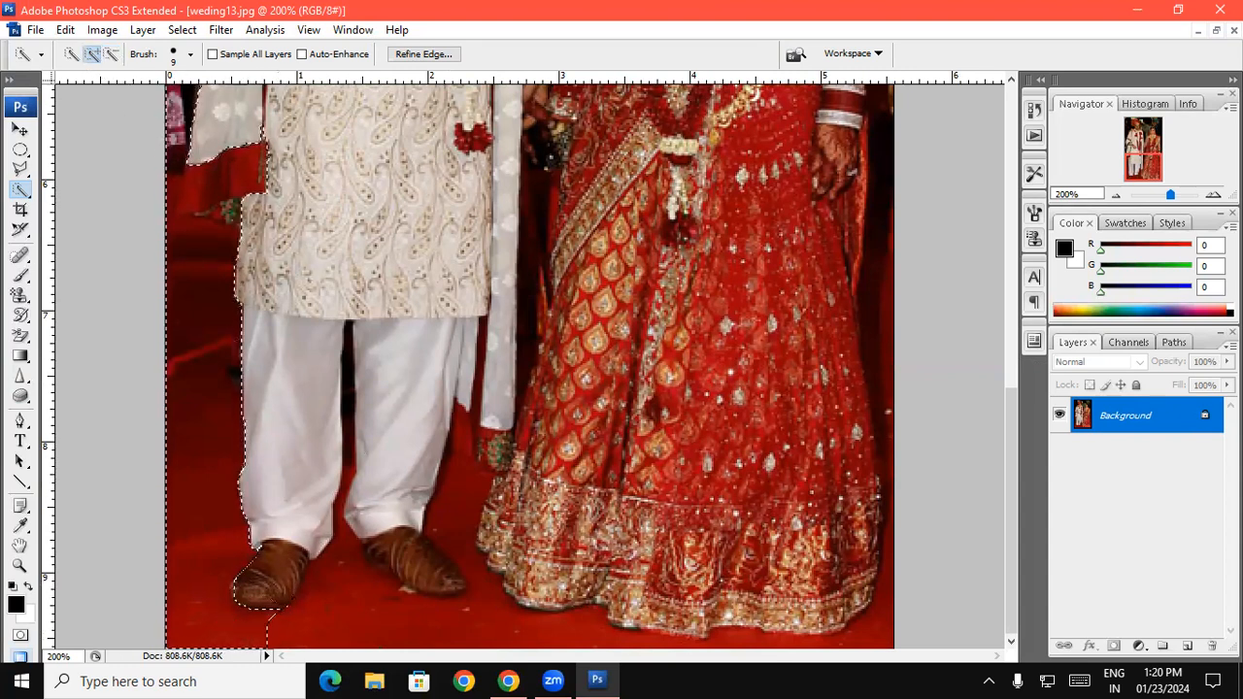
left_click(330, 593)
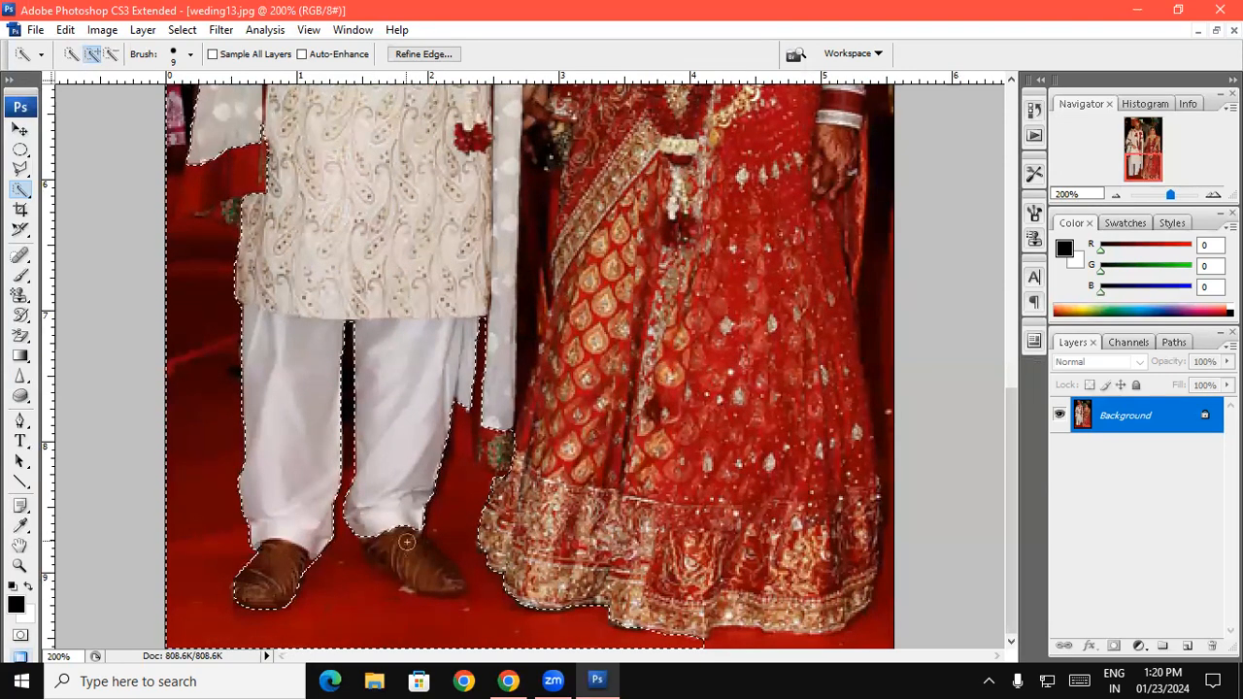
key("alt")
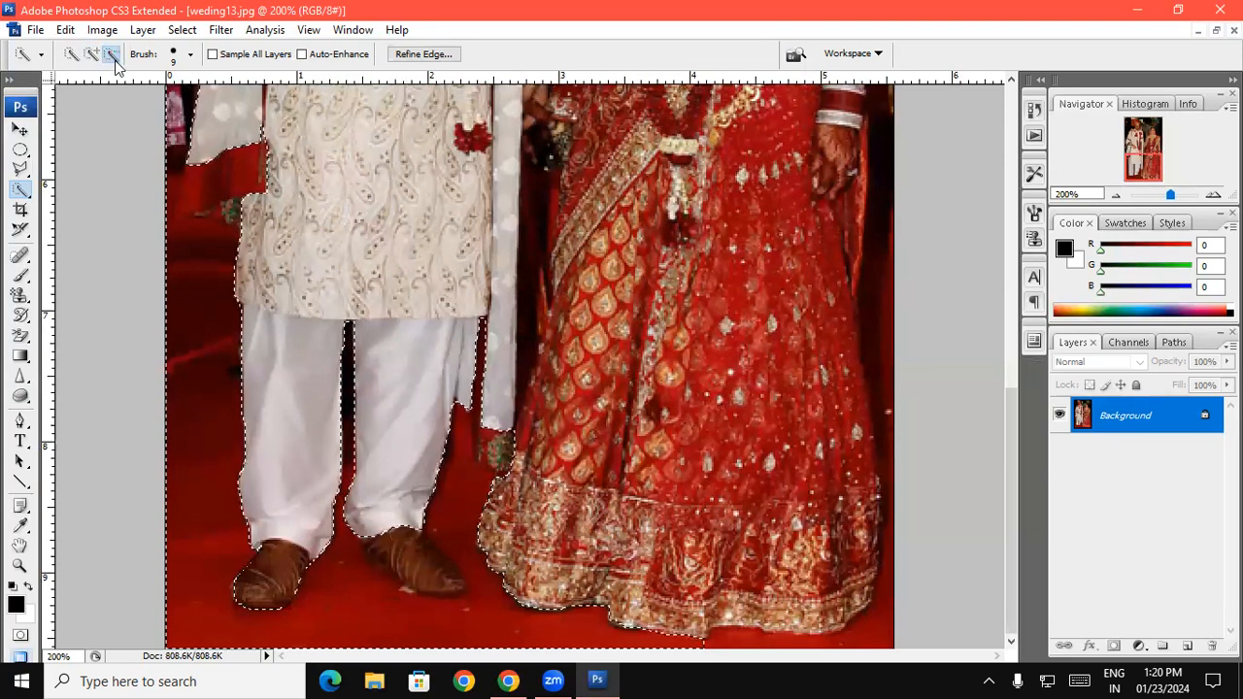
left_click_drag(396, 547, 416, 563)
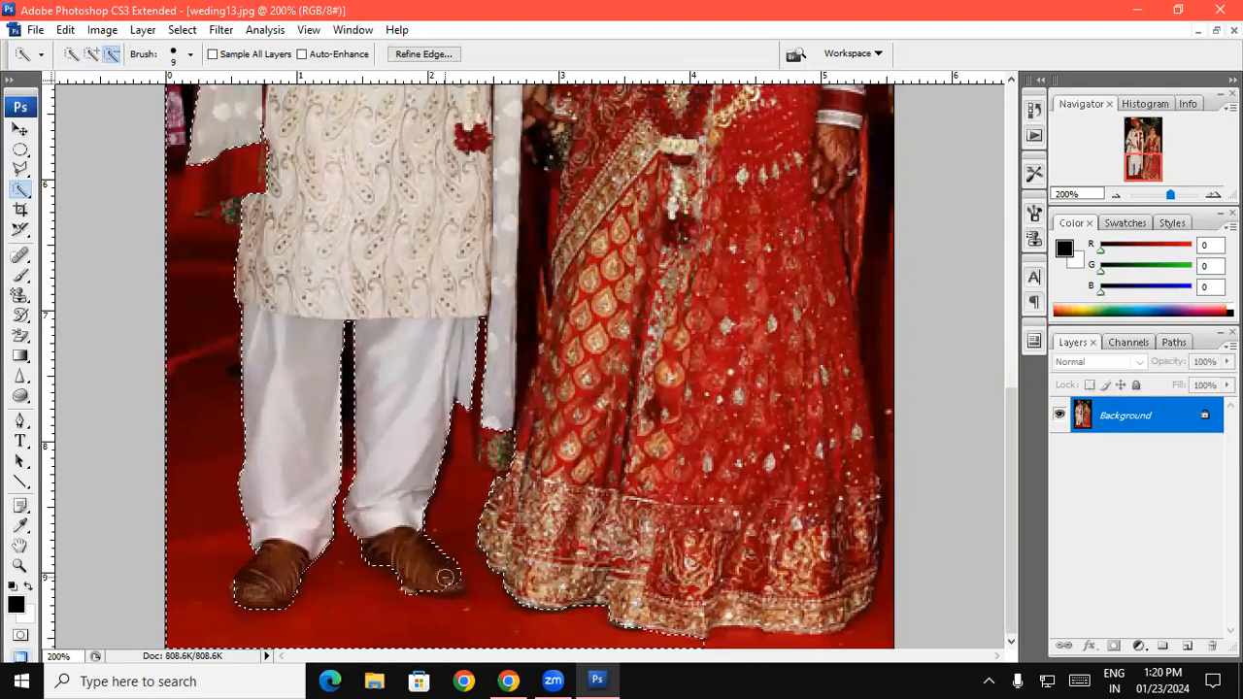
left_click(92, 55)
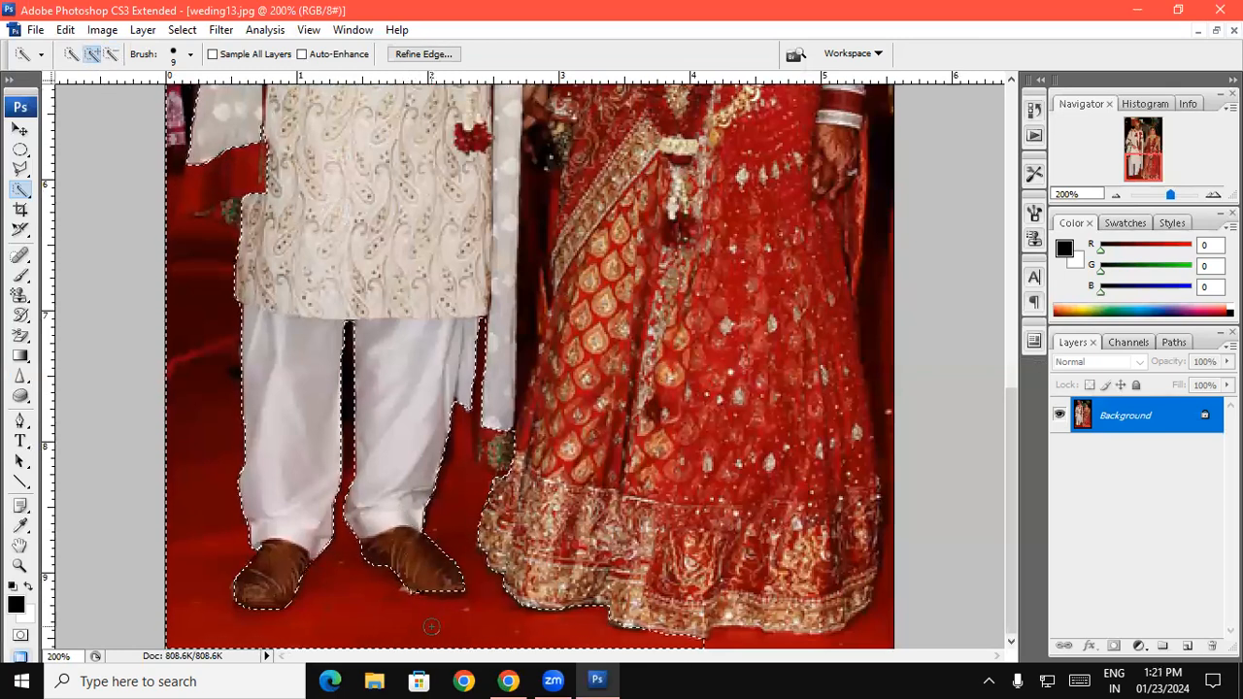
left_click(112, 56)
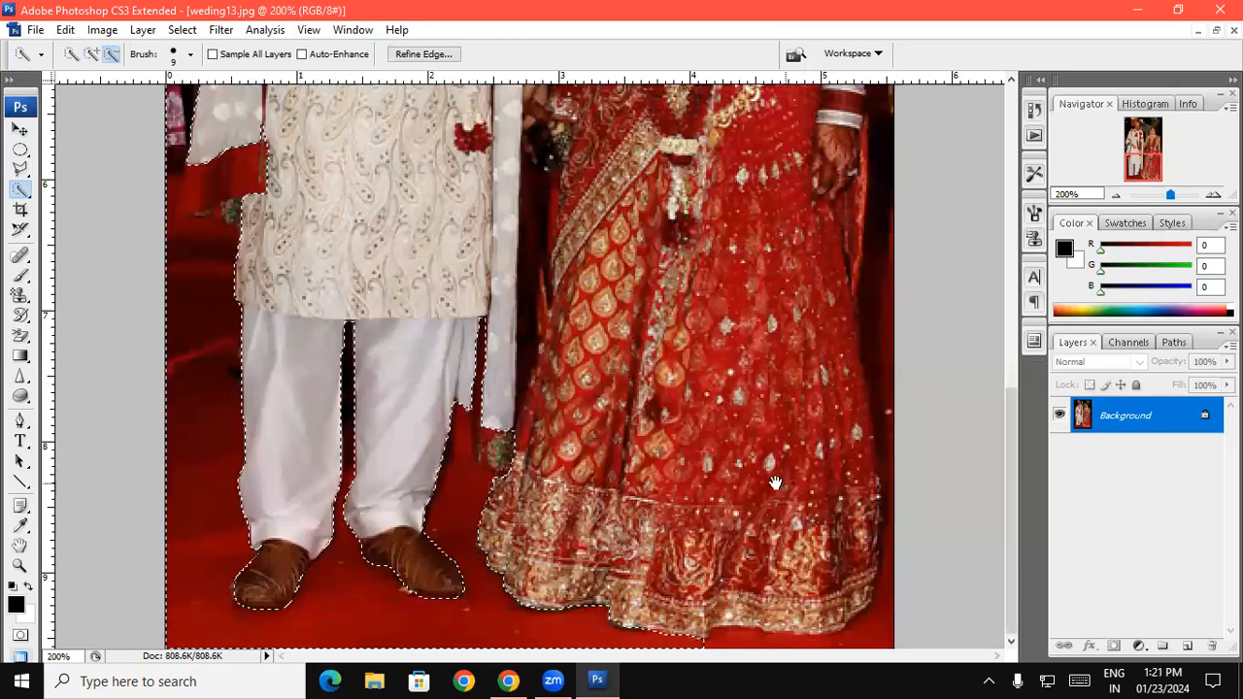
- Add the red carpet beneath the bride's hem to the selection, reaching the photo's lower-right corner
left_click_drag(693, 519, 690, 478)
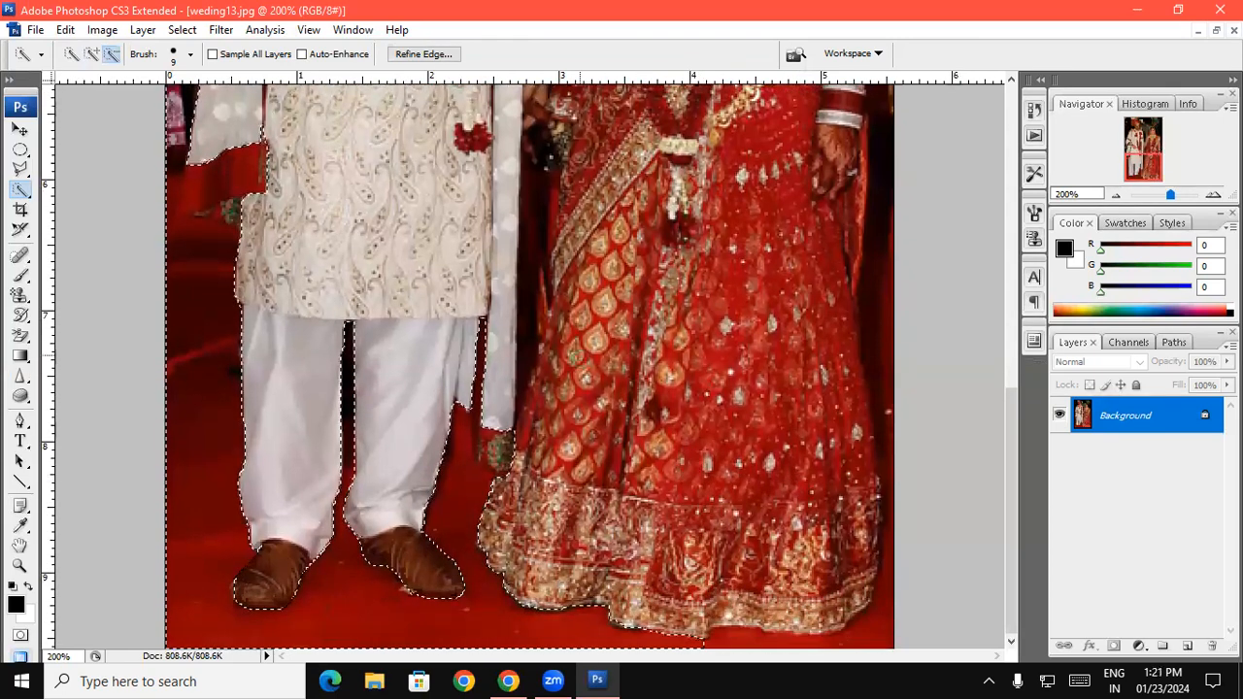
left_click(92, 54)
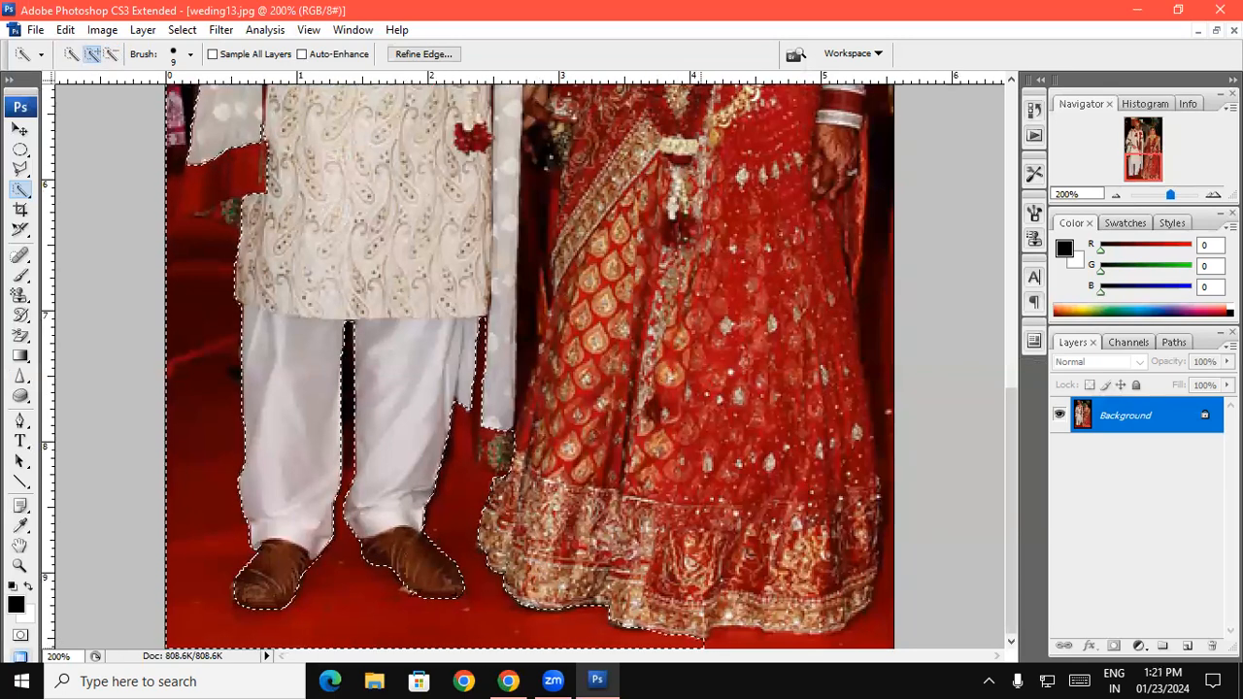
left_click(864, 626)
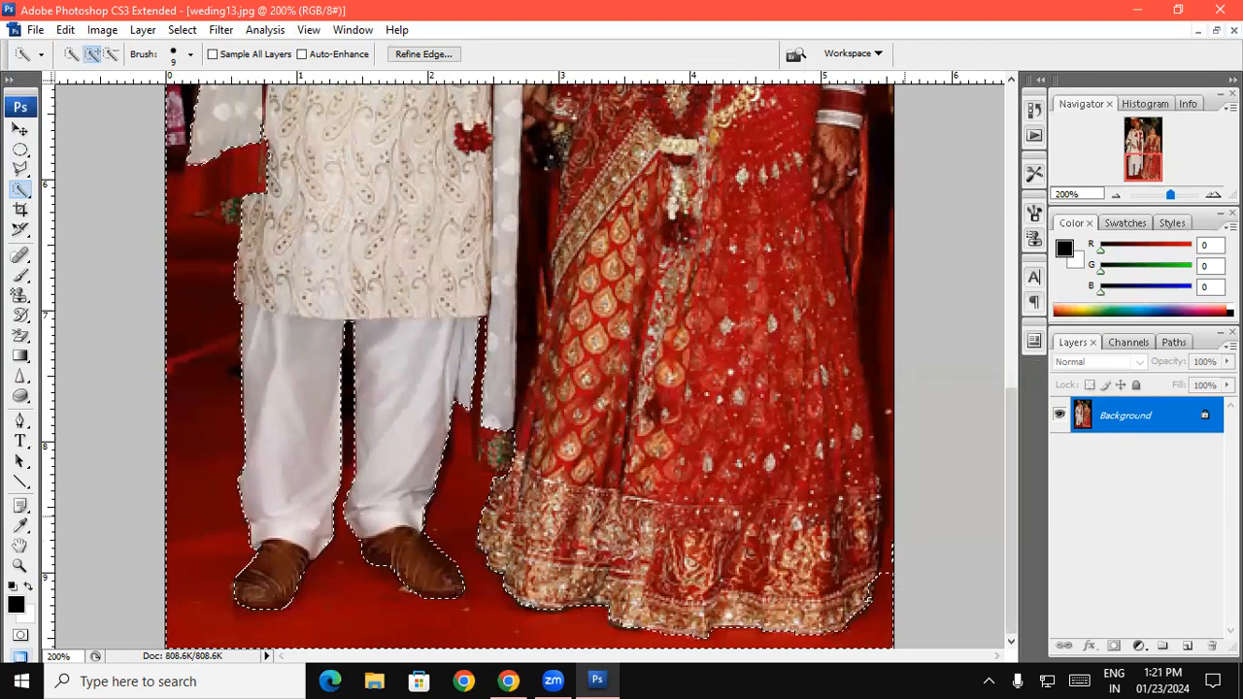
- Add the dark strip beside the bride's skirt to the background selection, and subtract the skirt's embroidered edge from it
left_click(893, 522)
mouse_move(896, 527)
left_mouse_down()
mouse_move(881, 477)
mouse_move(901, 402)
left_mouse_up()
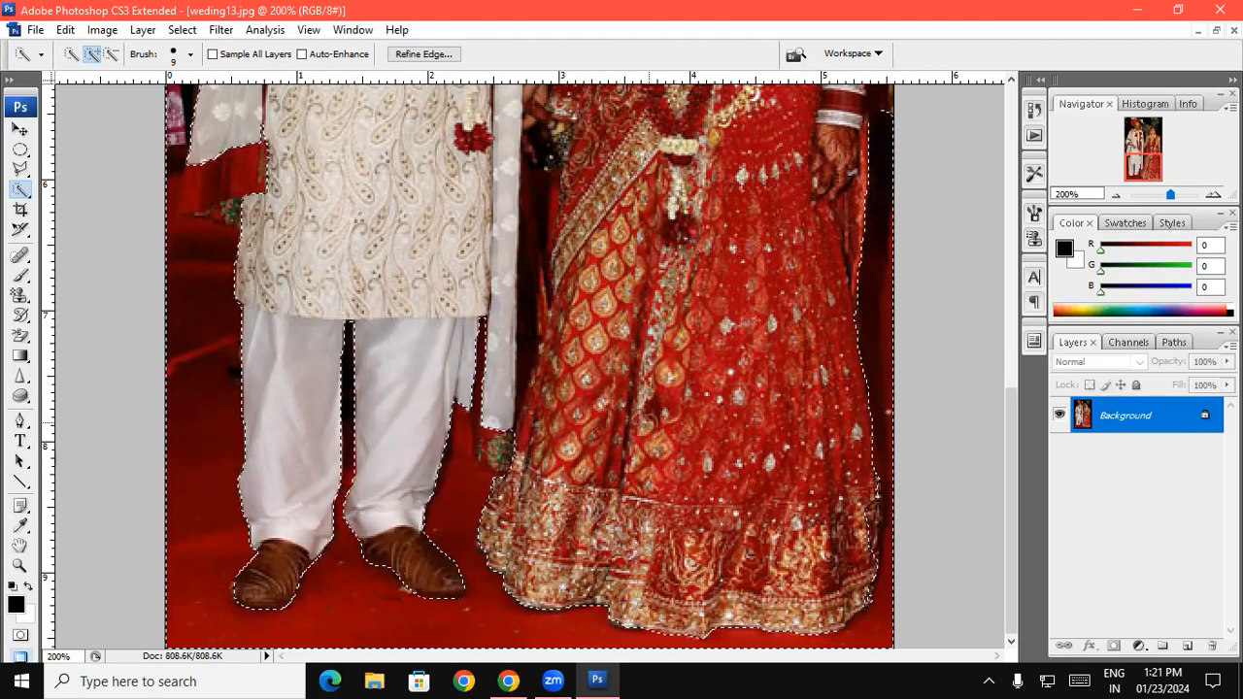
left_click(111, 53)
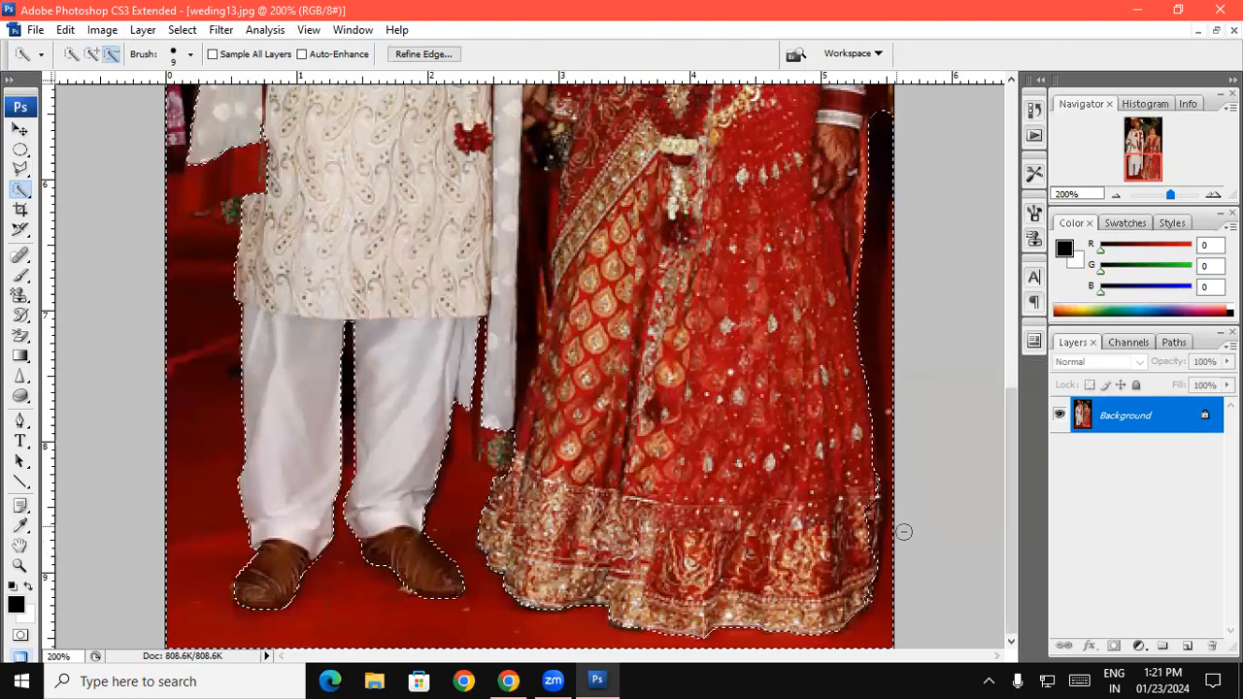
left_click_drag(873, 513, 868, 594)
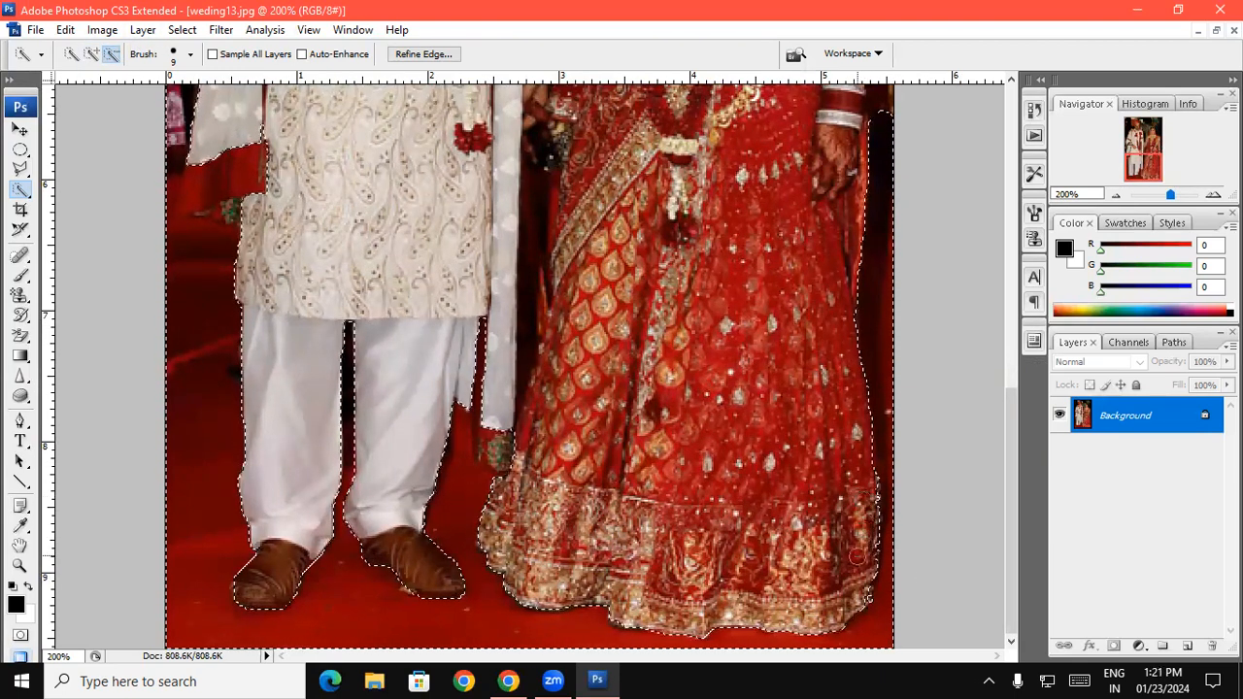
- Refine the background selection along the outer edge of the groom's shawl below his elbow, adding and subtracting small areas
left_click_drag(669, 333, 651, 609)
left_click_drag(609, 344, 597, 445)
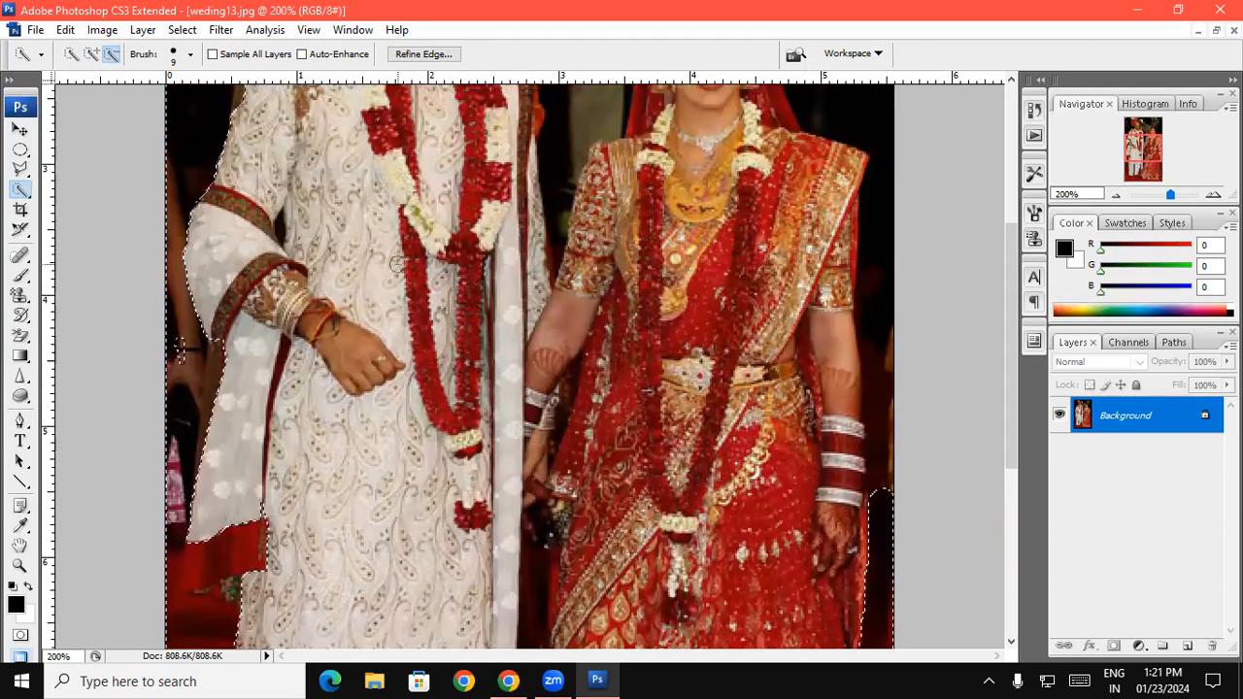
left_click_drag(180, 346, 182, 373)
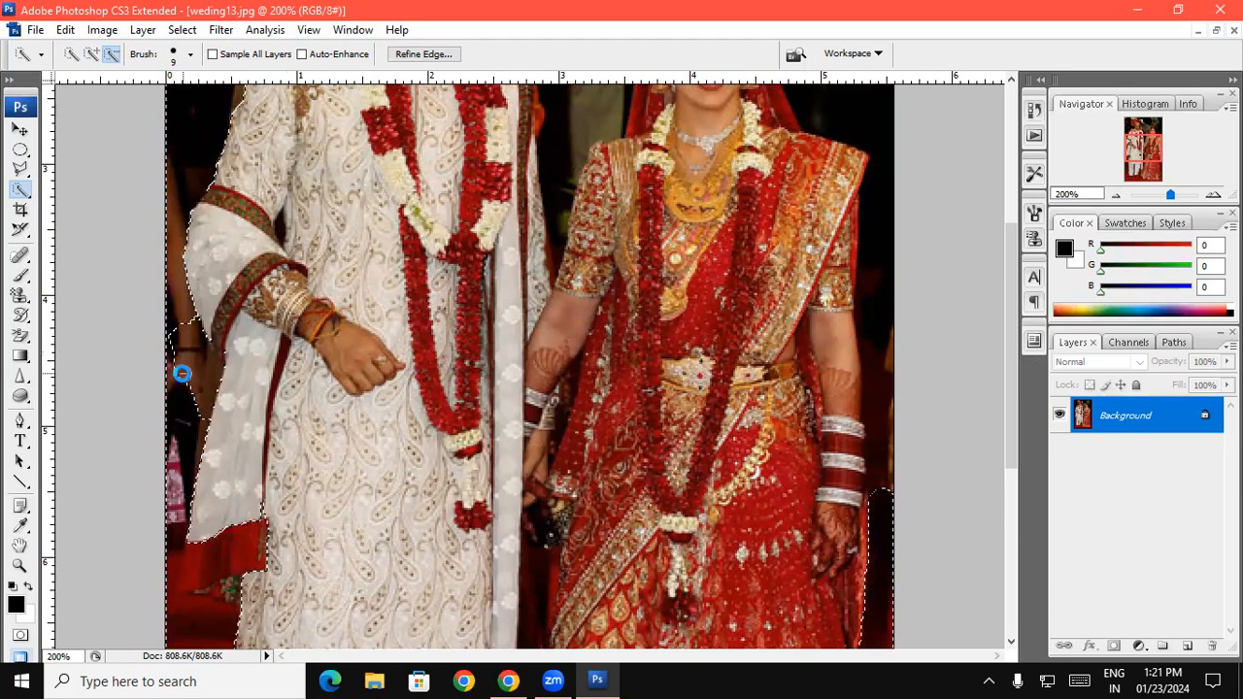
left_click(92, 54)
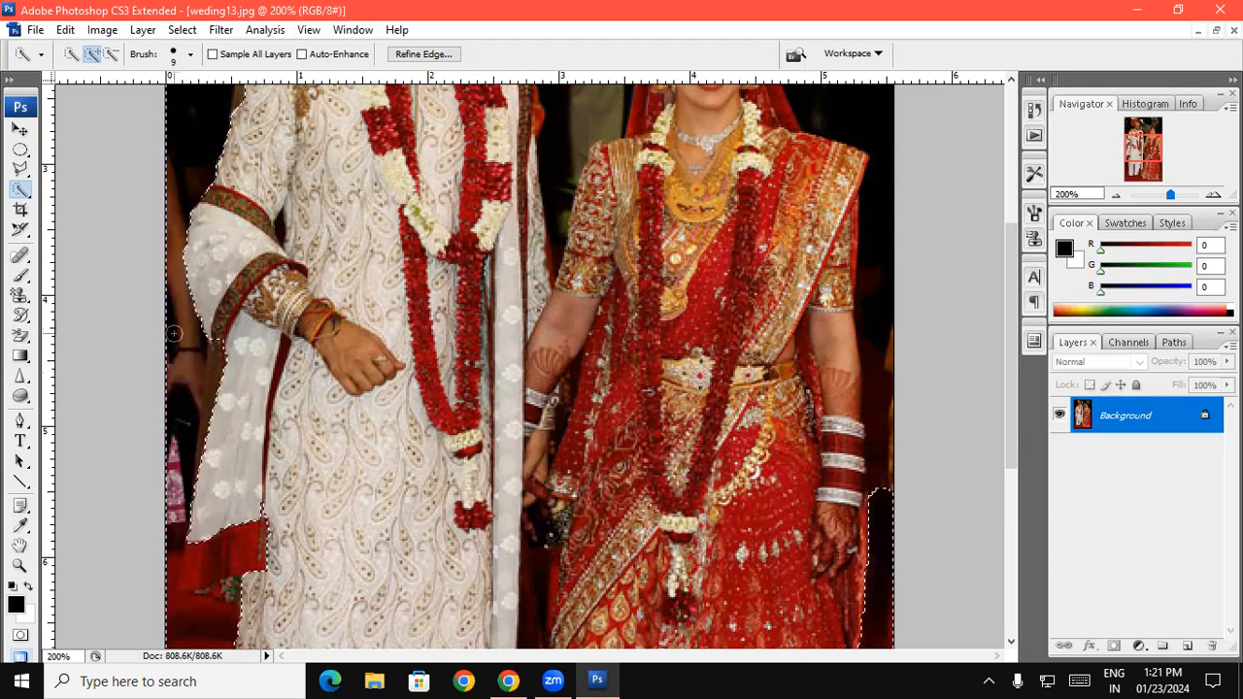
left_click(110, 54)
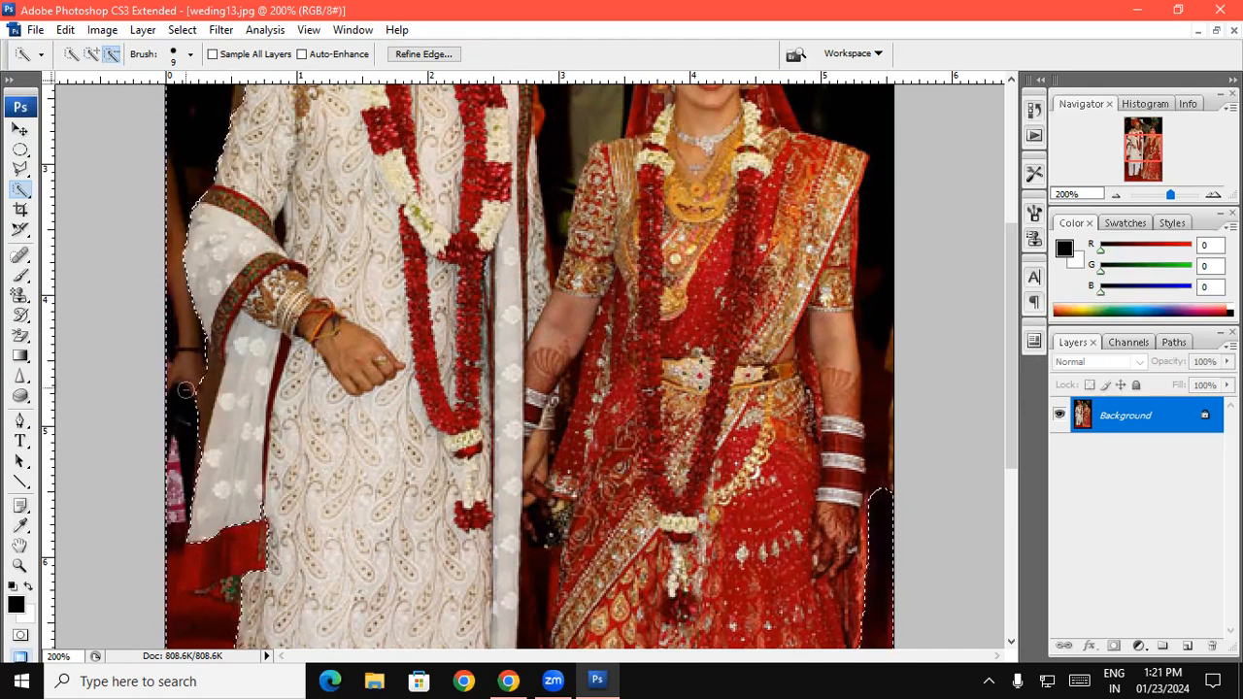
left_click(91, 54)
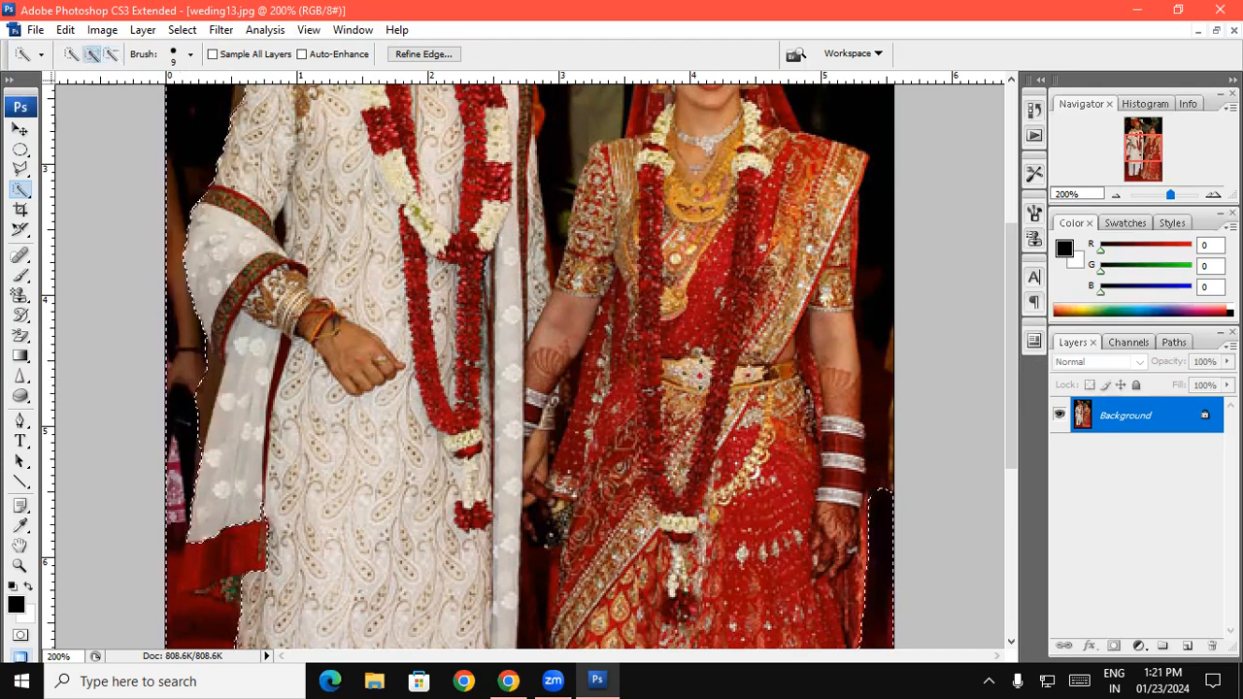
left_click(189, 400)
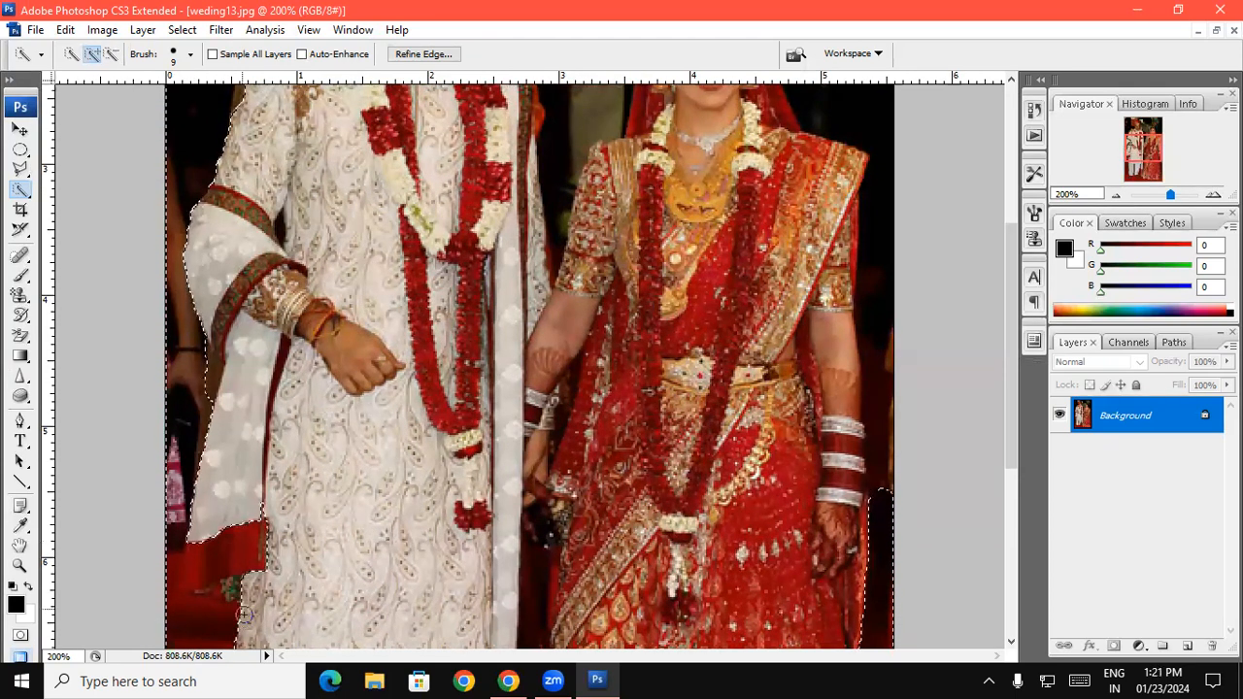
- Extend the background selection up beside the bride's arm, and subtract her bangles from it
scroll(289, 507, "down", 3)
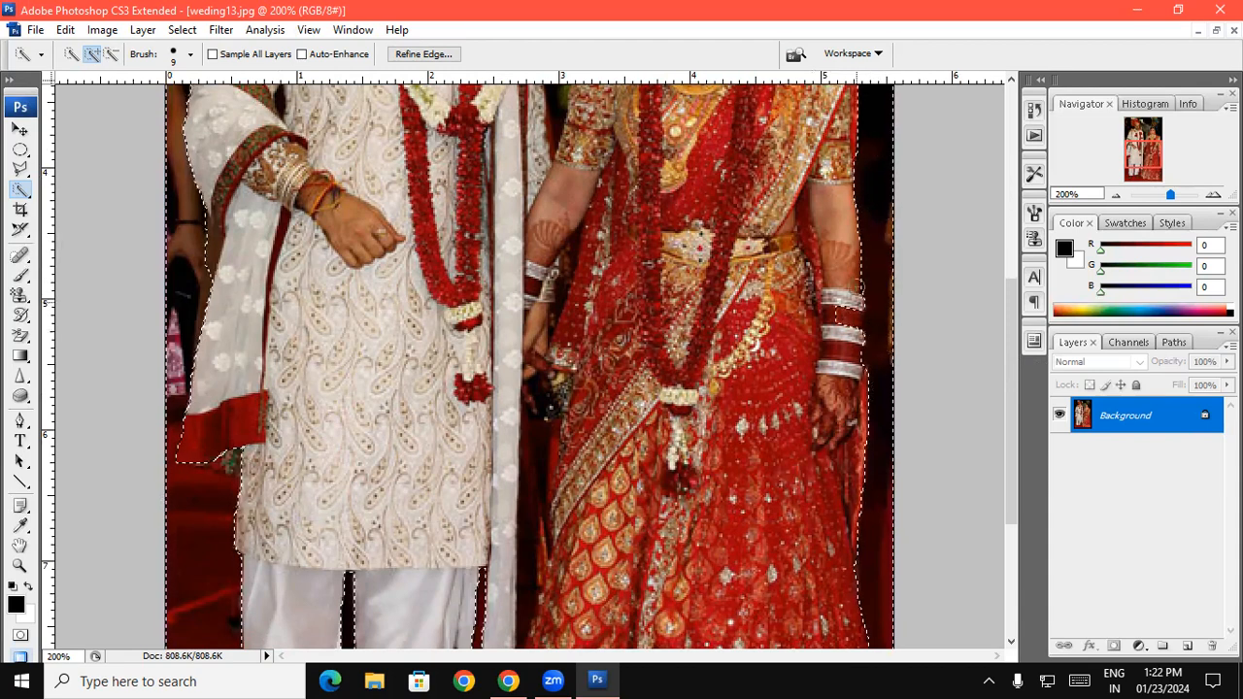
left_click(112, 56)
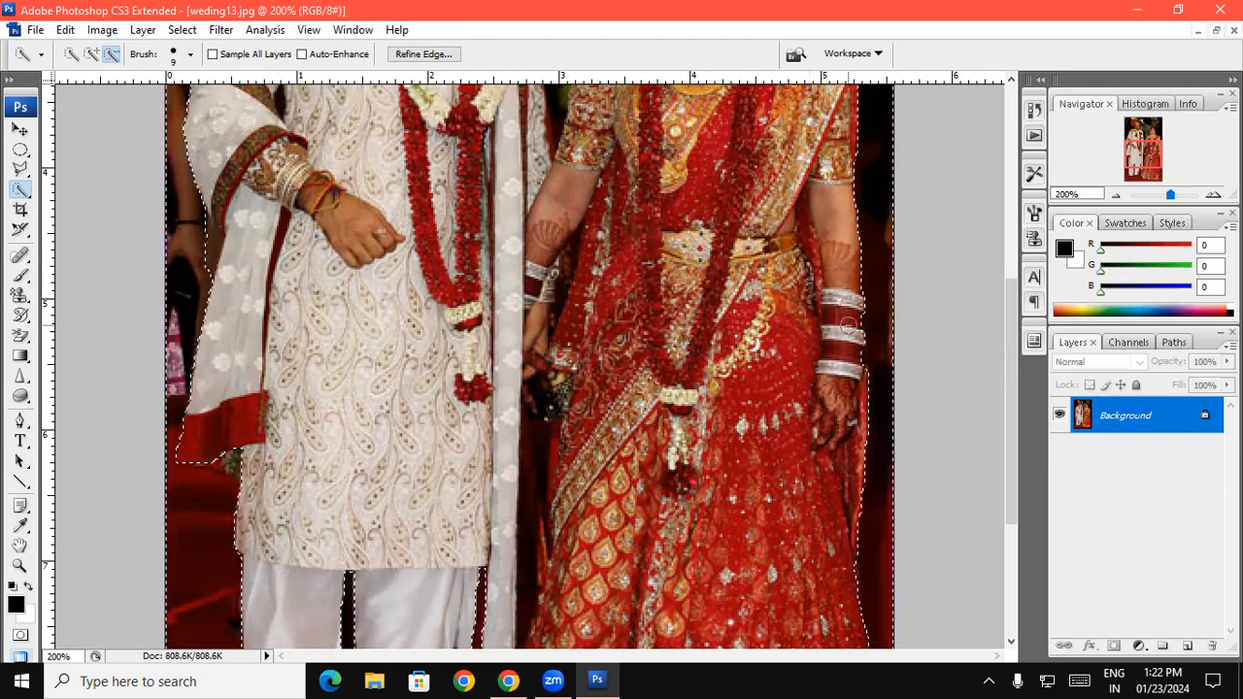
- Add the background around the bride's veil and the area between the couple to the selection
left_click_drag(860, 311, 847, 529)
left_click_drag(841, 356, 837, 504)
left_click(92, 53)
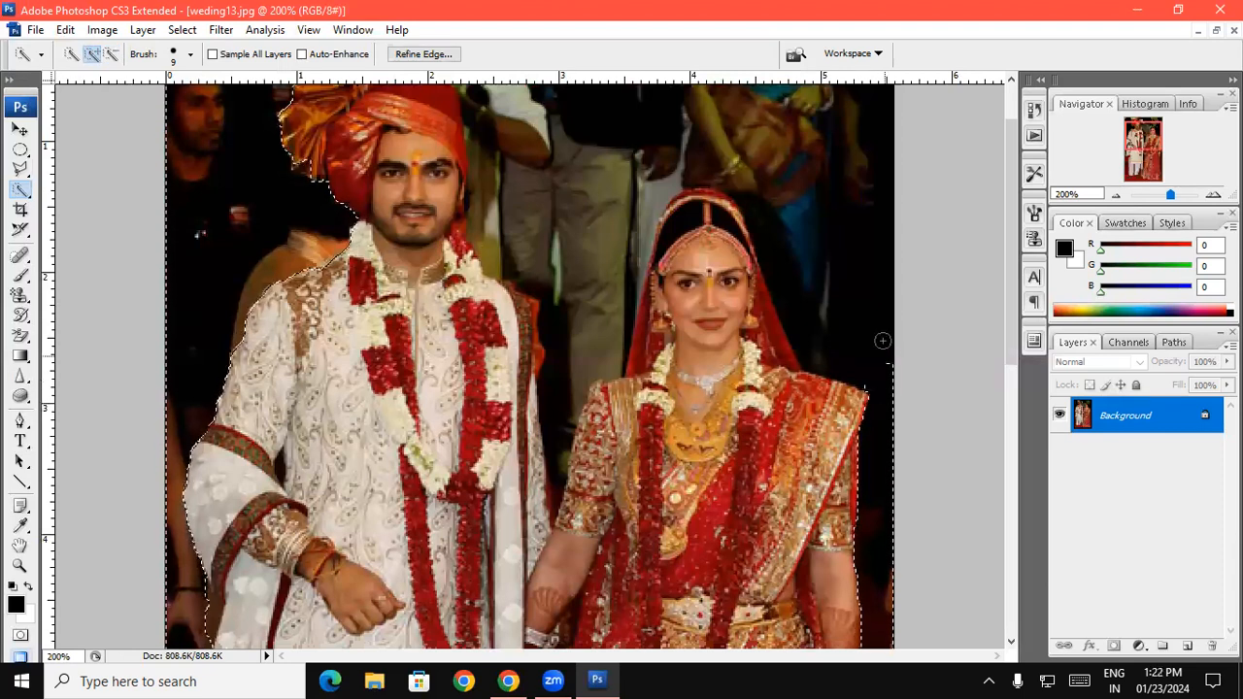
mouse_move(725, 180)
left_mouse_down()
mouse_move(699, 137)
mouse_move(604, 167)
mouse_move(593, 191)
mouse_move(652, 180)
left_mouse_up()
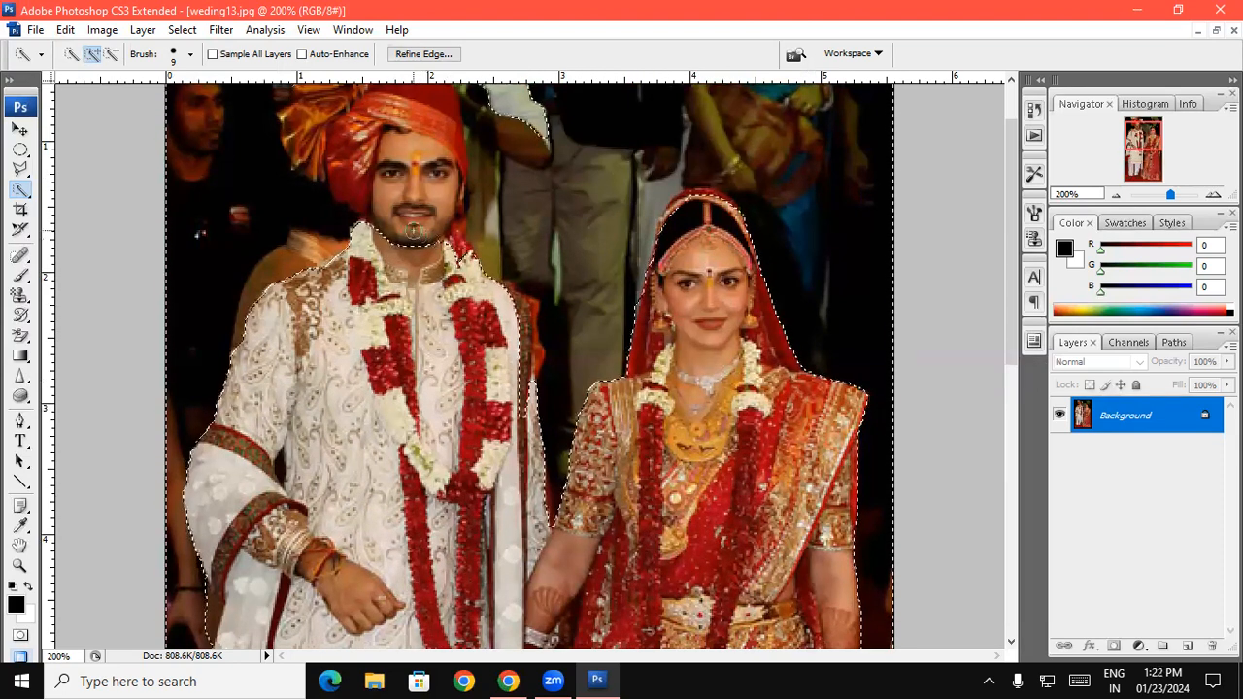
left_click_drag(582, 162, 575, 335)
left_click(507, 167)
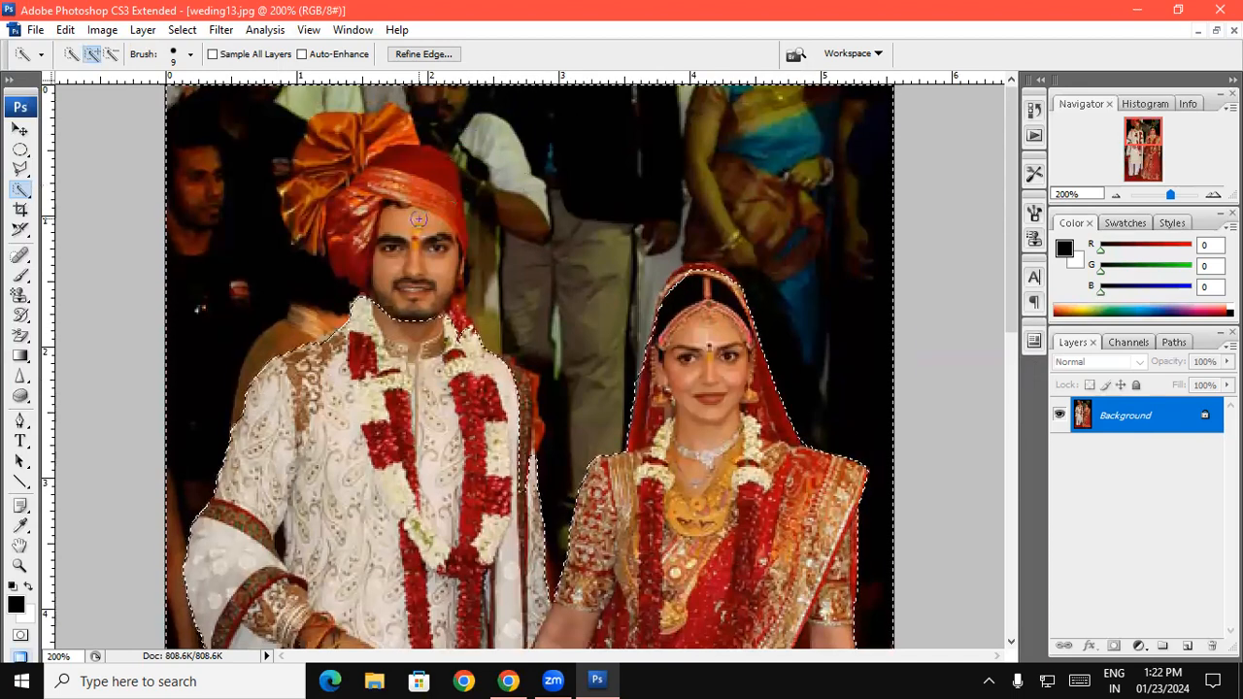
- Subtract the groom's turban, face and the red stole on his shoulder from the background selection
left_click(110, 55)
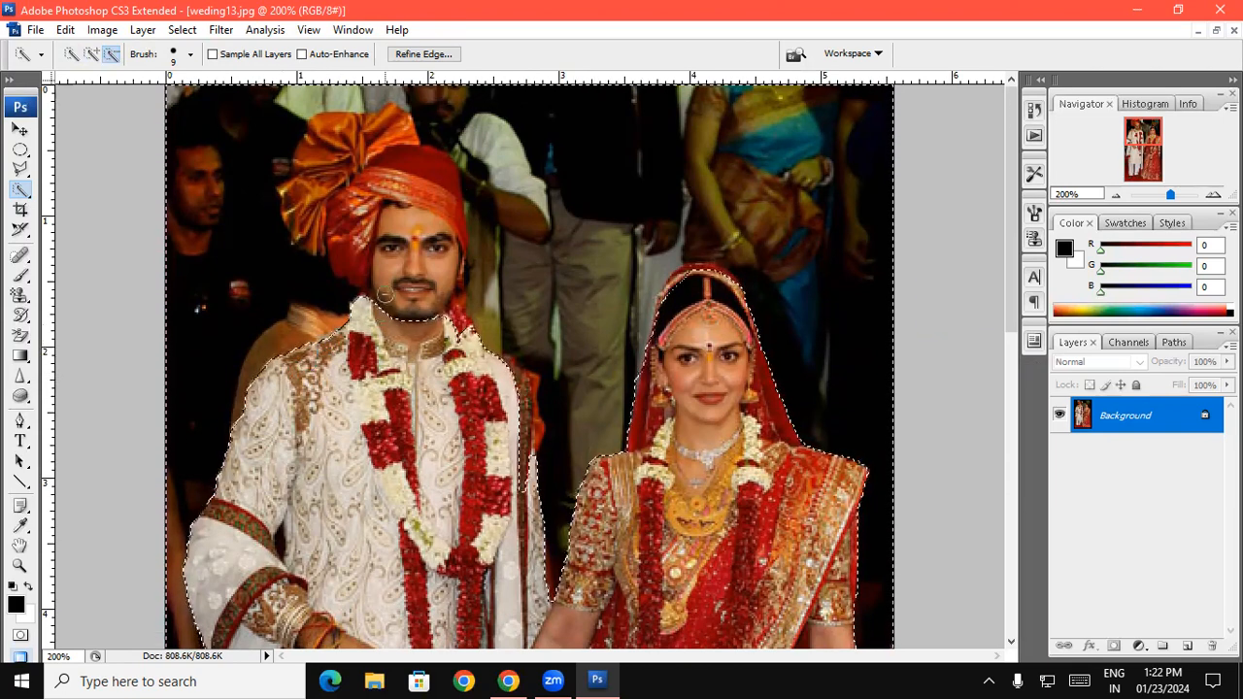
left_click_drag(325, 233, 295, 213)
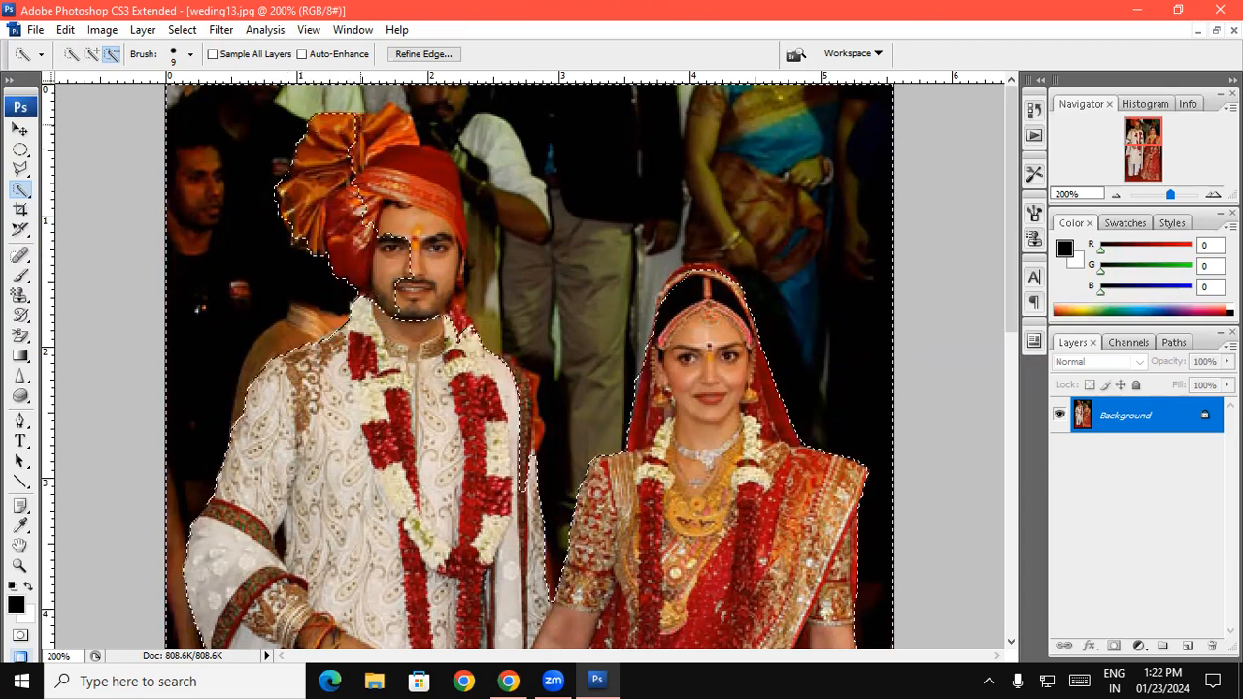
left_click_drag(413, 277, 429, 165)
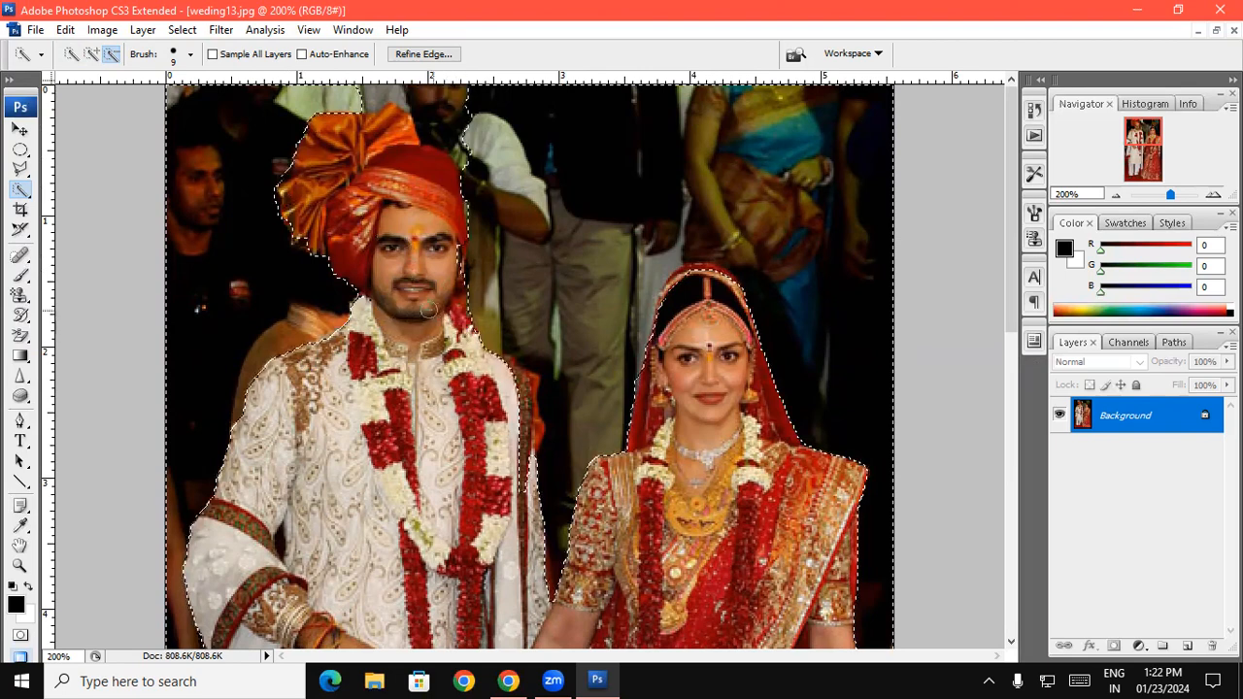
left_click(92, 53)
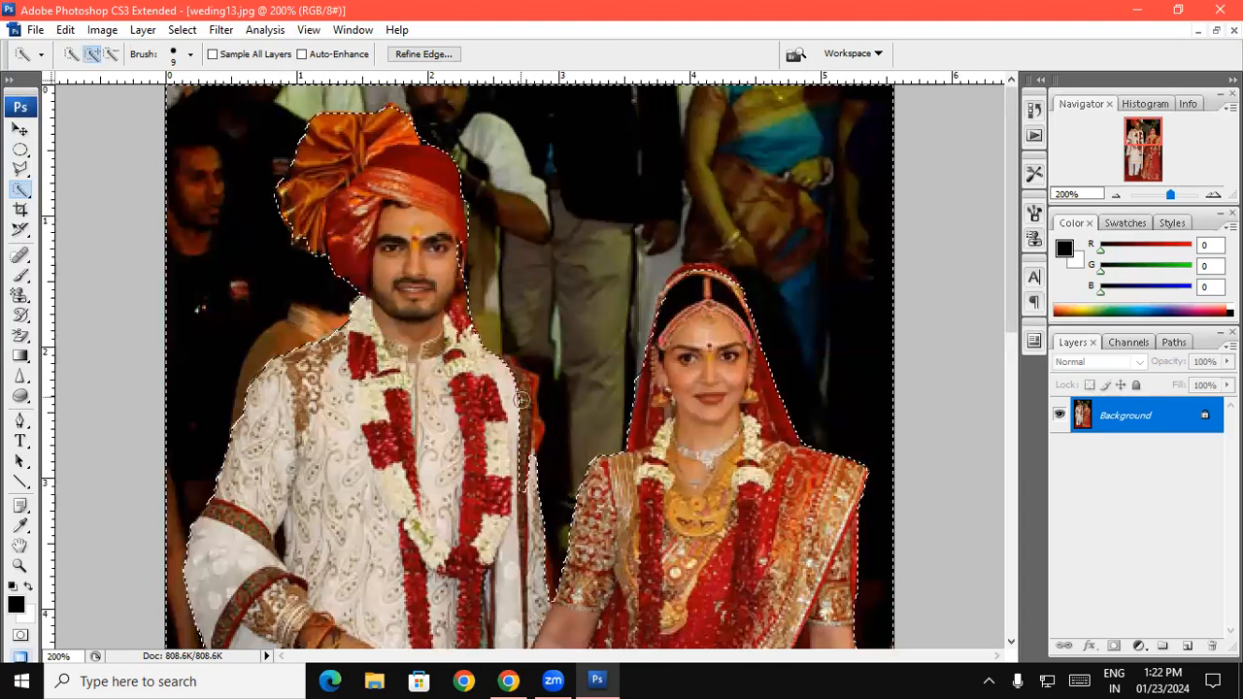
left_click(112, 53)
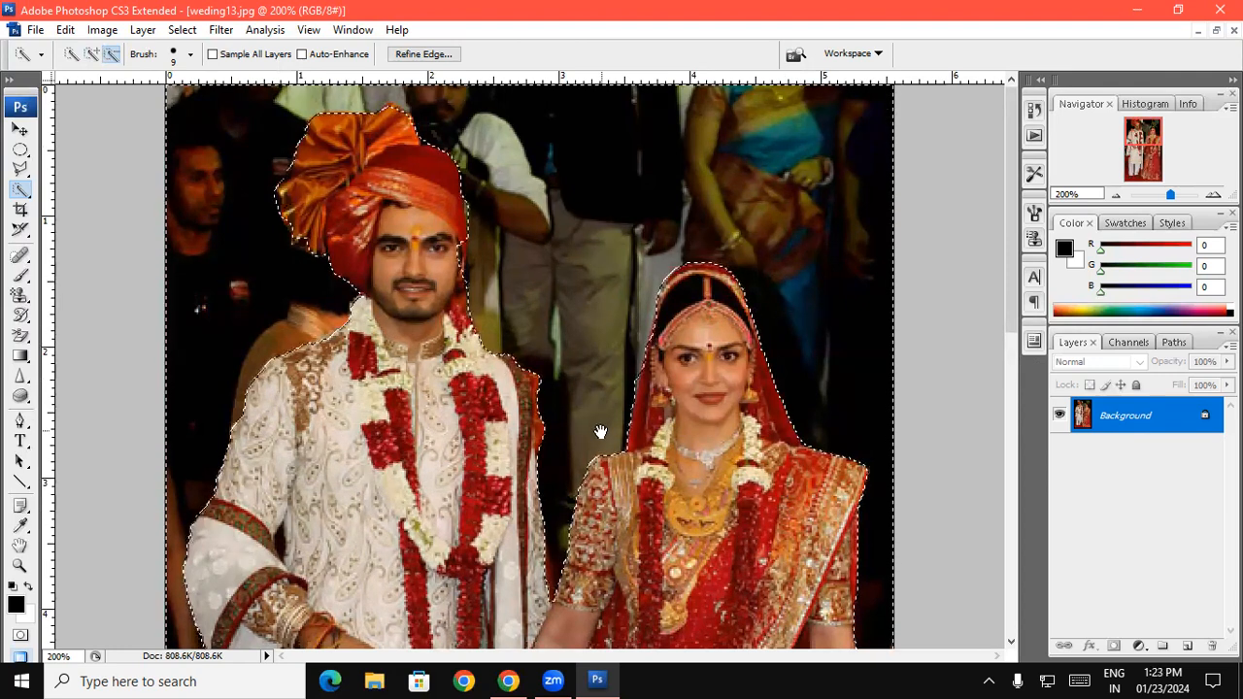
- With the brush size reduced to 3, add the gap inside the groom's elbow and subtract the sleeve edge above his shawl
left_click_drag(601, 436, 664, 275)
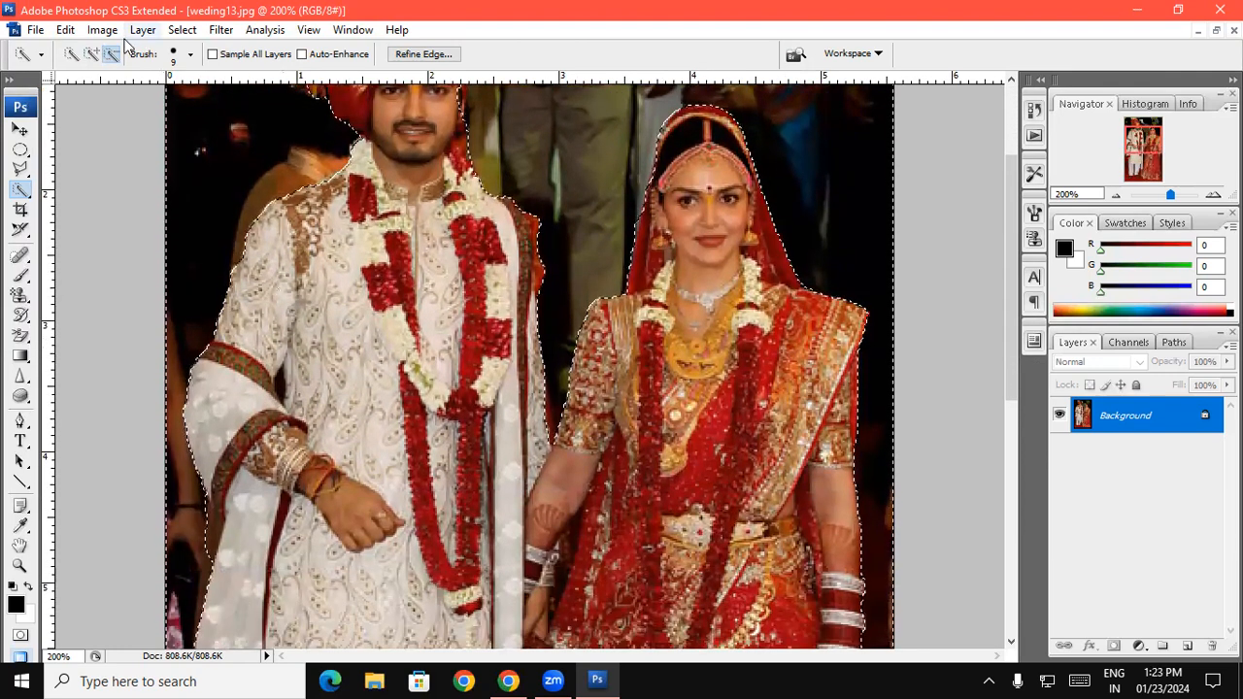
left_click(91, 53)
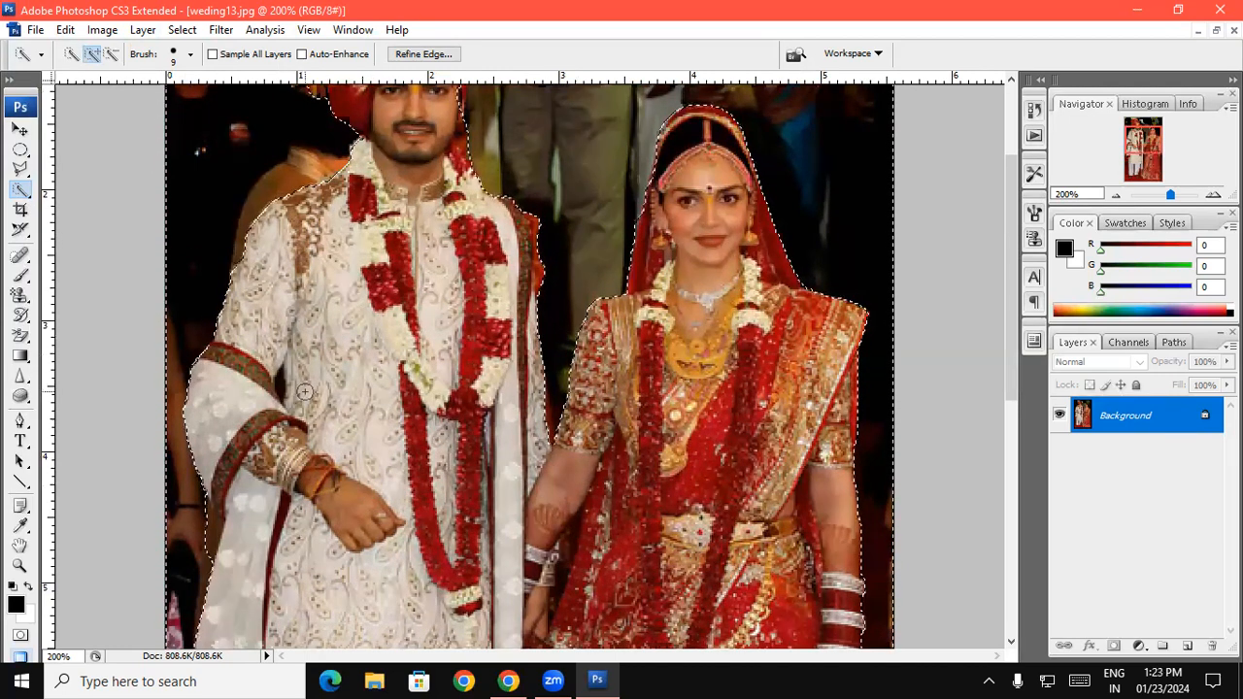
key("[")
key("[")
key("[")
key("[")
key("[")
key("[")
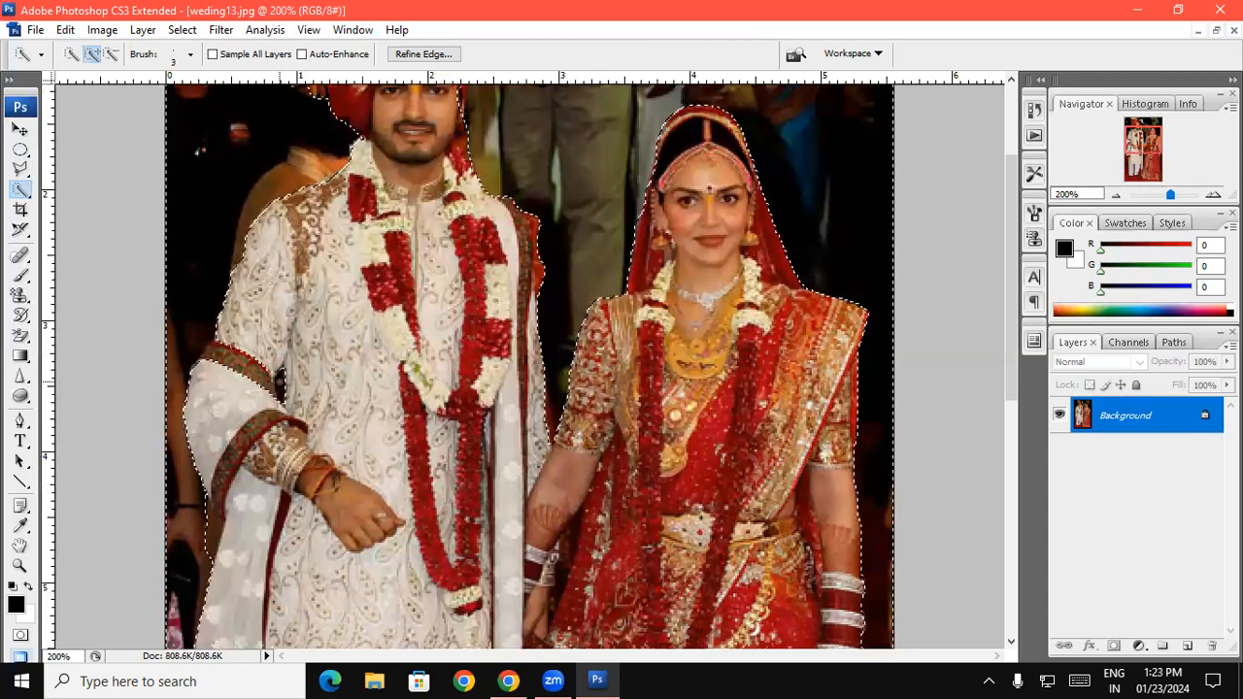
key("alt")
left_click_drag(216, 340, 214, 354)
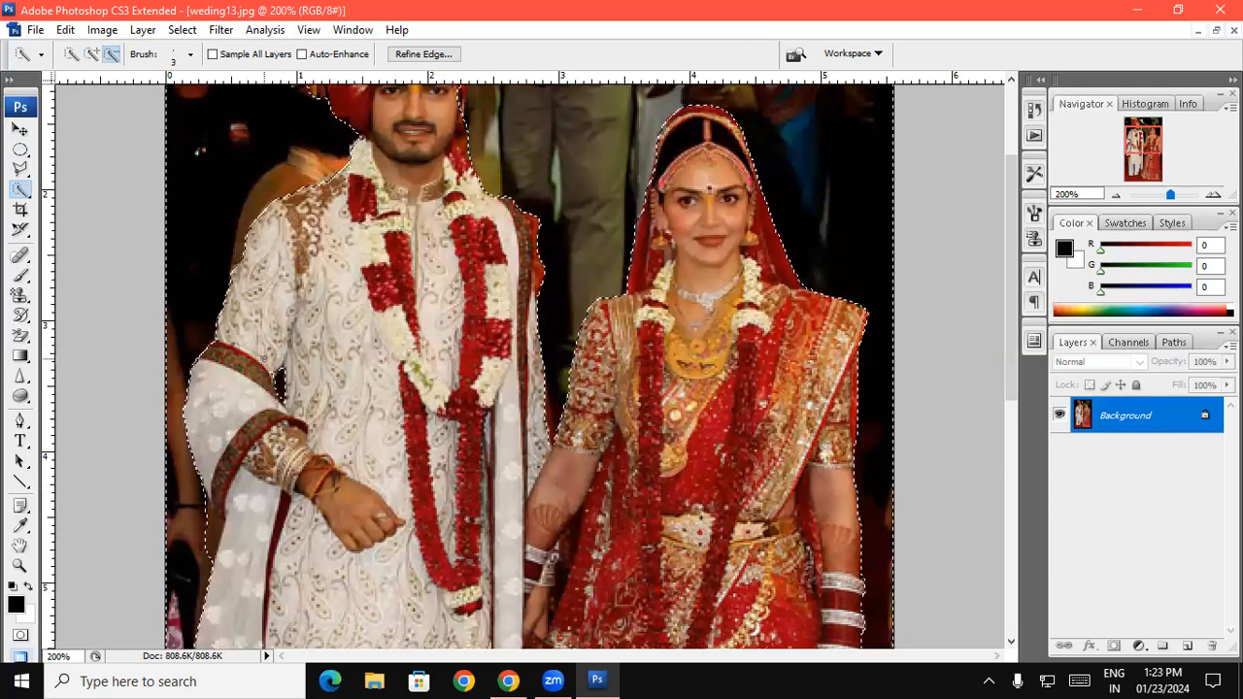
- Restore the weding13 photo to a floating window and move the cut-out couple into the autumn road picture orig_356868.jpg
left_click_drag(525, 435, 513, 339)
left_click_drag(547, 524, 547, 360)
left_click_drag(515, 463, 573, 281)
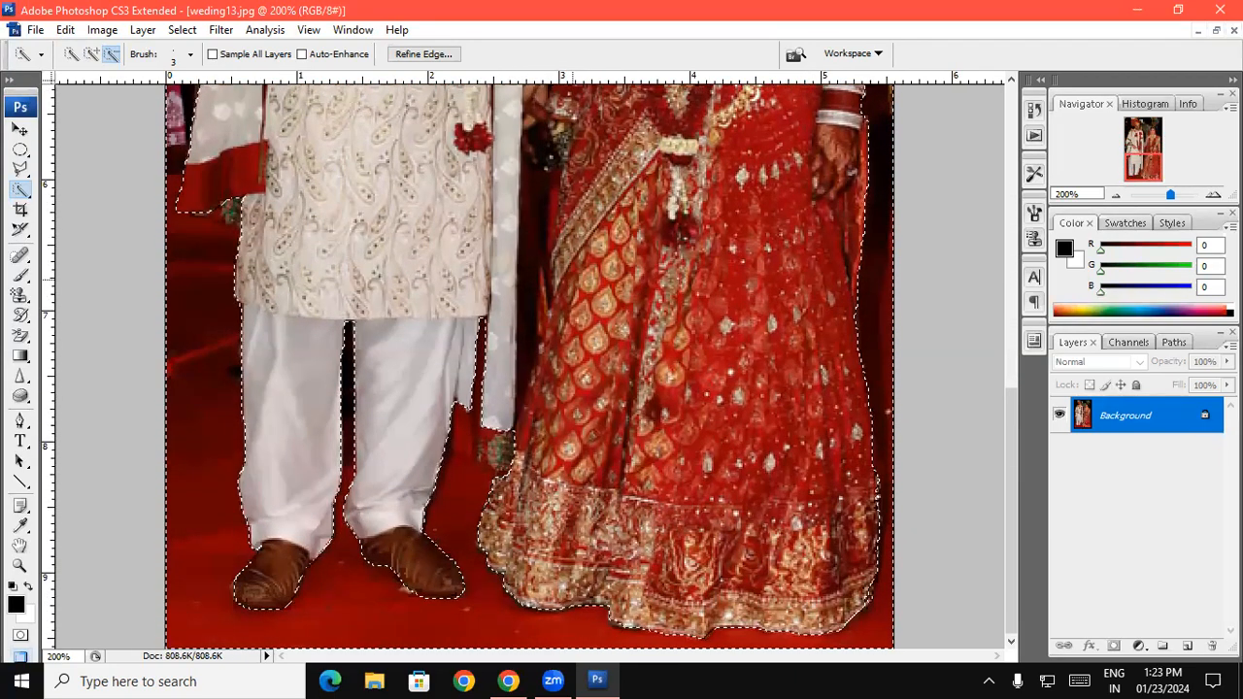
scroll(505, 466, "up", 6)
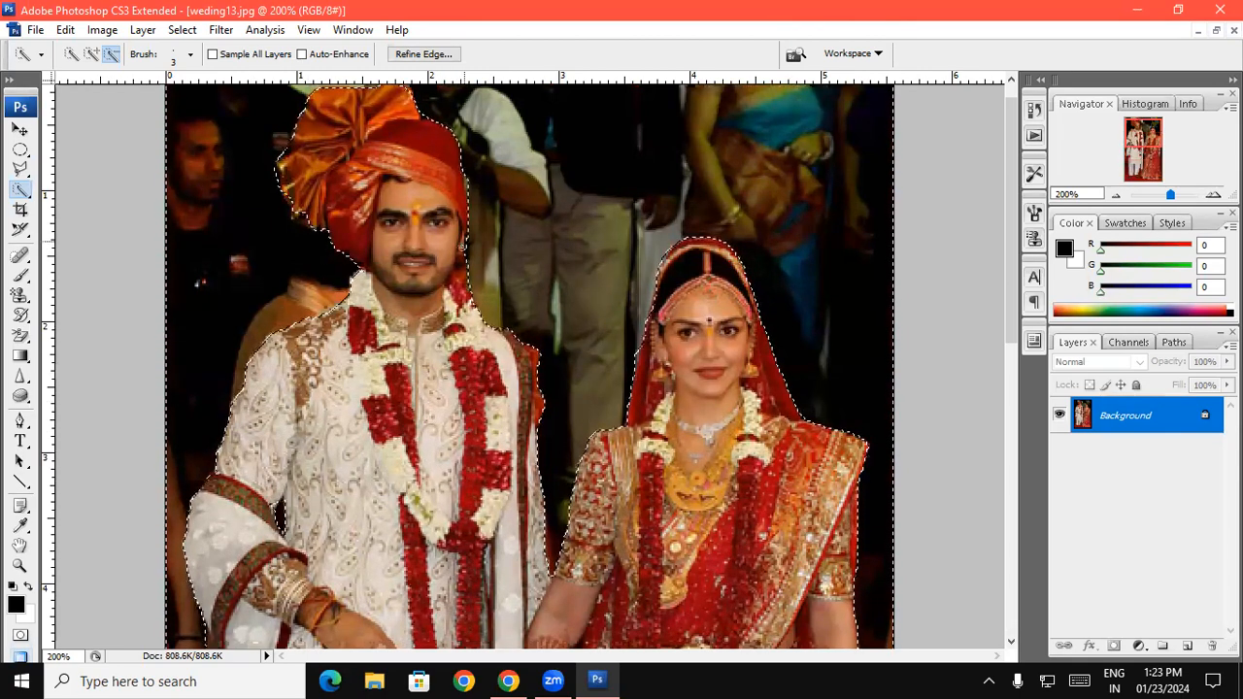
left_click(91, 54)
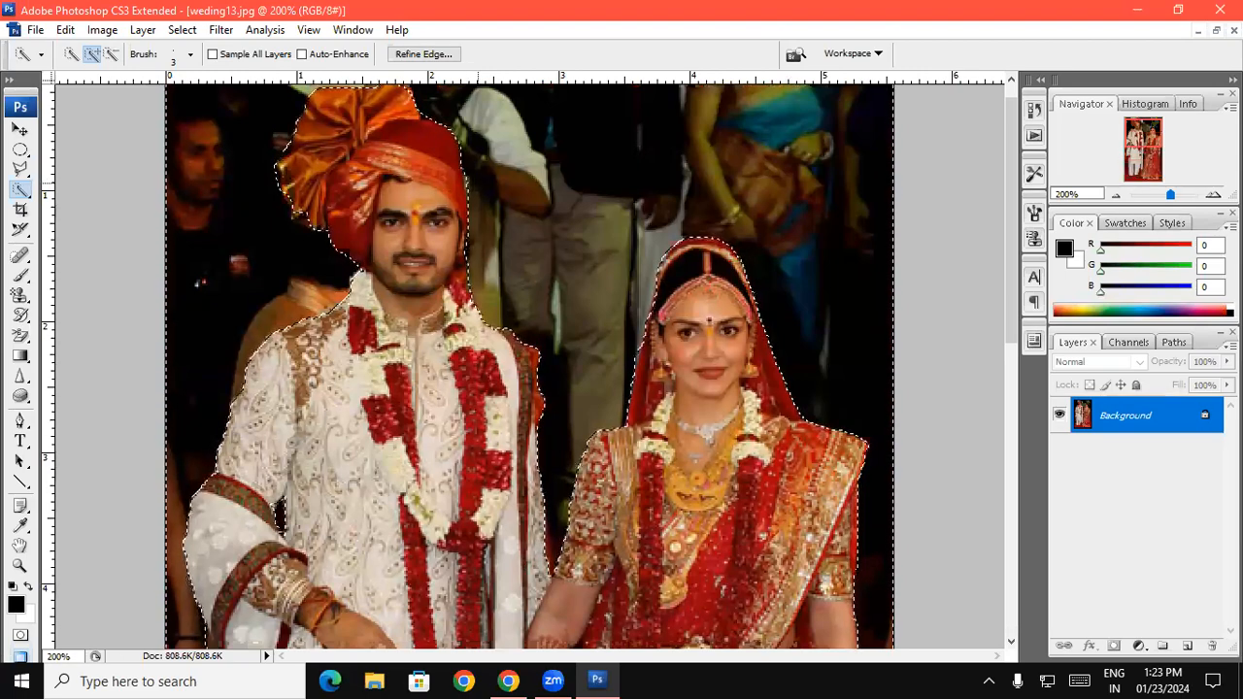
left_click(1216, 30)
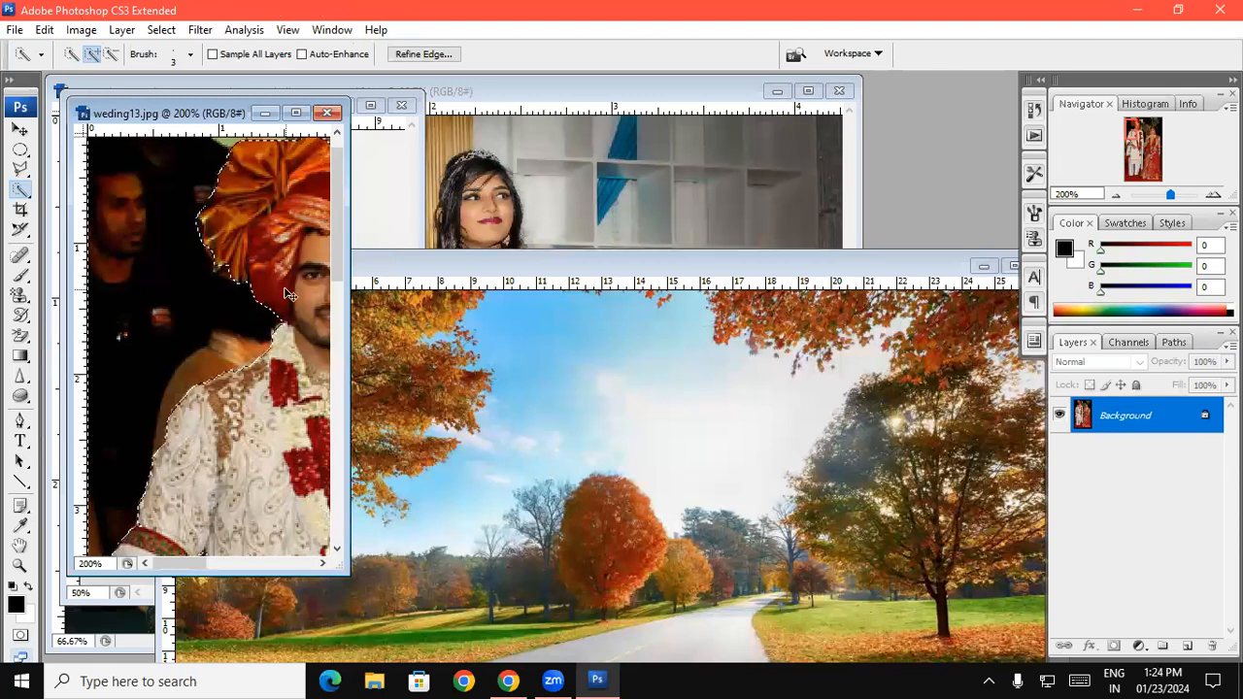
left_click(19, 129)
left_click_drag(243, 222, 588, 534)
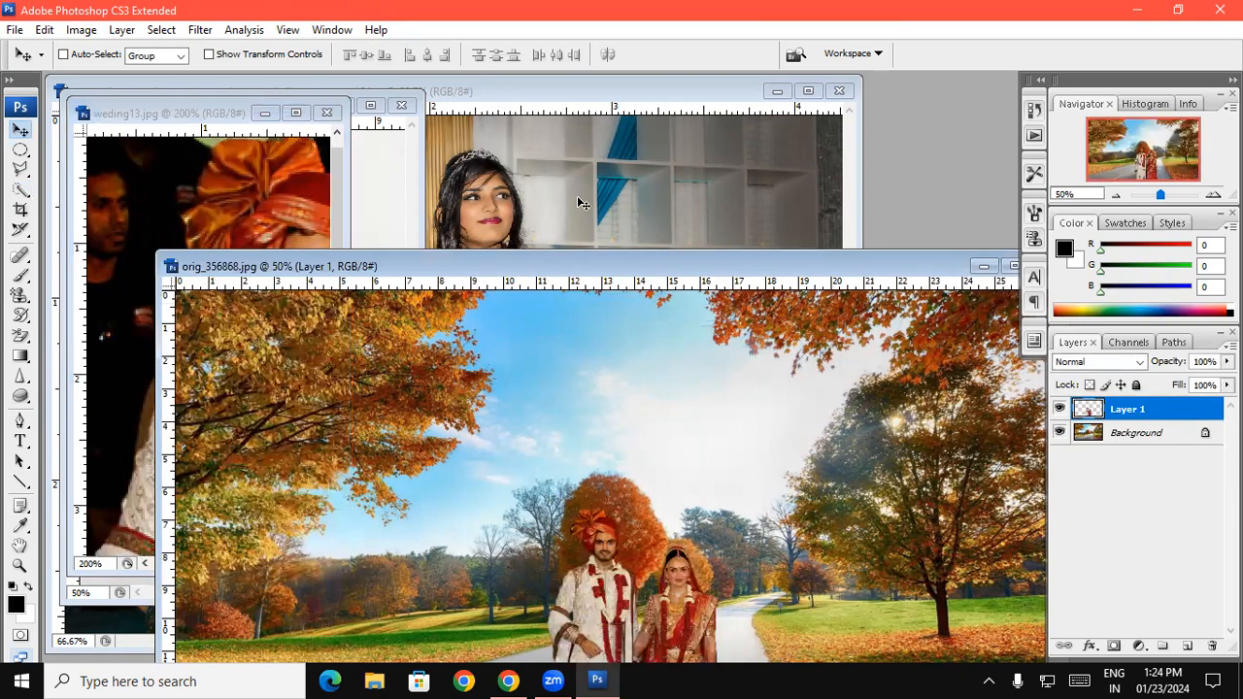
left_click(576, 202)
left_click(540, 117)
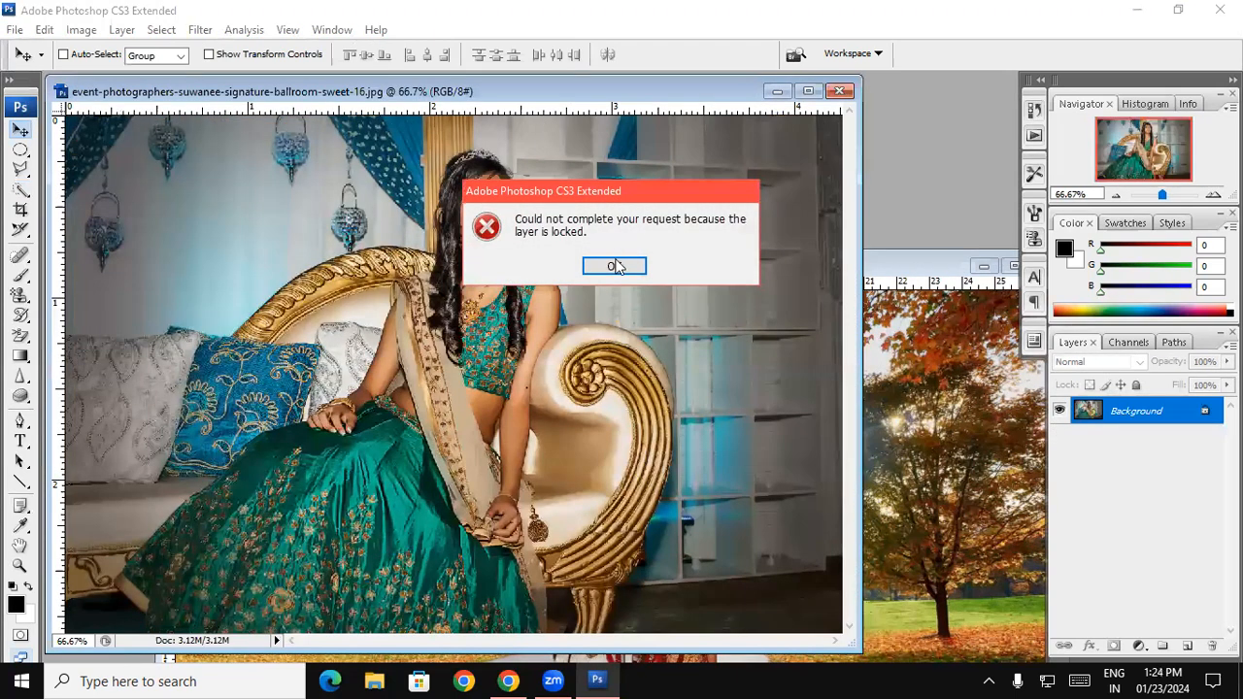
key("Return")
- Bring orig_356868.jpg to the front, maximize its window and position the couple on the road at the picture's lower edge
left_click(885, 268)
left_click(697, 94)
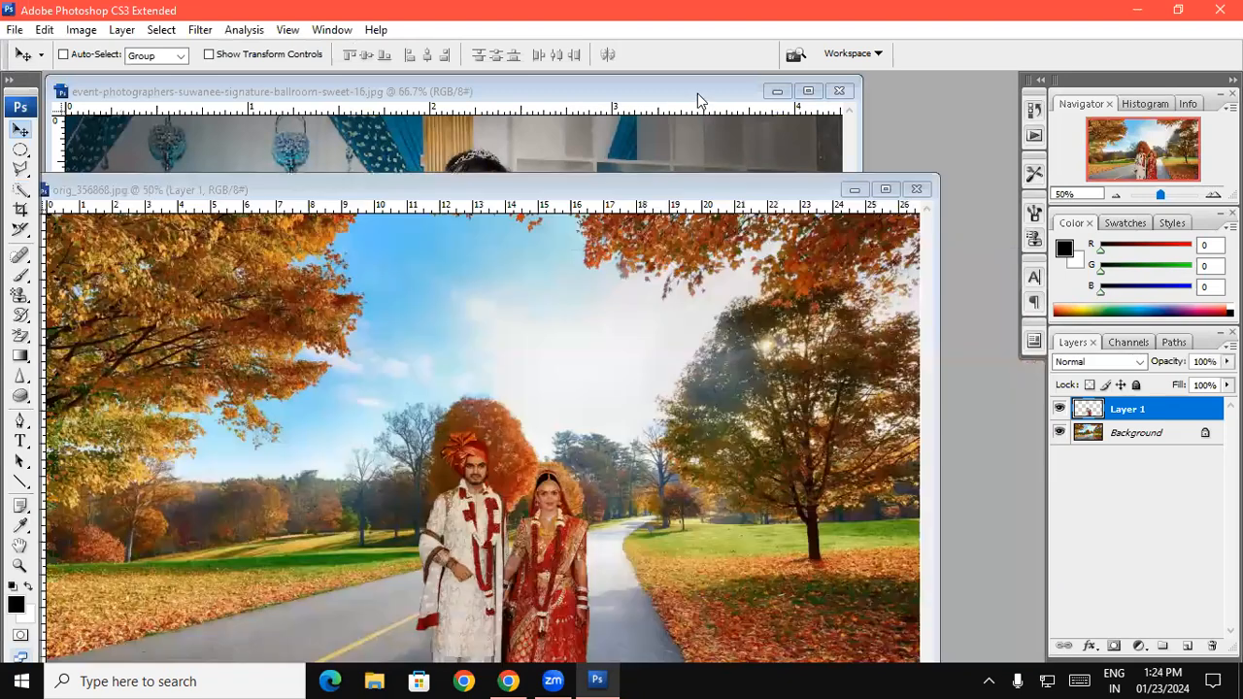
left_click(861, 95)
left_click_drag(595, 449, 588, 481)
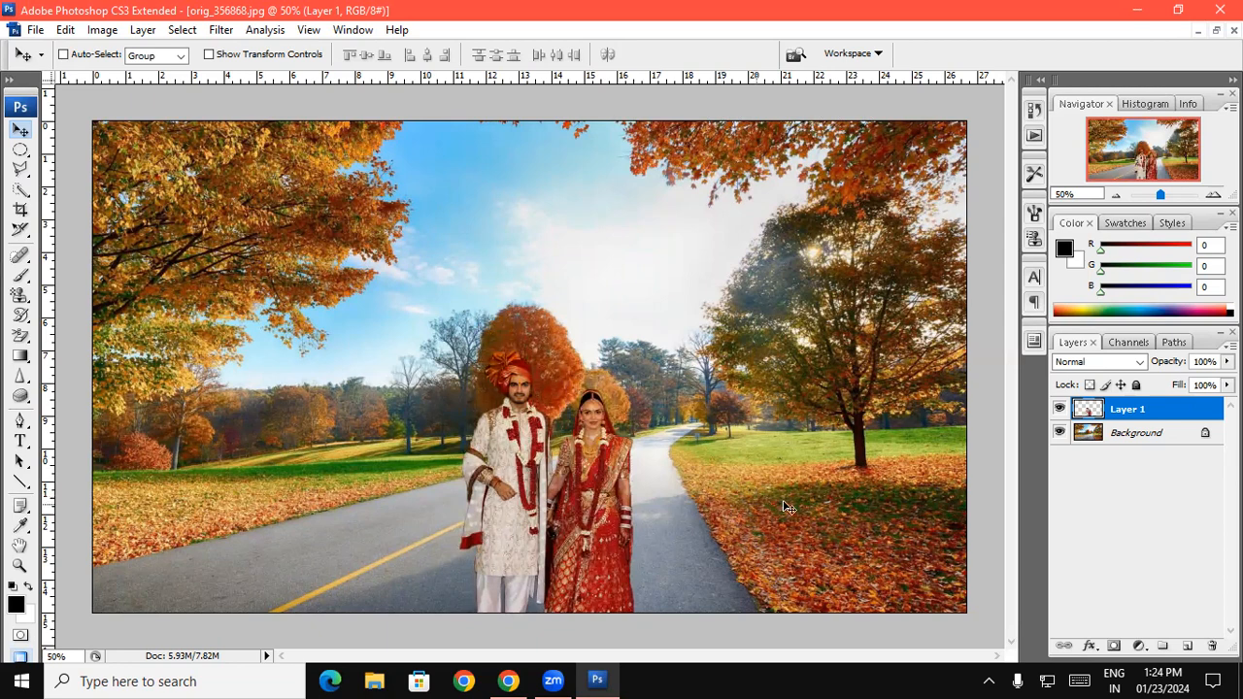
- Duplicate the Background layer within orig_356868.jpg, keeping the default name
right_click(1136, 434)
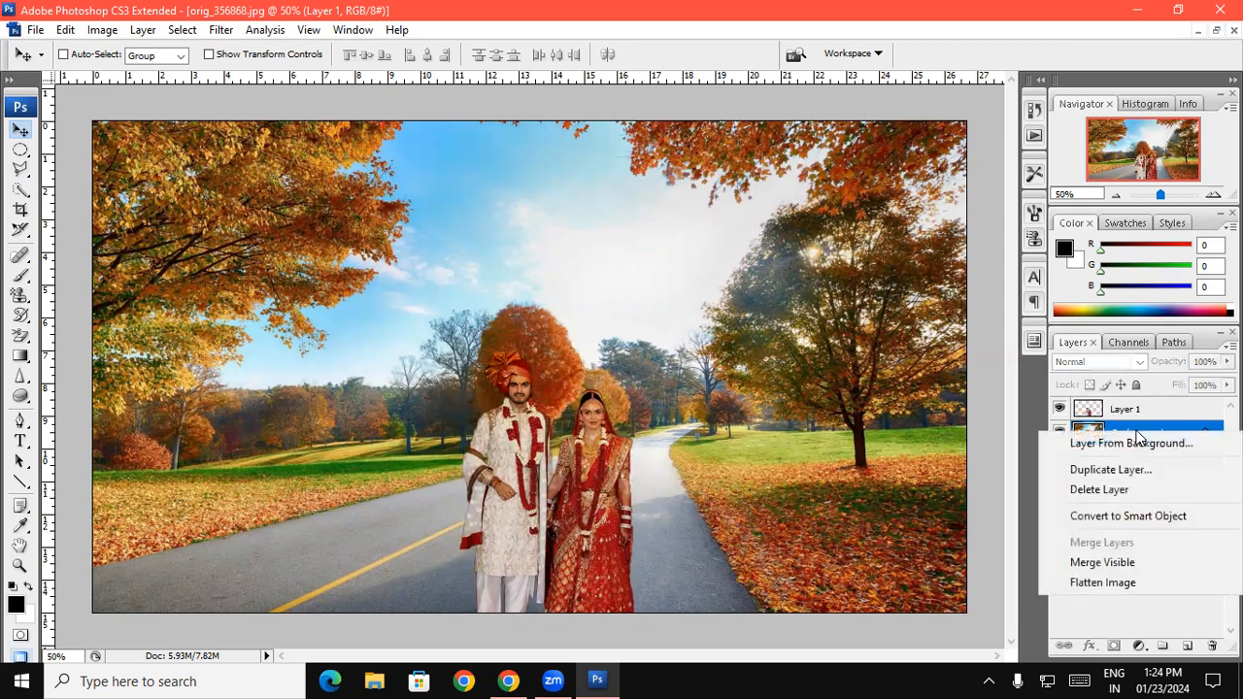
left_click(1105, 469)
left_click(682, 199)
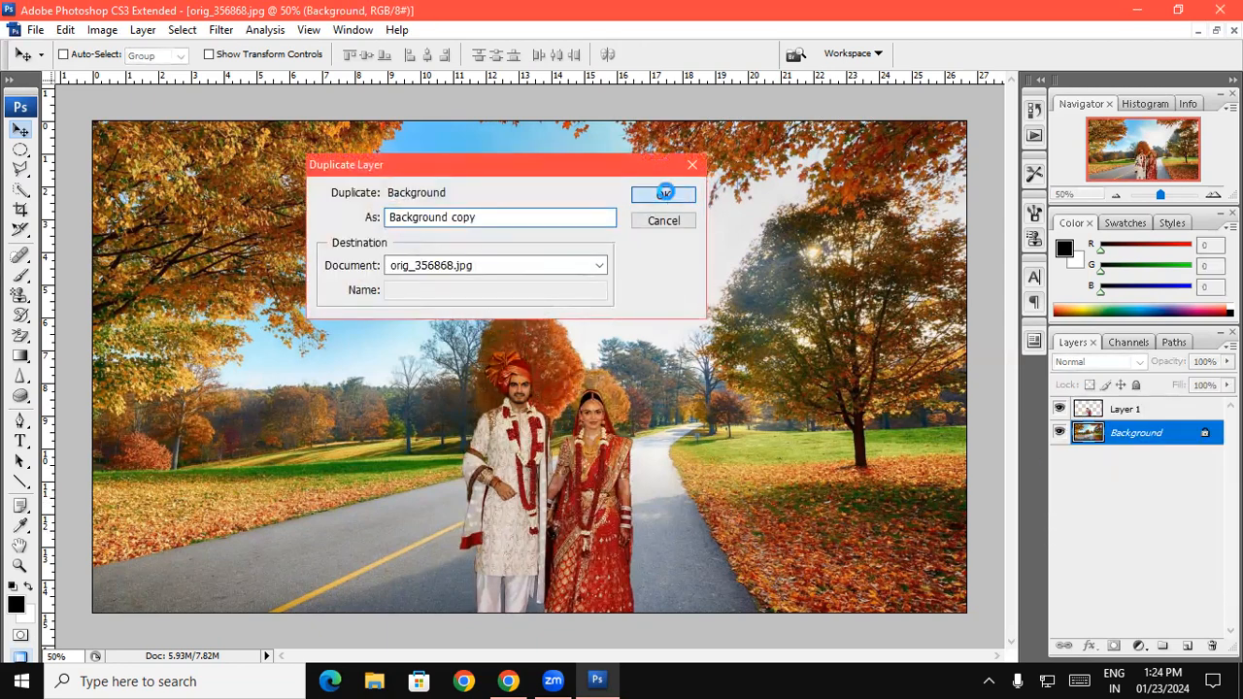
- Duplicate Layer 1 containing the couple, keeping the default name
right_click(1143, 410)
left_click(1131, 408)
right_click(1121, 407)
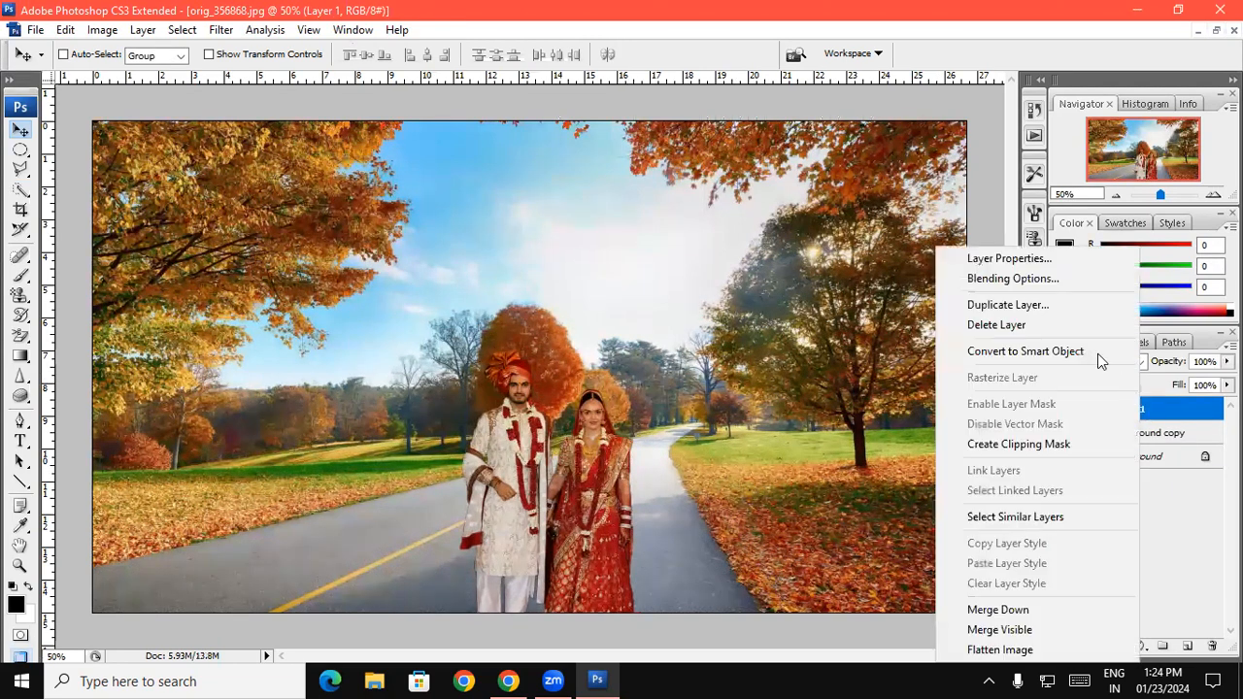
left_click(1006, 305)
left_click(666, 194)
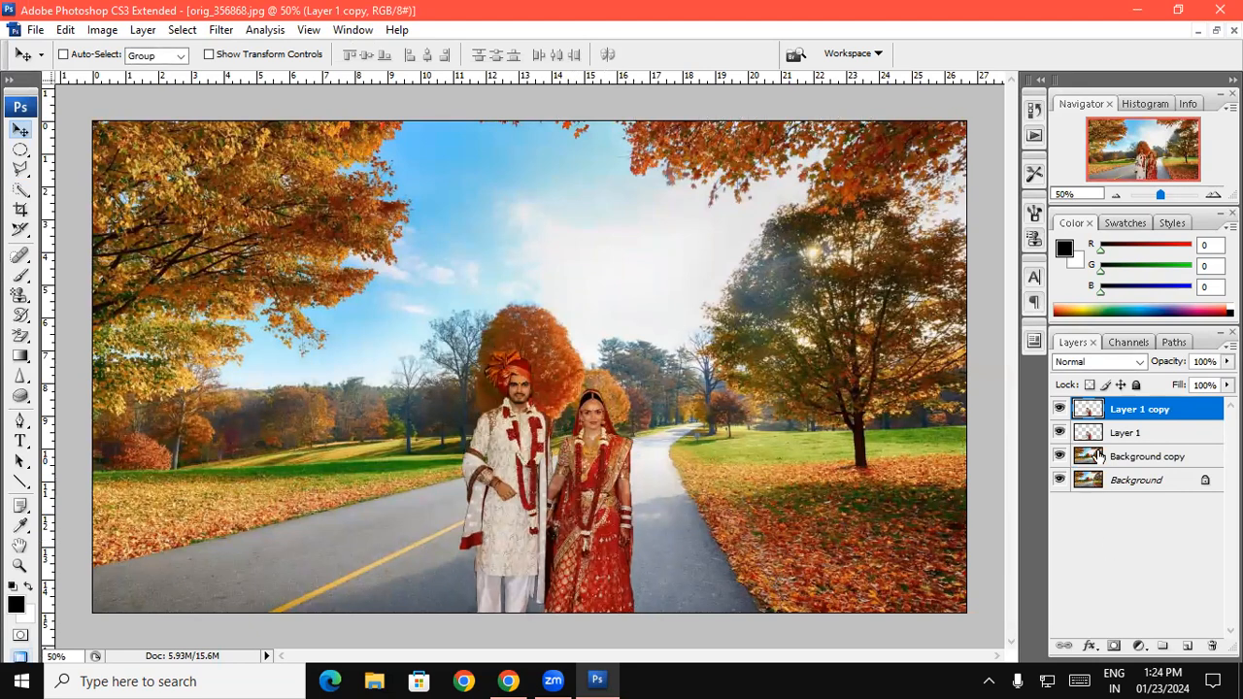
- Hide Layer 1 copy and the original Background layer, keeping Layer 1 and Background copy shown
left_click(1058, 408)
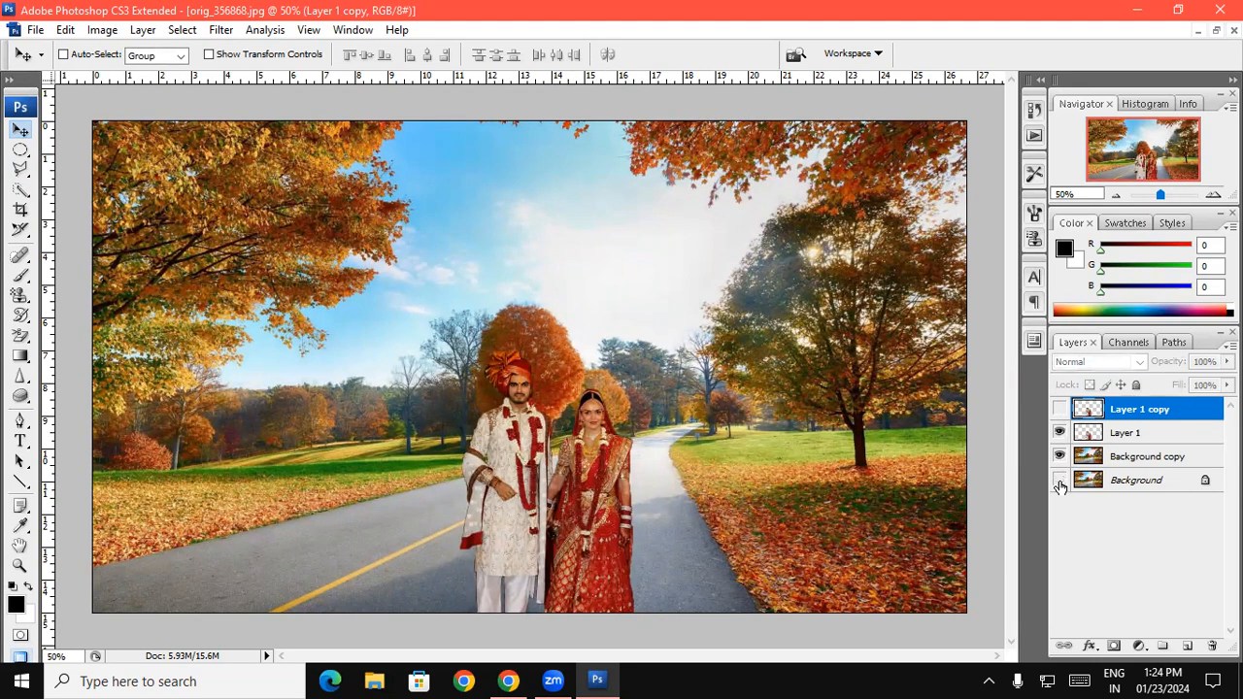
left_click(1058, 432)
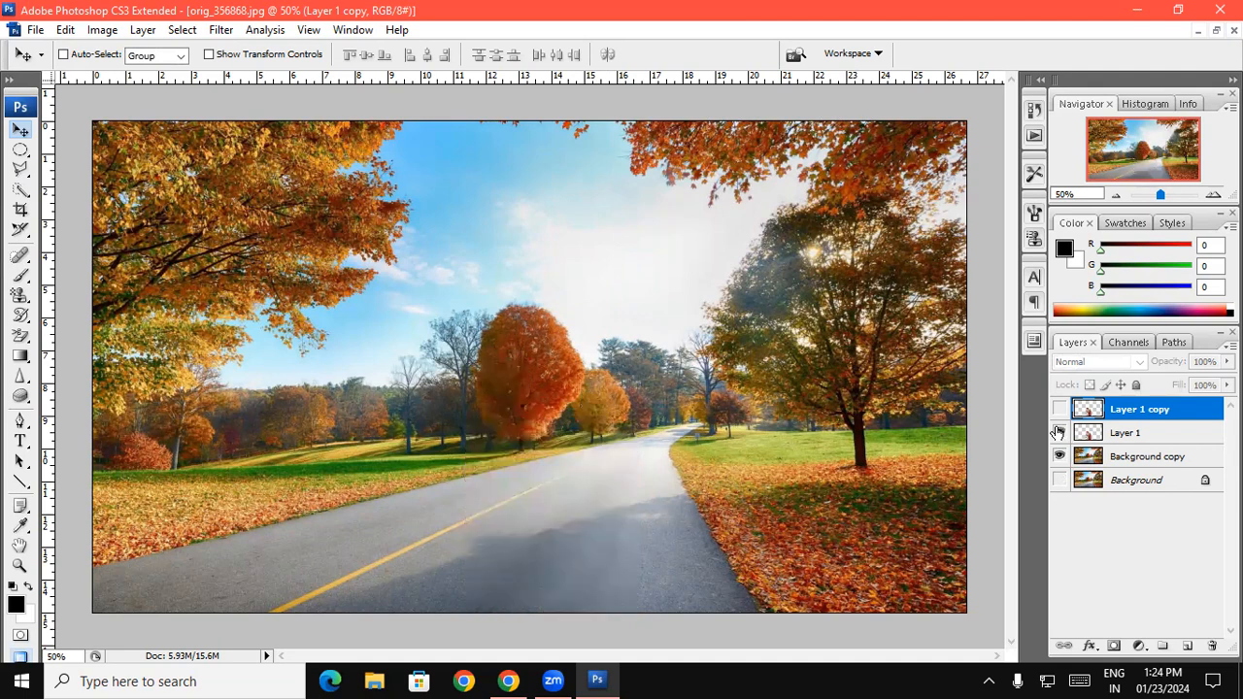
left_click(1058, 432)
left_click(1120, 439)
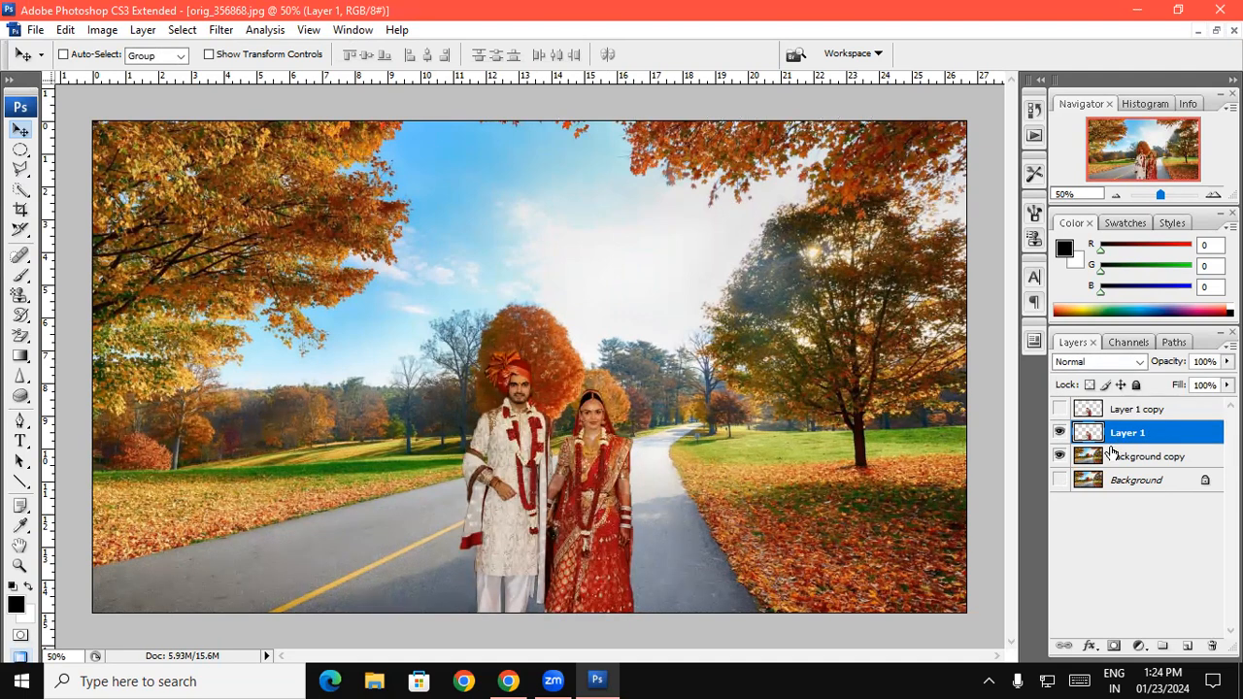
- Blur the trees, grass and road on Background copy with the Blur tool, using a 500 px brush at 100% strength
left_click(1116, 456)
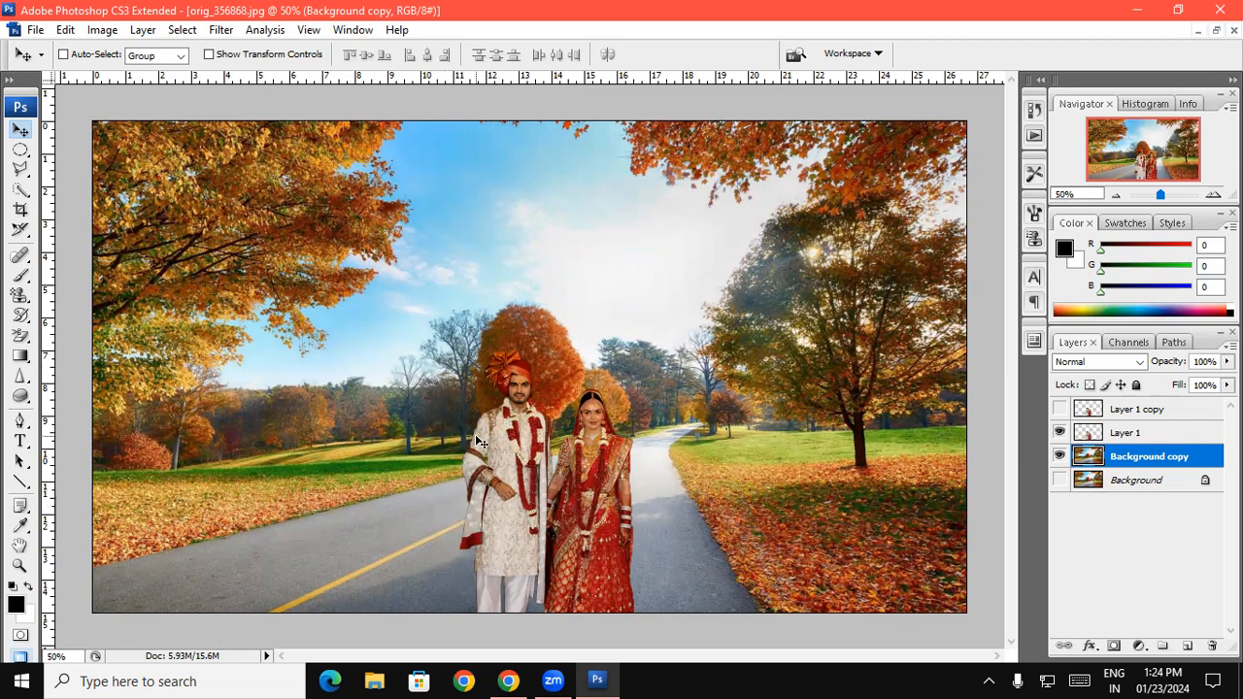
left_click(24, 381)
left_click(76, 374)
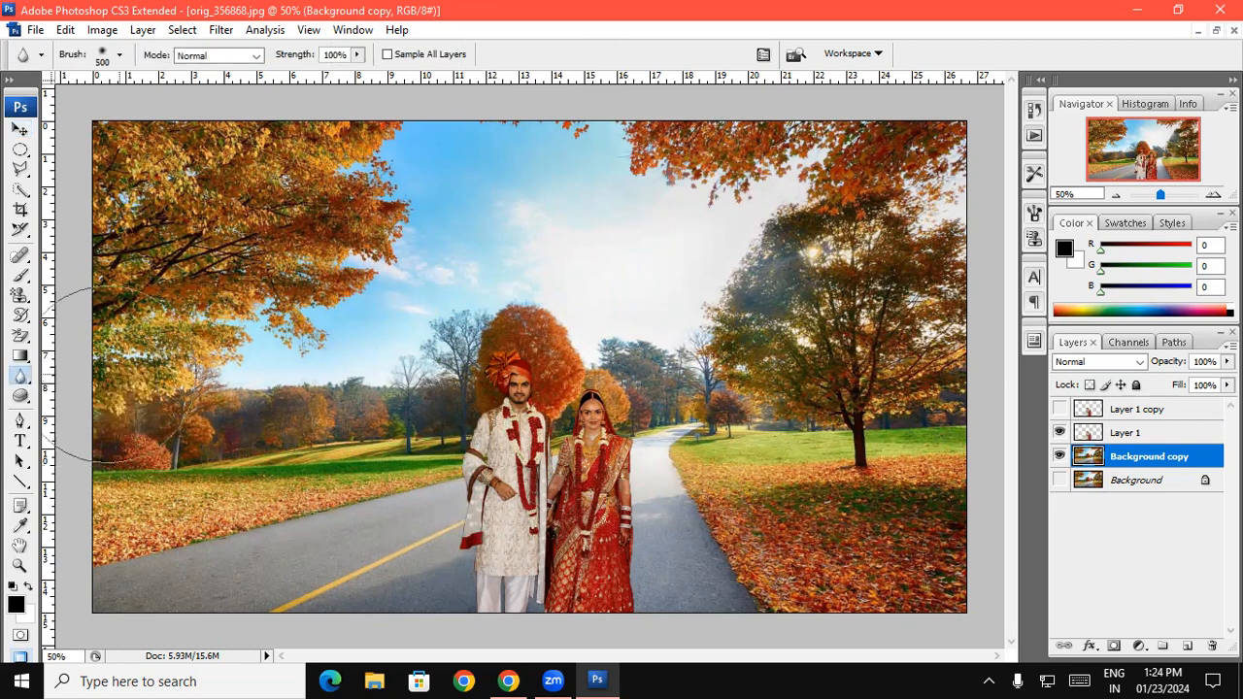
mouse_move(340, 281)
left_mouse_down()
mouse_move(193, 370)
mouse_move(163, 510)
mouse_move(215, 360)
mouse_move(166, 180)
mouse_move(92, 202)
mouse_move(121, 393)
mouse_move(135, 371)
mouse_move(218, 377)
mouse_move(273, 222)
mouse_move(332, 161)
mouse_move(342, 164)
mouse_move(191, 225)
mouse_move(122, 298)
mouse_move(156, 417)
mouse_move(183, 358)
mouse_move(228, 365)
mouse_move(311, 605)
mouse_move(277, 576)
mouse_move(507, 545)
mouse_move(532, 561)
mouse_move(534, 239)
mouse_move(472, 272)
mouse_move(641, 220)
mouse_move(509, 251)
mouse_move(256, 239)
mouse_move(190, 584)
mouse_move(298, 617)
mouse_move(276, 520)
mouse_move(80, 533)
mouse_move(170, 590)
mouse_move(318, 421)
mouse_move(327, 300)
mouse_move(411, 374)
mouse_move(412, 475)
mouse_move(436, 527)
mouse_move(175, 170)
mouse_move(283, 227)
mouse_move(760, 215)
mouse_move(850, 465)
mouse_move(820, 680)
mouse_move(787, 375)
mouse_move(916, 374)
mouse_move(896, 348)
mouse_move(865, 411)
mouse_move(756, 292)
mouse_move(813, 449)
mouse_move(860, 294)
mouse_move(852, 358)
mouse_move(938, 291)
mouse_move(922, 234)
mouse_move(679, 590)
left_mouse_up()
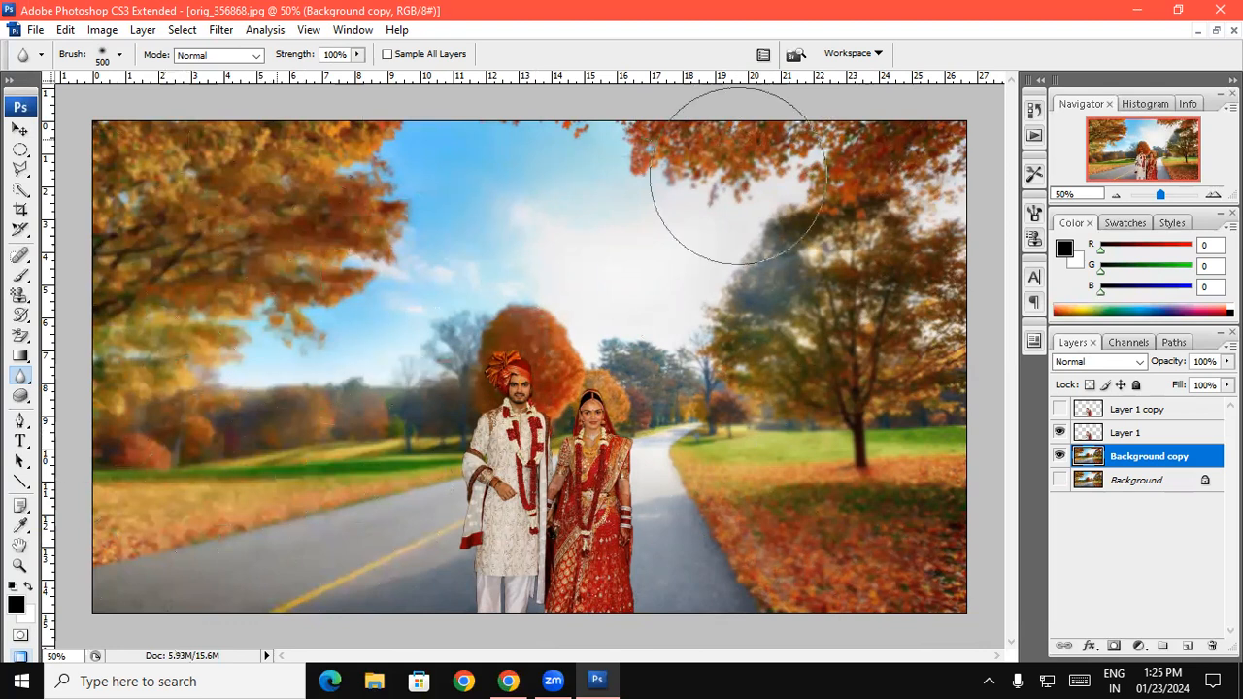
mouse_move(708, 501)
left_mouse_down()
mouse_move(749, 579)
mouse_move(407, 630)
mouse_move(877, 549)
left_mouse_up()
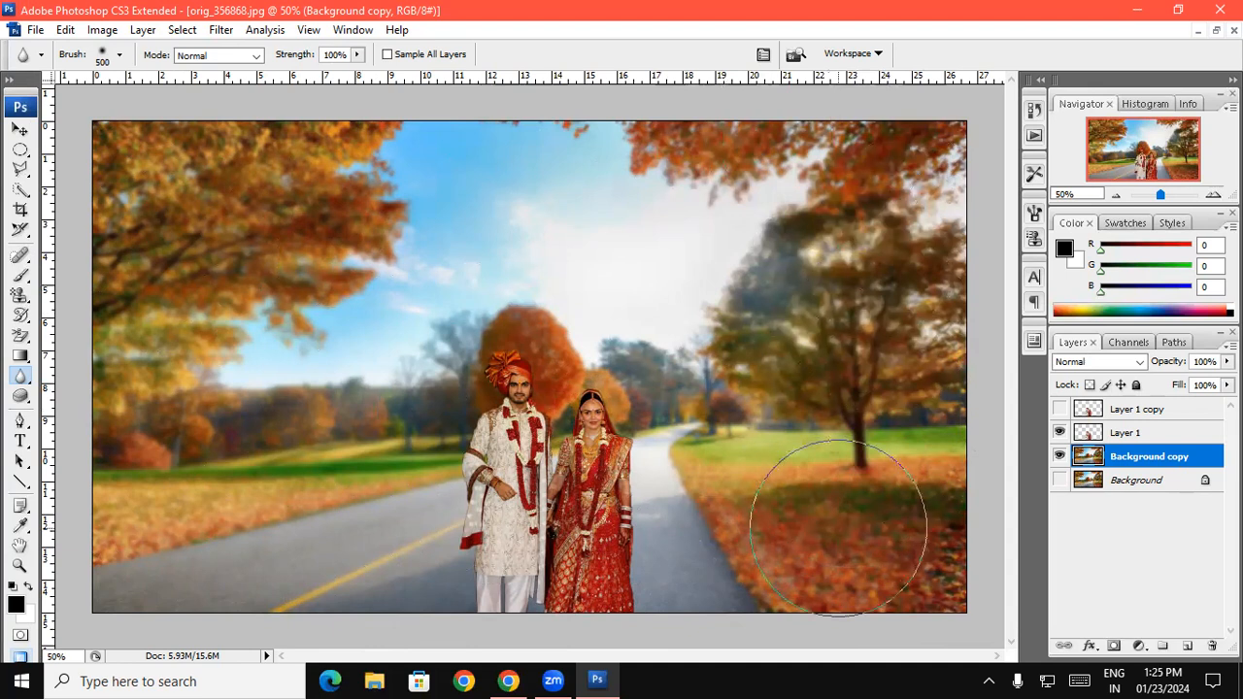
- Compare the blurred Background copy with the original Background by toggling the visibility of the copy
left_click(1061, 479)
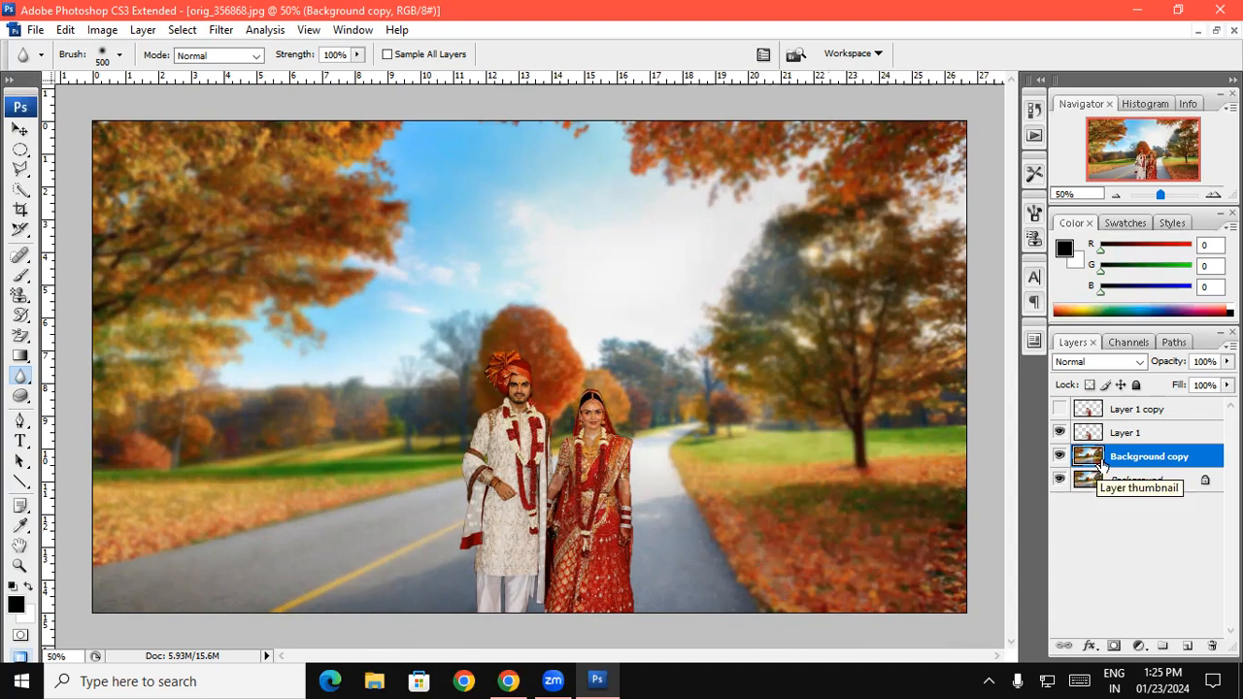
left_click(1060, 458)
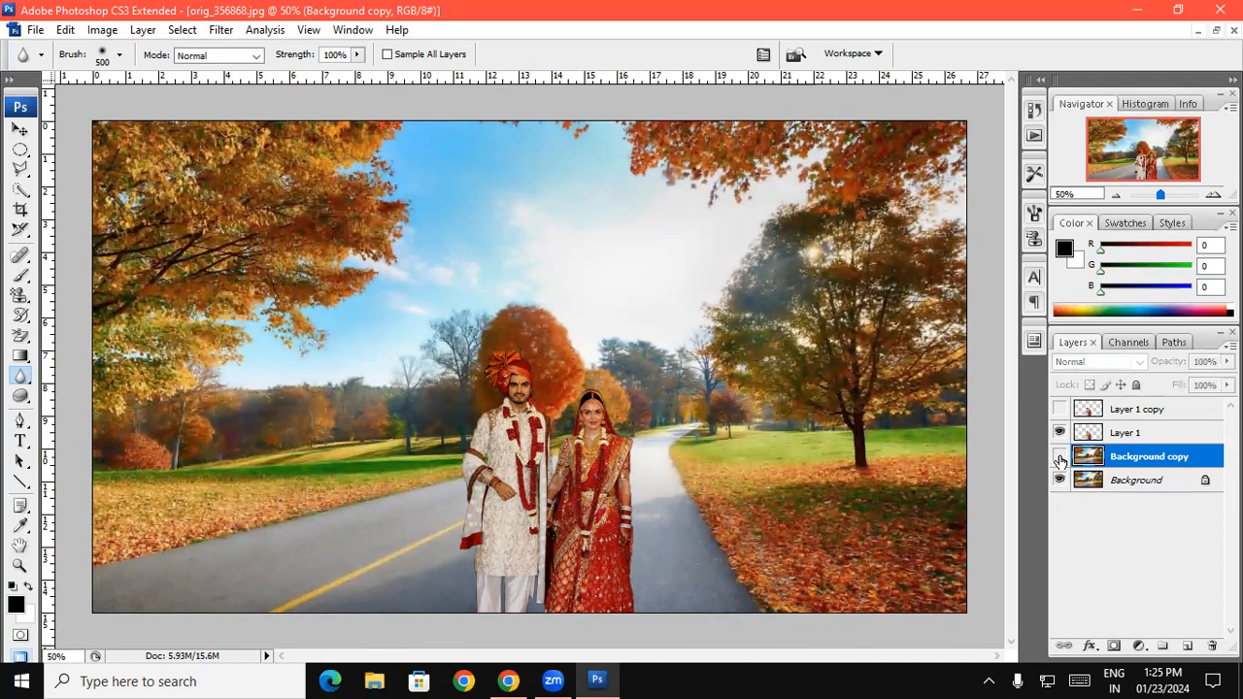
left_click(1061, 458)
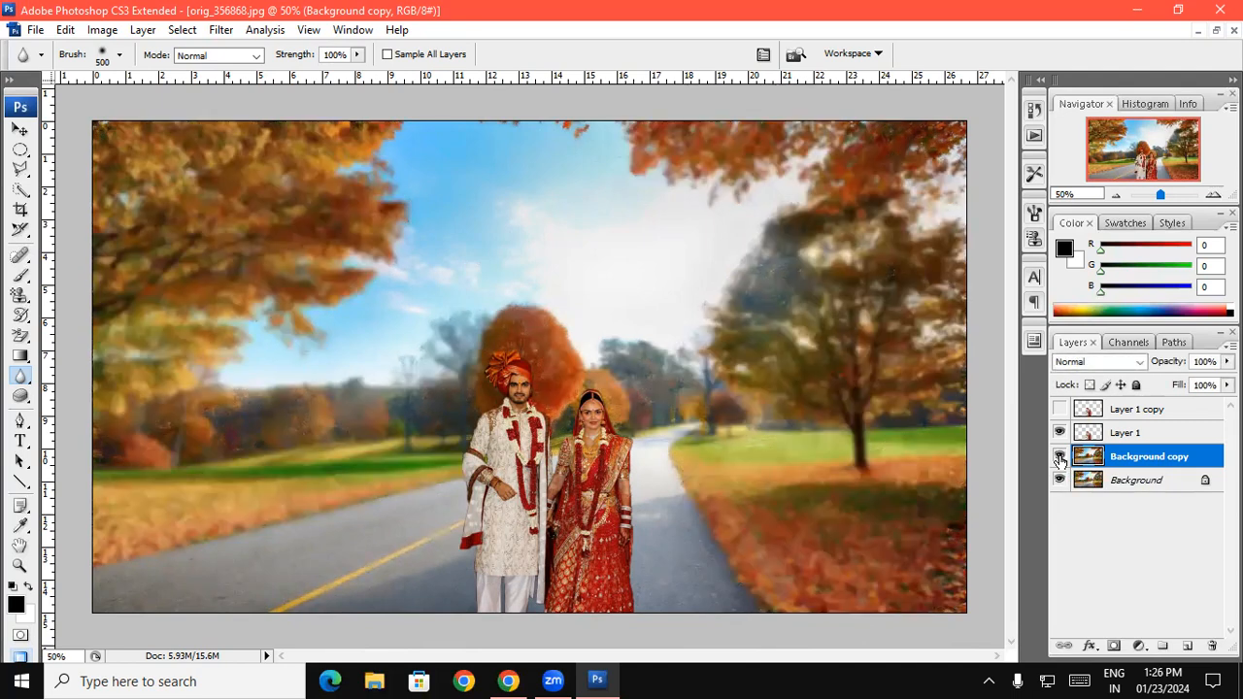
left_click(1060, 458)
- Move the couple on Layer 1 up the road, scale them to about 73% and place them near the road's middle
left_click(1136, 435)
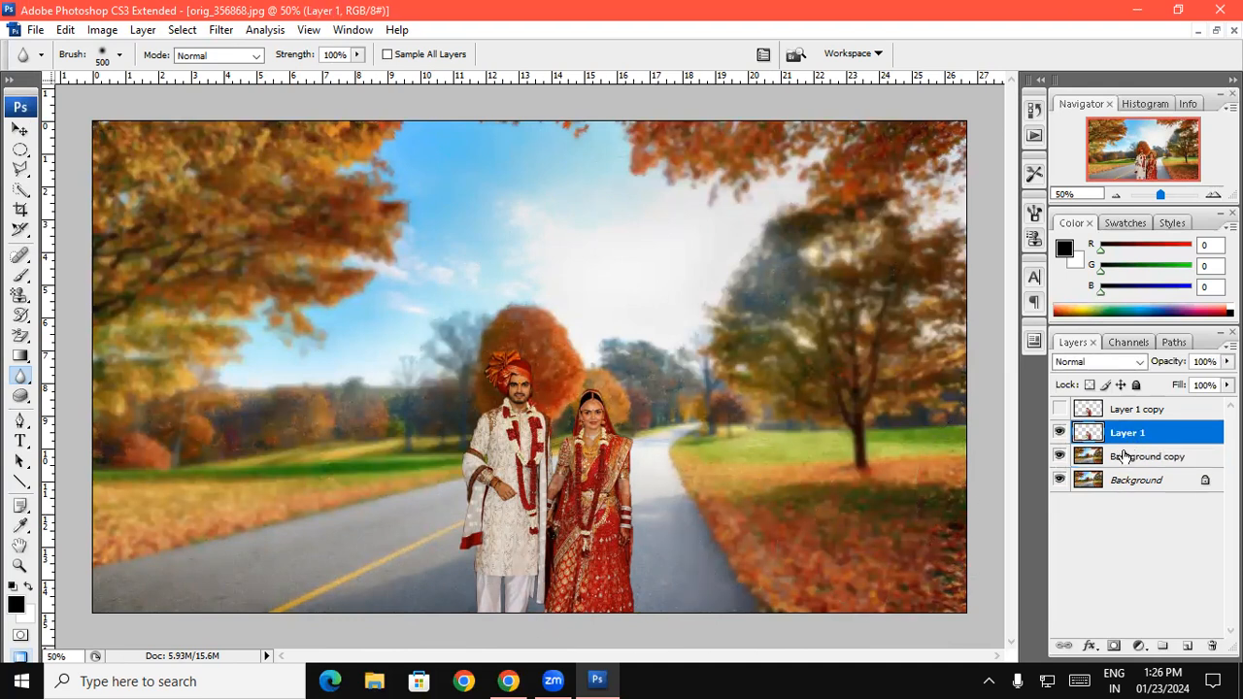
left_click(1060, 457)
left_click(1059, 457)
left_click(19, 129)
left_click_drag(534, 422, 548, 345)
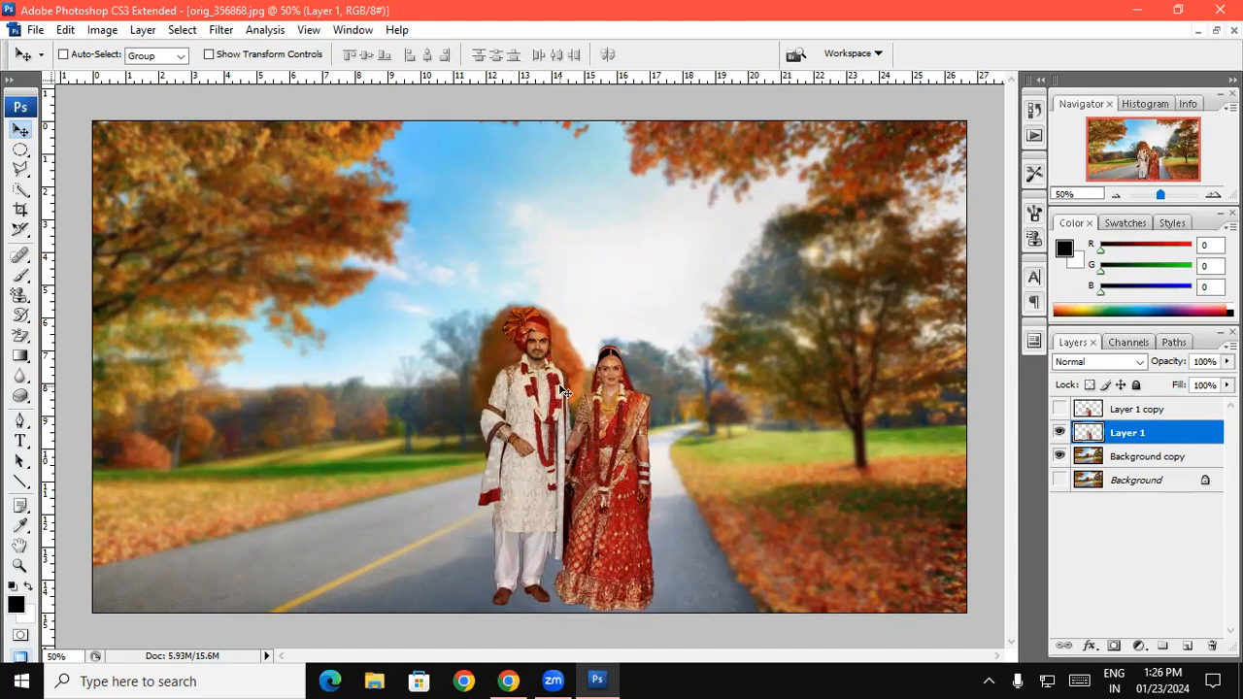
key("ctrl+t")
left_click_drag(559, 393, 578, 370)
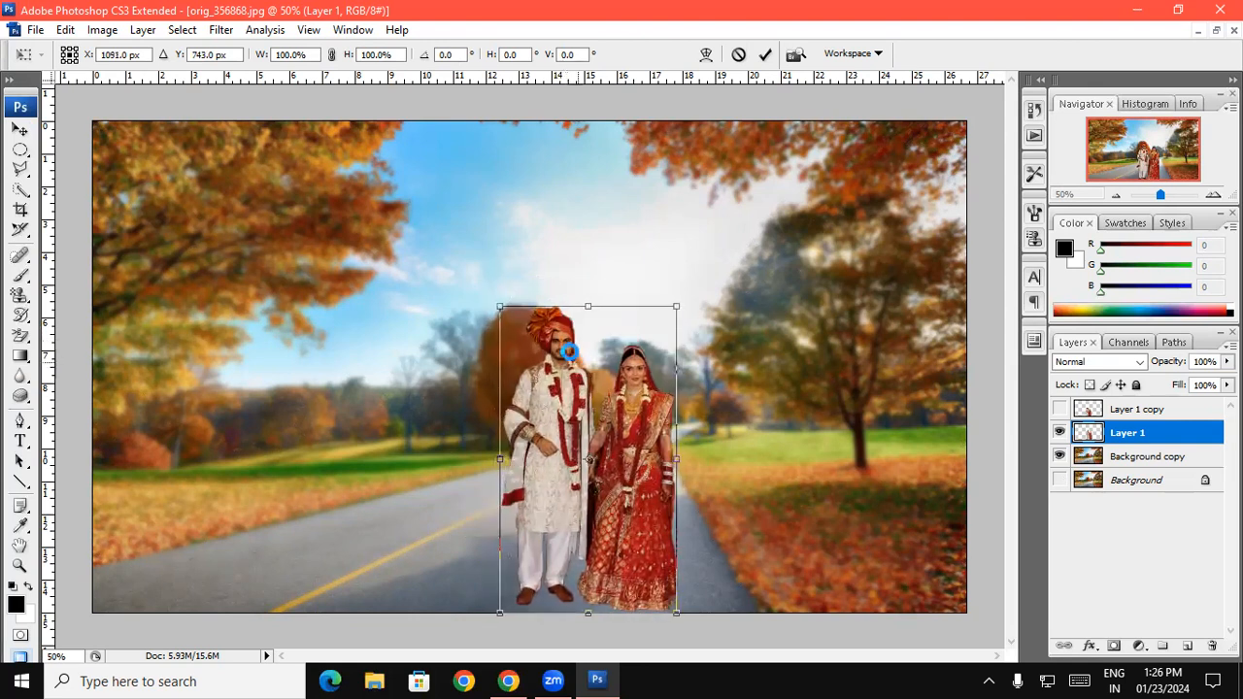
left_click_drag(498, 309, 547, 388)
left_click_drag(568, 454, 545, 433)
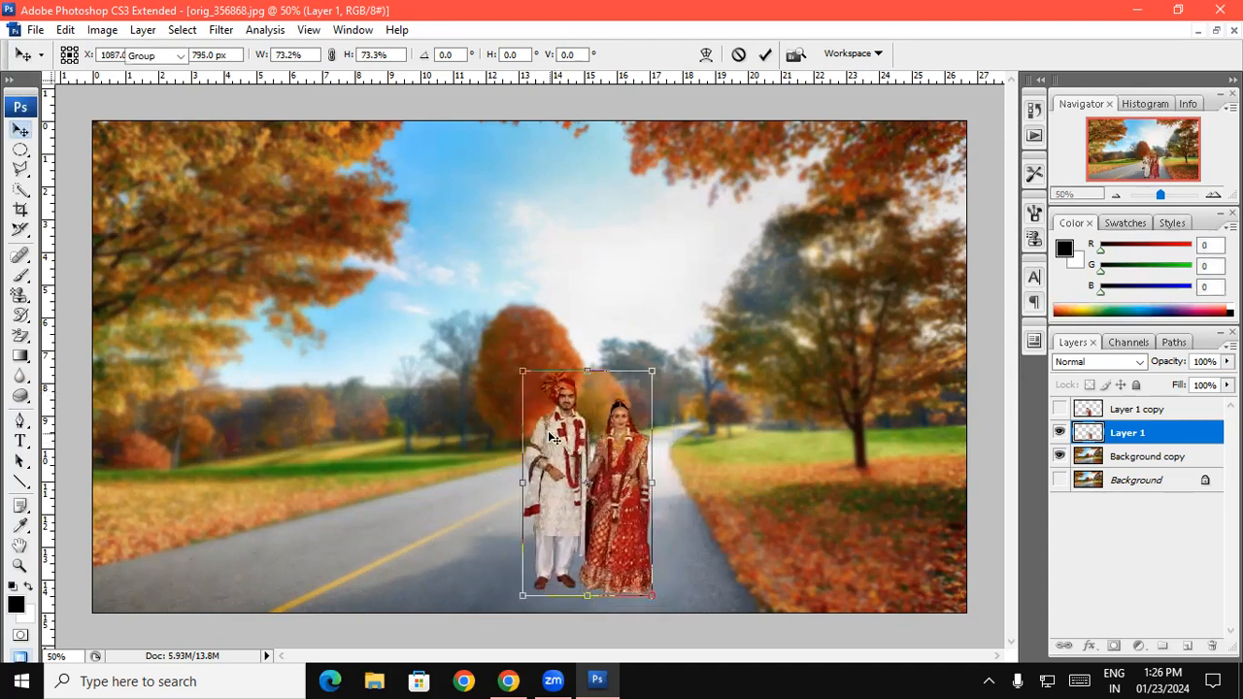
key("Return")
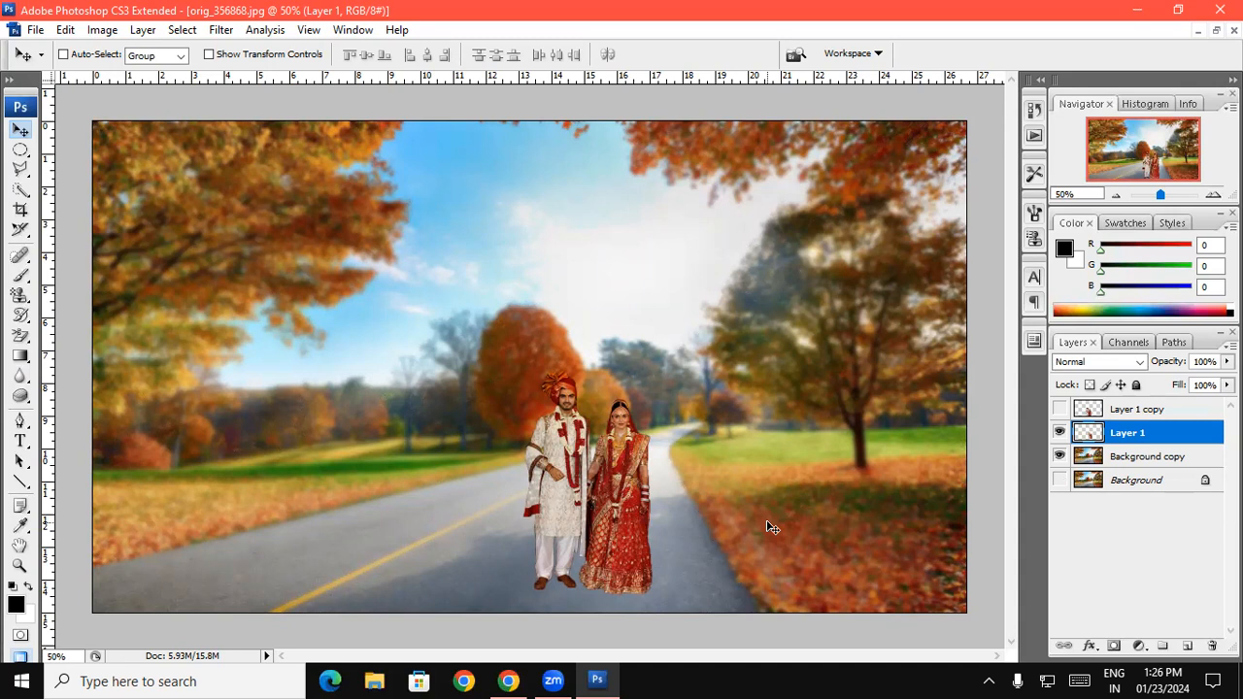
- Delete Layer 1, hide Background copy, and show the Background and Layer 1 copy with Layer 1 copy as the active layer
left_click(21, 378)
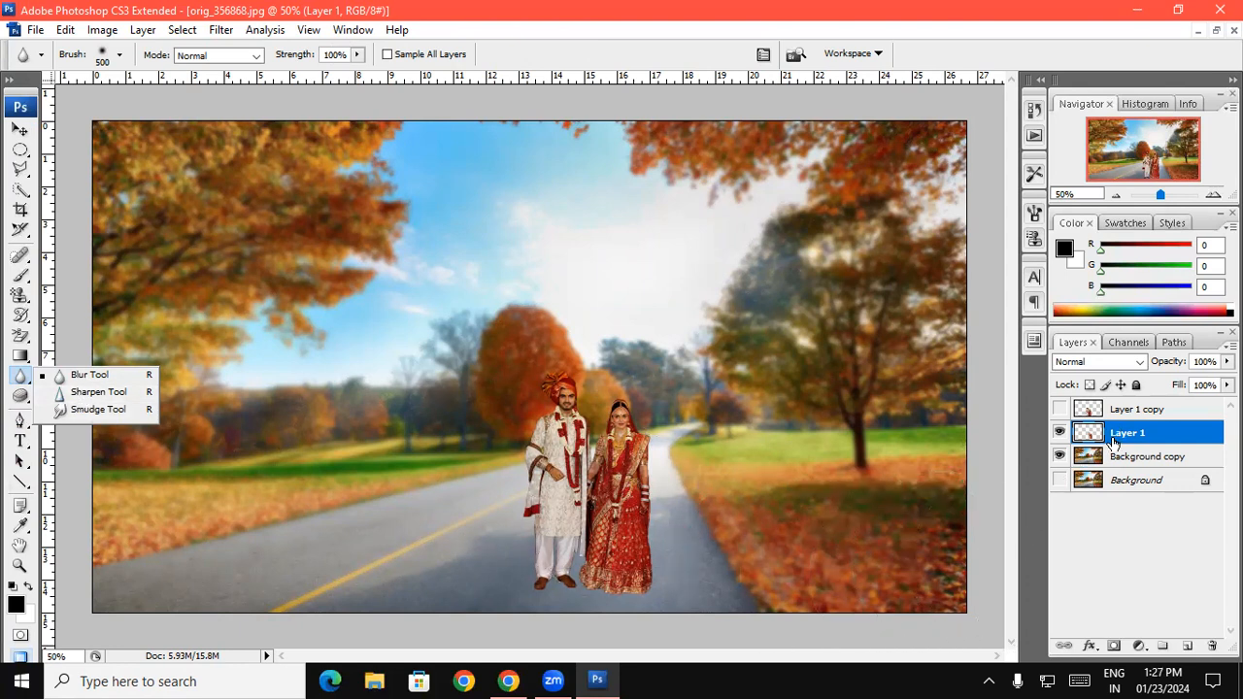
key("Delete")
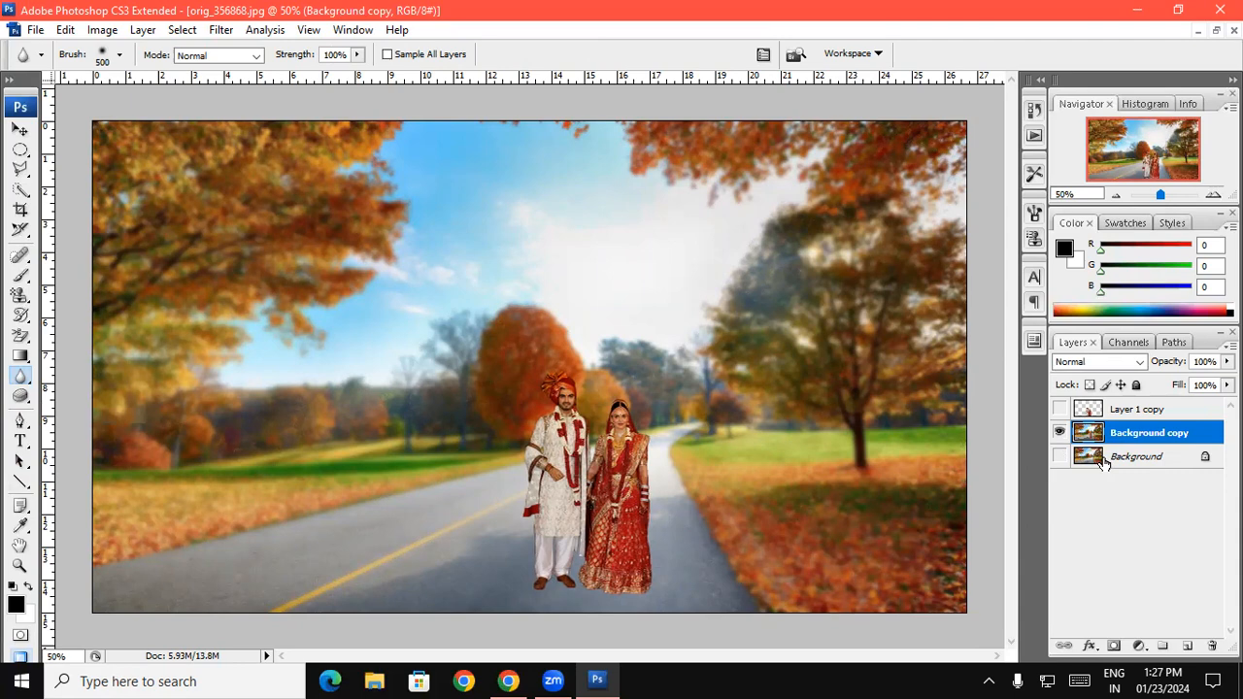
left_click(1059, 431)
left_click(1059, 432)
left_click(1059, 431)
left_click(1059, 455)
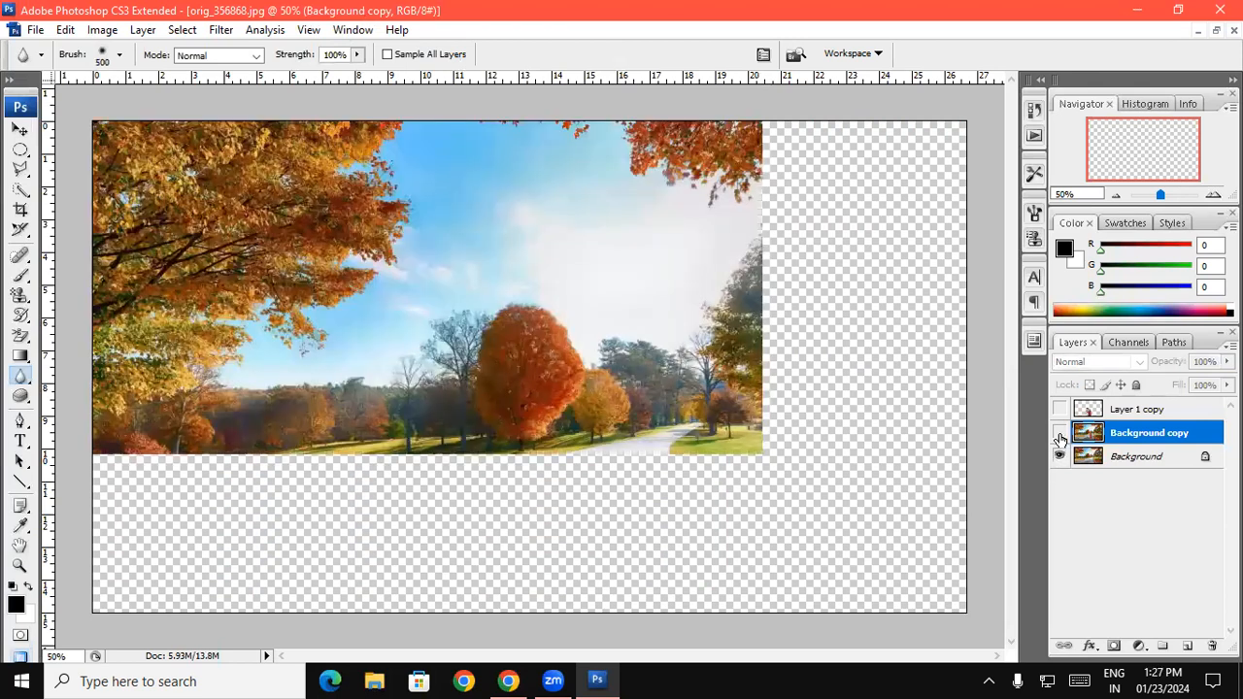
left_click(1059, 409)
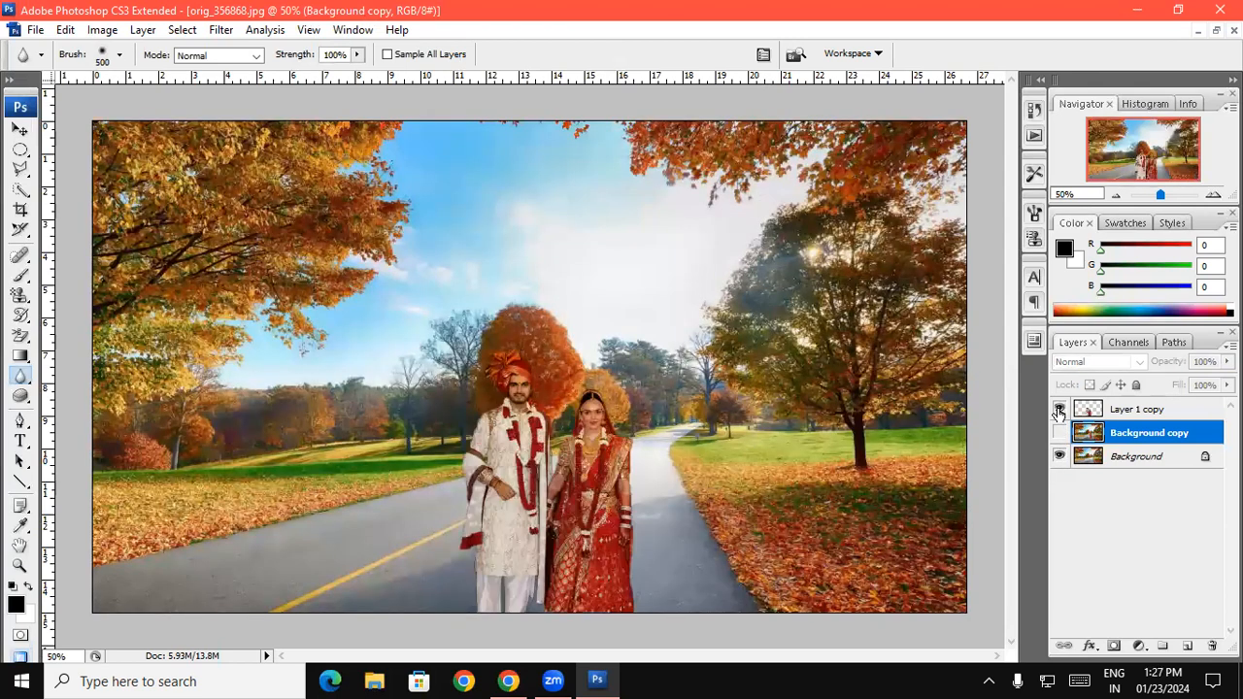
left_click(1119, 418)
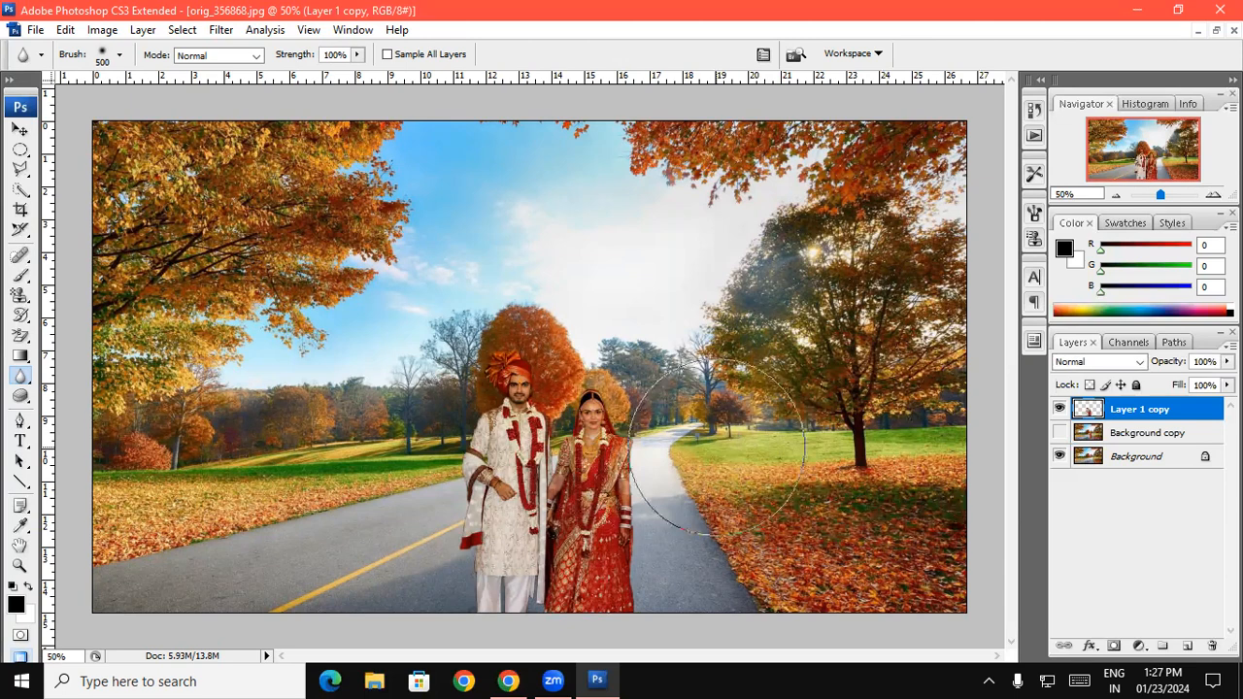
- Sharpen the groom's face on Layer 1 copy with the Sharpen tool, using a 70 px brush at 50% strength
key("ctrl+plus")
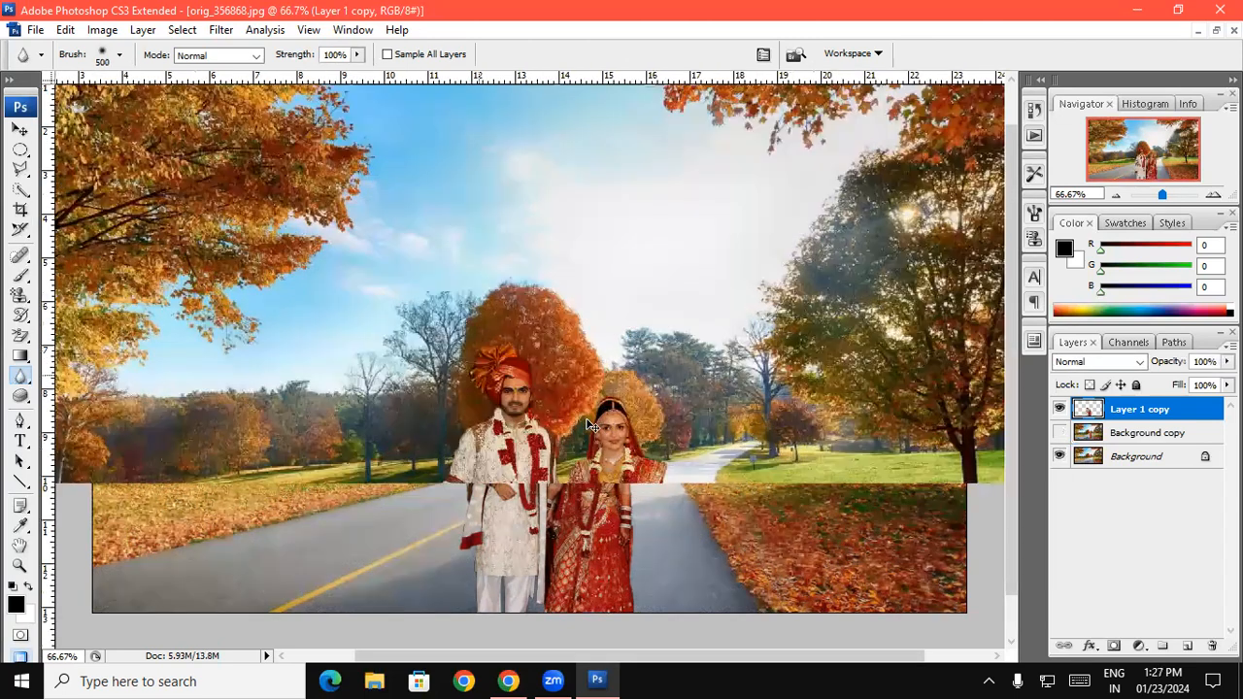
key("ctrl+plus")
key("ctrl+plus")
mouse_move(541, 451)
left_mouse_down()
mouse_move(569, 336)
mouse_move(597, 326)
left_mouse_up()
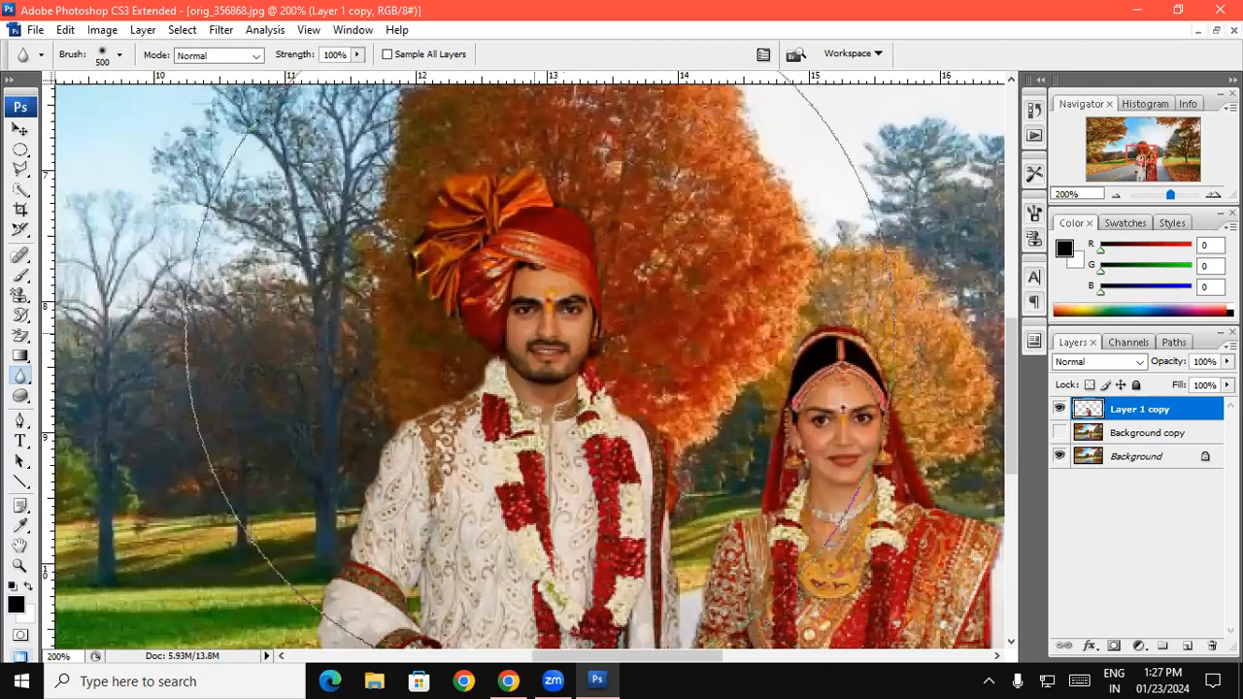
left_click_drag(21, 381, 49, 393)
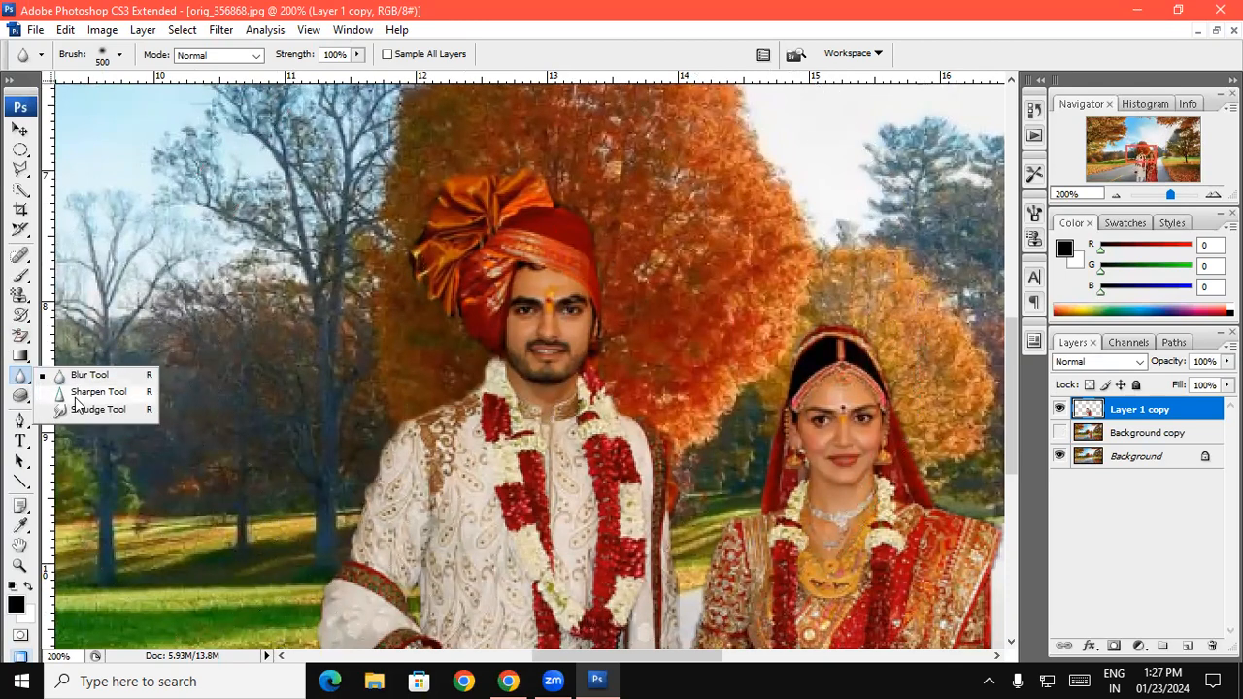
left_click(66, 392)
key("bracketleft")
key("bracketleft")
key("bracketleft")
key("bracketleft")
key("bracketleft")
key("bracketleft")
key("bracketleft")
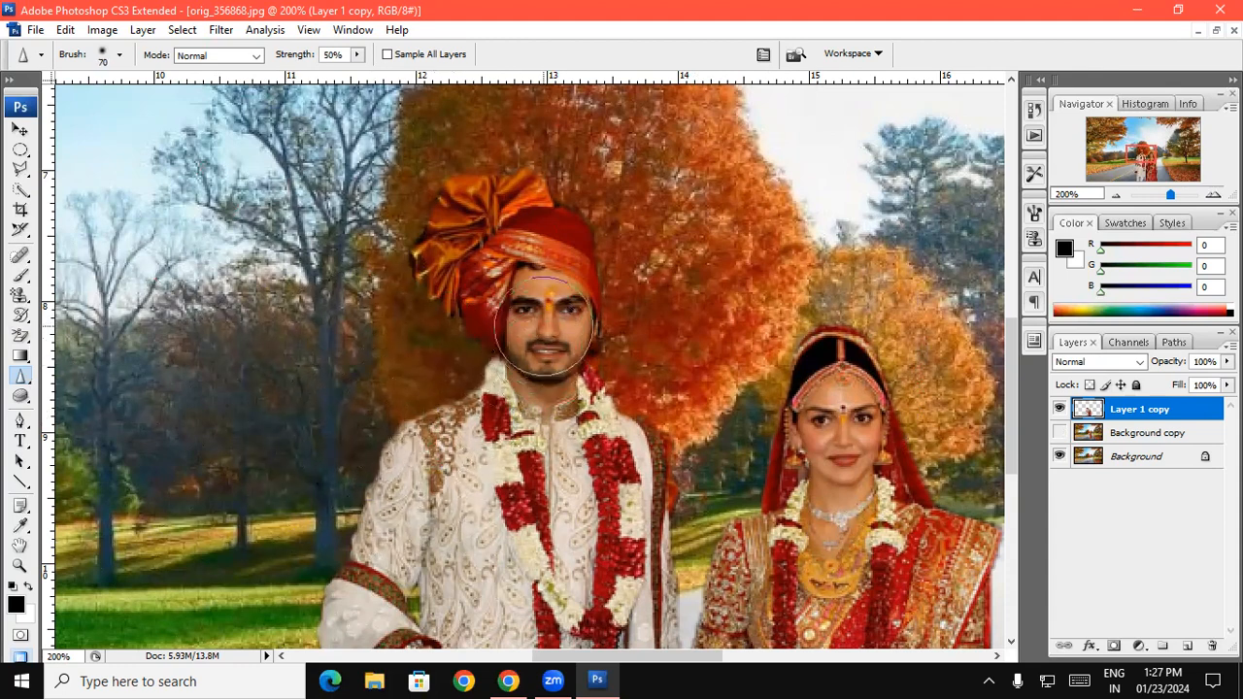
mouse_move(543, 326)
left_mouse_down()
mouse_move(544, 359)
mouse_move(558, 310)
mouse_move(543, 369)
mouse_move(549, 330)
left_mouse_up()
- Try stronger sharpening on the groom's face and turban and on the bride's face and jewellery, and undo these strokes
mouse_move(551, 281)
left_mouse_down()
mouse_move(543, 320)
mouse_move(519, 301)
mouse_move(548, 228)
mouse_move(561, 238)
mouse_move(429, 267)
mouse_move(470, 223)
mouse_move(542, 209)
mouse_move(626, 333)
left_mouse_up()
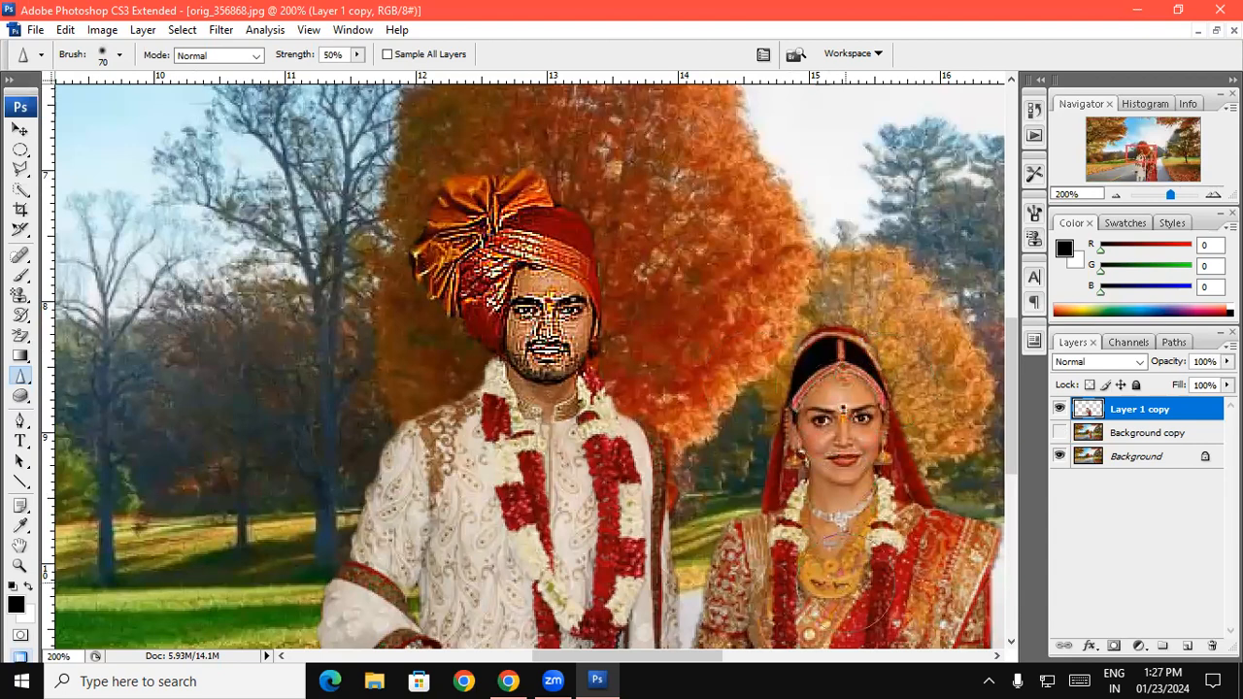
mouse_move(828, 566)
left_mouse_down()
mouse_move(869, 566)
mouse_move(834, 408)
mouse_move(806, 428)
left_mouse_up()
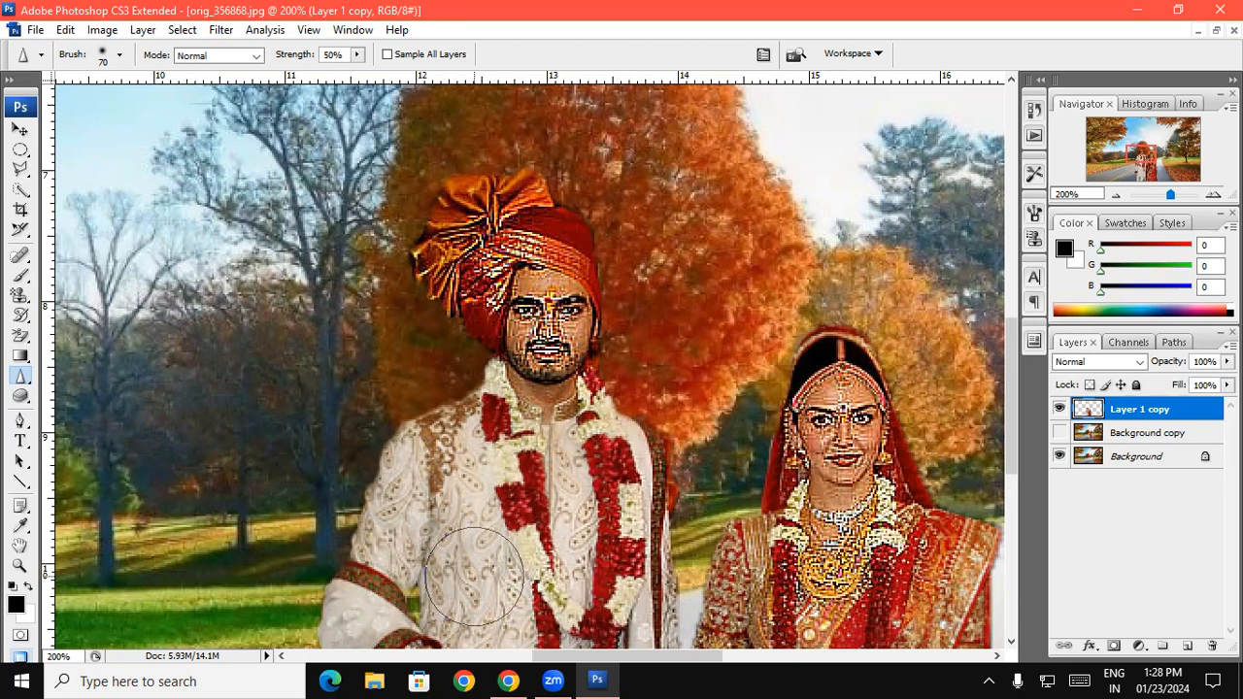
left_click(30, 385)
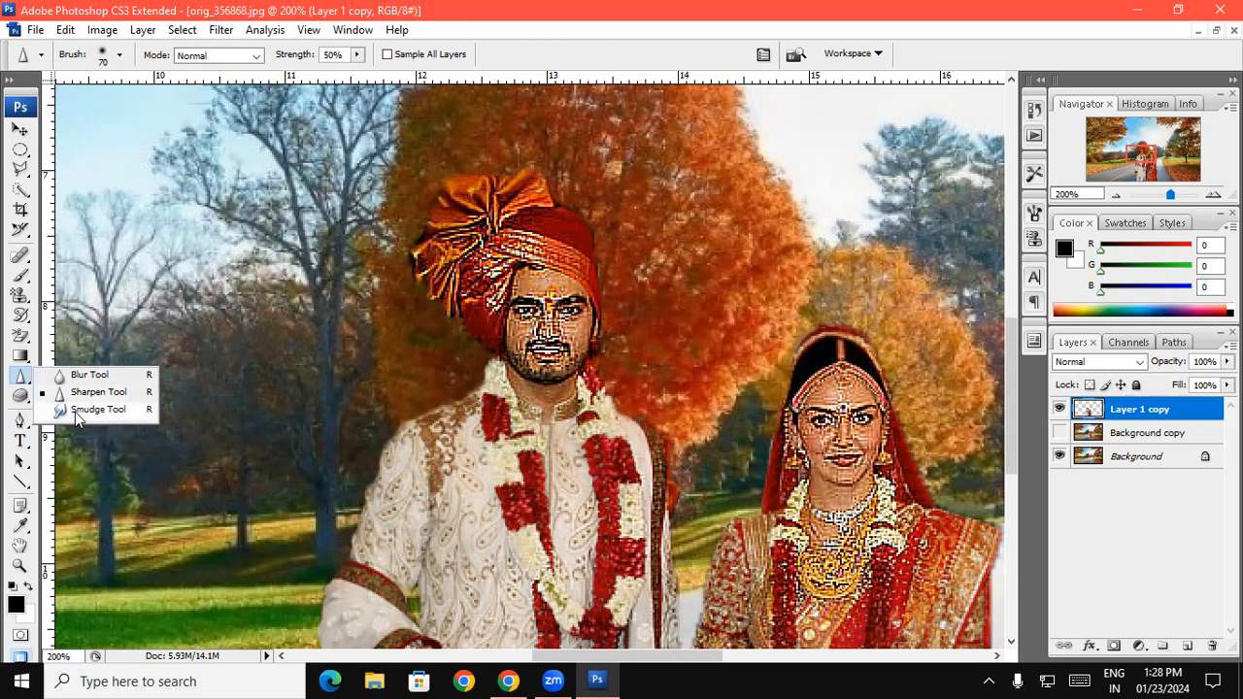
left_click(98, 391)
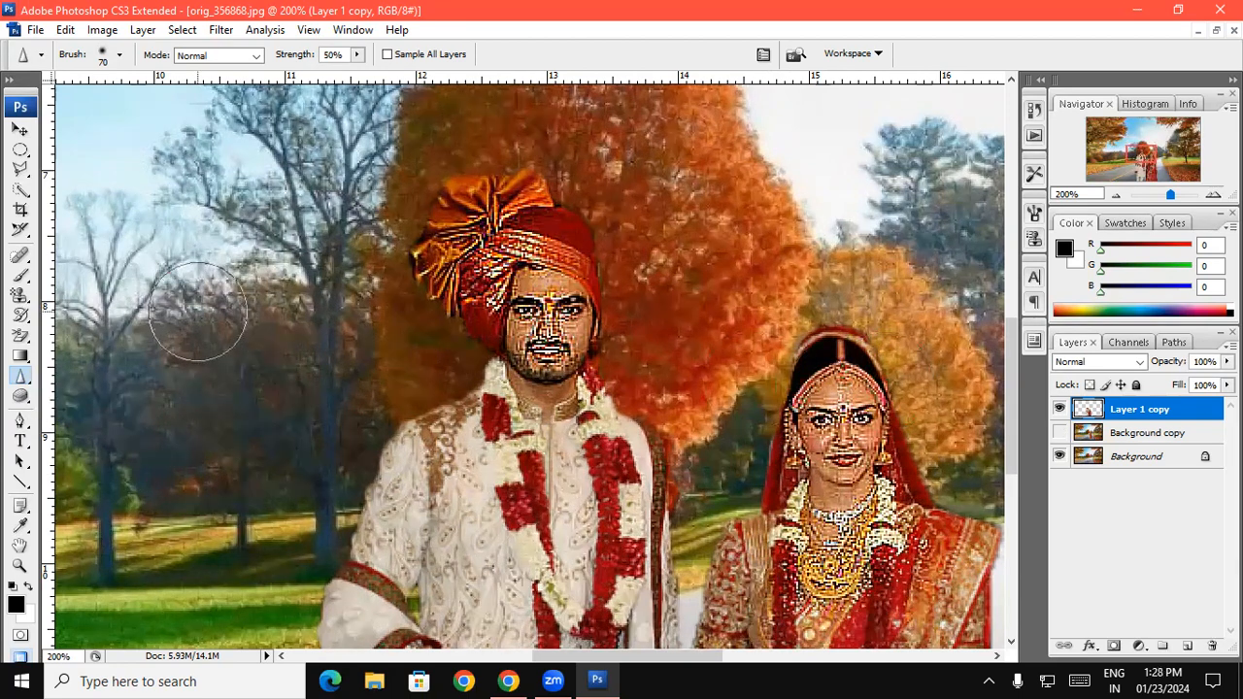
key("ctrl+alt+z")
key("ctrl+alt+z")
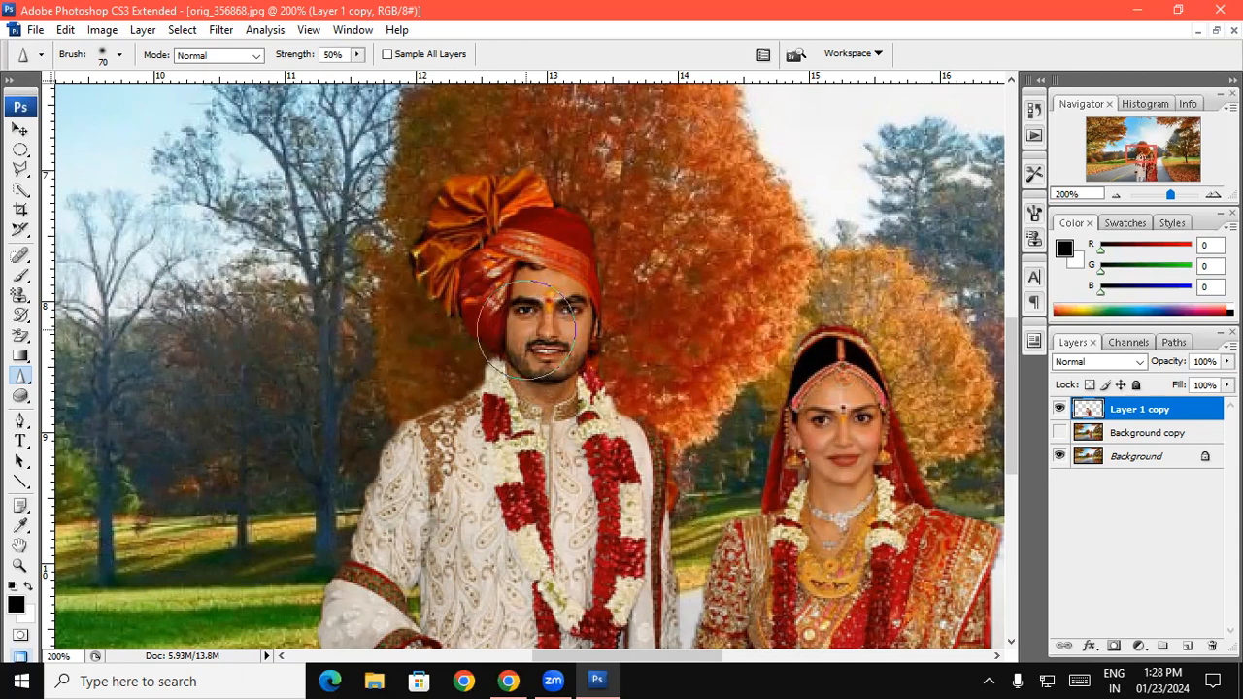
- Smudge the groom's face around the moustache and mouth with the Smudge tool, using a 10 px brush at 50% strength
right_click(21, 377)
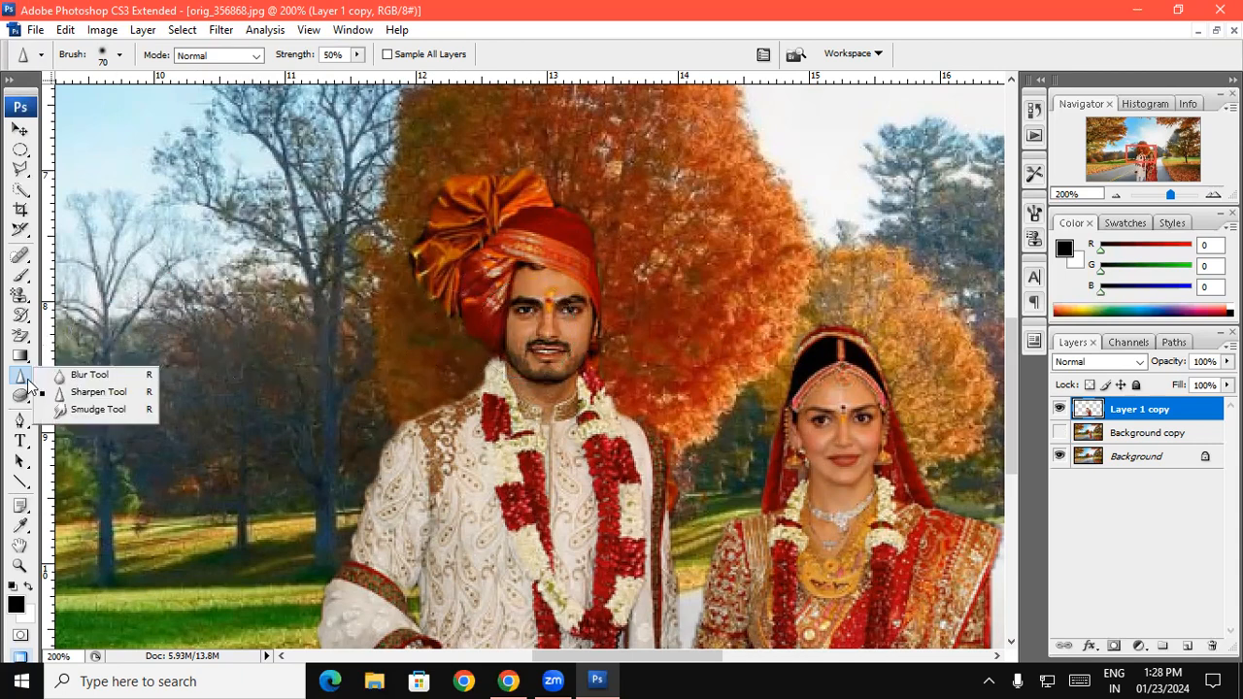
left_click(68, 409)
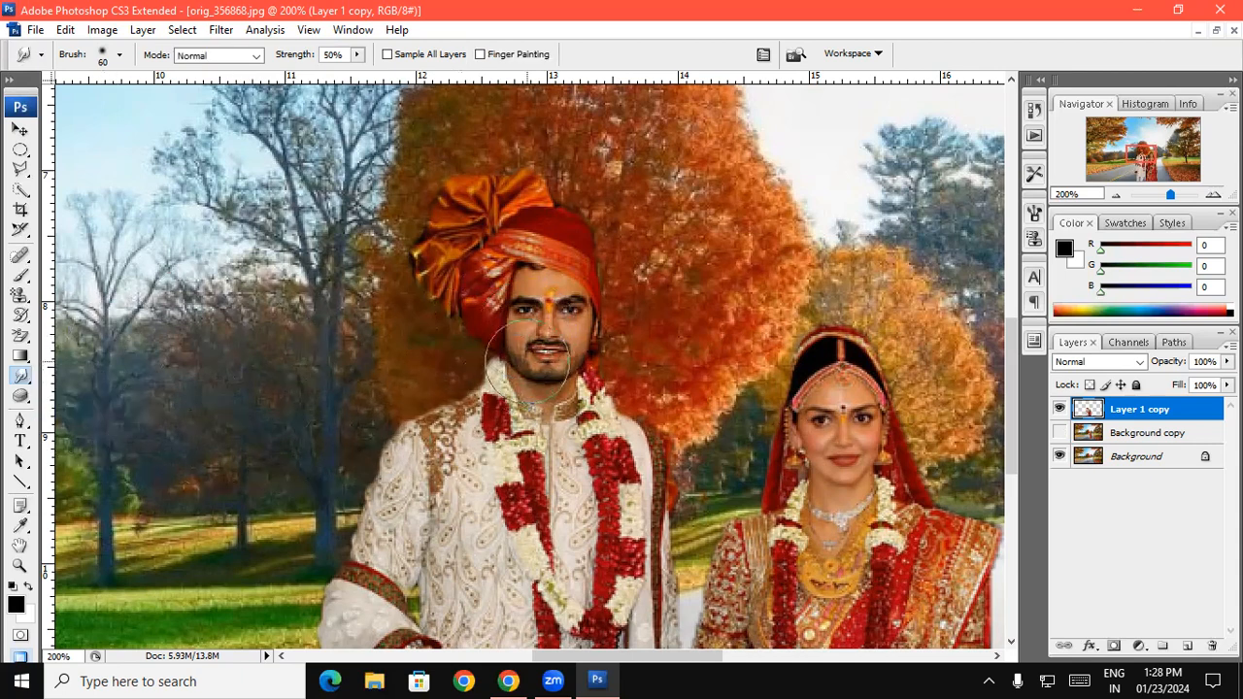
key("ctrl+plus")
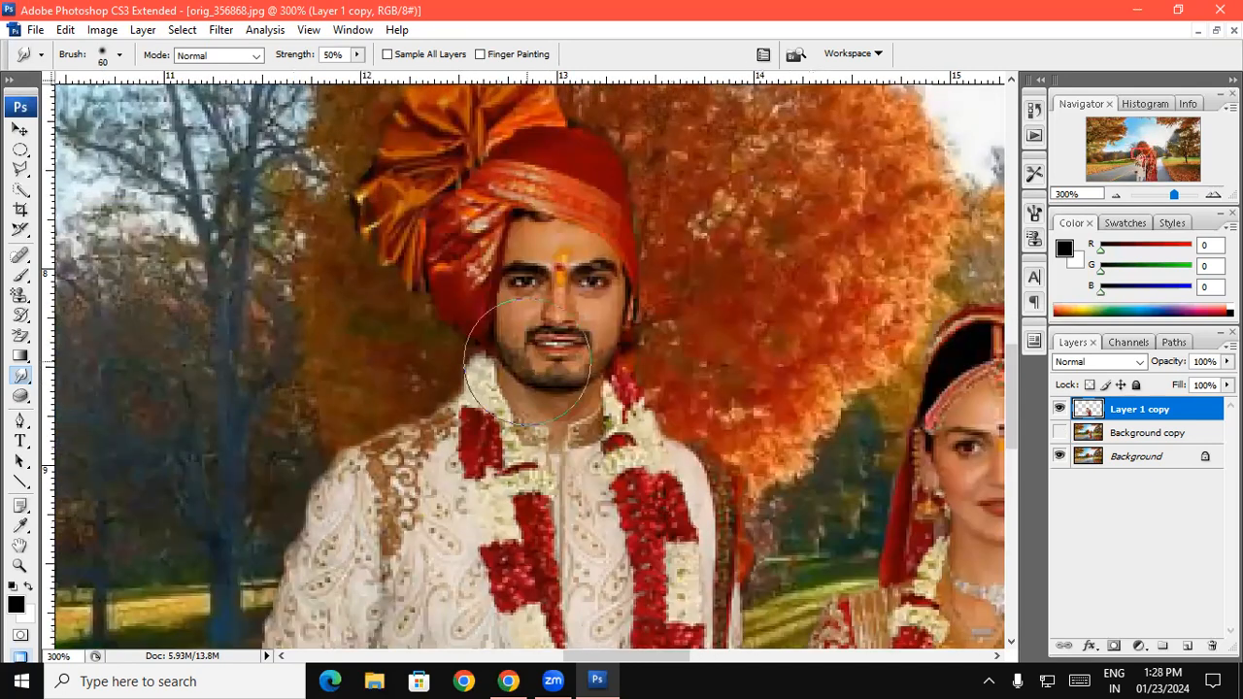
key("bracketleft")
key("bracketleft")
key("bracketleft")
key("bracketleft")
key("bracketleft")
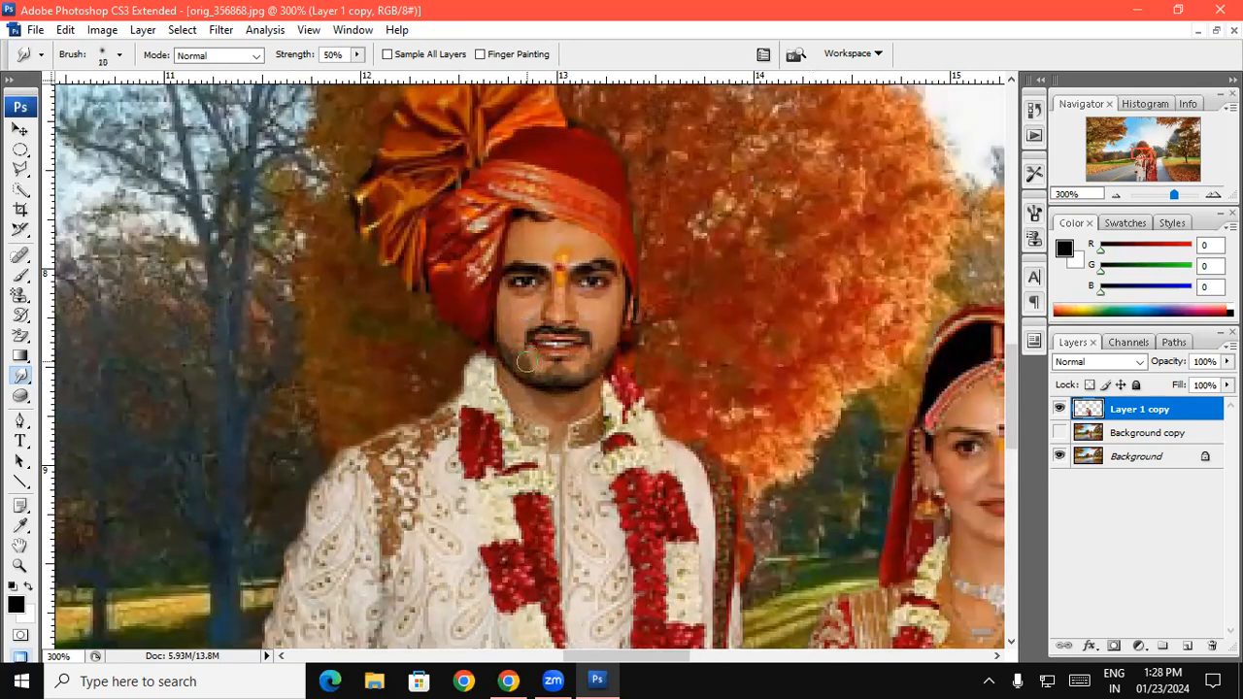
left_click_drag(557, 309, 580, 334)
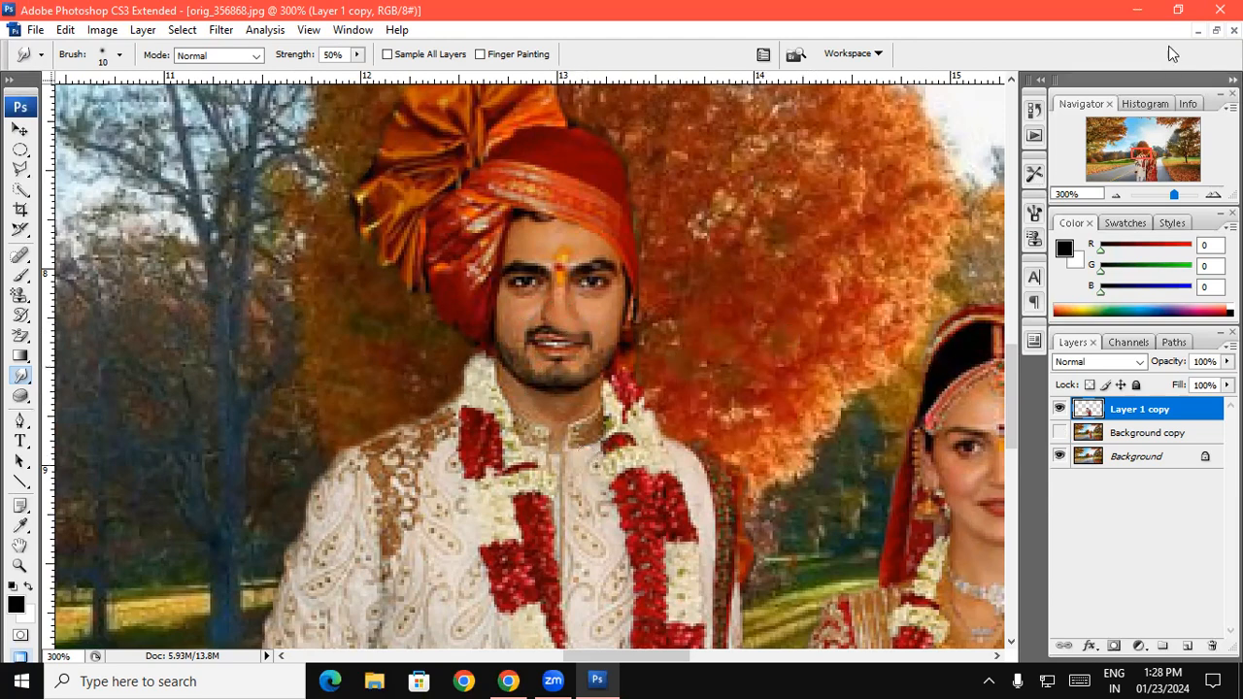
- Minimize the orig_356868.jpg document to reach the photo of the woman in the green dress
left_click(1198, 31)
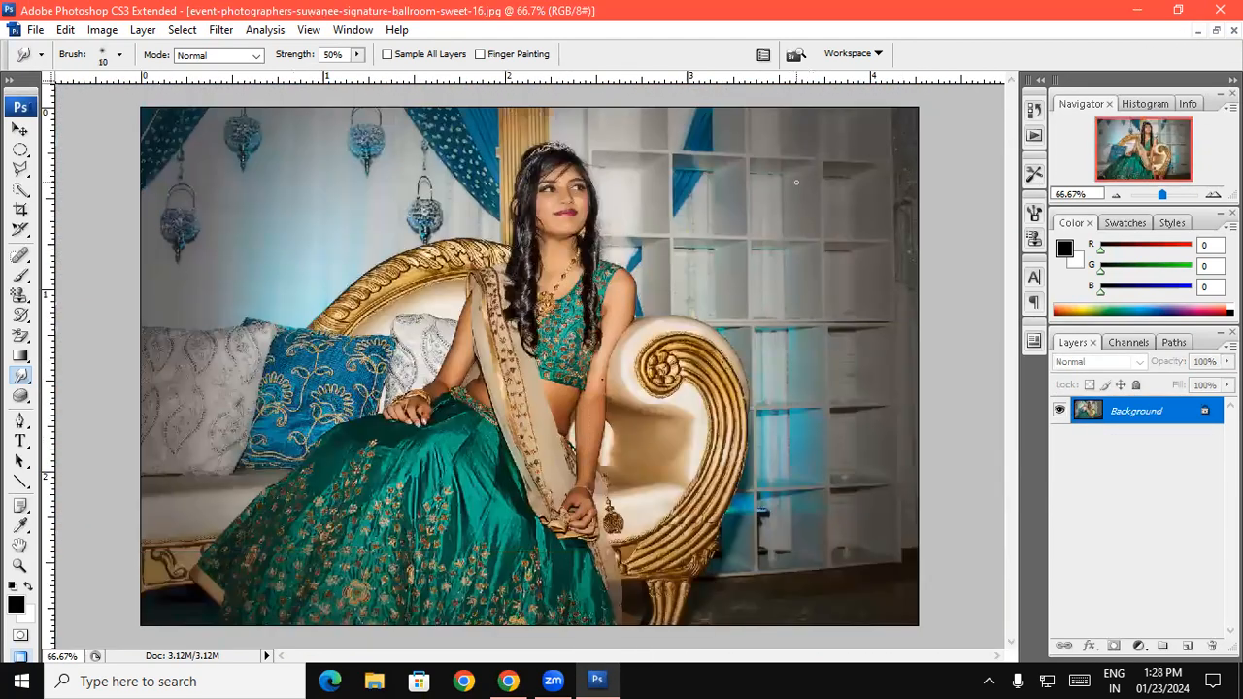
- Try smudging the woman's nose and the hair around her face with the Smudge tool, using a 20 px brush at 50% strength
key("ctrl+plus")
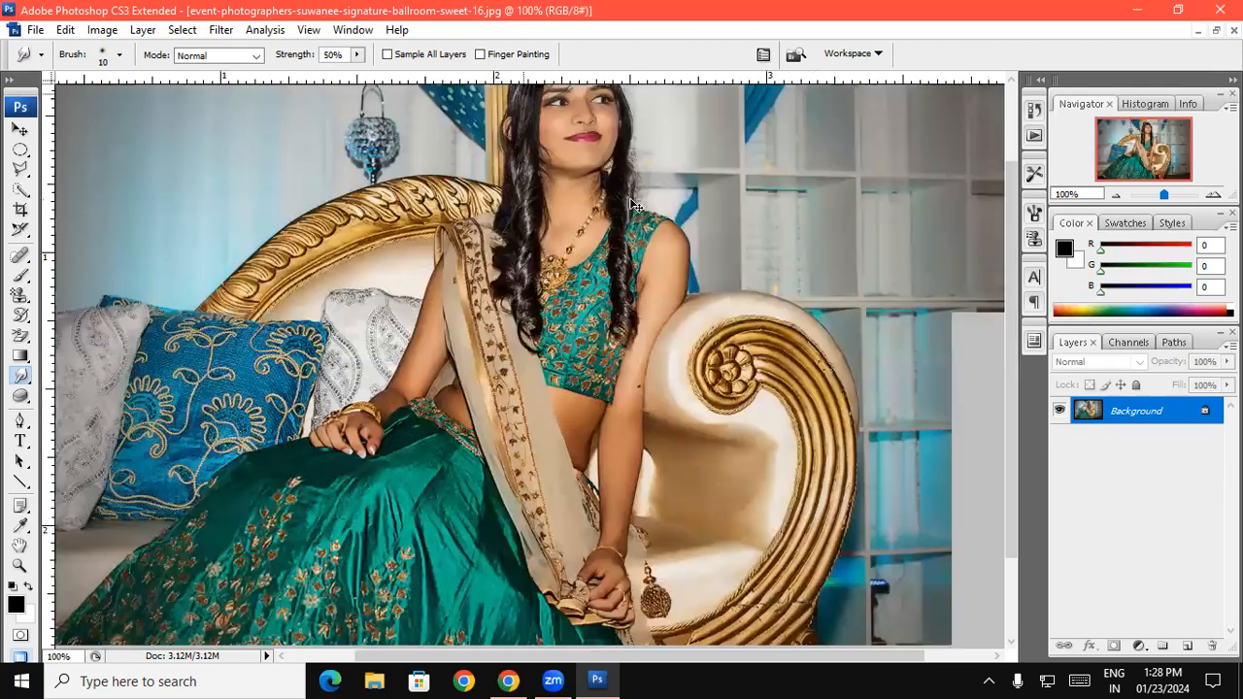
key("ctrl+plus")
scroll(535, 549, "up", 10)
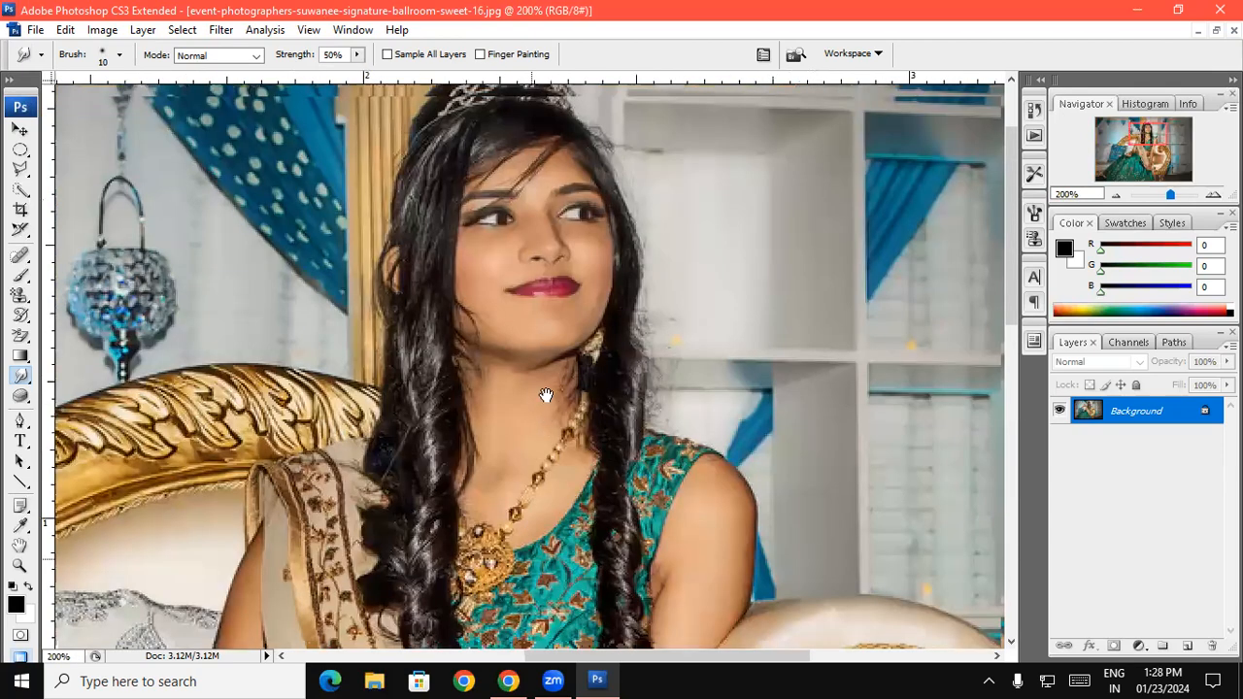
key("ctrl+plus")
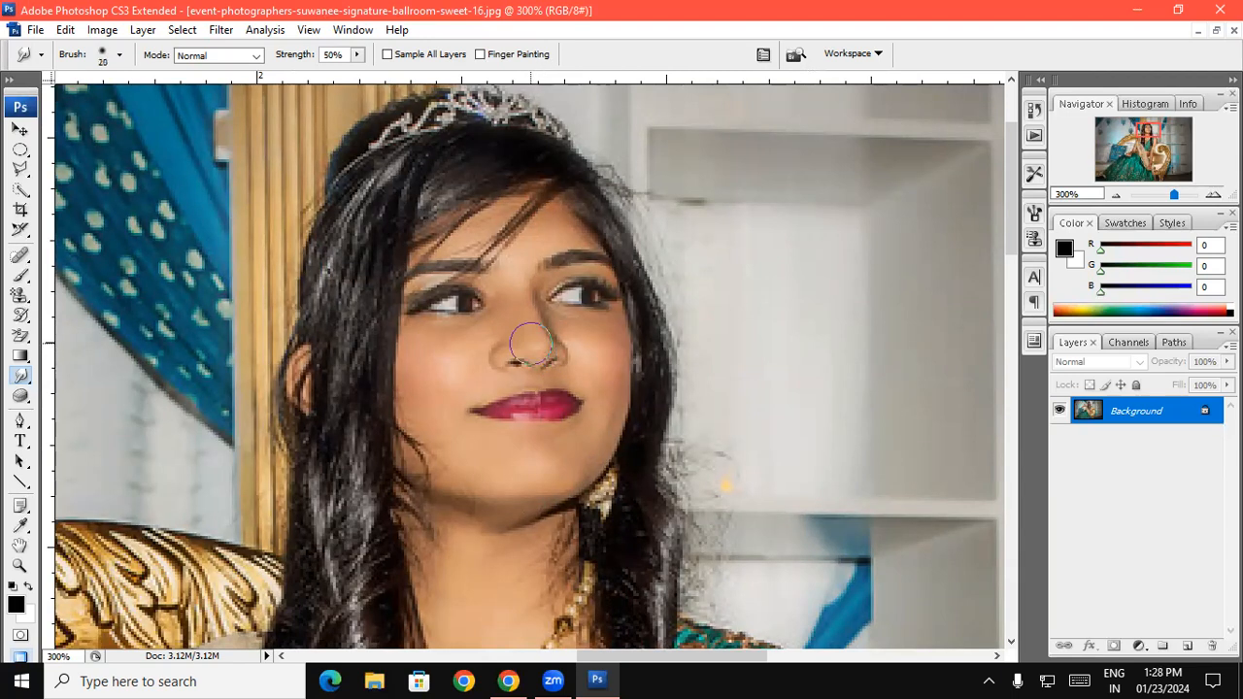
mouse_move(530, 345)
left_mouse_down()
mouse_move(582, 393)
mouse_move(525, 342)
mouse_move(576, 380)
mouse_move(645, 367)
left_mouse_up()
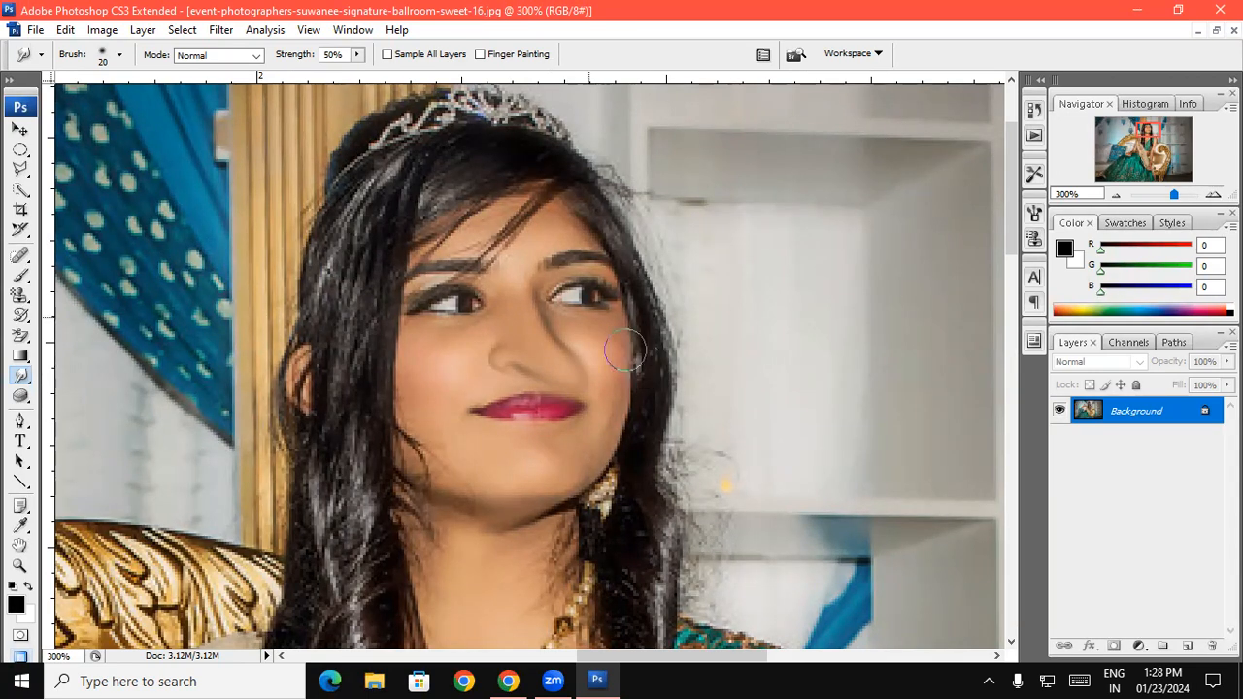
mouse_move(348, 233)
left_mouse_down()
mouse_move(345, 318)
mouse_move(355, 281)
mouse_move(331, 312)
mouse_move(341, 283)
mouse_move(325, 290)
mouse_move(357, 195)
mouse_move(328, 231)
mouse_move(403, 165)
mouse_move(377, 222)
mouse_move(408, 151)
mouse_move(373, 175)
mouse_move(377, 136)
mouse_move(348, 143)
mouse_move(366, 158)
mouse_move(442, 158)
mouse_move(432, 187)
mouse_move(468, 161)
mouse_move(560, 167)
mouse_move(597, 212)
mouse_move(660, 339)
mouse_move(638, 633)
mouse_move(622, 561)
mouse_move(668, 572)
left_mouse_up()
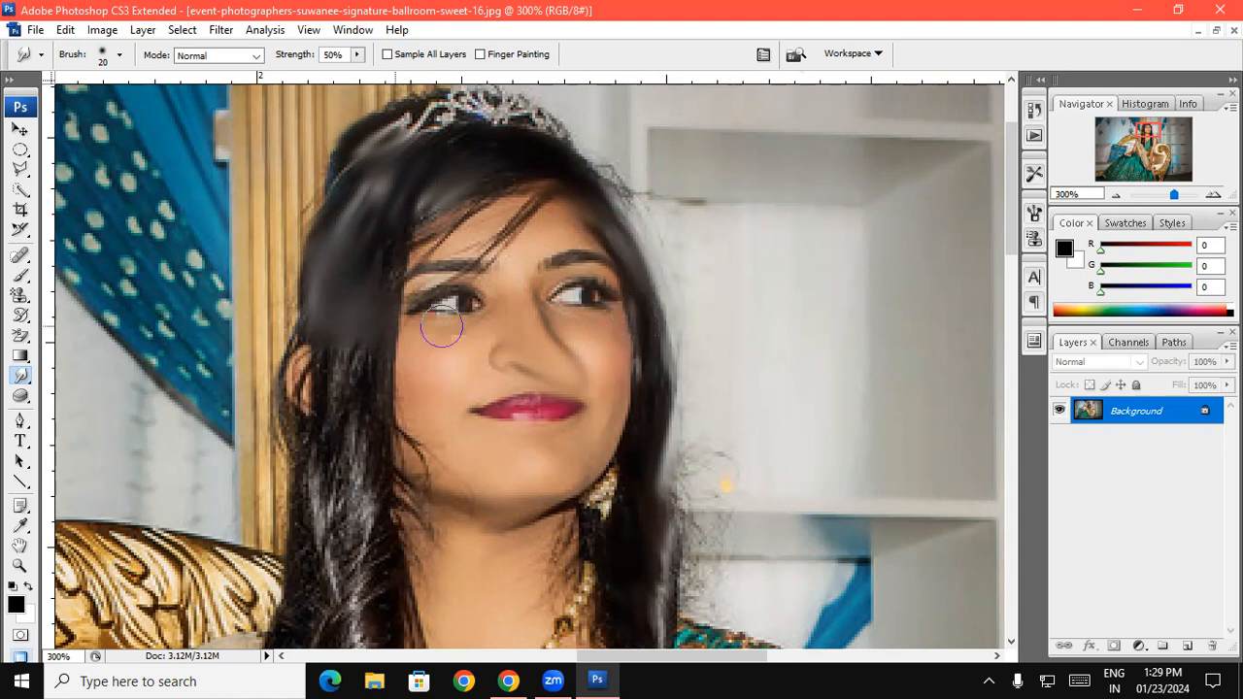
- Try lightening the woman's face and neck with the Dodge tool, using a 45 px brush, Midtones range and 50% exposure
left_click_drag(20, 396, 70, 398)
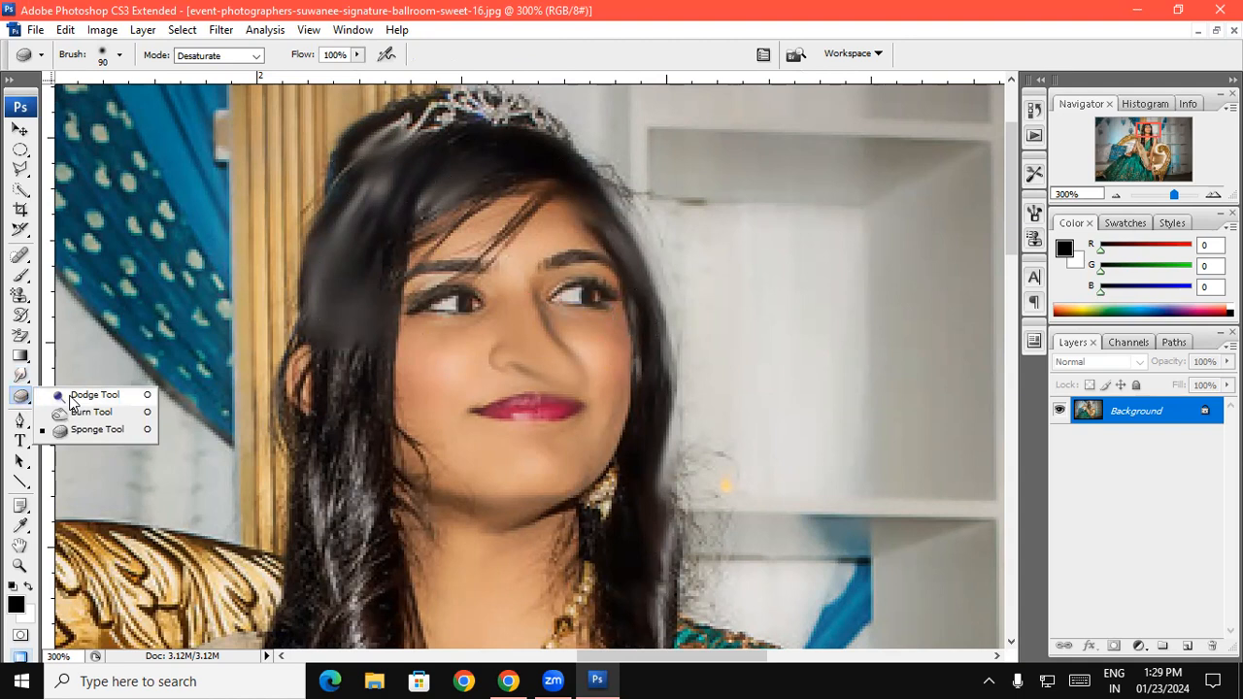
left_click(70, 396)
mouse_move(452, 434)
left_mouse_down()
mouse_move(486, 554)
mouse_move(632, 556)
mouse_move(449, 495)
mouse_move(584, 366)
mouse_move(440, 339)
mouse_move(453, 206)
mouse_move(572, 297)
mouse_move(526, 255)
mouse_move(597, 352)
mouse_move(439, 633)
left_mouse_up()
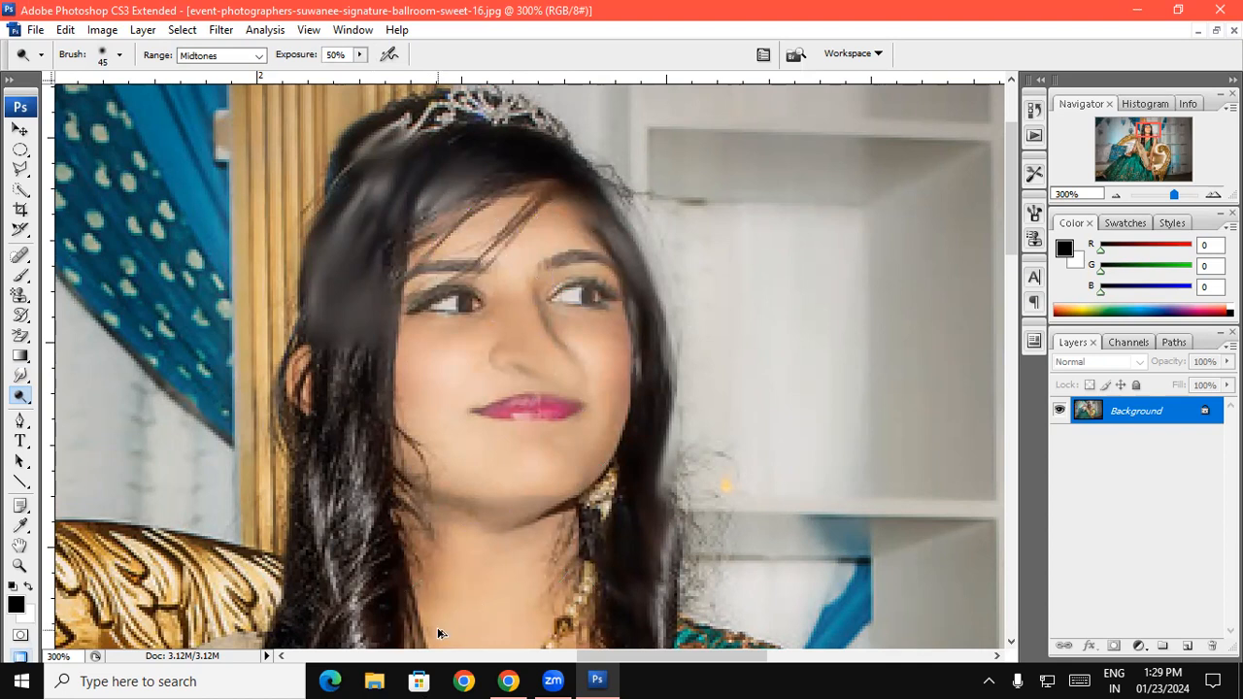
- Undo all the dodge and smudge strokes on the woman's face and hair
key("ctrl+z")
key("ctrl+alt+z")
key("ctrl+alt+z")
key("ctrl+alt+z")
key("ctrl+alt+z")
key("ctrl+alt+z")
key("ctrl+alt+z")
key("ctrl+alt+z")
key("ctrl+alt+z")
key("ctrl+alt+z")
key("ctrl+alt+z")
key("ctrl+alt+z")
key("ctrl+alt+z")
key("ctrl+alt+z")
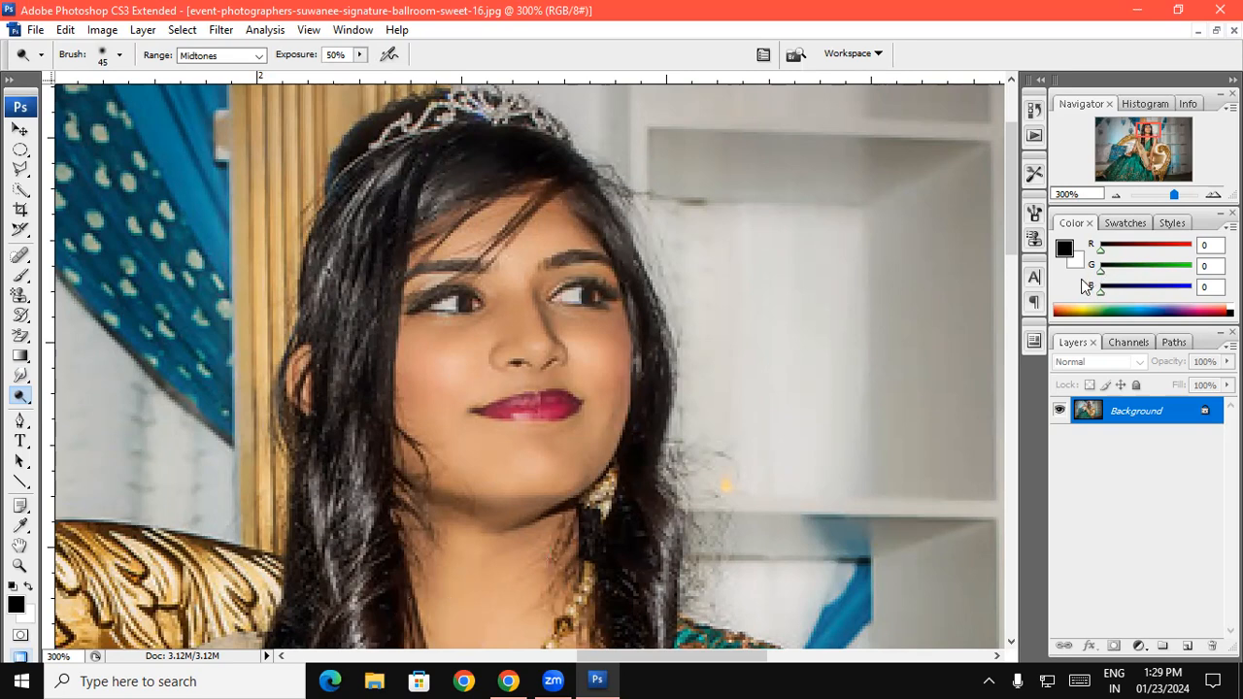
- Lighten the groom and bride in weding13.jpg with the Dodge tool, using a 45 px brush, Midtones range and 50% exposure
left_click(1215, 31)
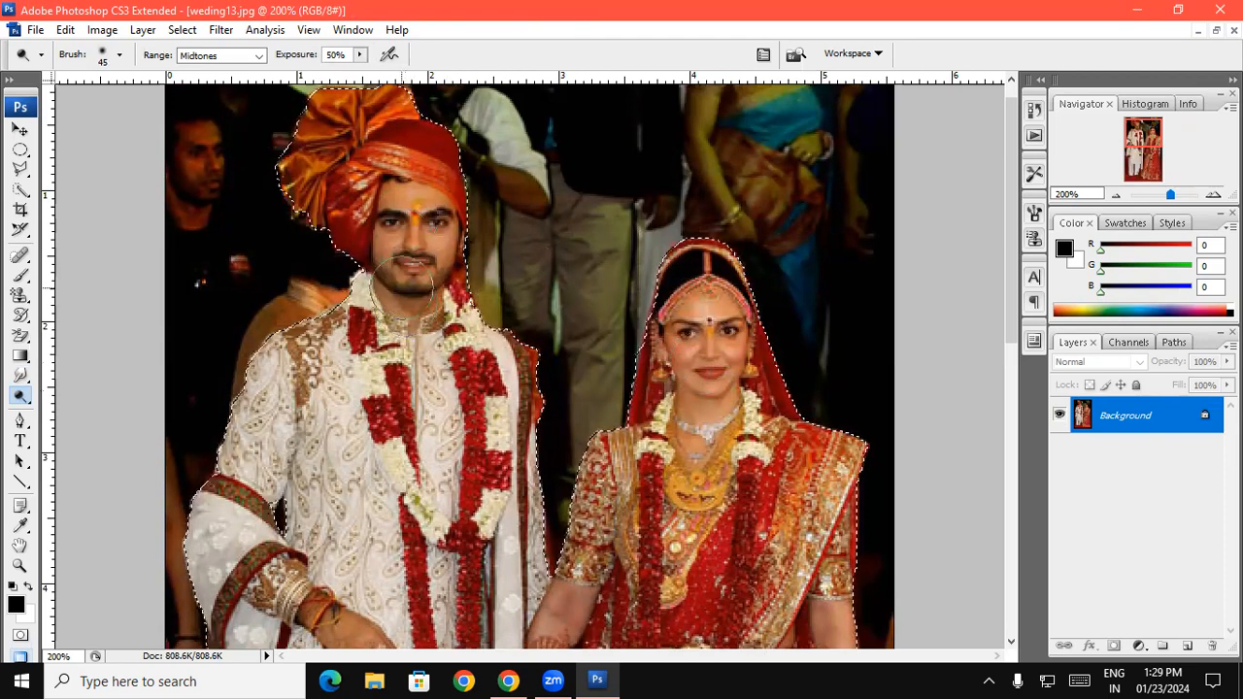
mouse_move(421, 233)
left_mouse_down()
mouse_move(411, 272)
mouse_move(413, 209)
mouse_move(396, 233)
mouse_move(377, 309)
mouse_move(418, 296)
mouse_move(426, 209)
mouse_move(404, 151)
mouse_move(314, 131)
mouse_move(382, 396)
mouse_move(277, 398)
left_mouse_up()
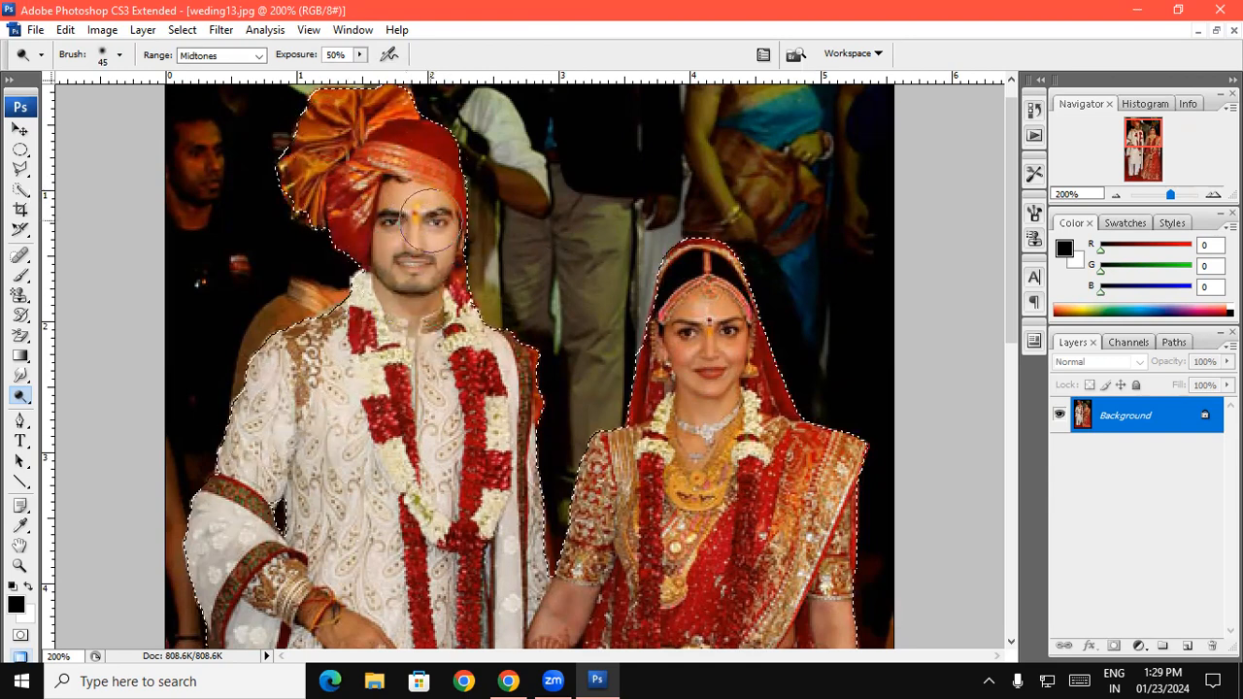
mouse_move(605, 290)
left_mouse_down()
mouse_move(679, 311)
mouse_move(713, 350)
mouse_move(728, 389)
mouse_move(670, 408)
mouse_move(679, 320)
mouse_move(699, 301)
mouse_move(767, 408)
mouse_move(824, 467)
mouse_move(776, 481)
mouse_move(641, 475)
mouse_move(606, 622)
mouse_move(738, 539)
mouse_move(806, 543)
mouse_move(825, 602)
mouse_move(777, 417)
mouse_move(550, 650)
mouse_move(476, 350)
mouse_move(408, 582)
mouse_move(252, 543)
mouse_move(396, 649)
mouse_move(437, 636)
mouse_move(475, 369)
mouse_move(278, 244)
mouse_move(230, 549)
left_mouse_up()
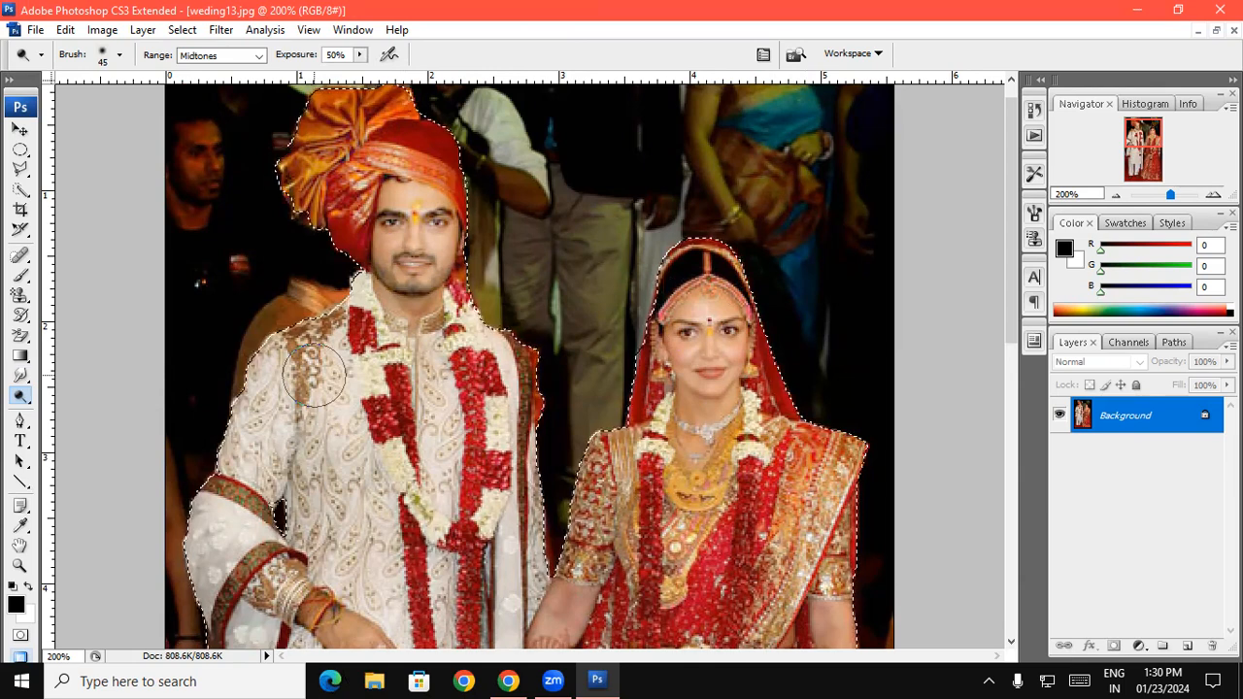
- Minimize the wedding and red kurta photos, and switch to Chrome with a new tab open
left_click(1197, 32)
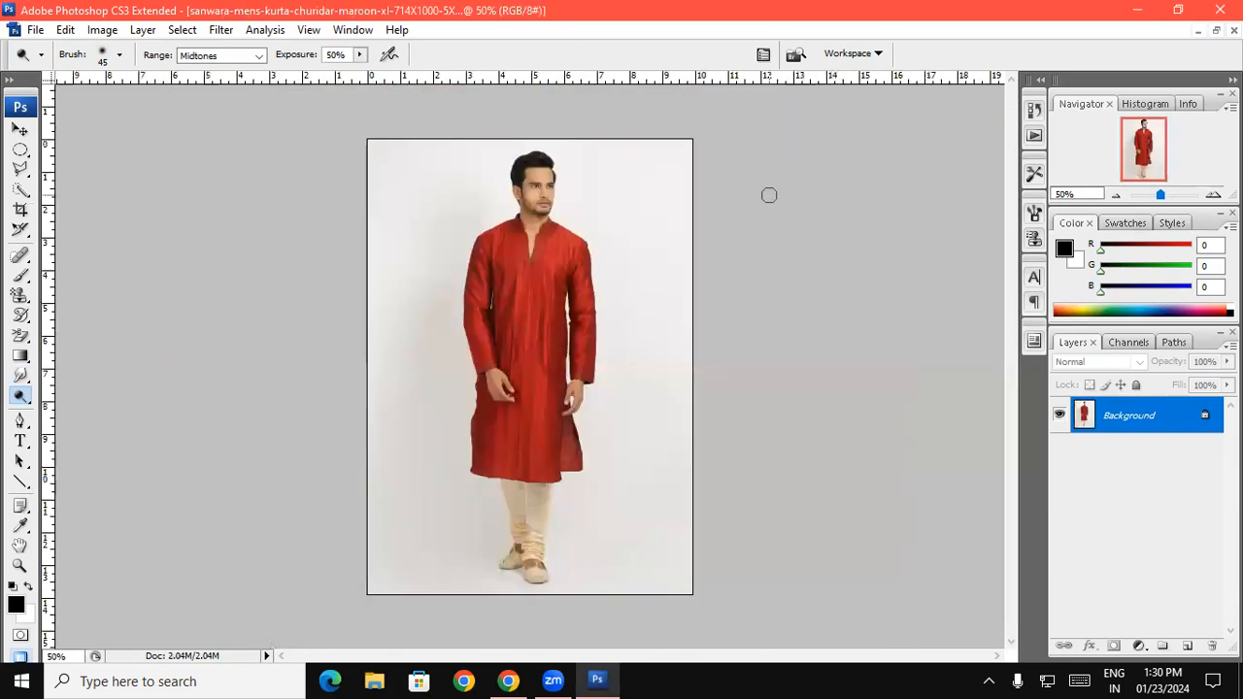
left_click(1197, 32)
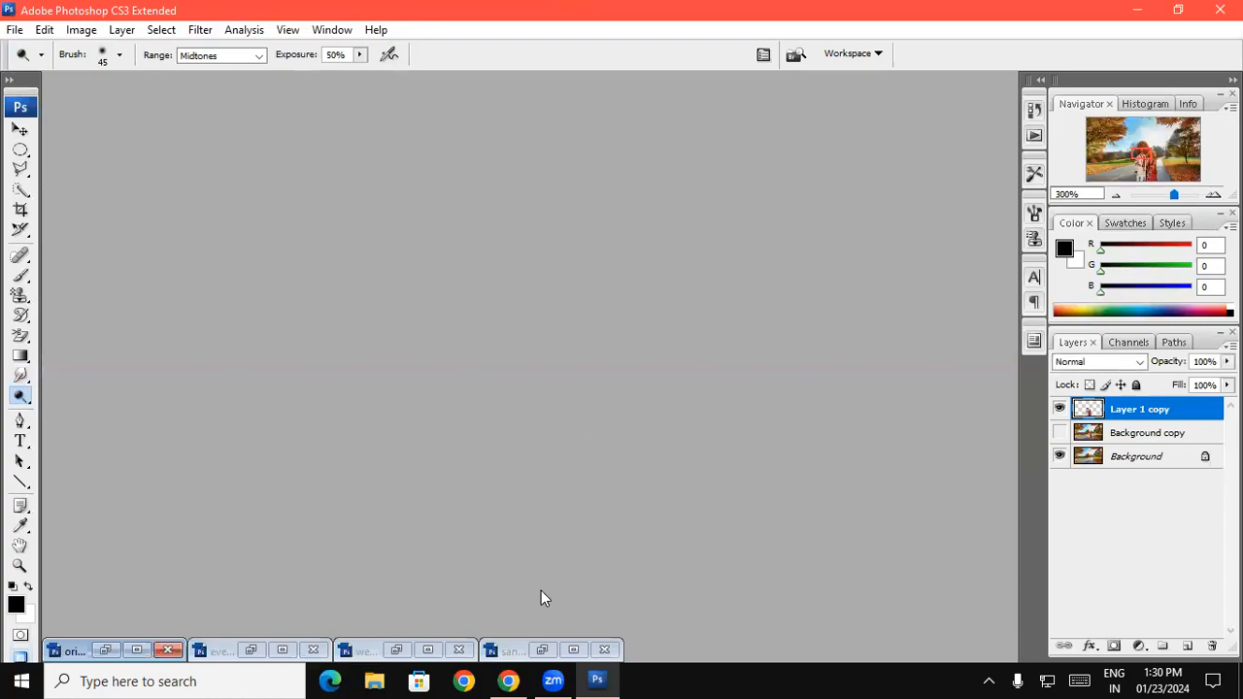
left_click(508, 680)
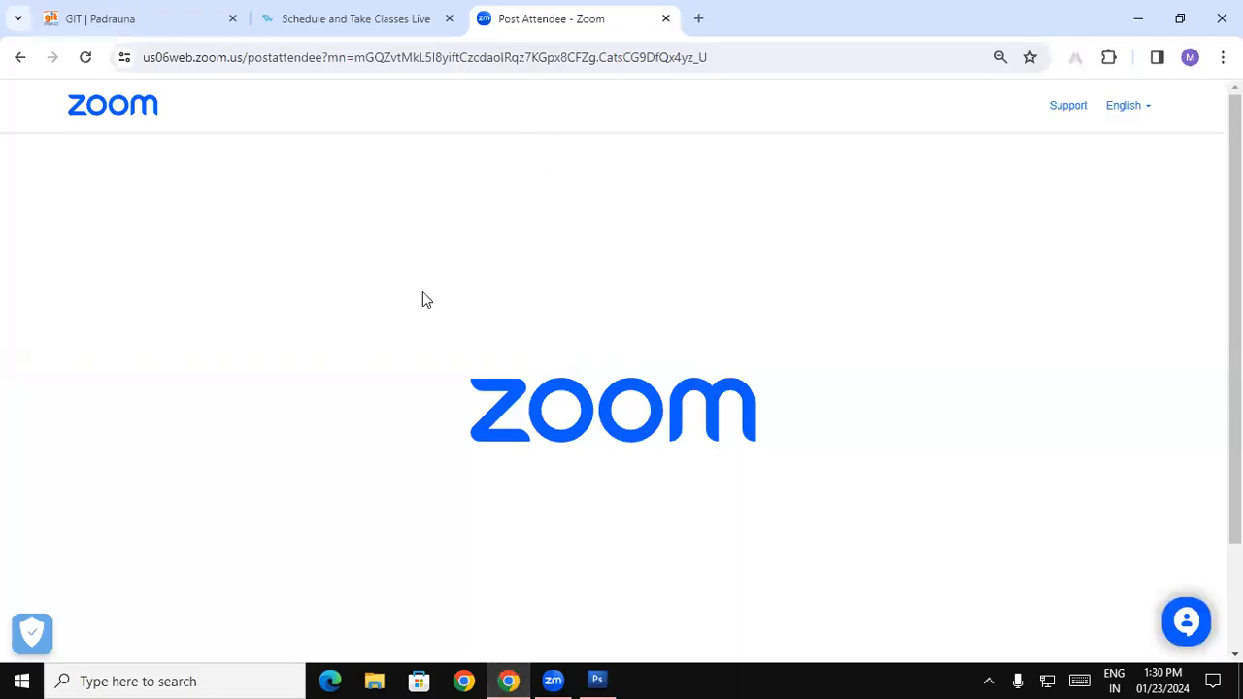
left_click(698, 19)
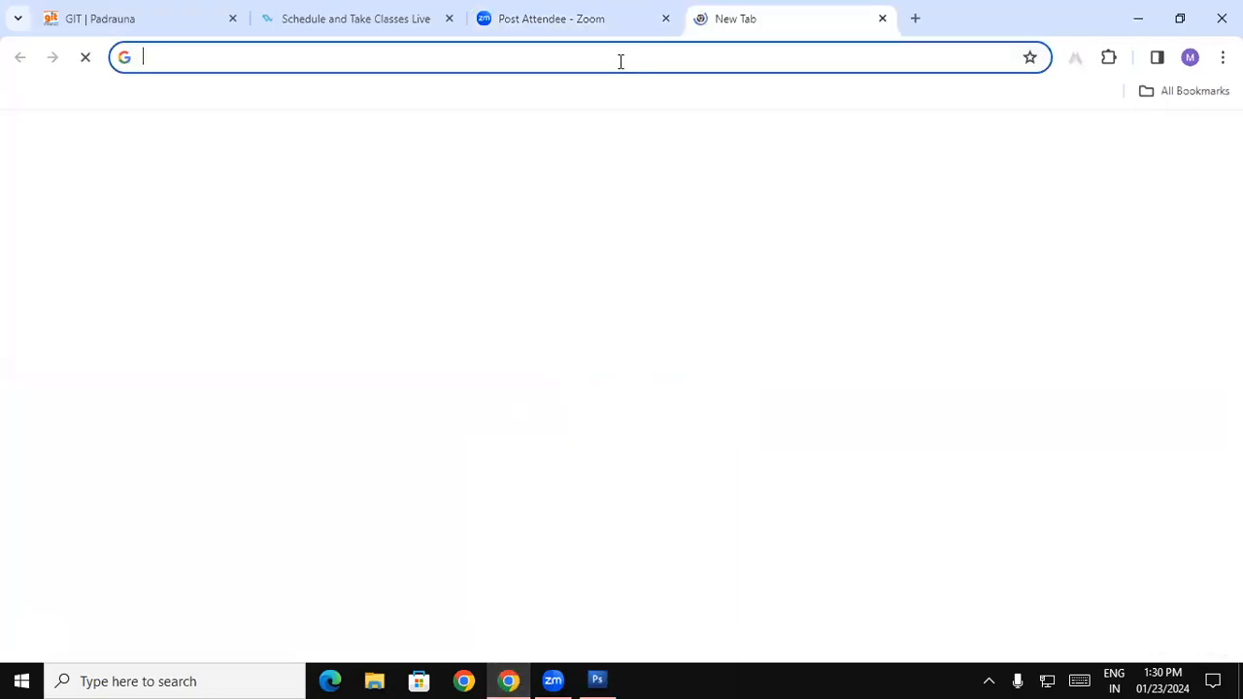
left_click(620, 62)
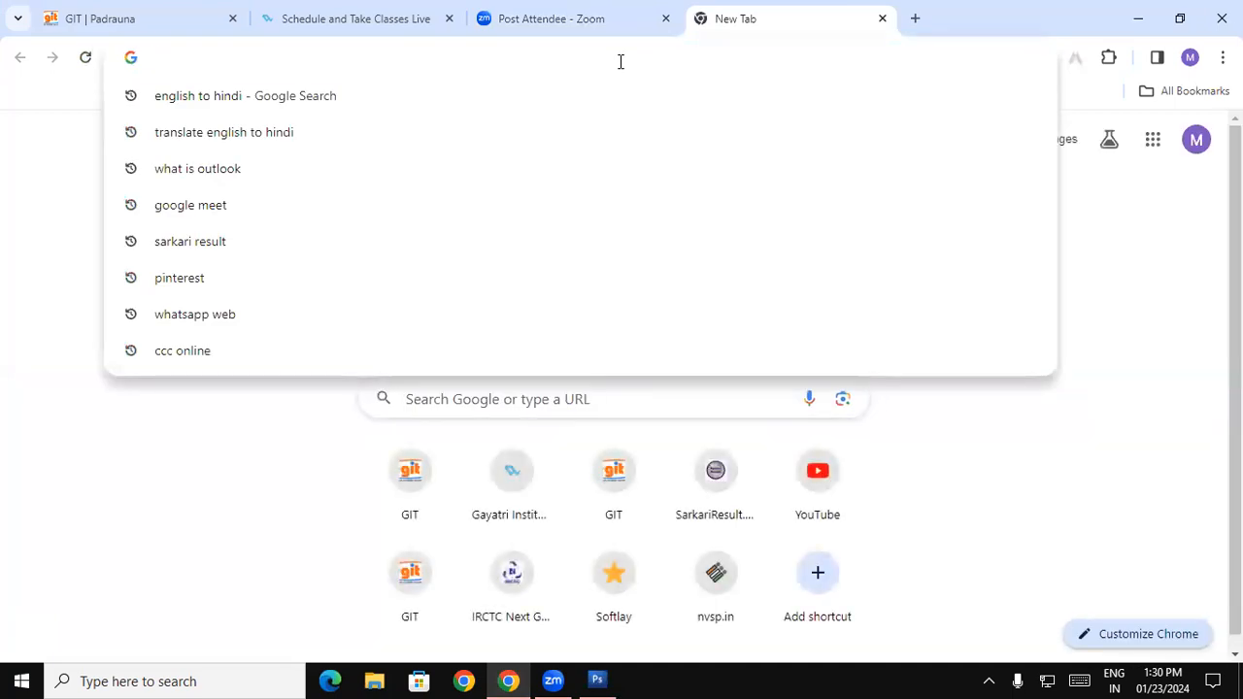
- Search Google for "image black man" using the matching search suggestion
type("image ")
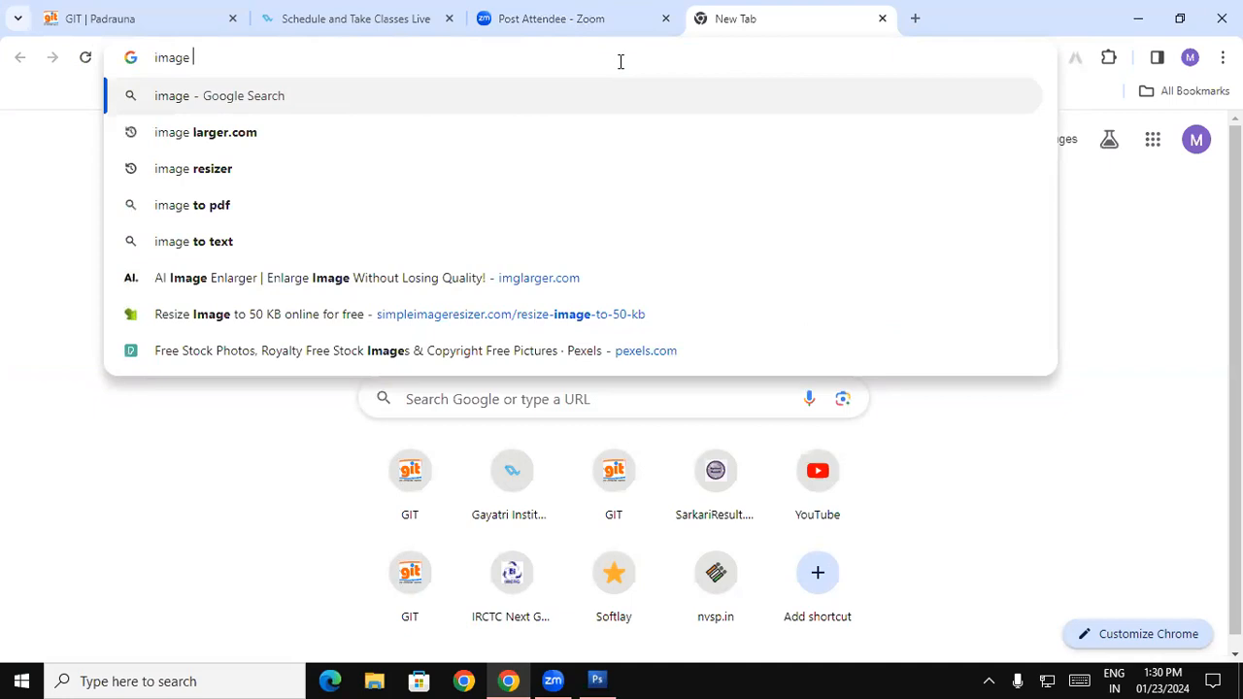
type("with ")
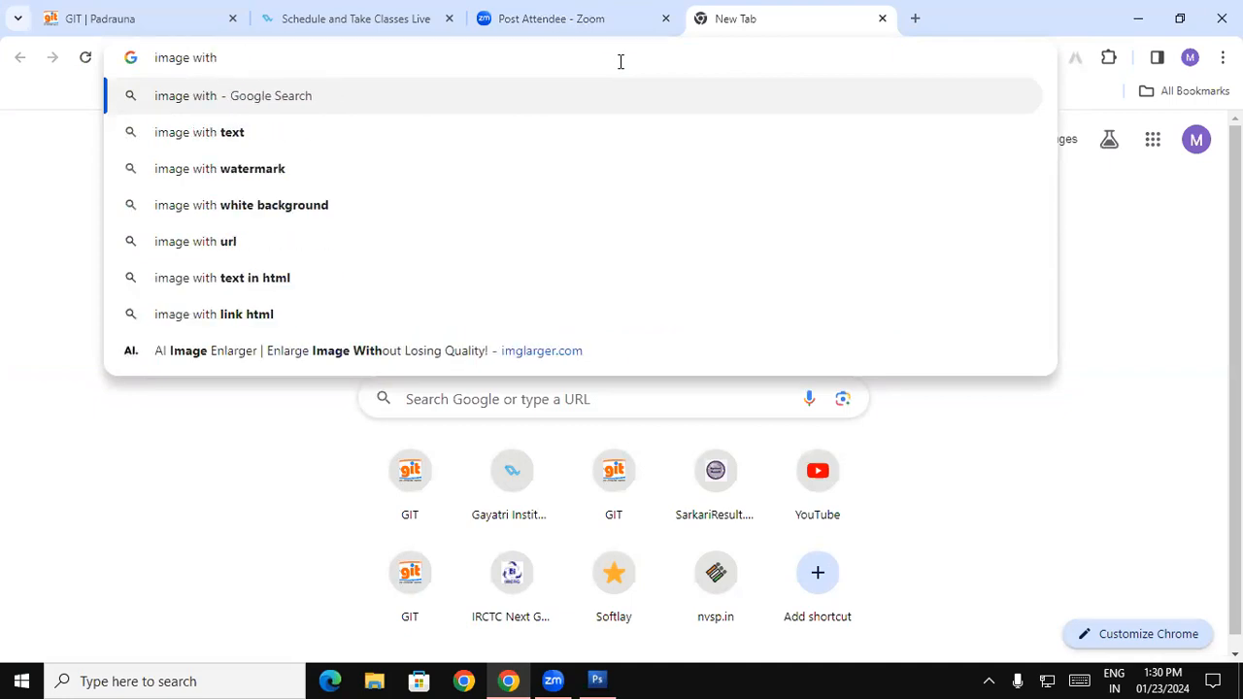
type("black m")
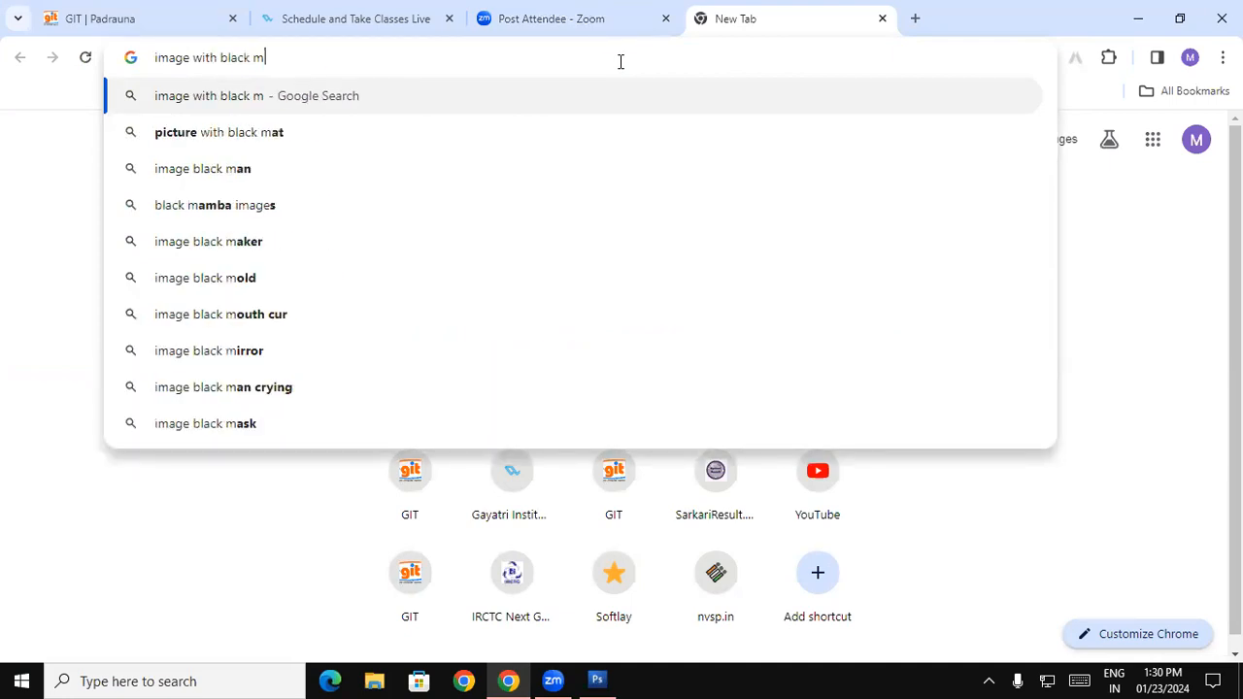
type("a")
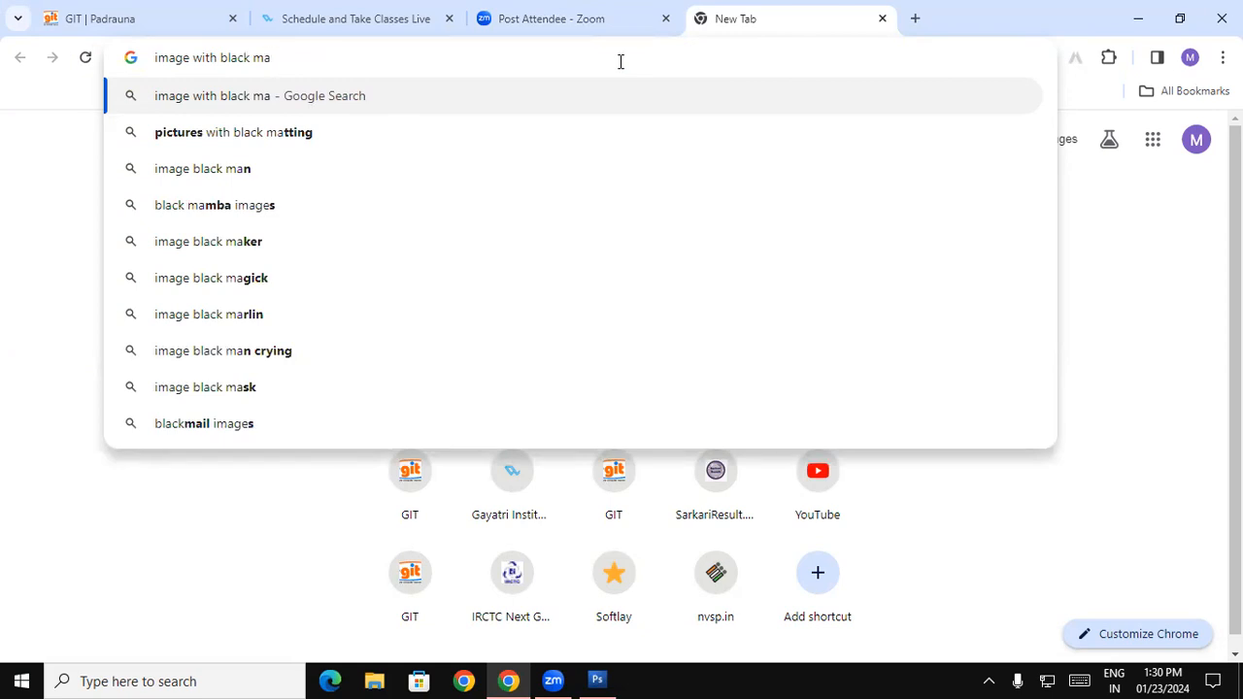
key("Down")
key("Down")
key("Return")
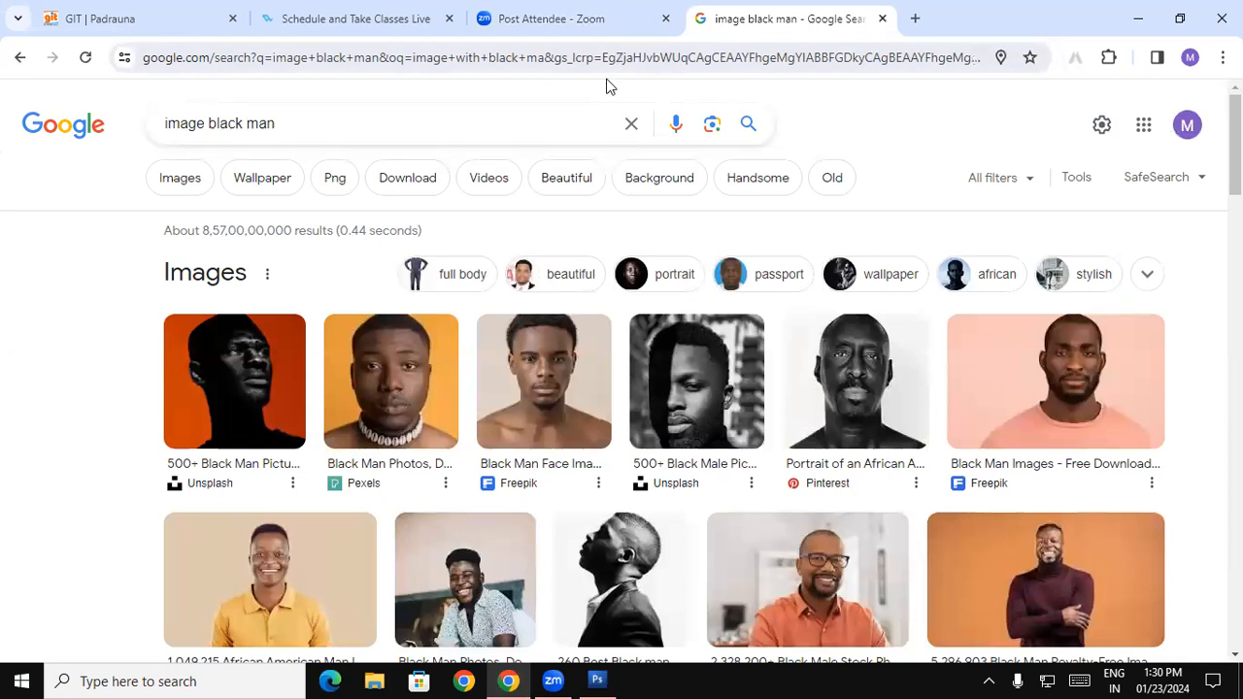
- Open the Pexels page behind the image result of the smiling man in a patterned shirt
mouse_move(1233, 144)
left_mouse_down()
mouse_move(1234, 178)
mouse_move(1233, 161)
left_mouse_up()
scroll(697, 251, "down", 2)
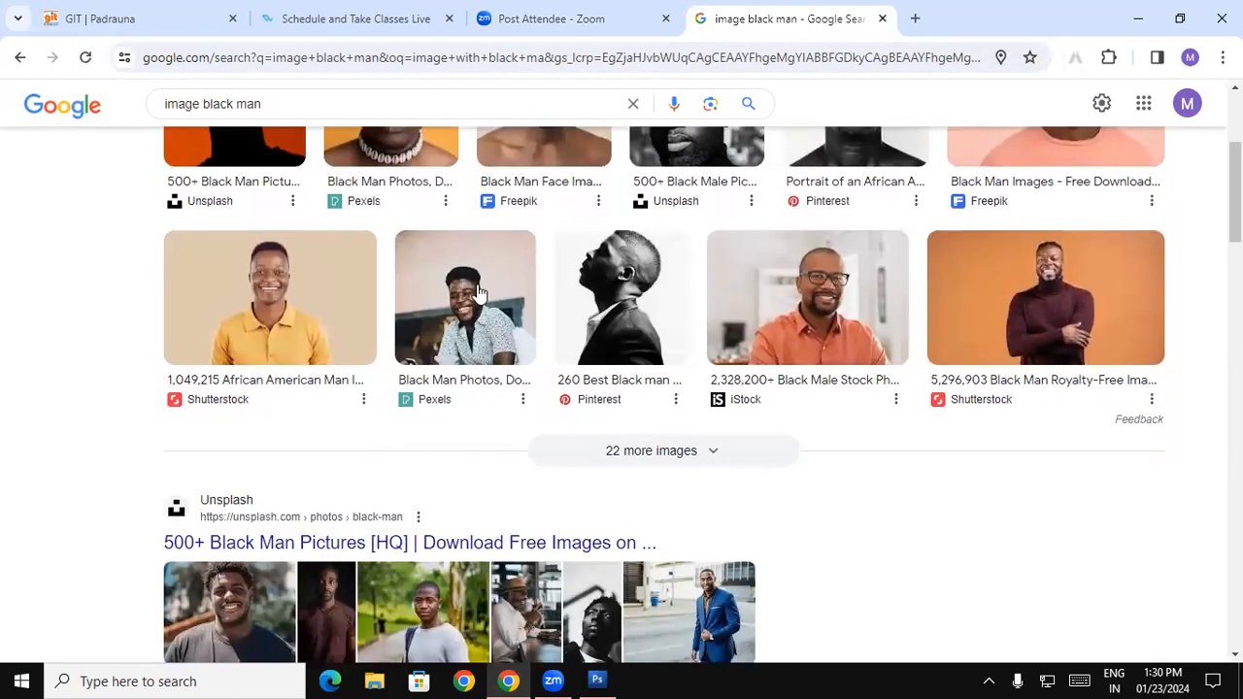
left_click(477, 292)
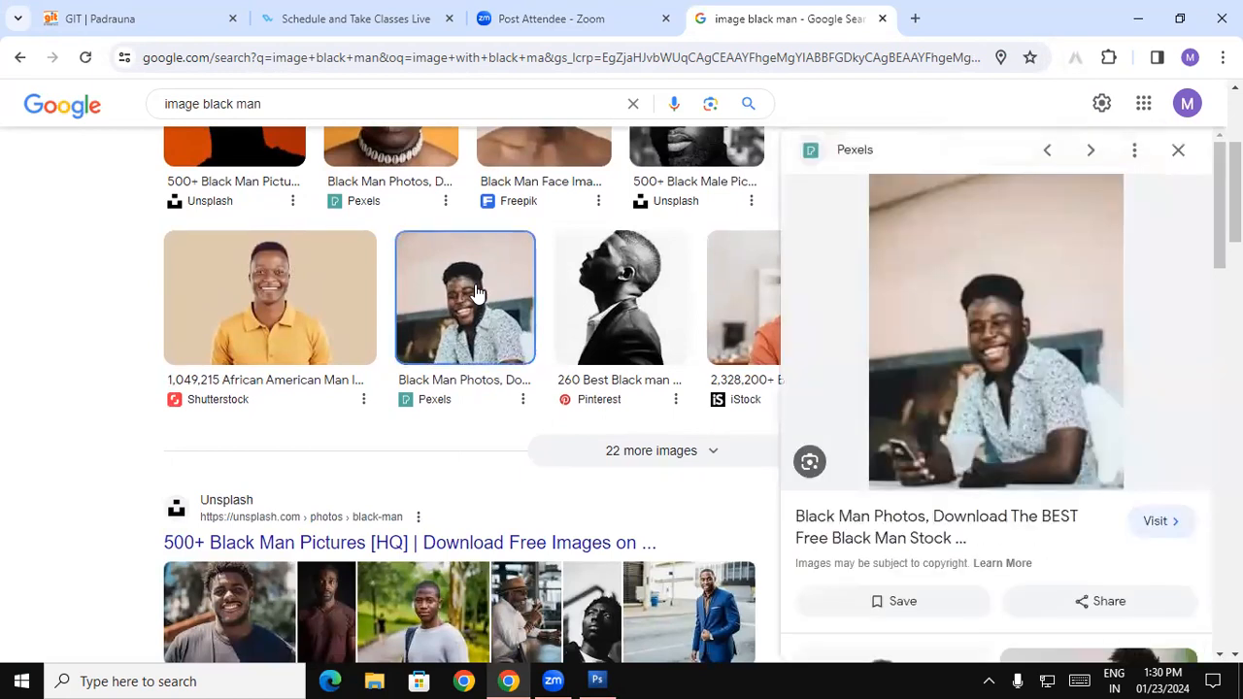
left_click(965, 436)
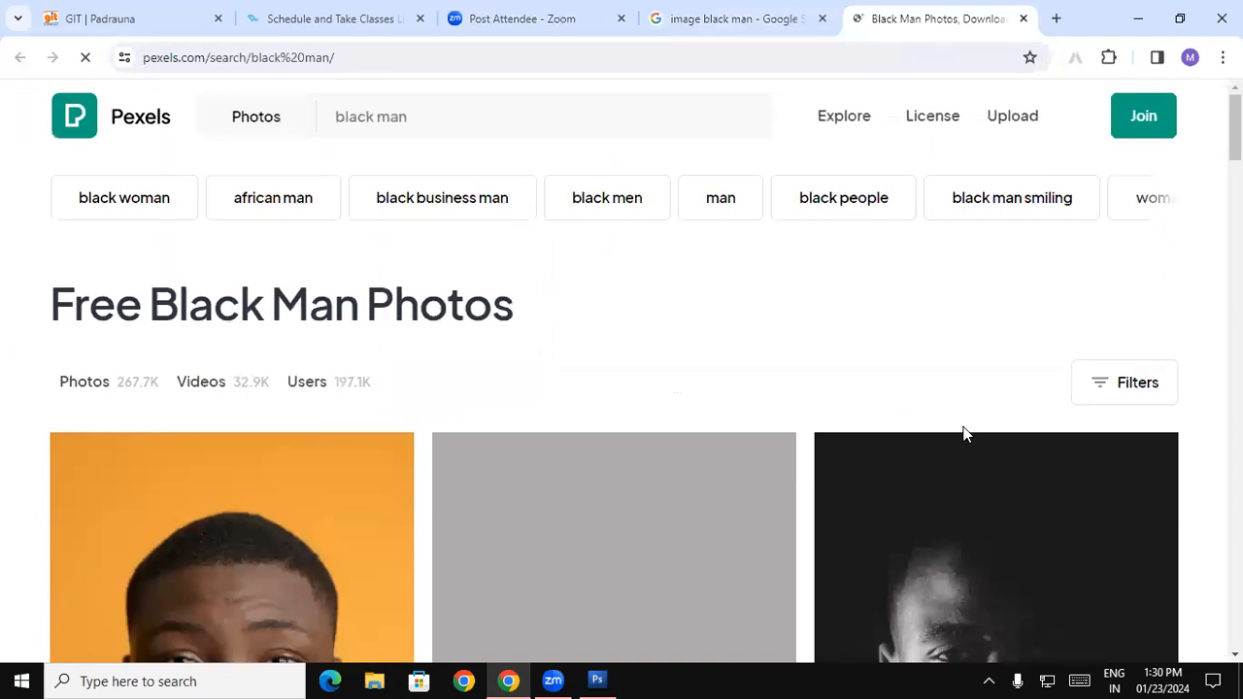
- Download the portrait of the man wearing a shell choker from Pexels and dismiss the sign-in and donation pop-ups
scroll(1013, 224, "down", 3)
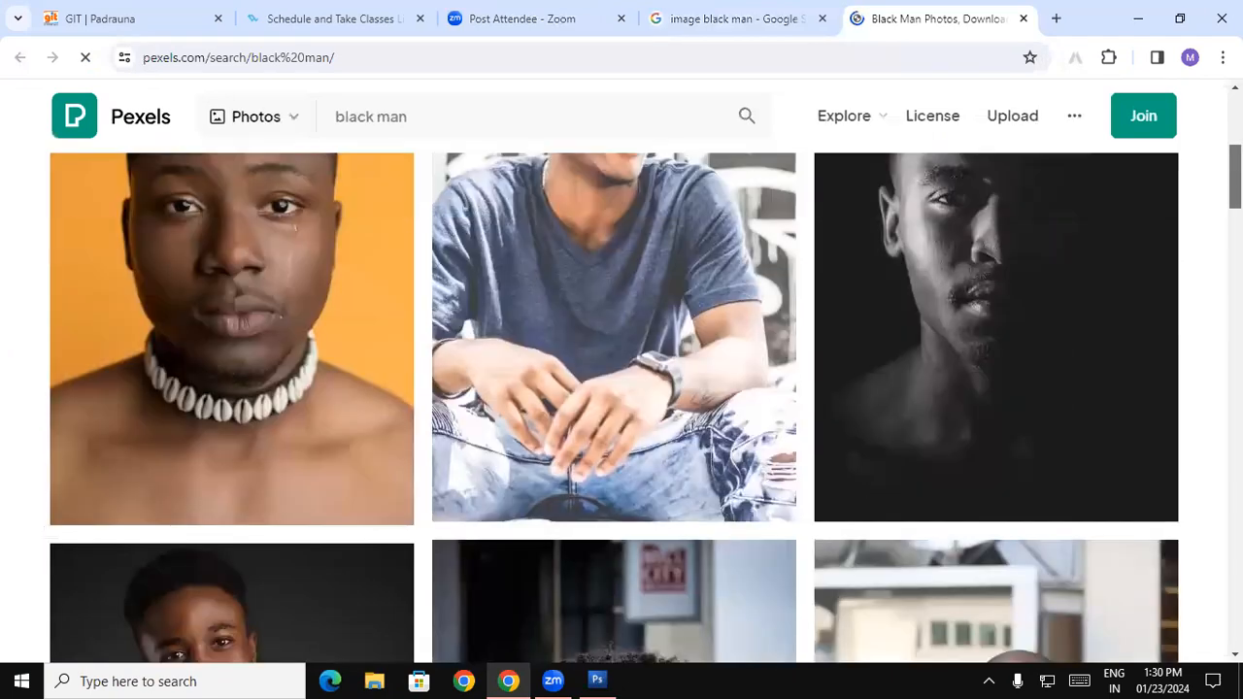
mouse_move(339, 363)
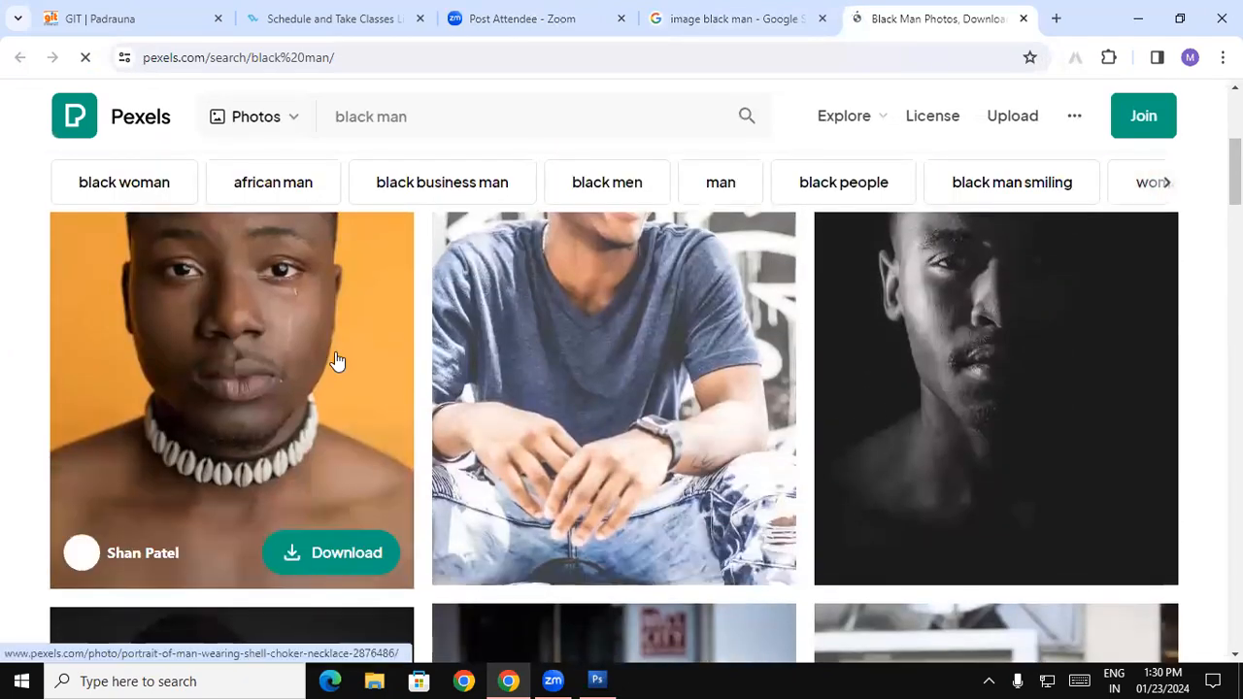
left_click(342, 553)
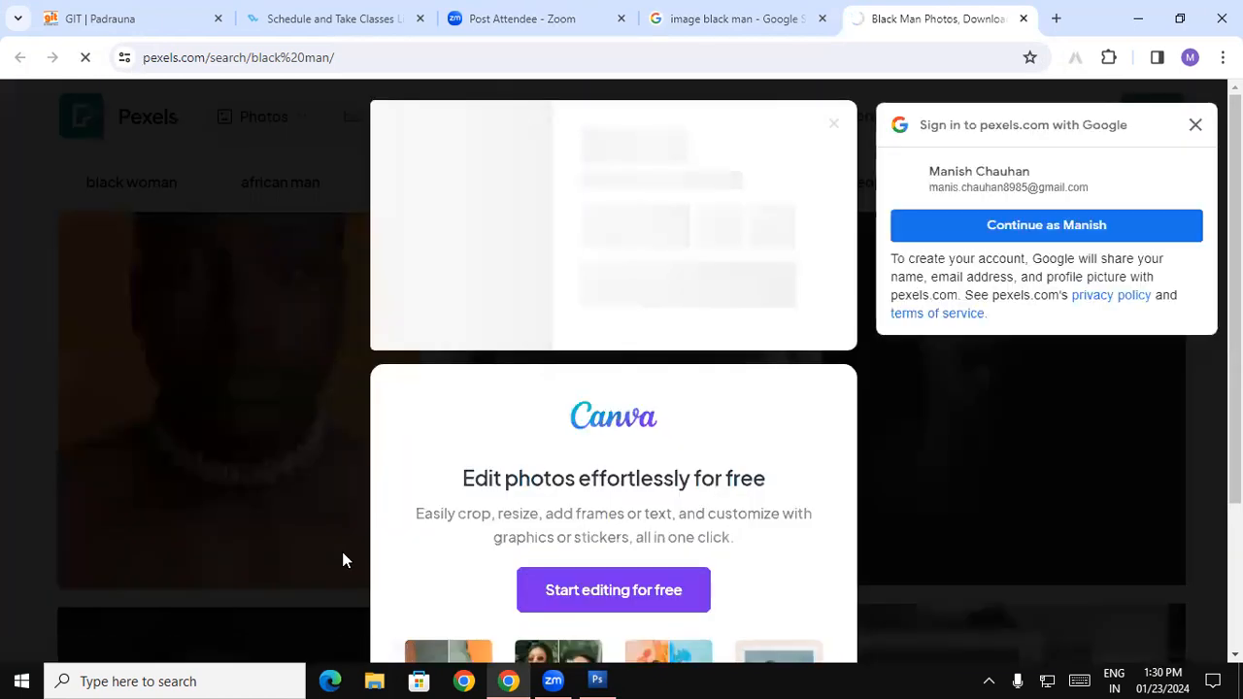
left_click(1195, 124)
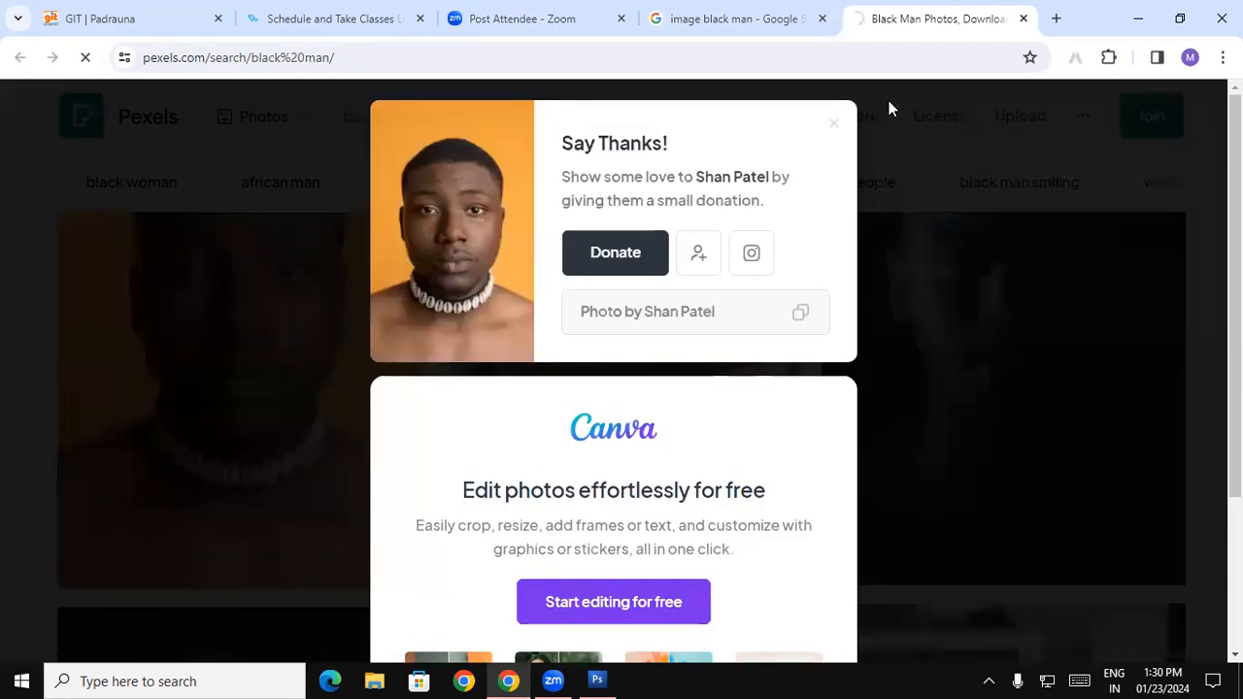
left_click(833, 128)
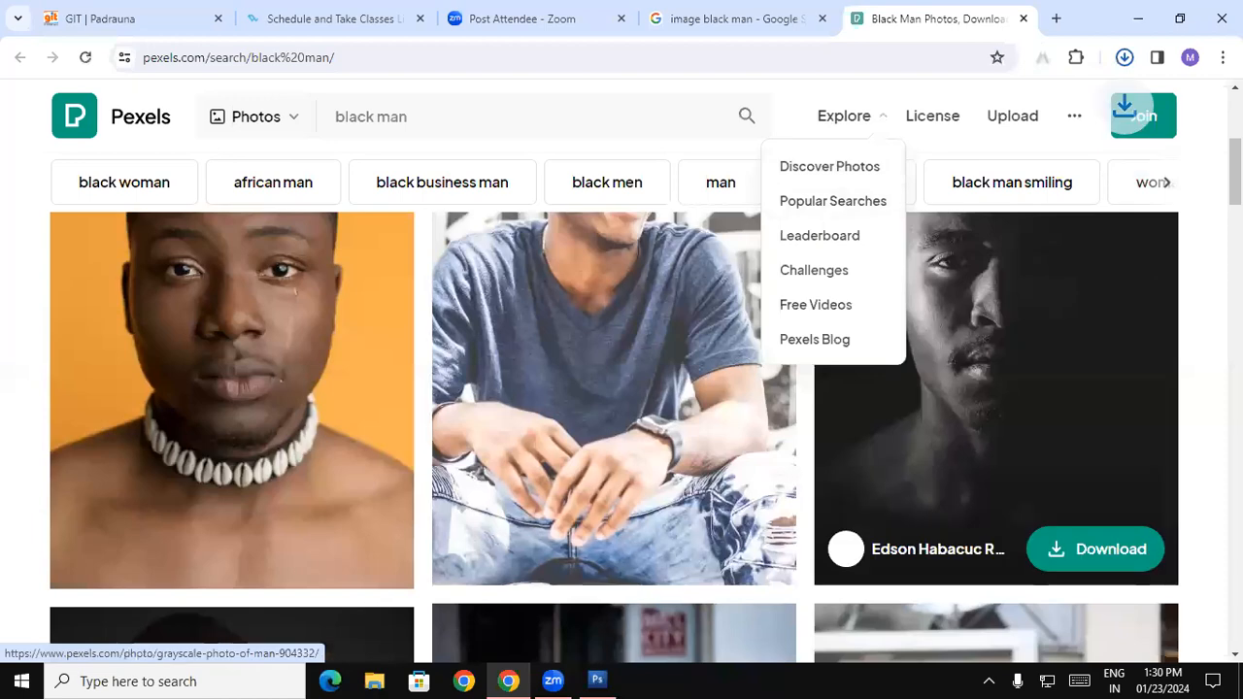
- Download the photo of the smiling man in a patterned shirt holding a phone, and dismiss the donation pop-up
scroll(621, 408, "down", 8)
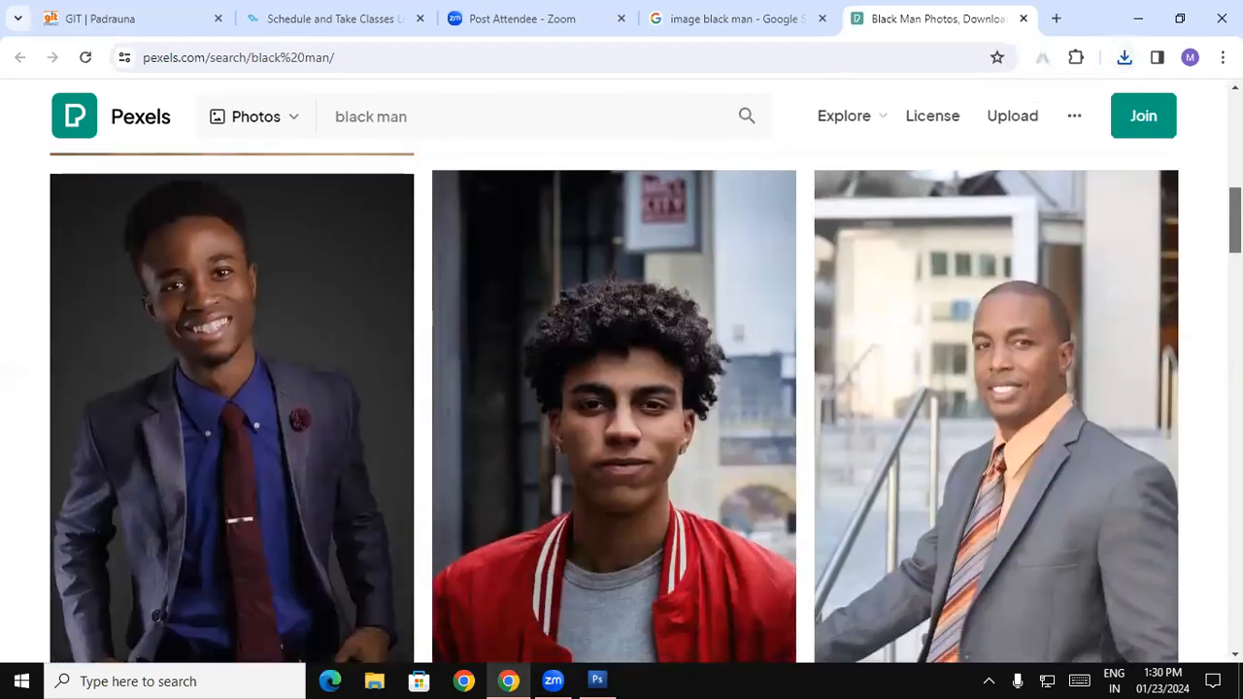
scroll(622, 407, "down", 1)
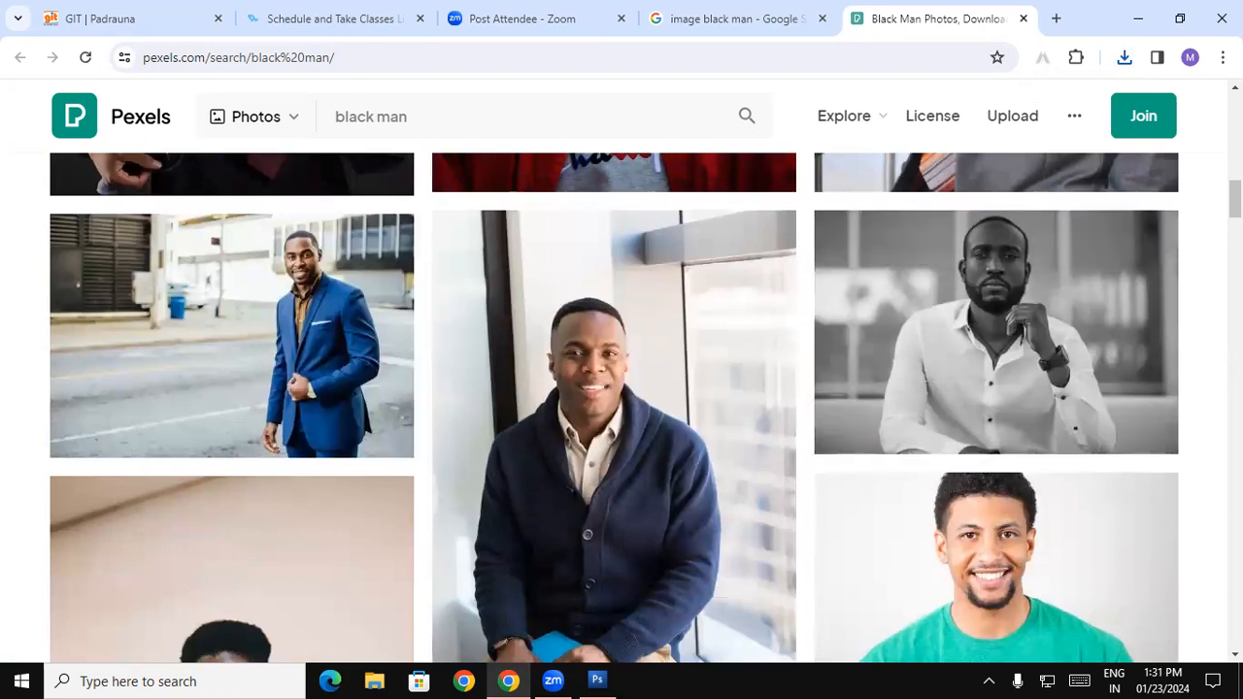
scroll(622, 408, "down", 7)
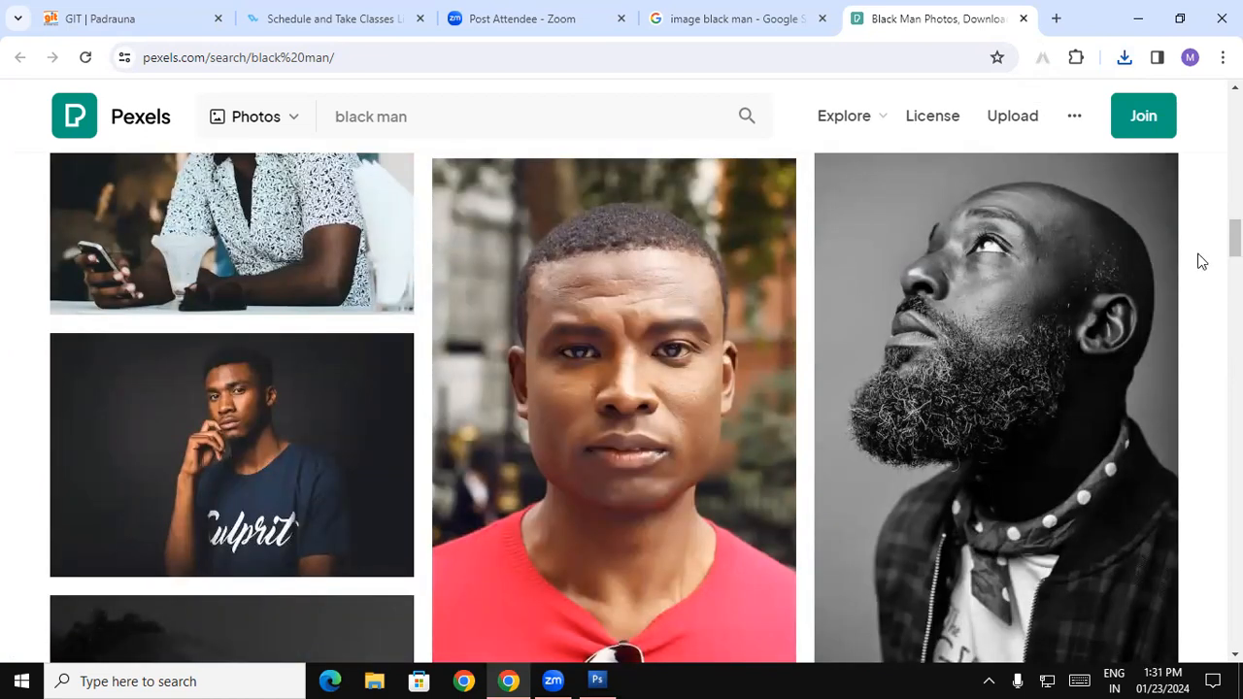
scroll(1198, 244, "up", 4)
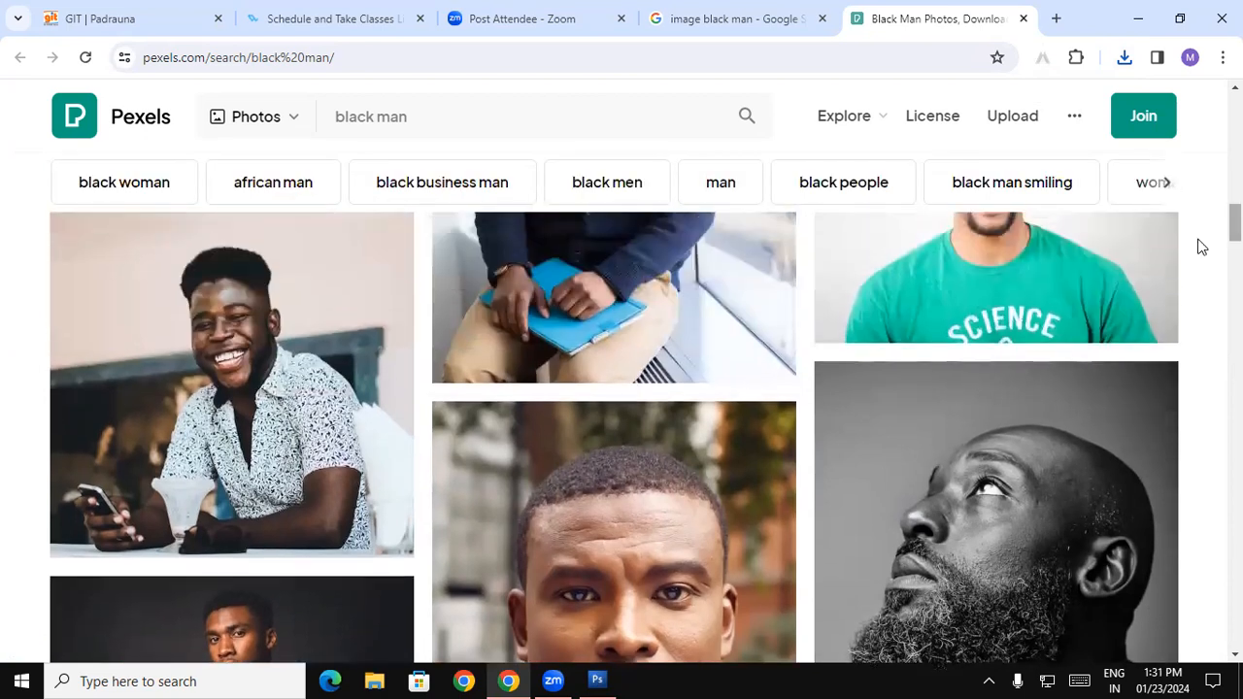
mouse_move(305, 477)
left_click(319, 510)
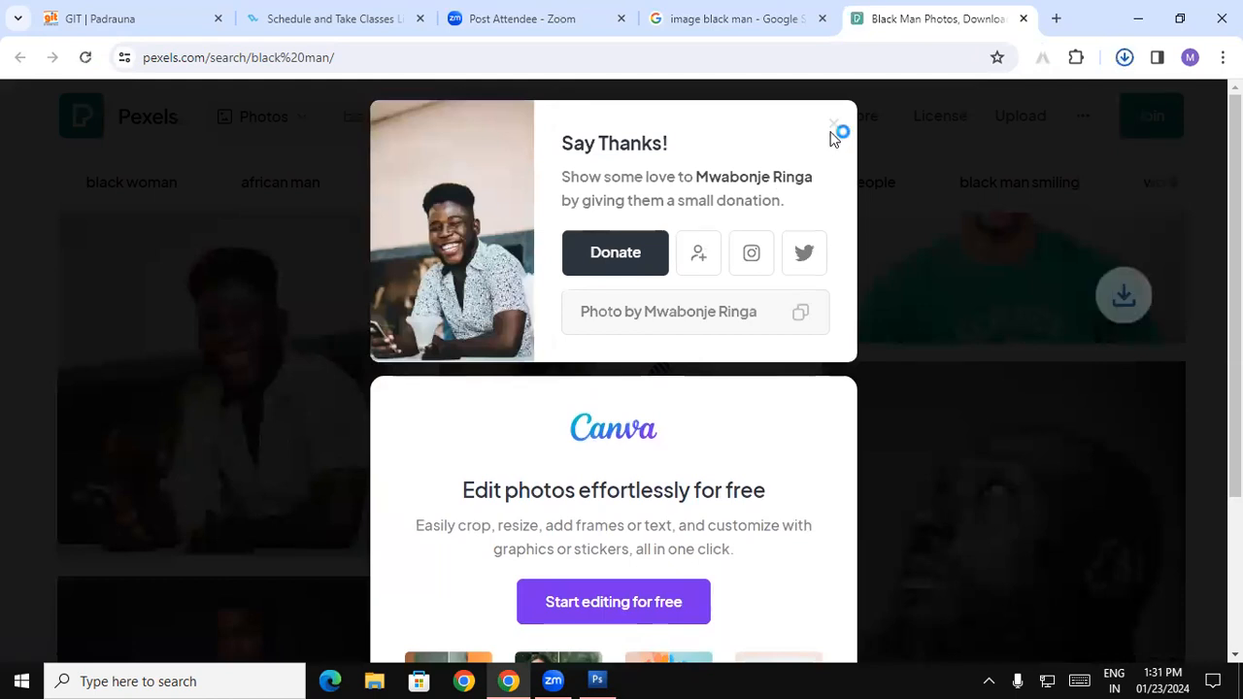
left_click(833, 127)
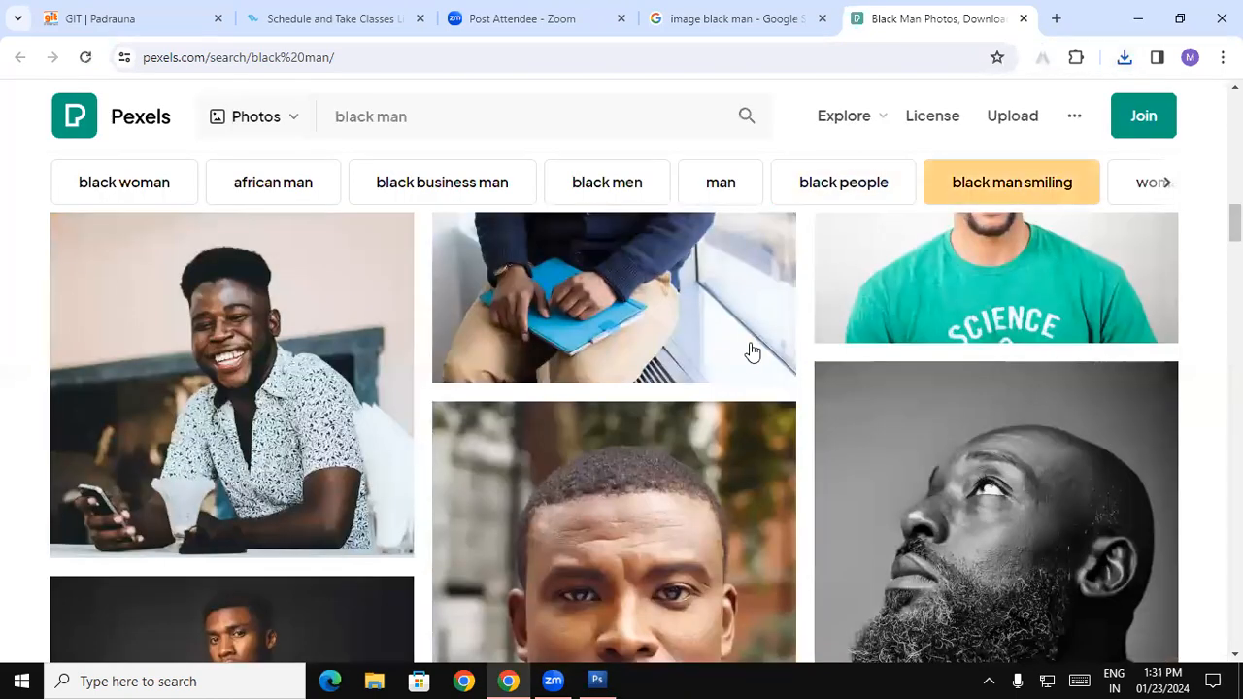
- Switch to Photoshop and open the two Pexels portraits downloaded today from the Downloads folder
left_click(581, 677)
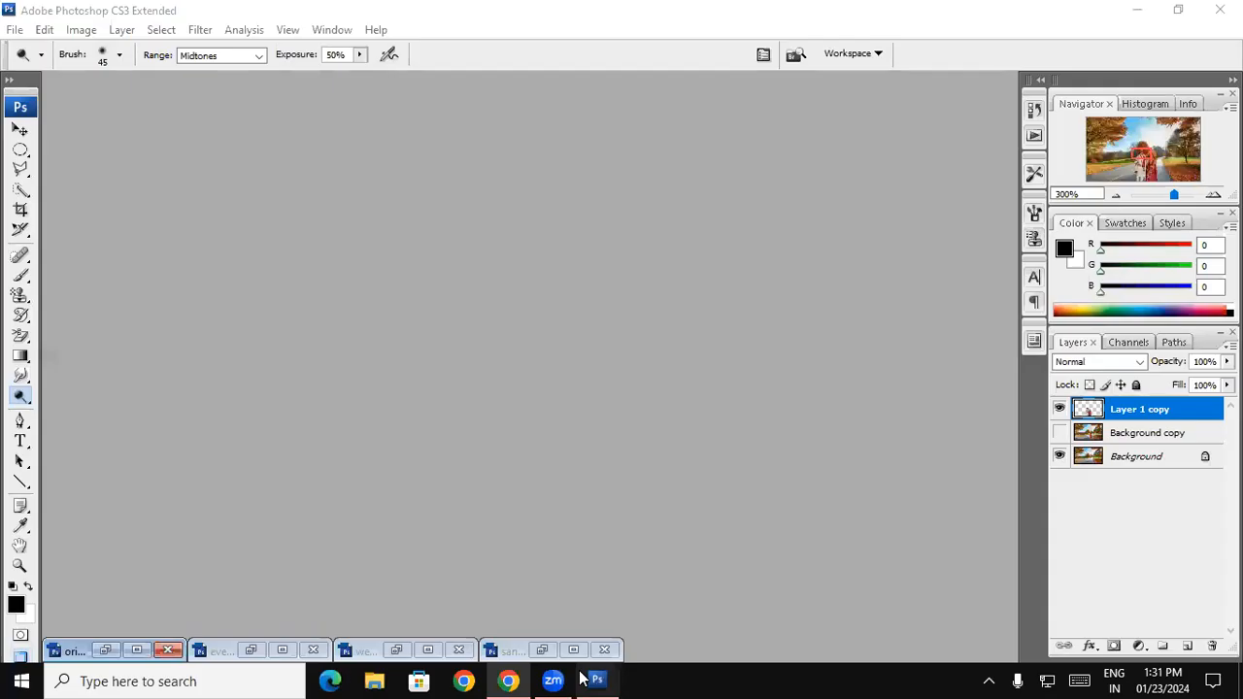
double_click(568, 275)
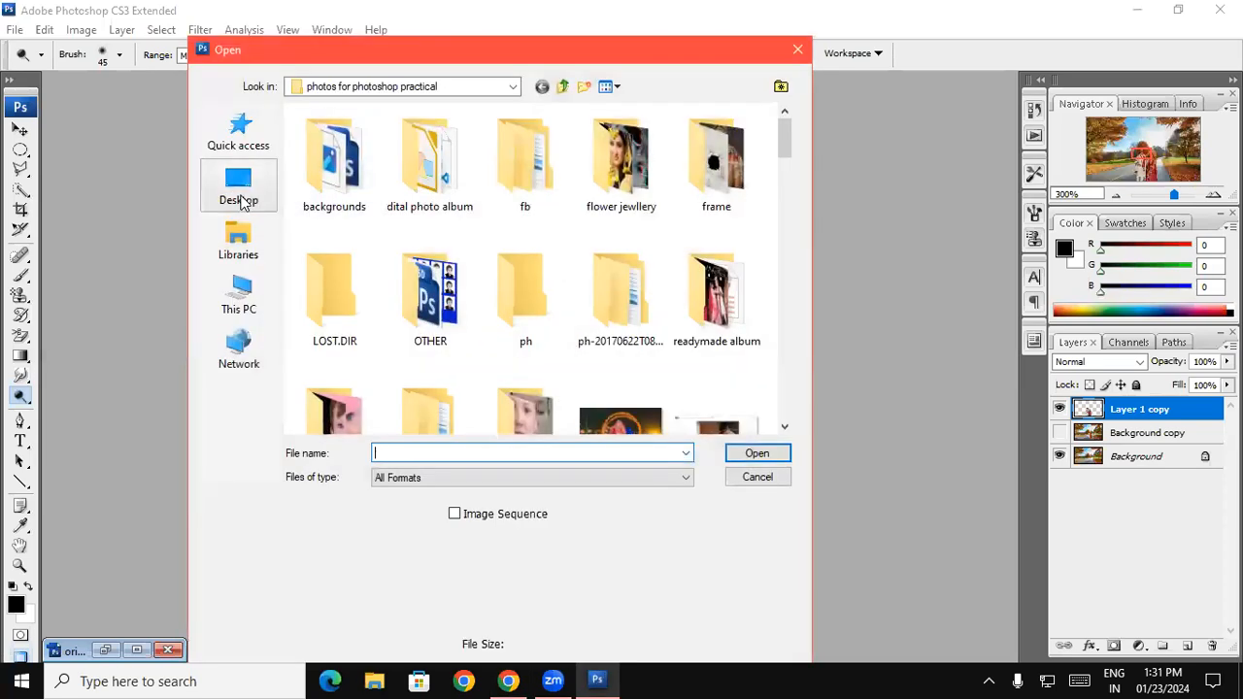
left_click(239, 291)
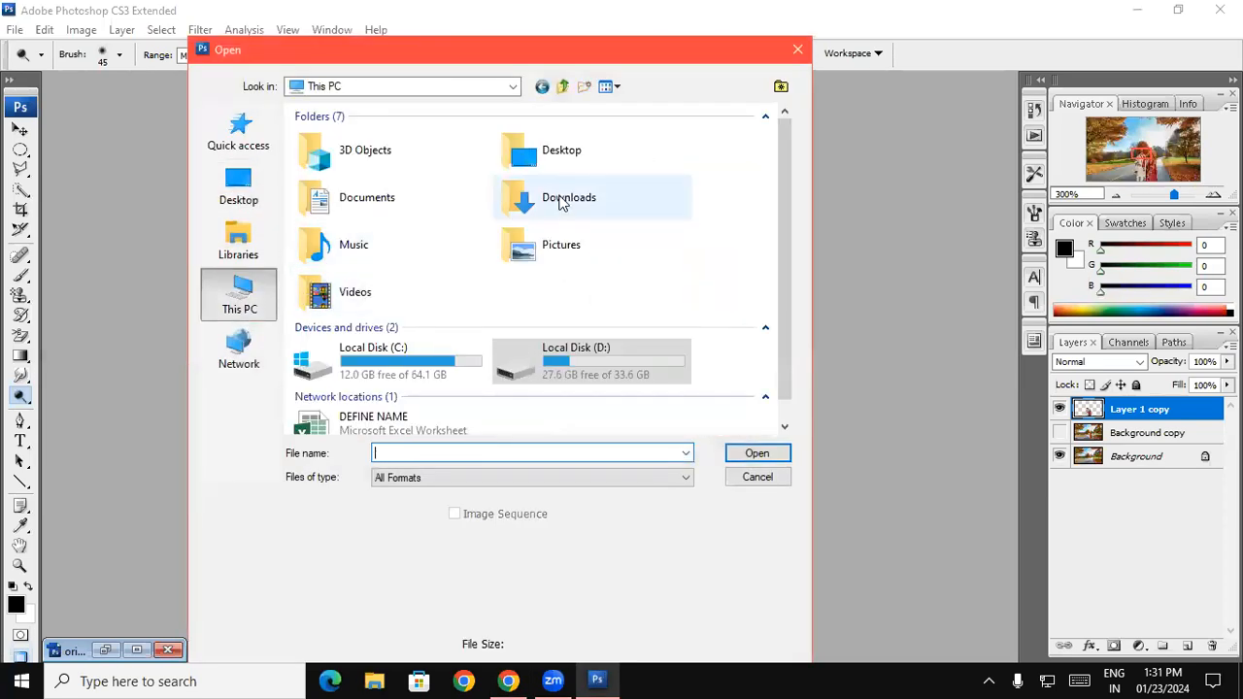
double_click(560, 202)
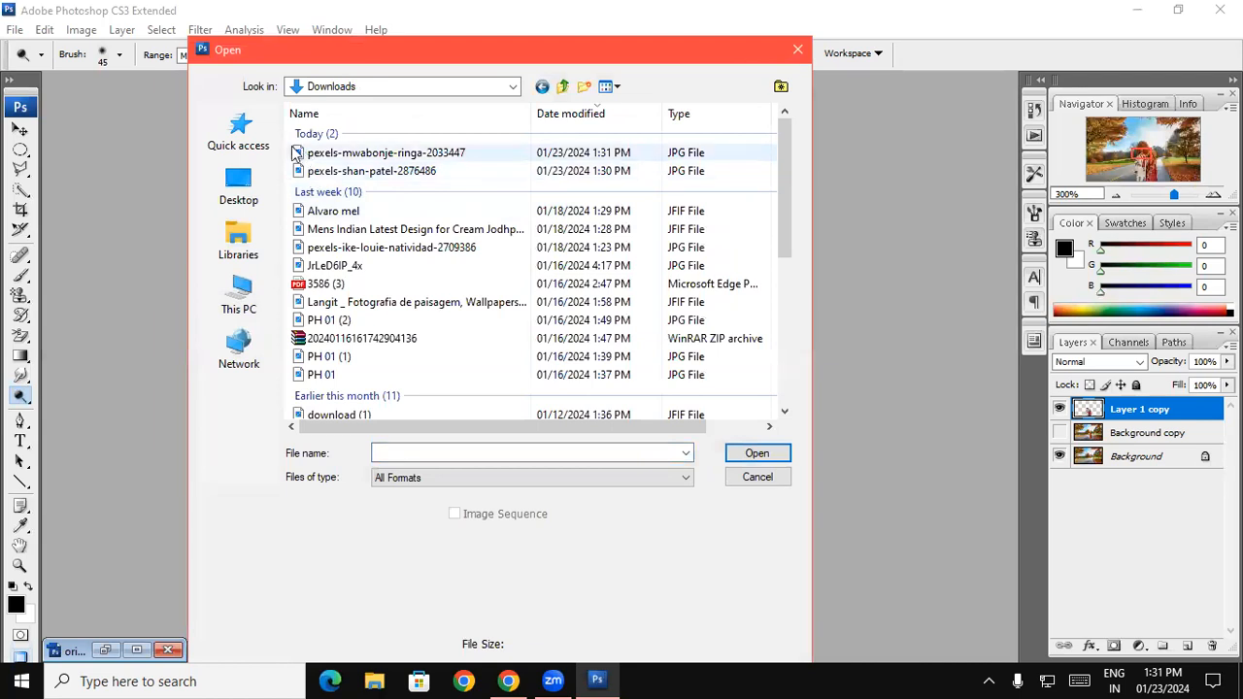
left_click_drag(291, 147, 340, 212)
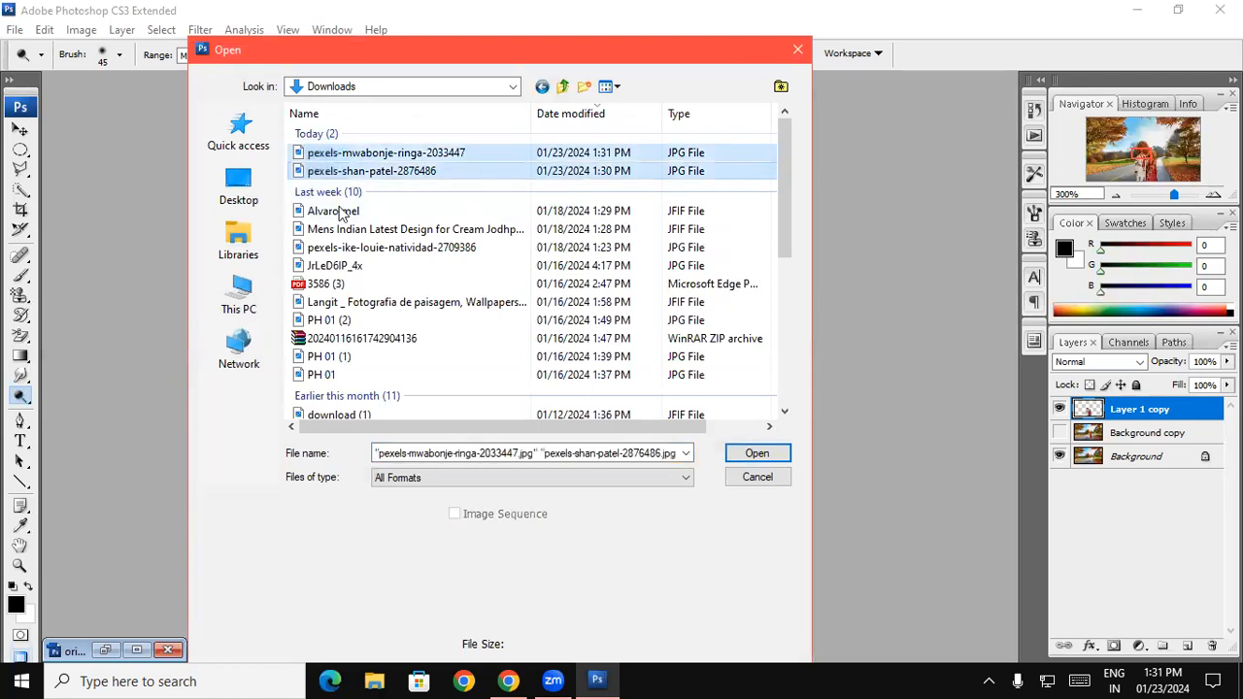
left_click(745, 454)
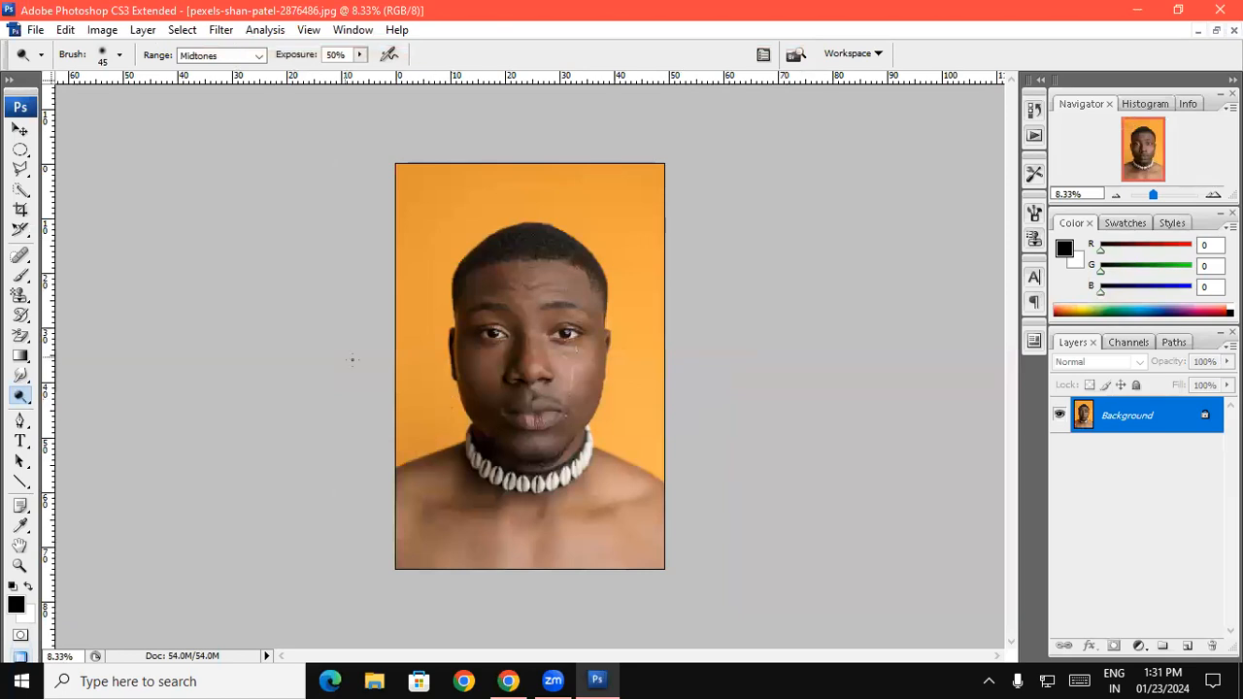
- Select the orange backdrop around the man with the Quick Selection tool and invert the selection onto him
left_click(19, 190)
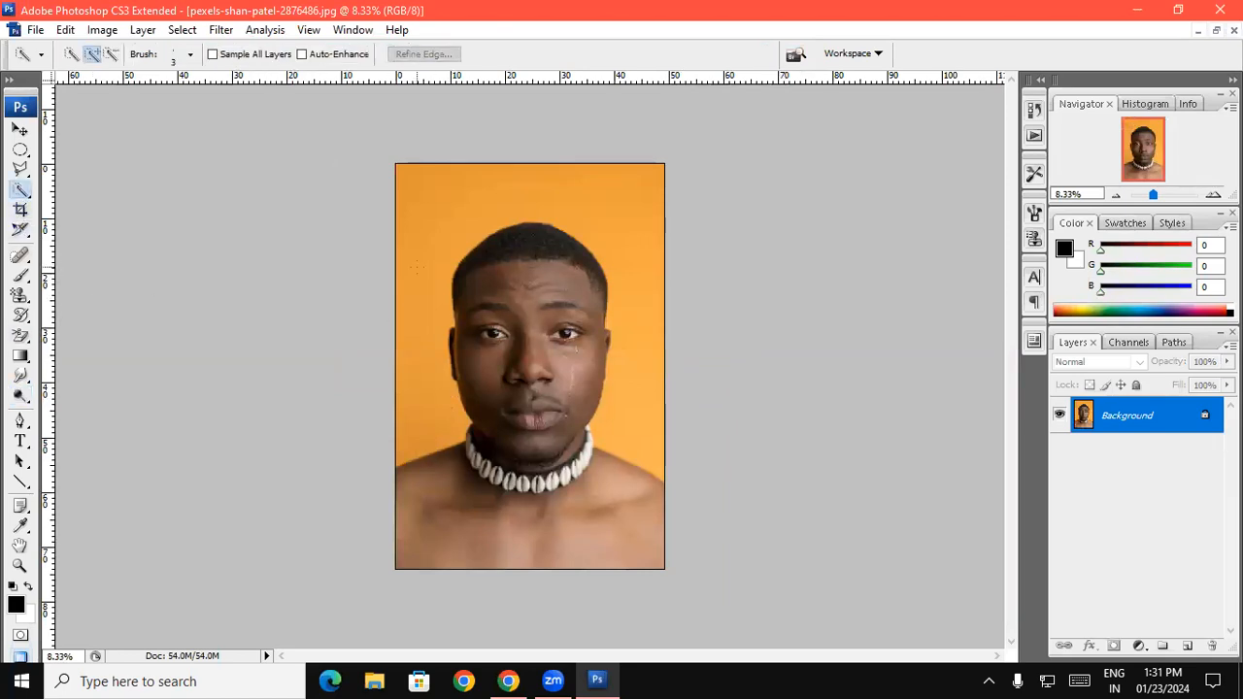
left_click(414, 342)
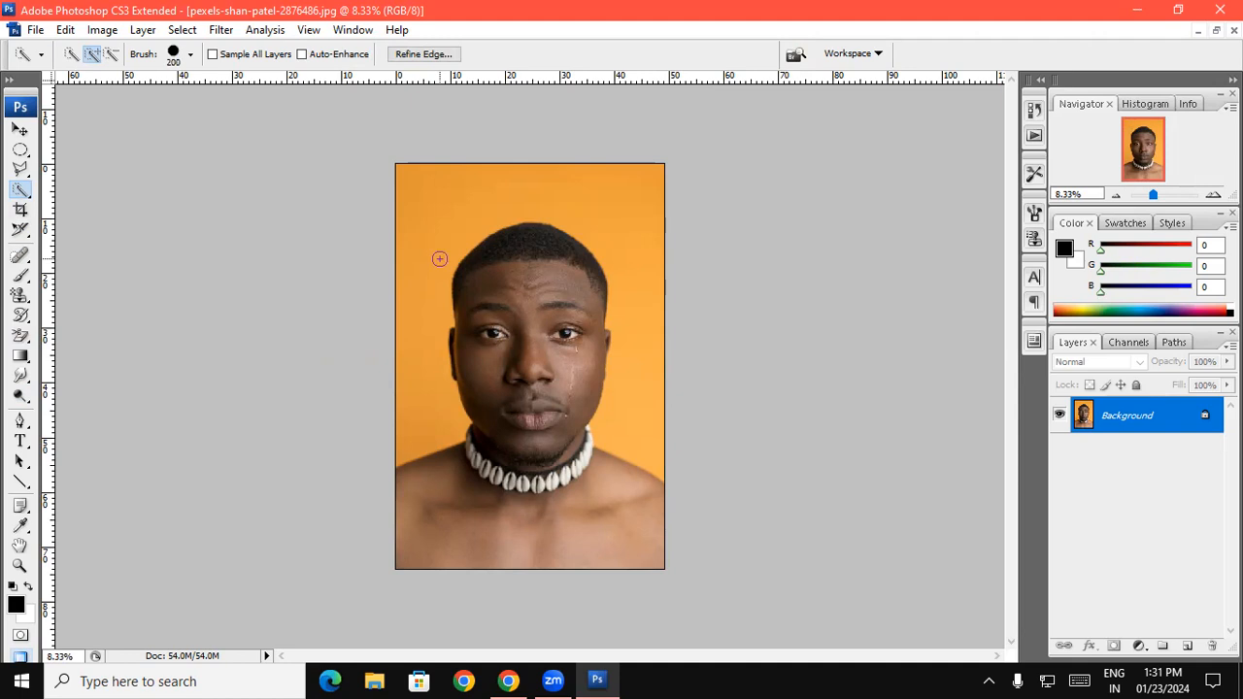
left_click_drag(415, 231, 399, 327)
mouse_move(475, 191)
left_mouse_down()
mouse_move(516, 185)
mouse_move(632, 260)
left_mouse_up()
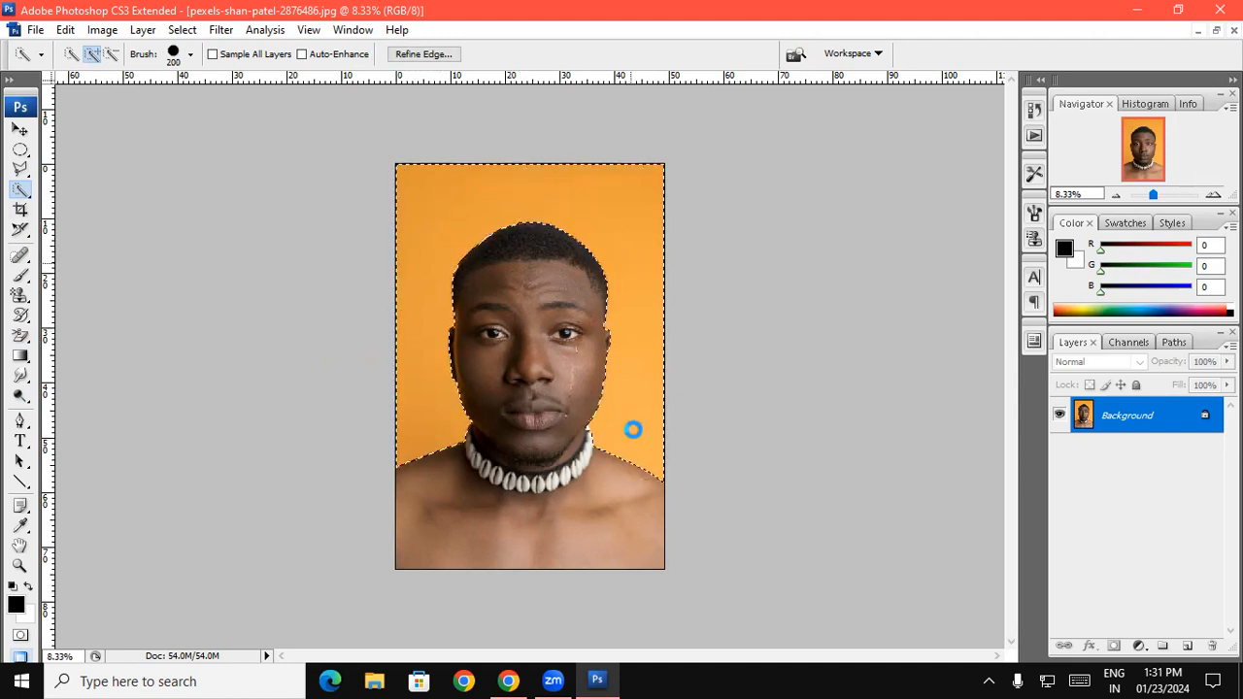
key("ctrl+shift+i")
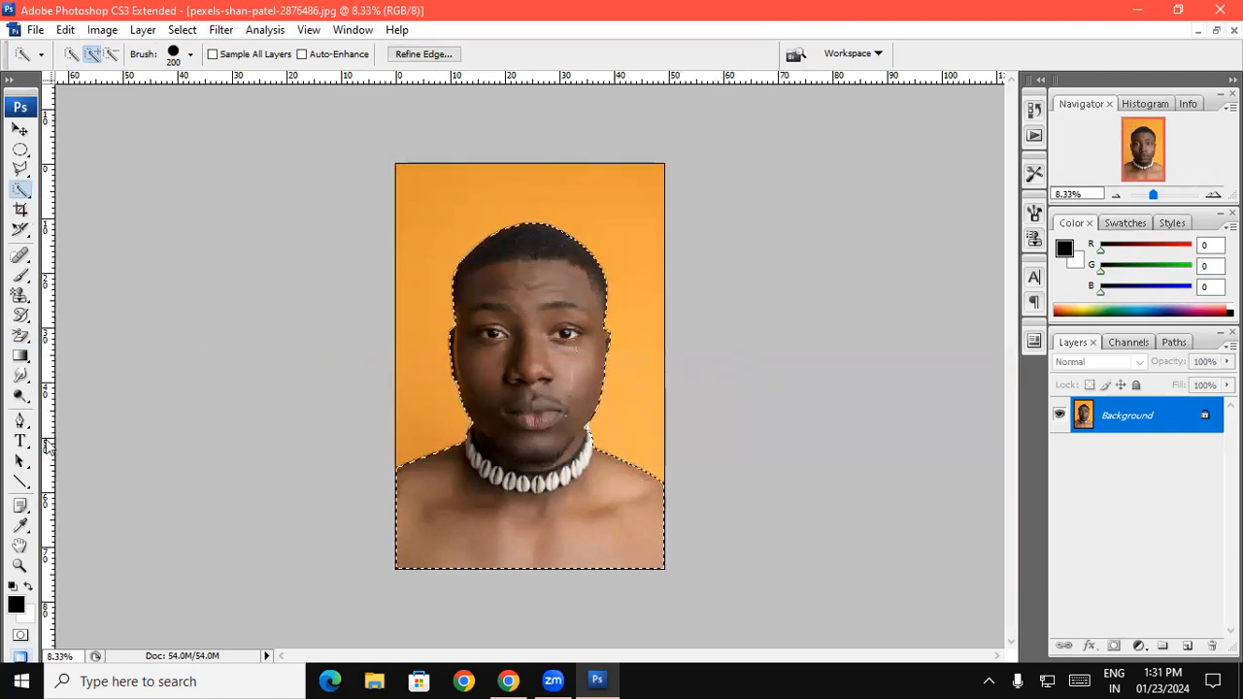
- Activate the Dodge tool and enlarge its brush to 1200, with the range on Midtones and 50% exposure
left_click(19, 395)
left_click(87, 397)
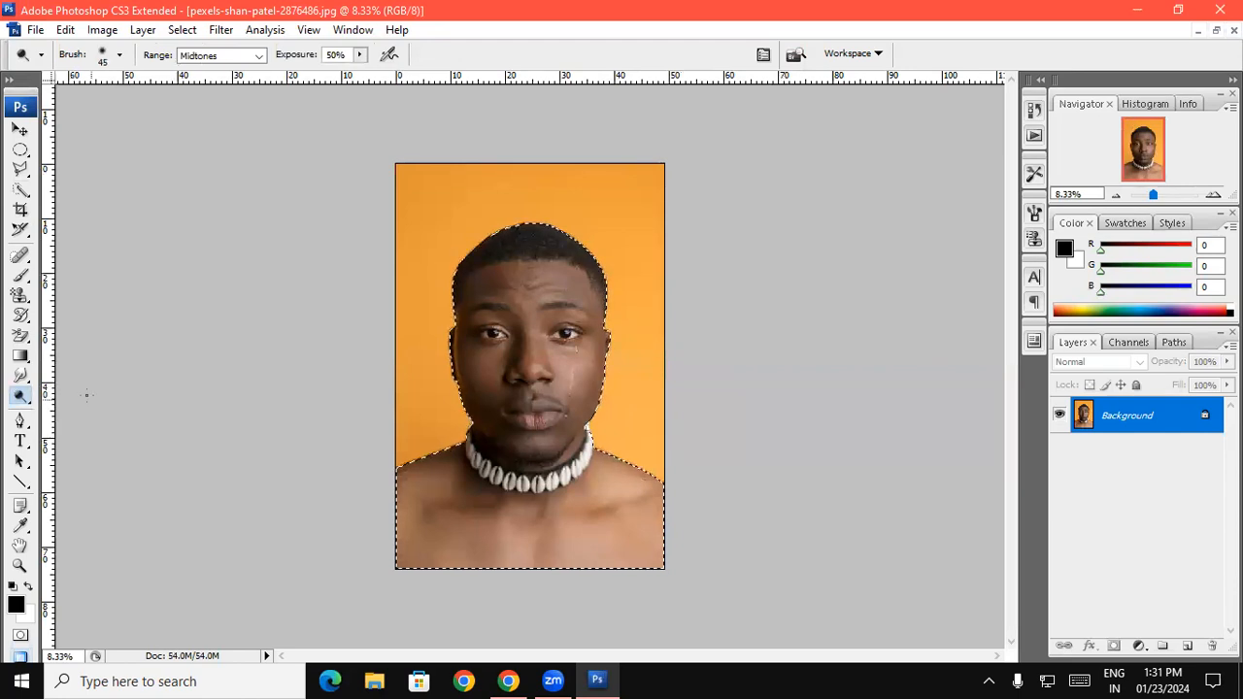
key("bracketright")
key("bracketright")
key("bracketright")
key("bracketright")
key("bracketright")
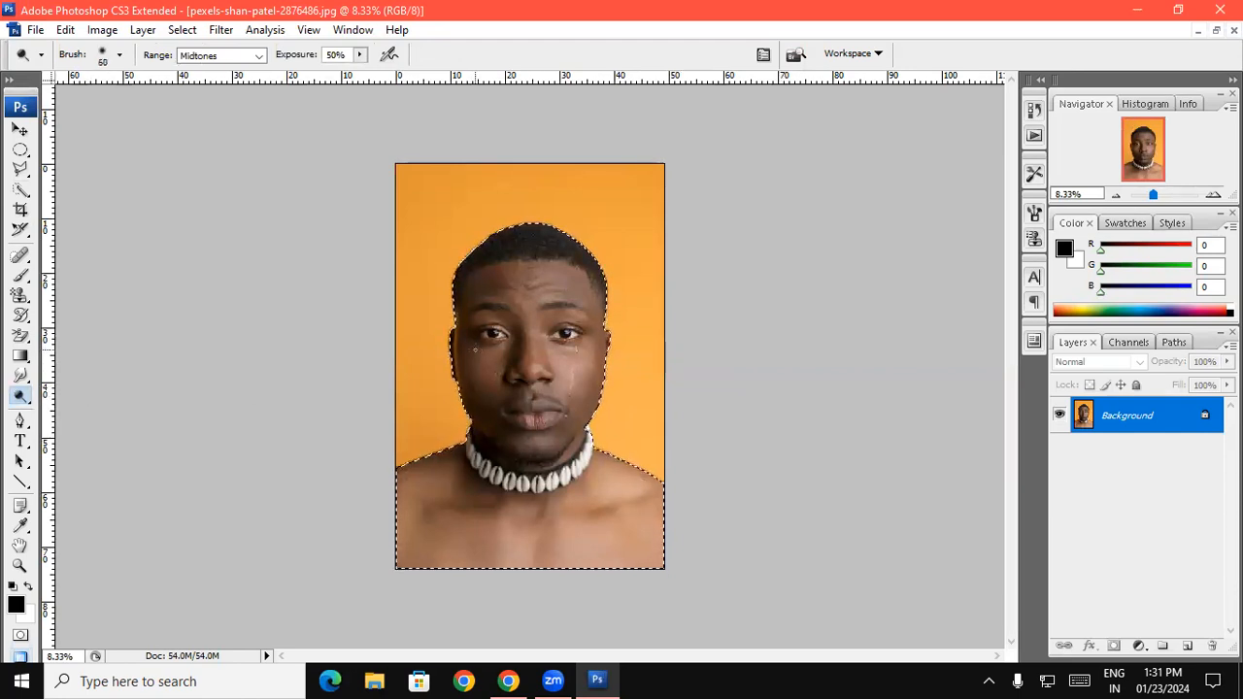
key("bracketright")
key("bracketright")
key("bracketright")
key("bracketright")
key("bracketright")
key("bracketright")
key("bracketright")
key("bracketright")
key("bracketright")
key("bracketright")
key("bracketright")
key("bracketright")
key("bracketright")
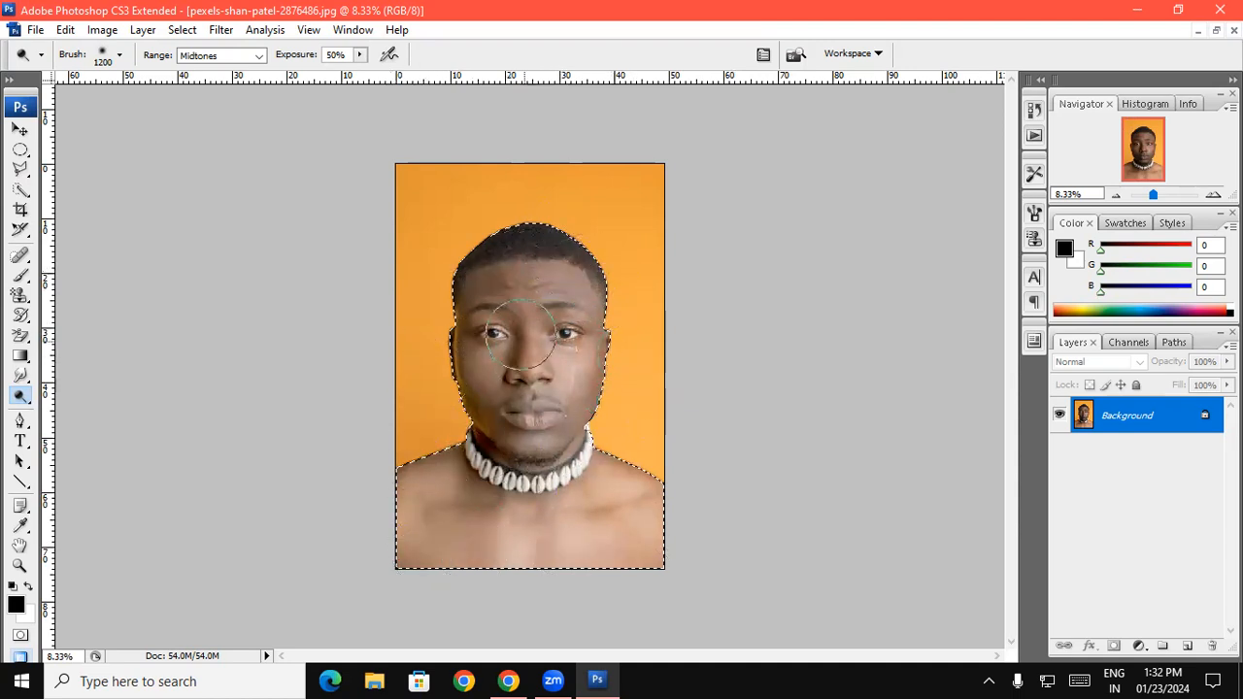
- Try lightening the selected man's skin with Dodge strokes, and undo the strokes and the selection inversion
left_click_drag(671, 519, 418, 585)
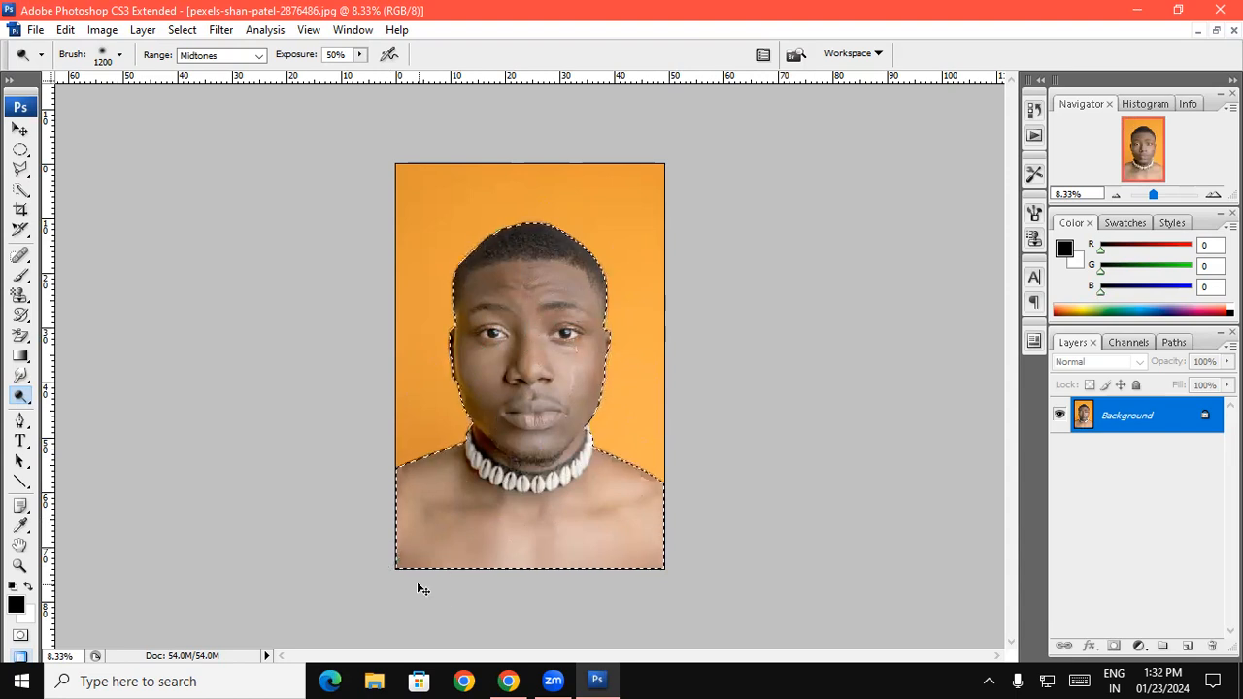
key("ctrl+z")
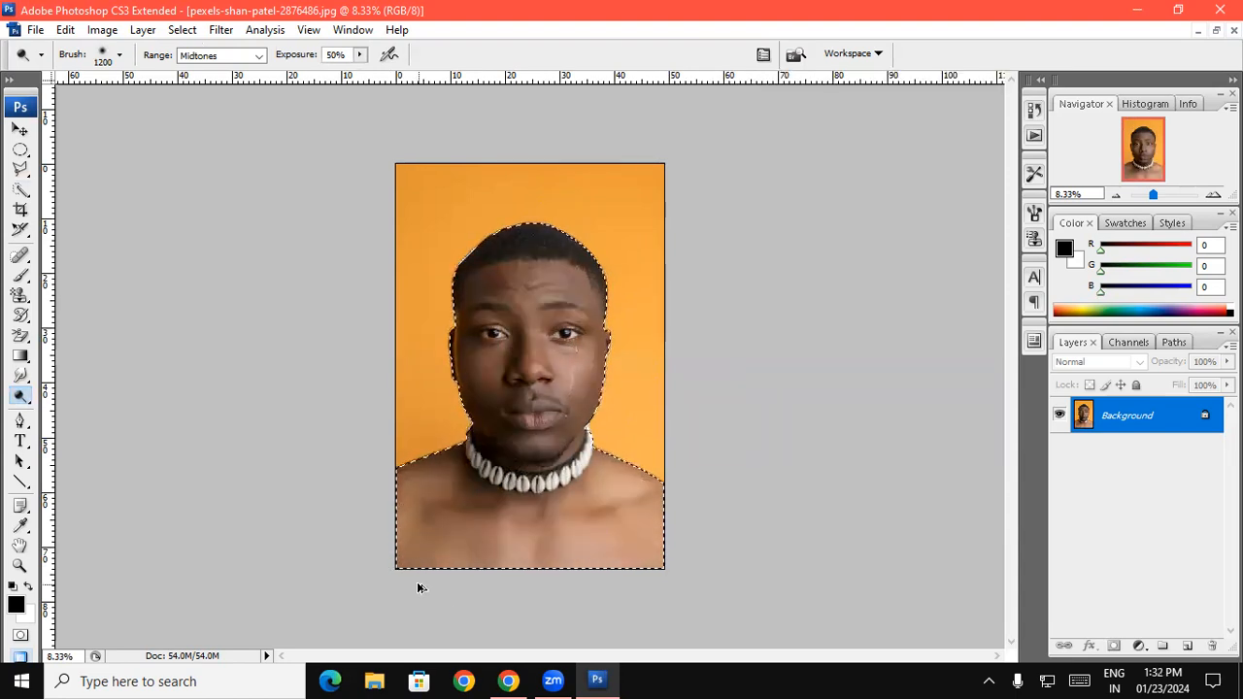
key("ctrl+alt+z")
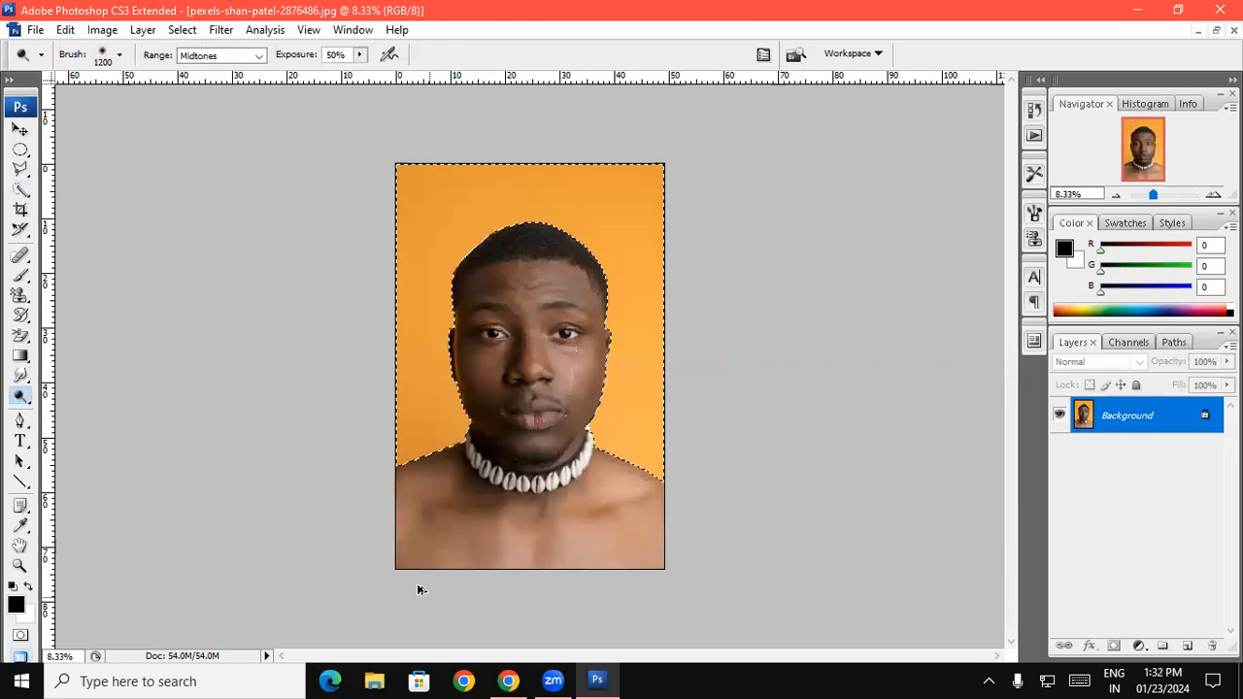
- Duplicate the Background layer, hide the duplicate, and make the original Background layer active
right_click(1142, 427)
left_click(1095, 463)
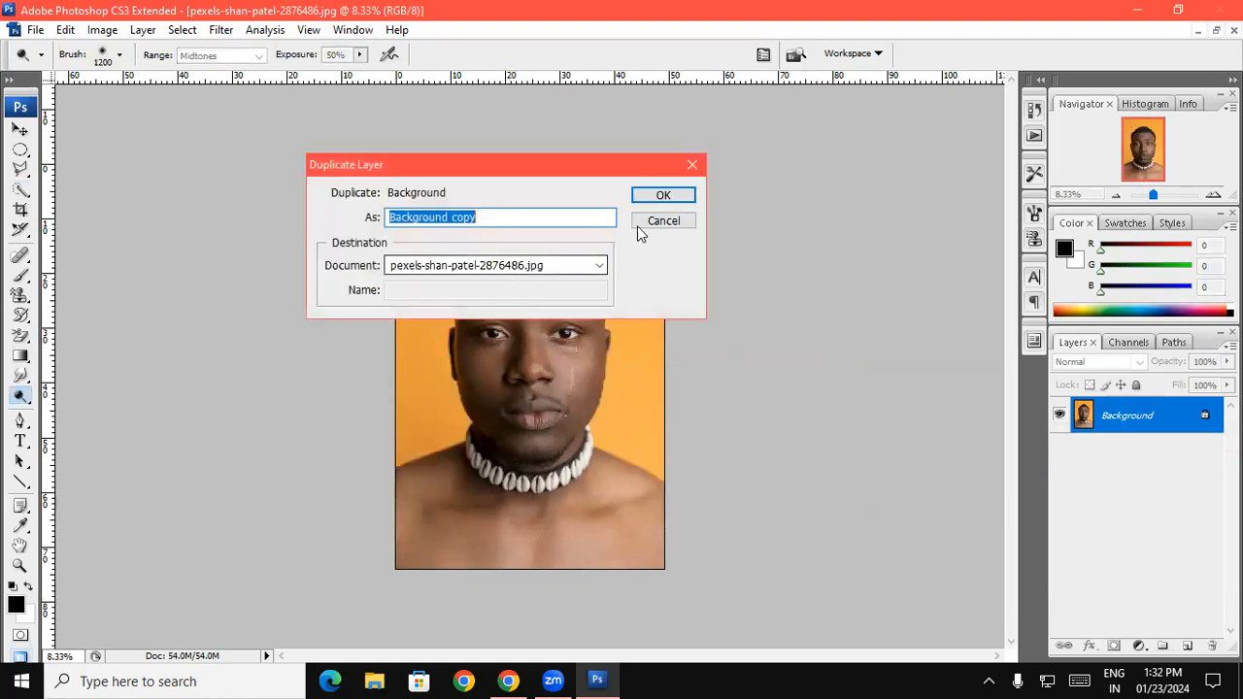
left_click(663, 195)
left_click(1059, 415)
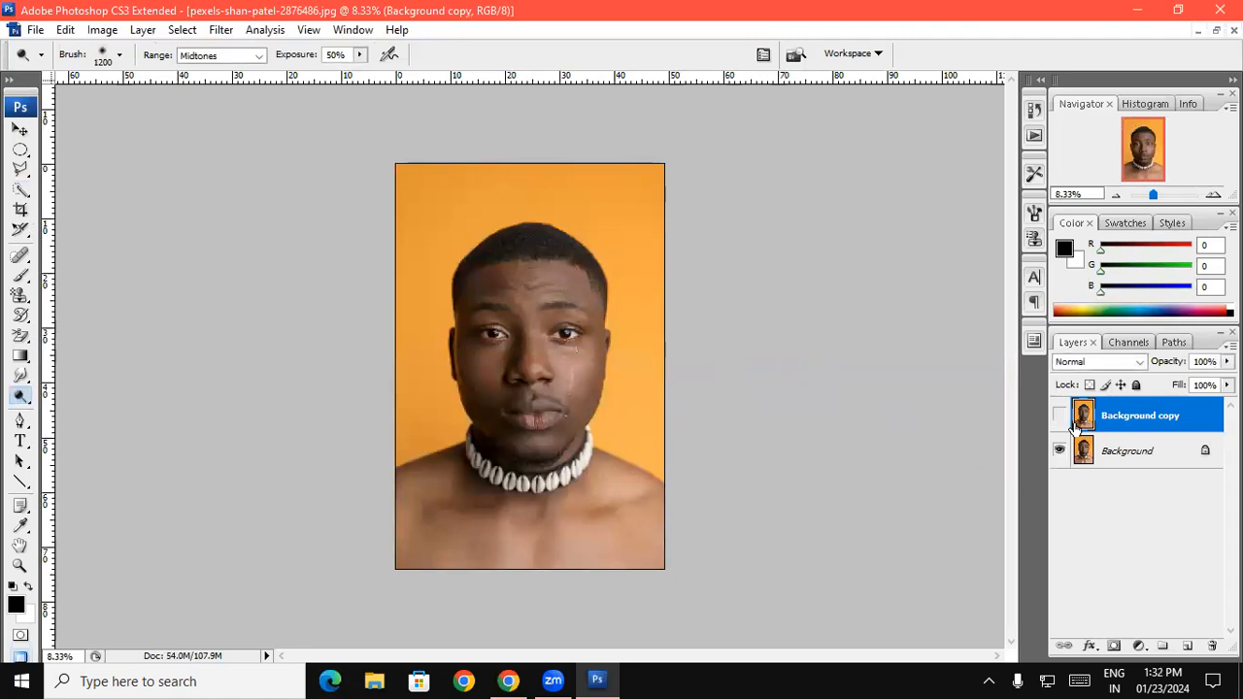
left_click(1117, 451)
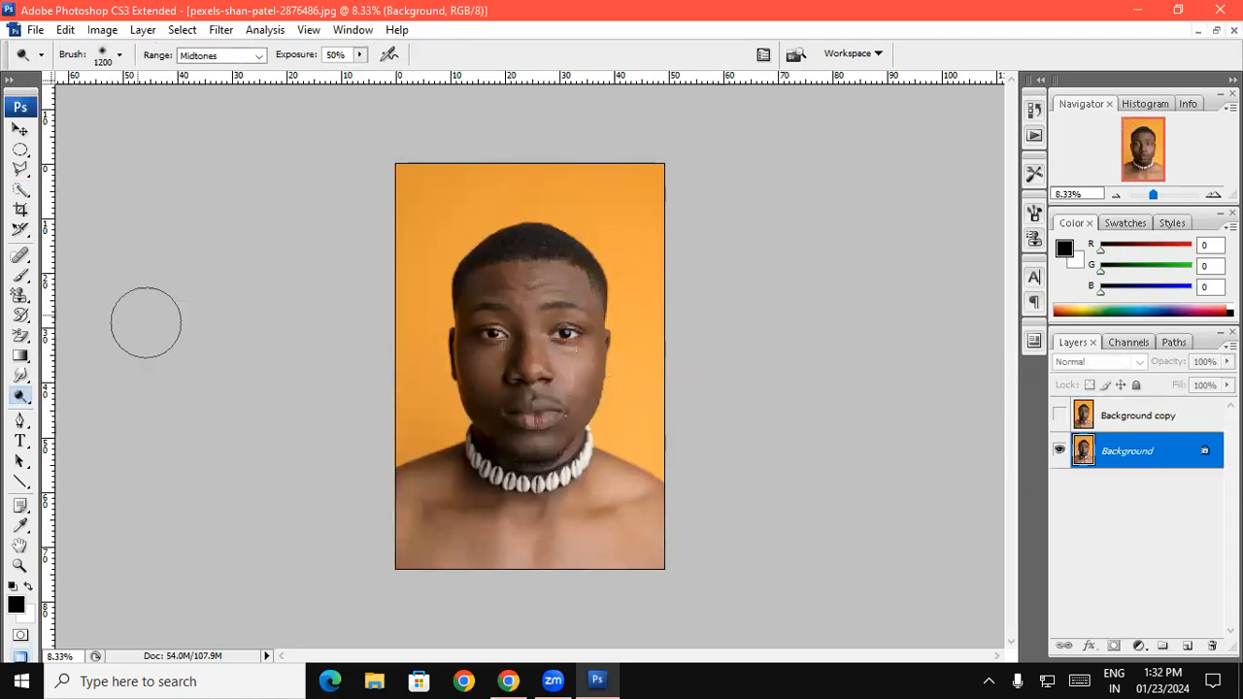
- Quick-select the orange backdrop on the Background layer and invert the selection so that only the man is selected
left_click(19, 190)
mouse_move(482, 216)
left_mouse_down()
mouse_move(392, 332)
mouse_move(501, 195)
mouse_move(594, 218)
mouse_move(631, 275)
left_mouse_up()
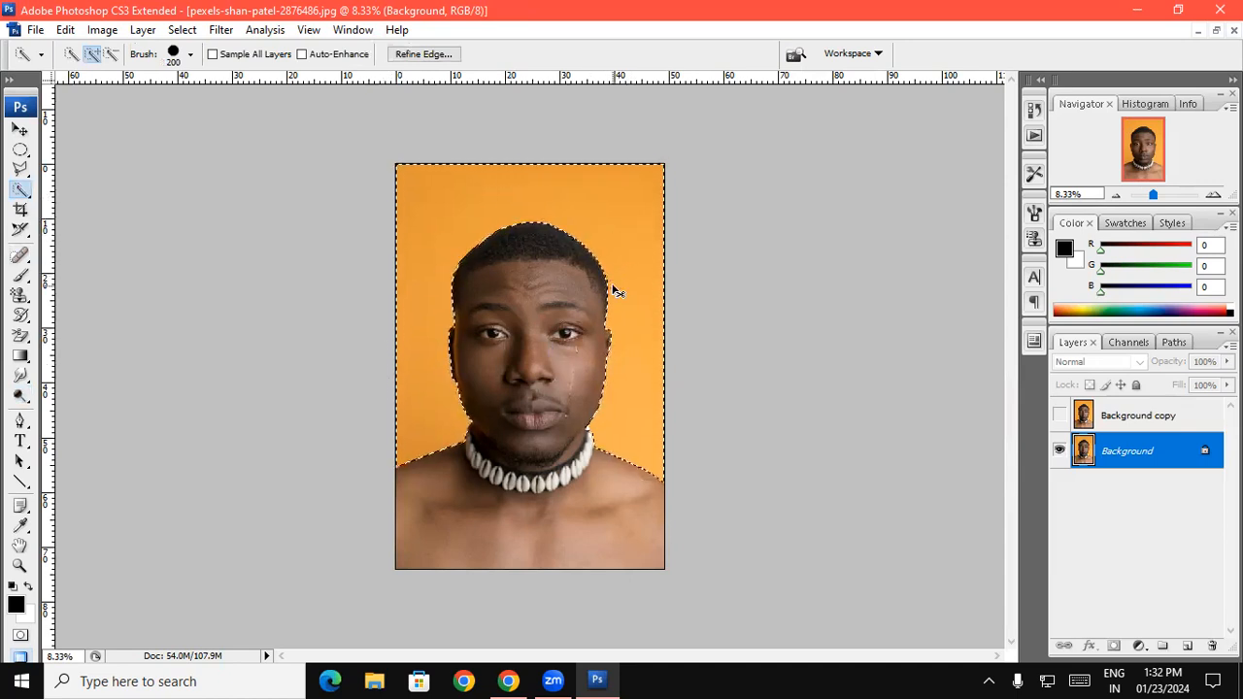
key("ctrl+shift+i")
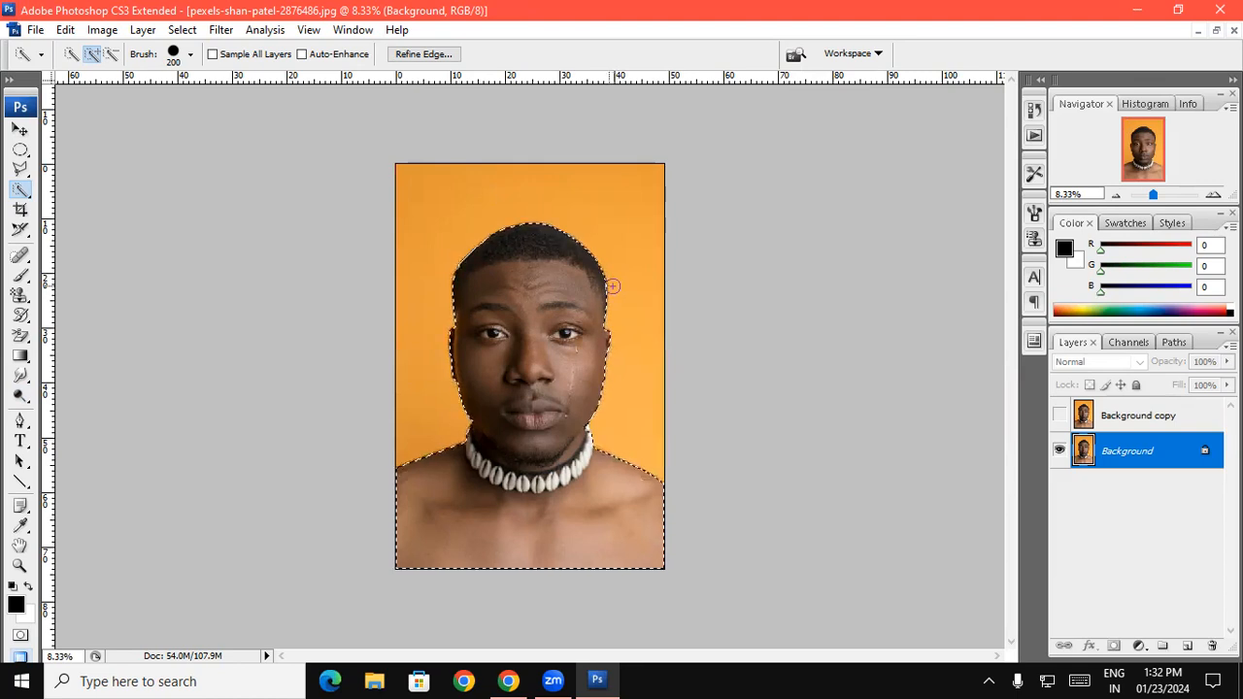
- Lighten the man's face, neck and chest with size-1200 Dodge strokes on Midtones at 50% exposure, and deselect
left_click(20, 395)
mouse_move(479, 409)
left_mouse_down()
mouse_move(563, 430)
mouse_move(603, 511)
mouse_move(489, 379)
mouse_move(380, 461)
mouse_move(429, 427)
mouse_move(577, 475)
mouse_move(815, 503)
mouse_move(579, 574)
mouse_move(179, 580)
mouse_move(460, 402)
mouse_move(607, 246)
mouse_move(522, 279)
mouse_move(585, 283)
mouse_move(540, 254)
mouse_move(428, 340)
mouse_move(407, 501)
left_mouse_up()
left_click_drag(583, 285, 615, 477)
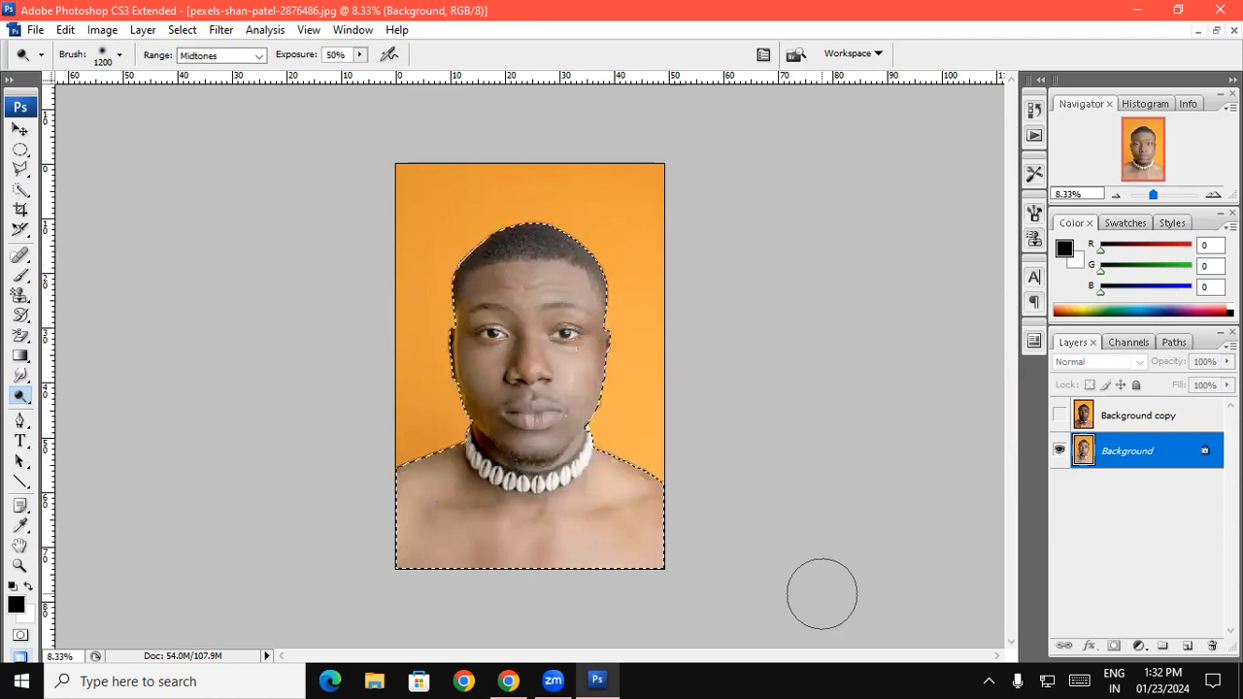
key("ctrl+d")
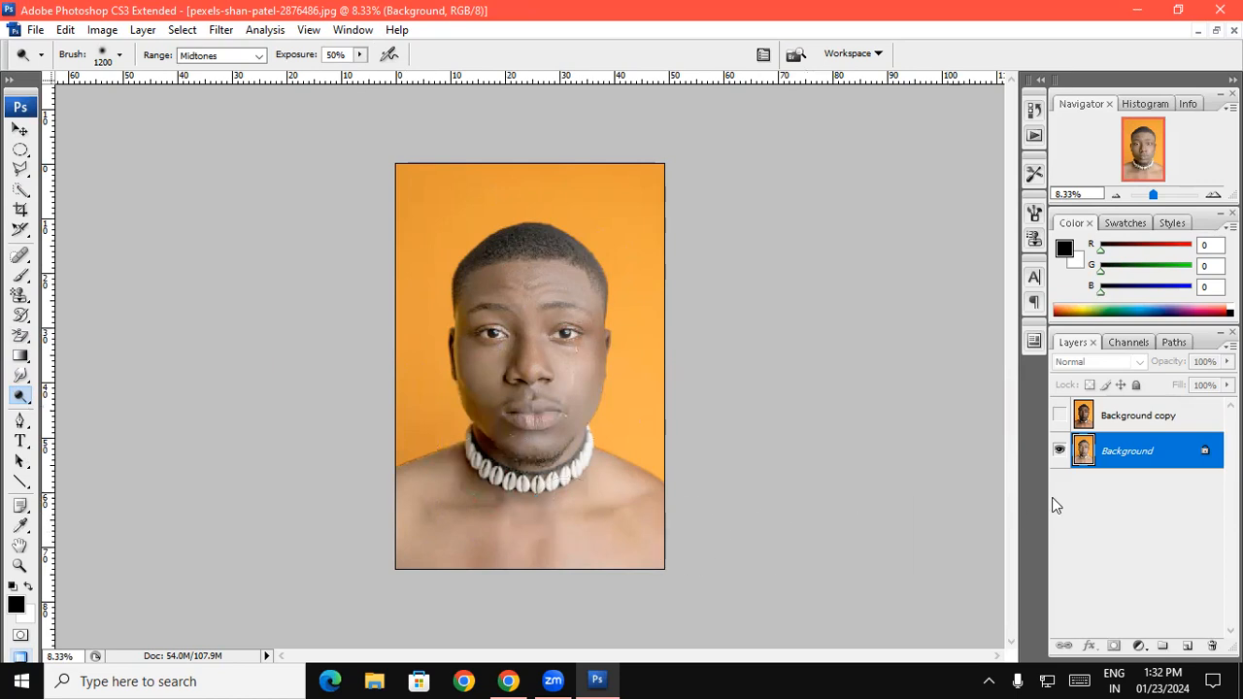
- Compare the dodged Background layer with the untouched copy by toggling the copy's visibility
left_click(1059, 415)
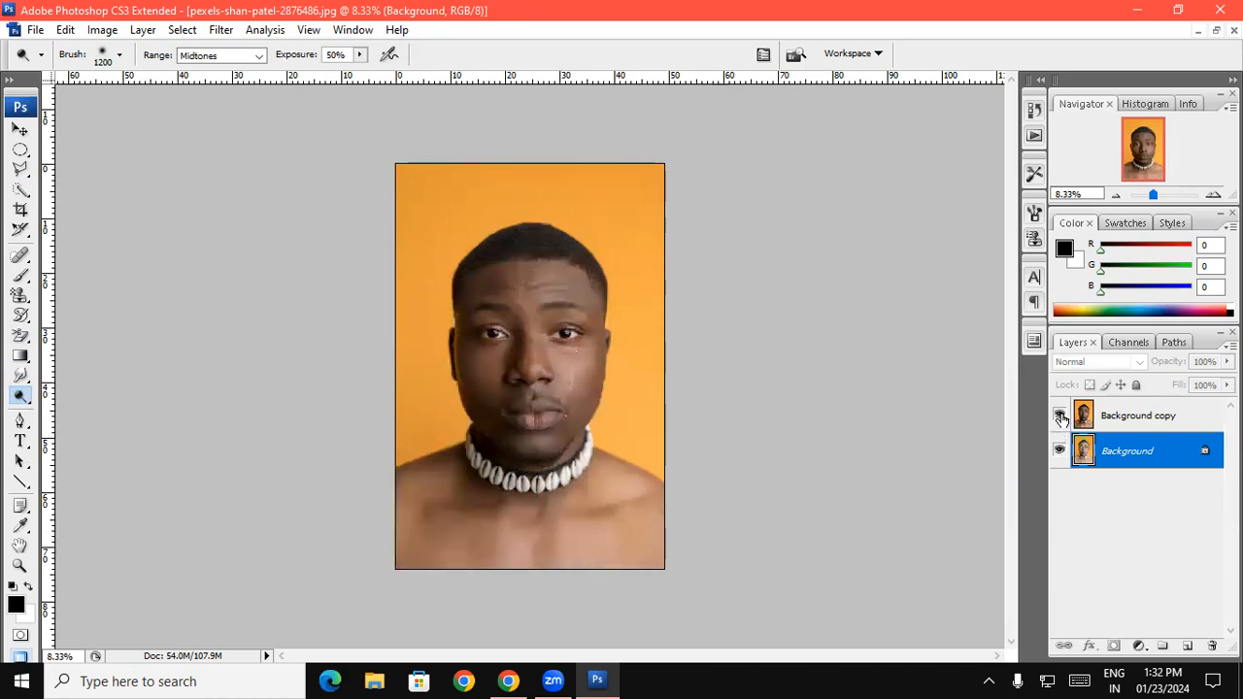
left_click(1059, 416)
left_click(1059, 416)
left_click(1059, 416)
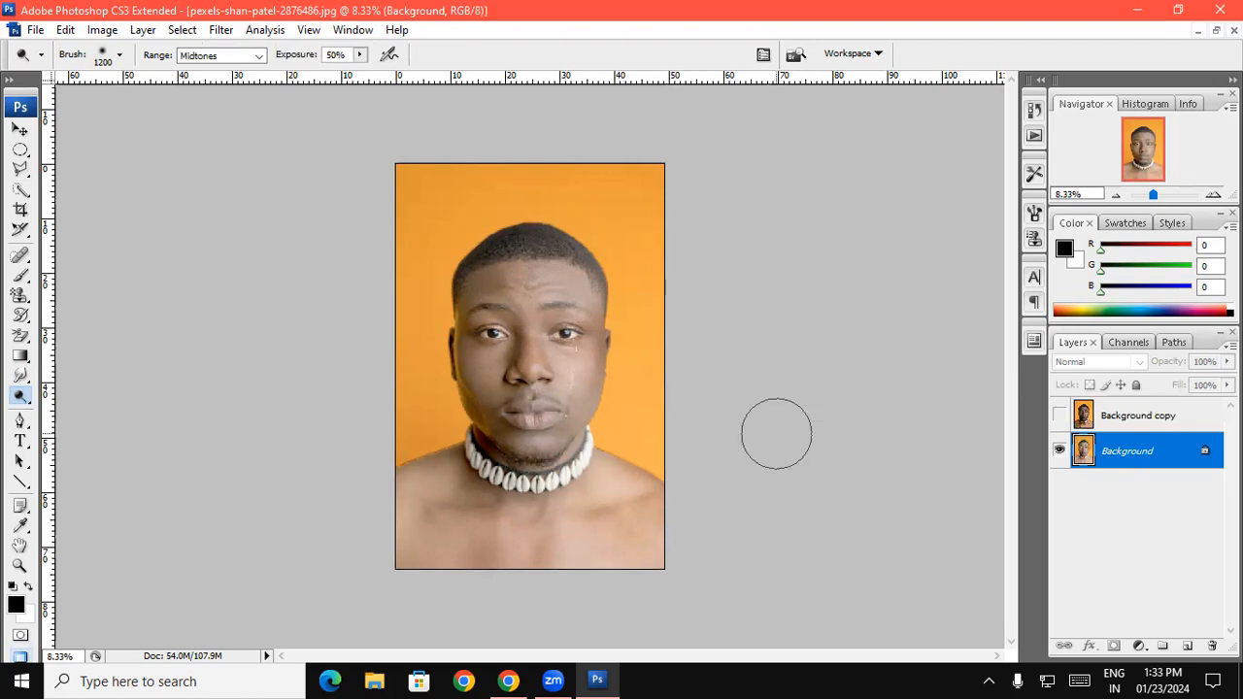
- Duplicate the lightened Background layer, hide this new duplicate, and make the Background layer active
right_click(1132, 458)
left_click(1084, 498)
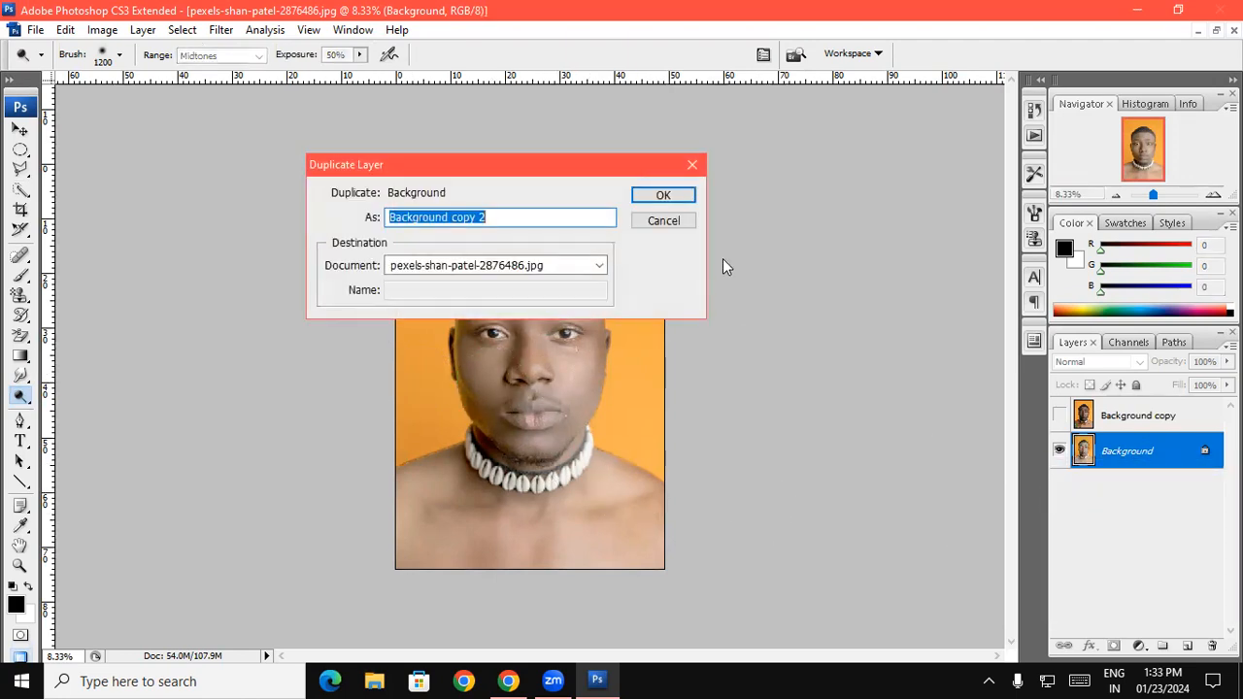
left_click(656, 196)
left_click(1059, 451)
left_click(1110, 488)
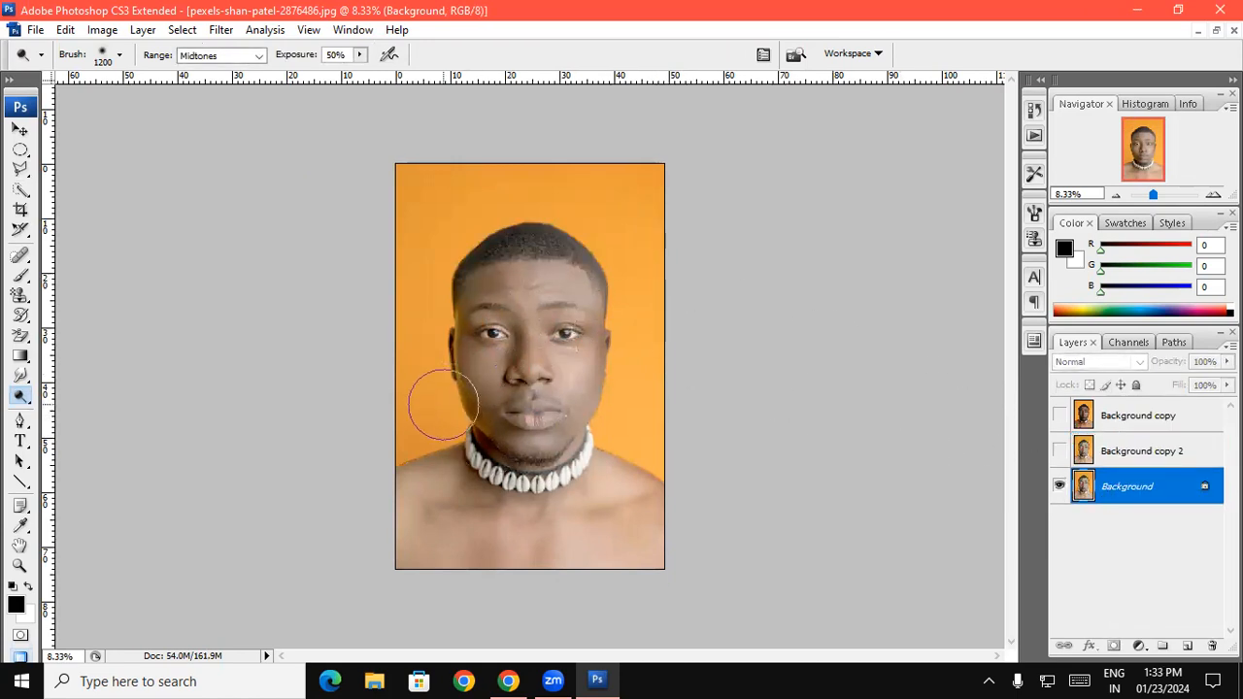
- Darken the man's face, shoulders and chest with size-1600 Burn tool strokes on Midtones at 50% exposure
right_click(24, 399)
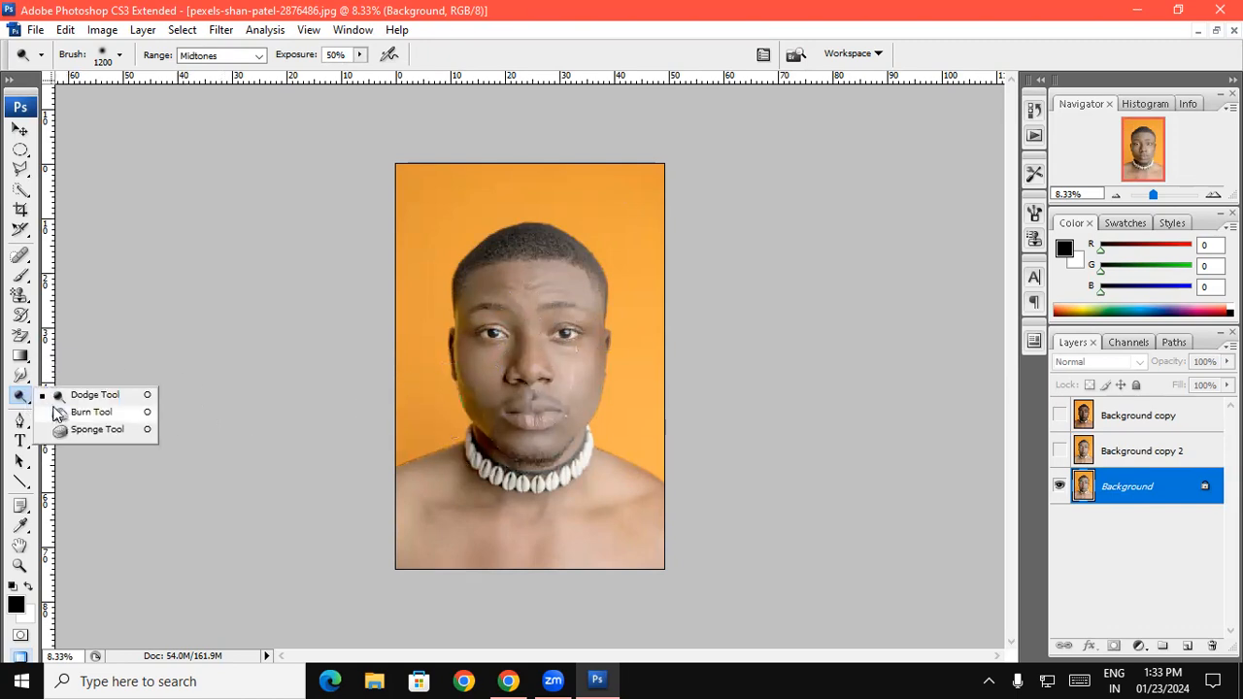
left_click(82, 416)
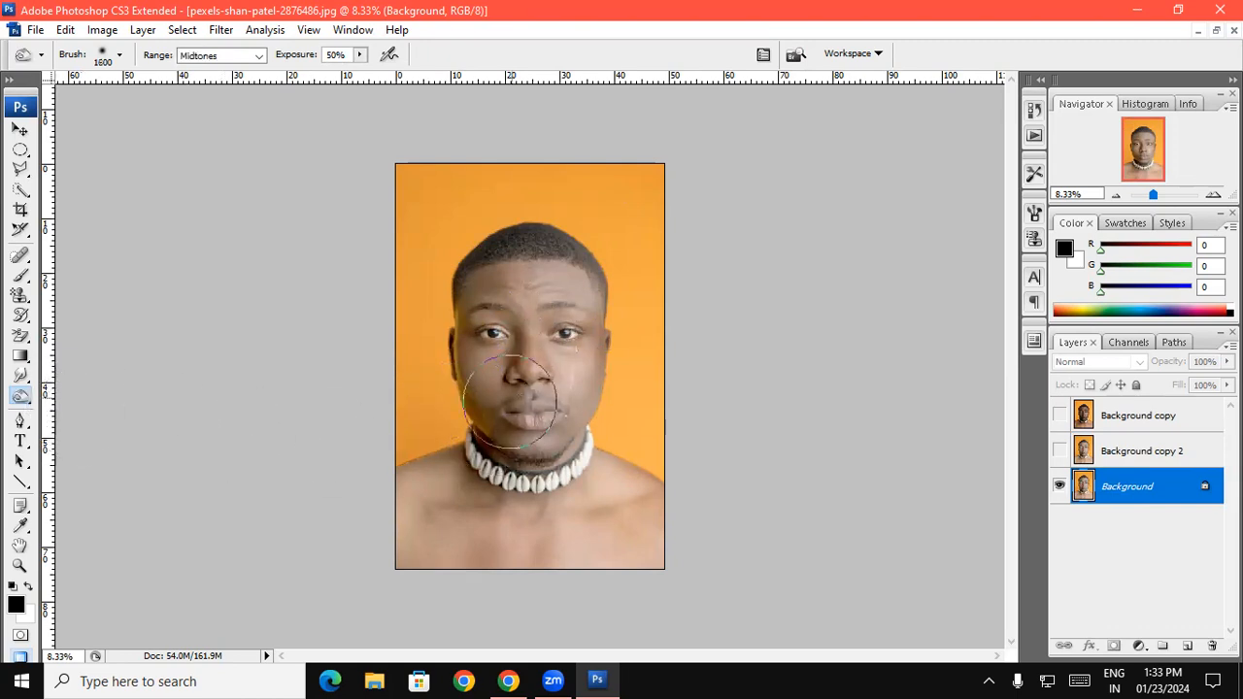
mouse_move(508, 370)
left_mouse_down()
mouse_move(581, 286)
mouse_move(622, 493)
mouse_move(584, 314)
mouse_move(590, 546)
mouse_move(558, 516)
mouse_move(362, 508)
mouse_move(420, 503)
mouse_move(398, 553)
mouse_move(507, 538)
mouse_move(451, 512)
mouse_move(448, 405)
mouse_move(469, 303)
mouse_move(549, 246)
mouse_move(539, 252)
mouse_move(580, 383)
mouse_move(505, 481)
mouse_move(481, 396)
mouse_move(455, 468)
mouse_move(371, 509)
mouse_move(733, 509)
mouse_move(436, 560)
mouse_move(610, 509)
mouse_move(564, 292)
mouse_move(529, 281)
left_mouse_up()
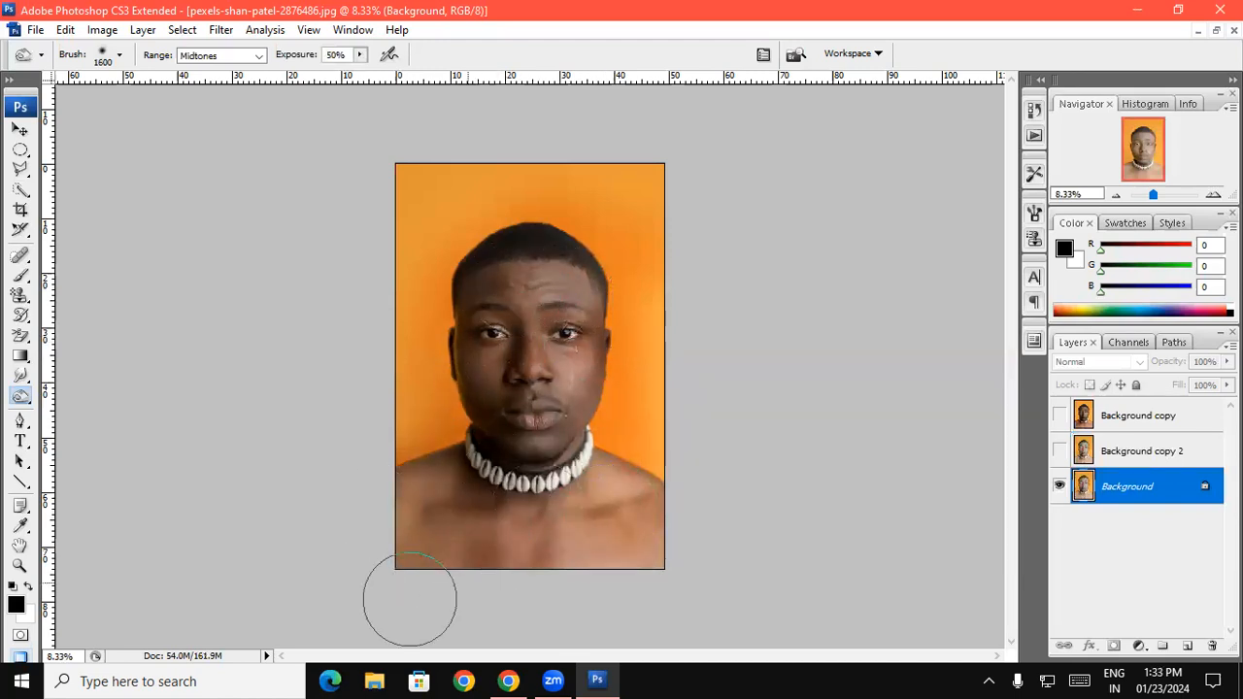
mouse_move(660, 530)
left_mouse_down()
mouse_move(608, 500)
mouse_move(652, 565)
mouse_move(600, 520)
left_mouse_up()
mouse_move(374, 533)
left_mouse_down()
mouse_move(435, 518)
mouse_move(491, 438)
mouse_move(538, 334)
mouse_move(520, 308)
left_mouse_up()
mouse_move(575, 354)
left_mouse_down()
mouse_move(546, 490)
mouse_move(503, 530)
mouse_move(429, 494)
mouse_move(439, 507)
mouse_move(713, 527)
left_mouse_up()
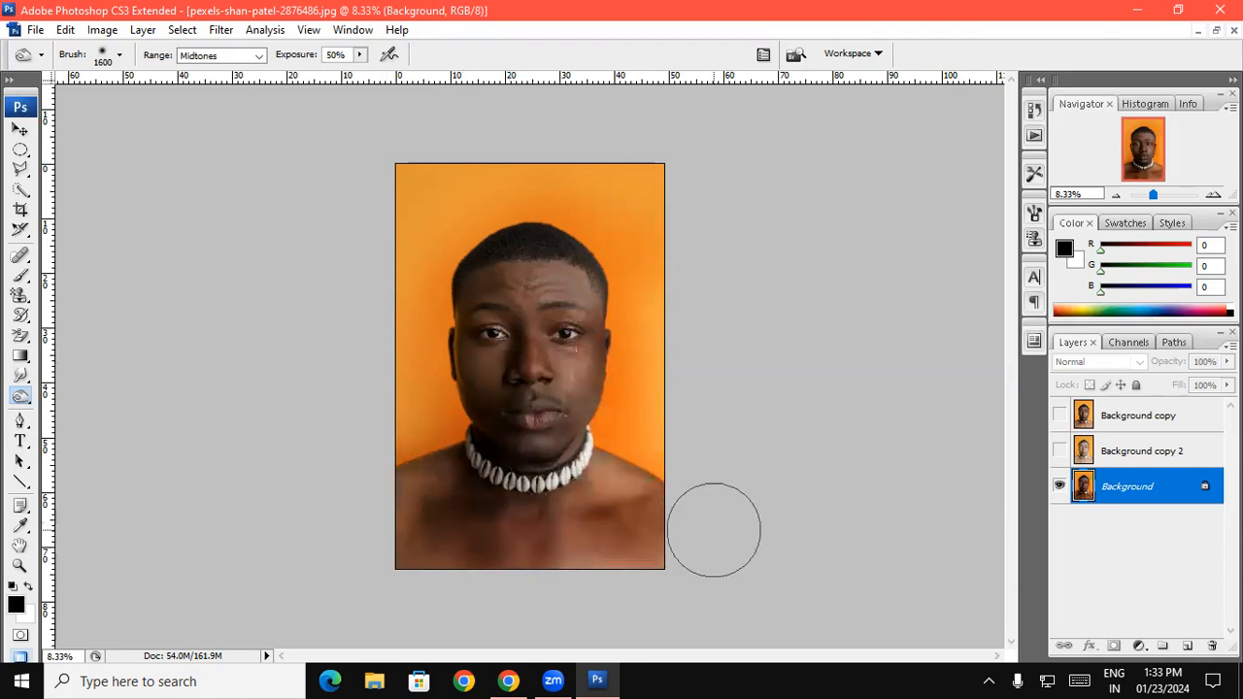
- Compare the burned Background layer with the untouched copy and the lightened copy by toggling the two copies' visibility
left_click(1060, 416)
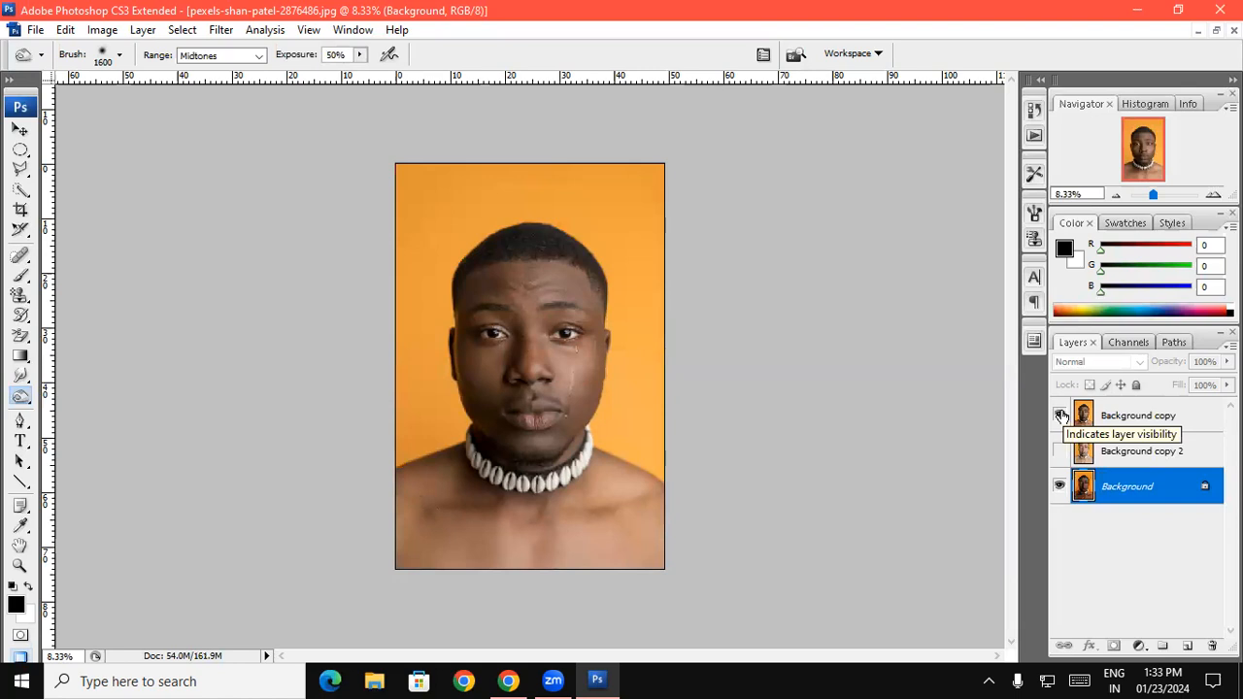
left_click(1060, 416)
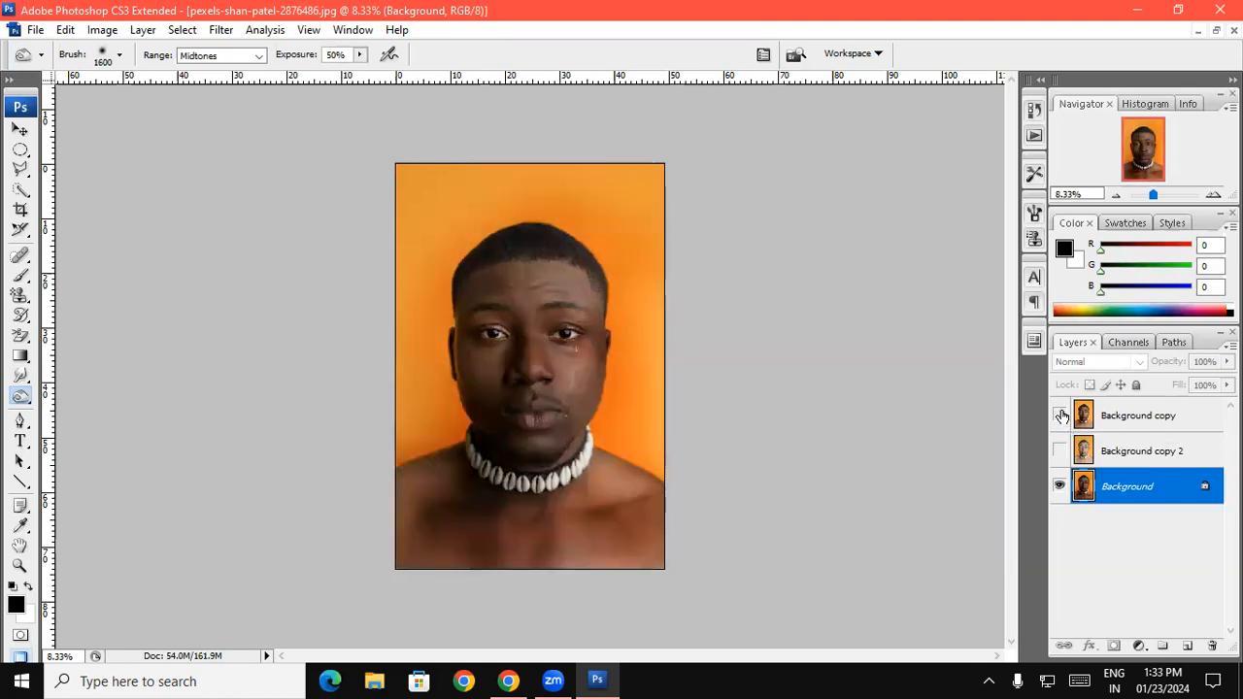
left_click(1060, 416)
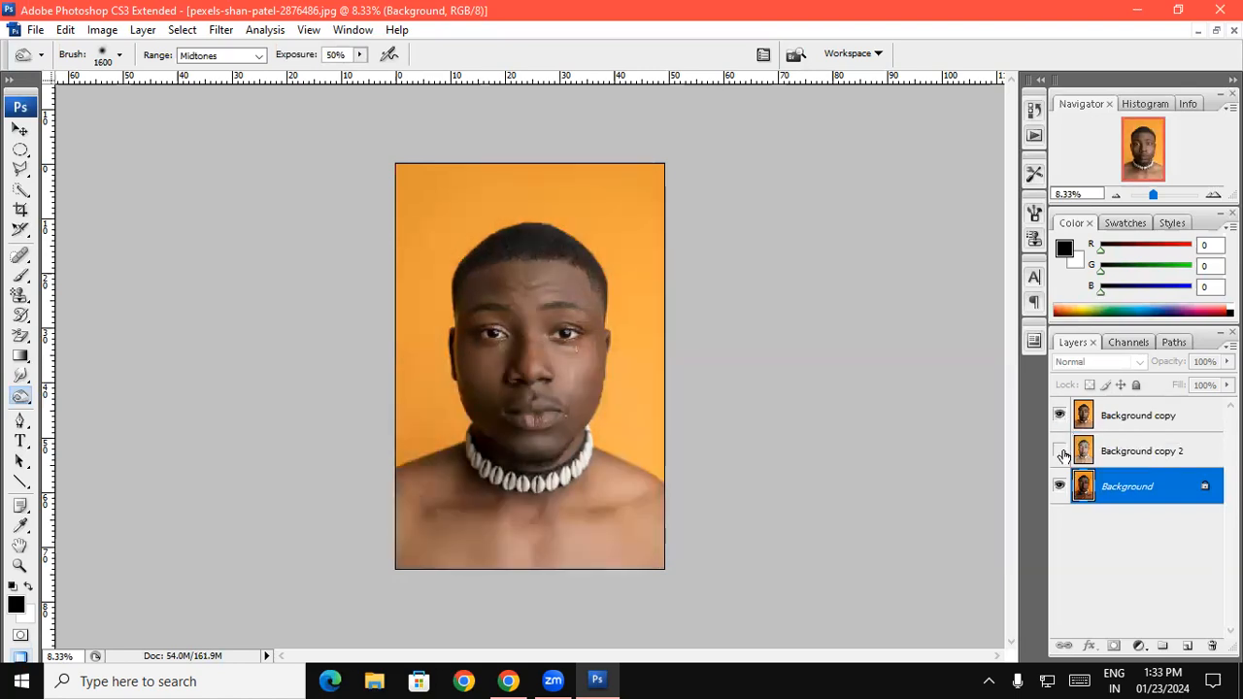
left_click(1061, 452)
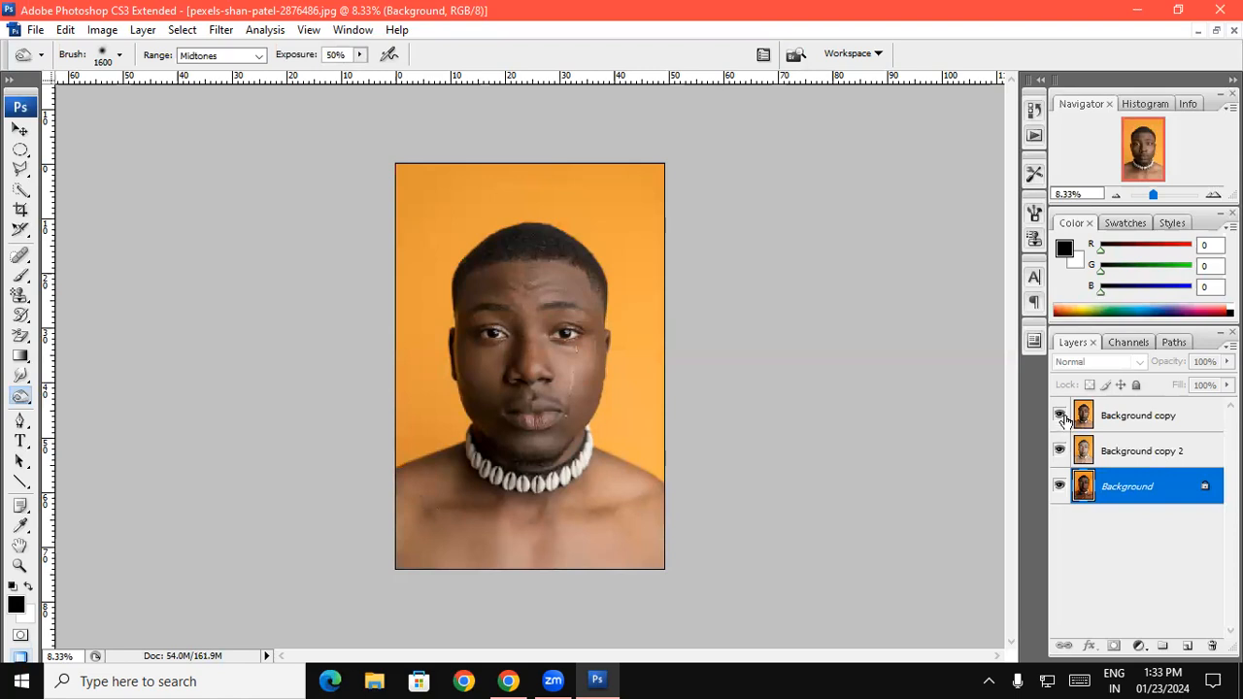
left_click(1061, 415)
left_click(1061, 416)
left_click(1061, 415)
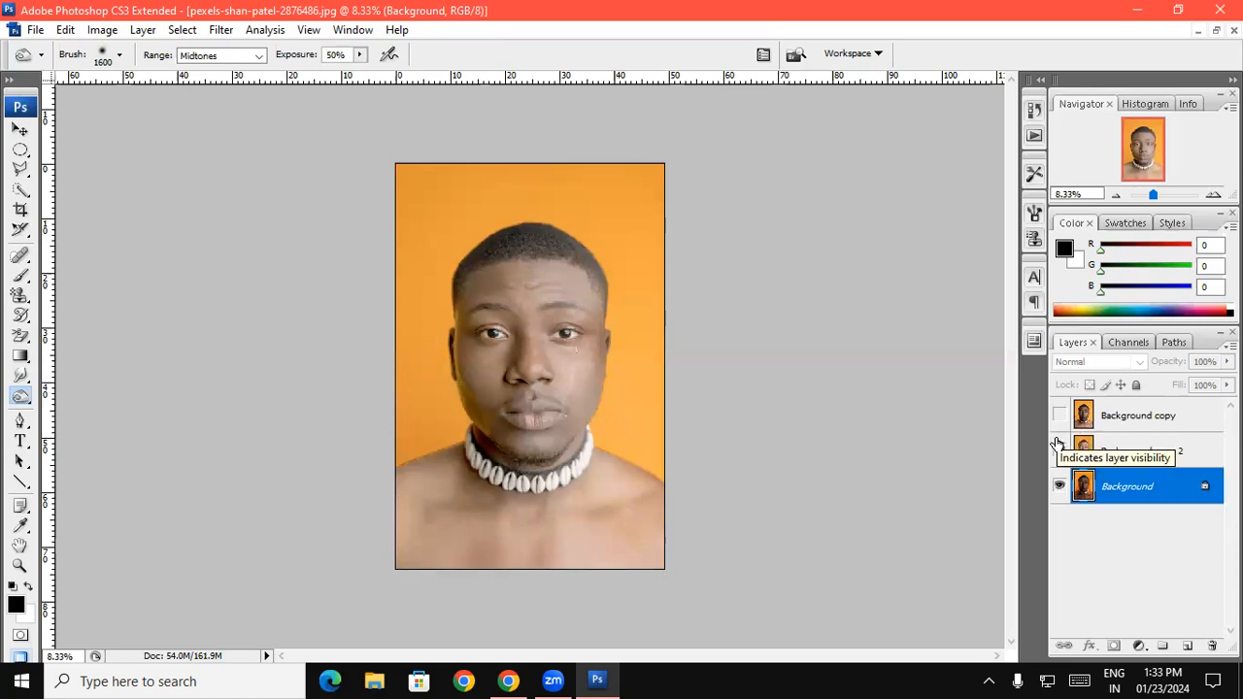
left_click(1060, 450)
left_click(1059, 450)
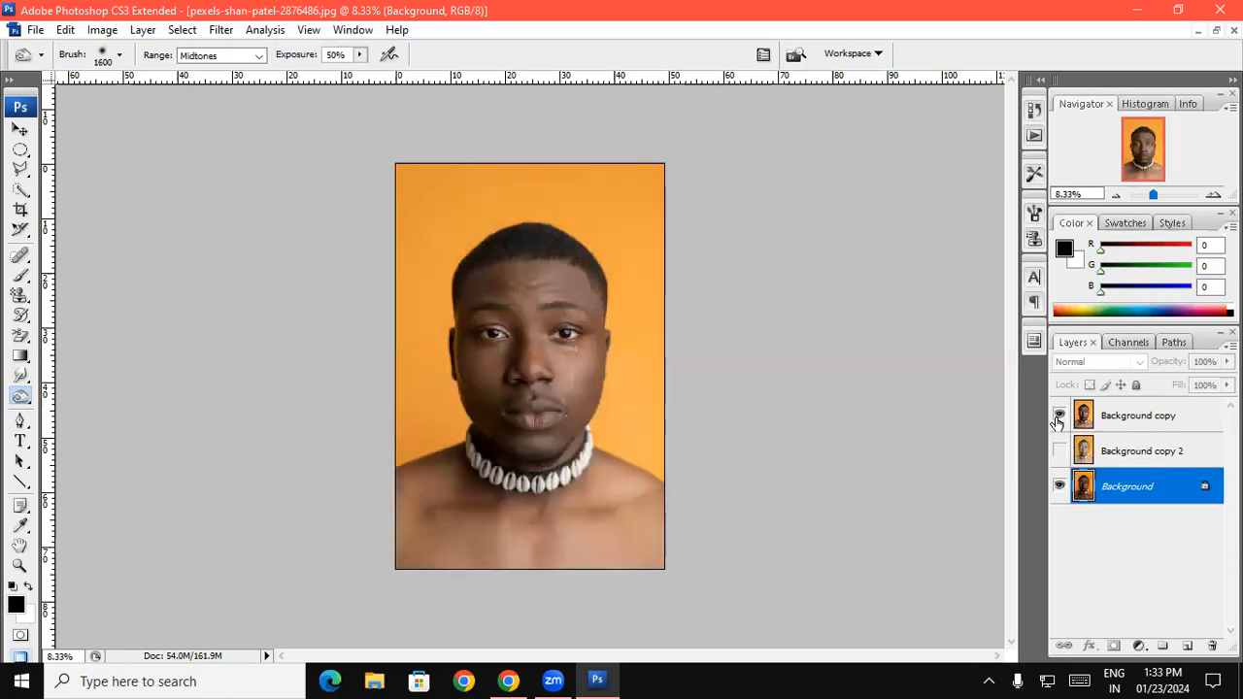
left_click(1058, 417)
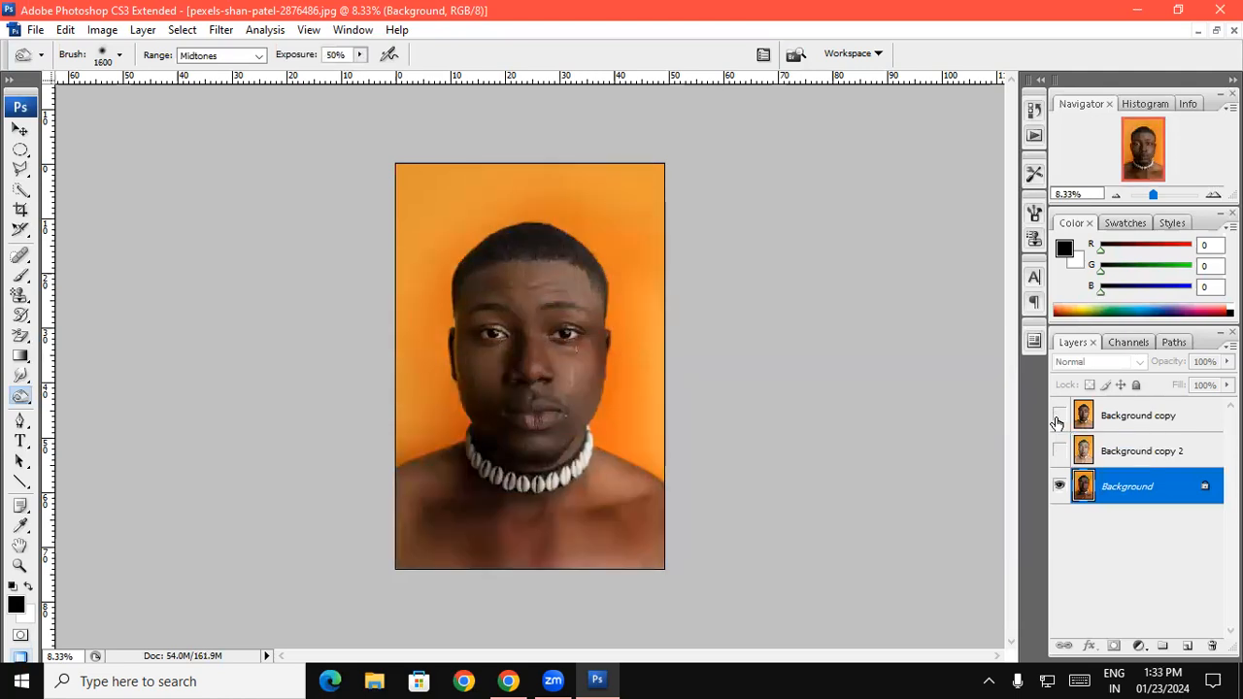
left_click(1058, 417)
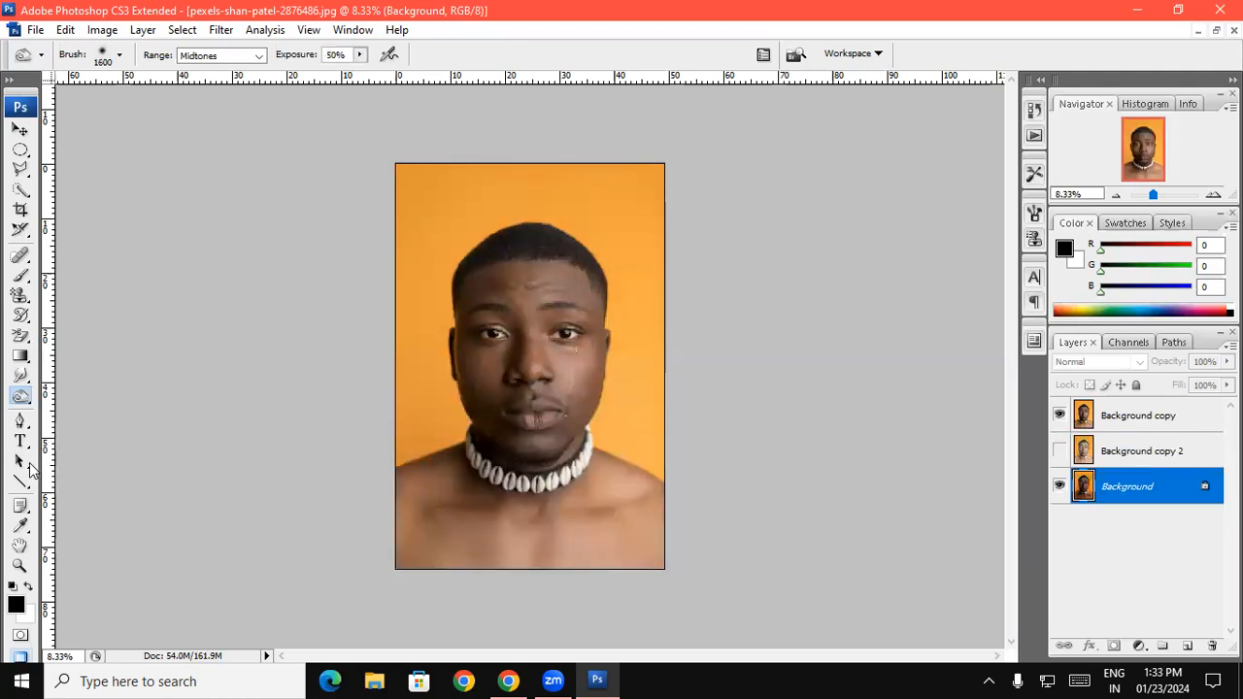
right_click(24, 398)
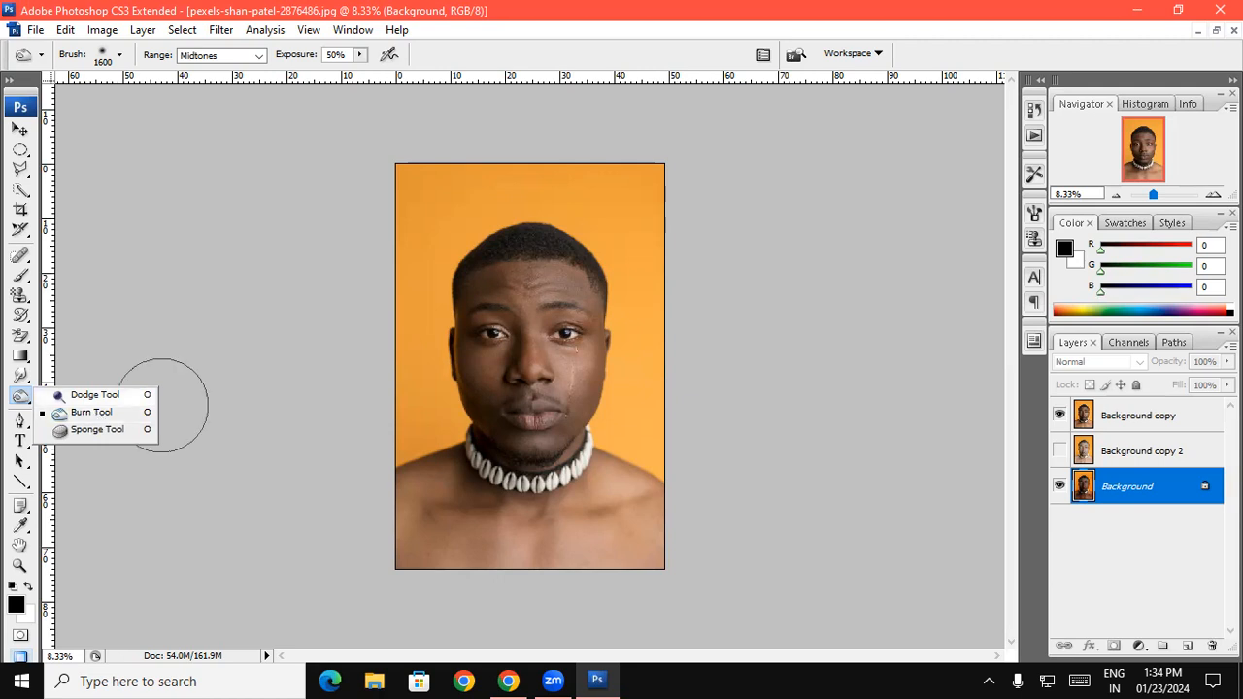
- Hide the burned Background layer and duplicate the untouched Background copy layer within the same document
left_click(1059, 486)
left_click(1103, 415)
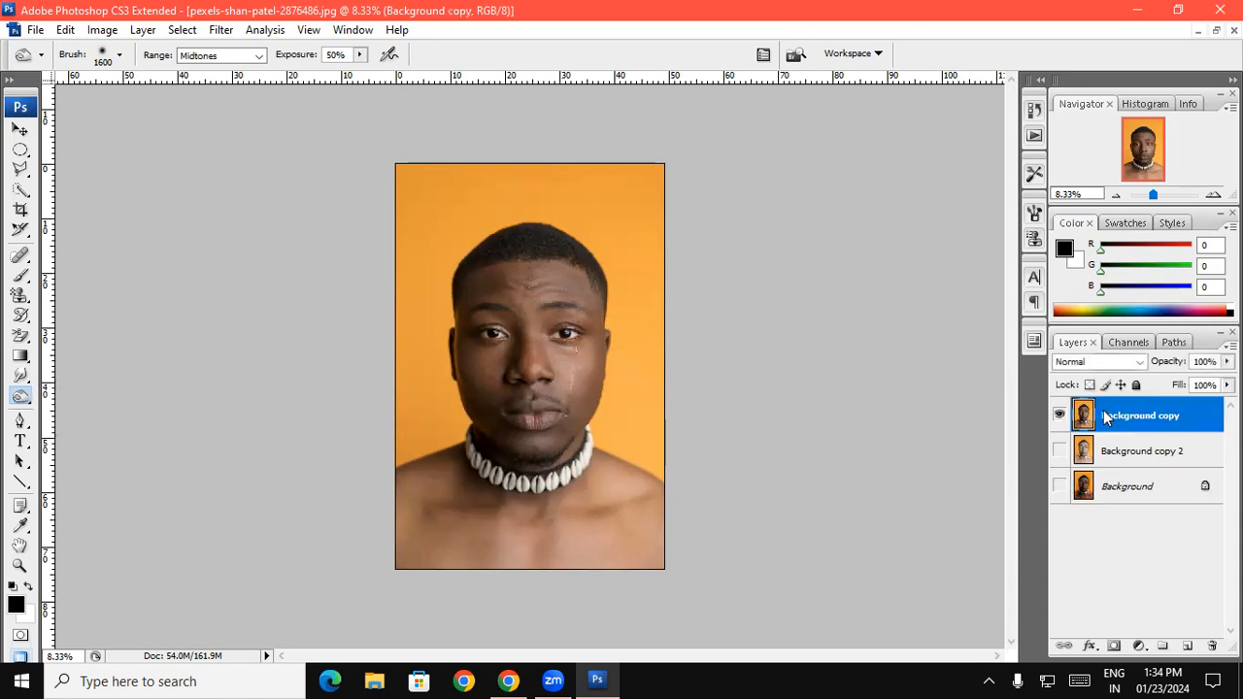
right_click(1103, 415)
left_click(976, 304)
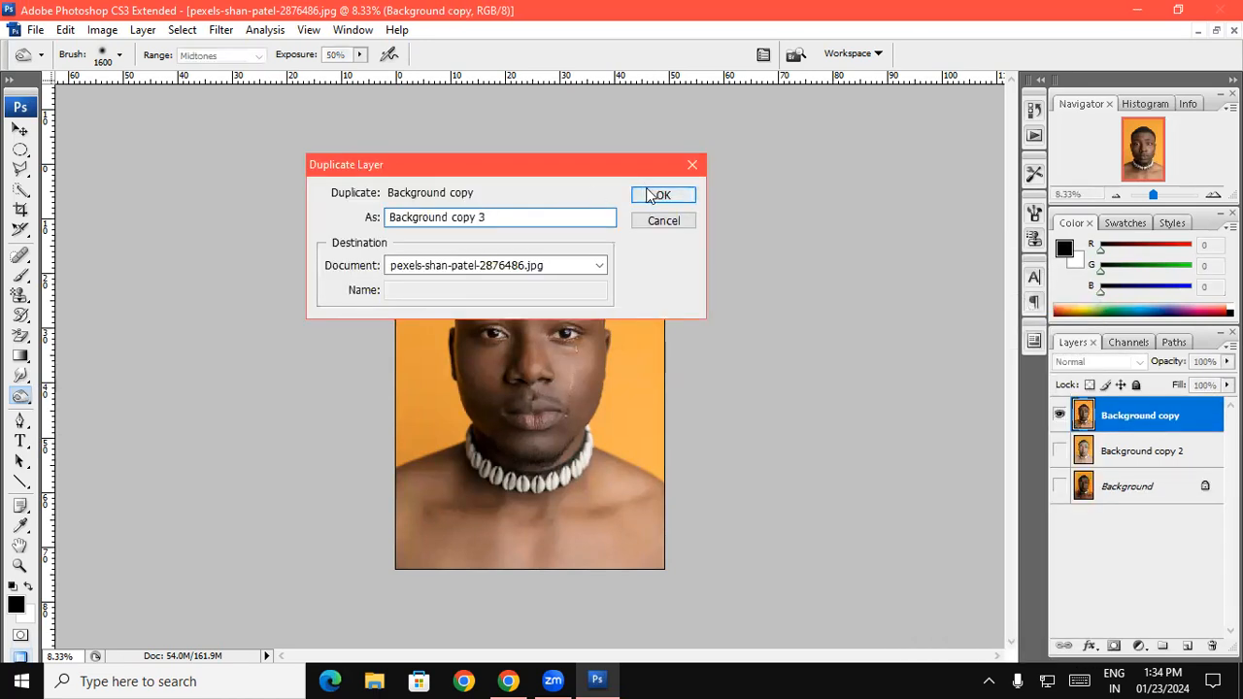
left_click(651, 194)
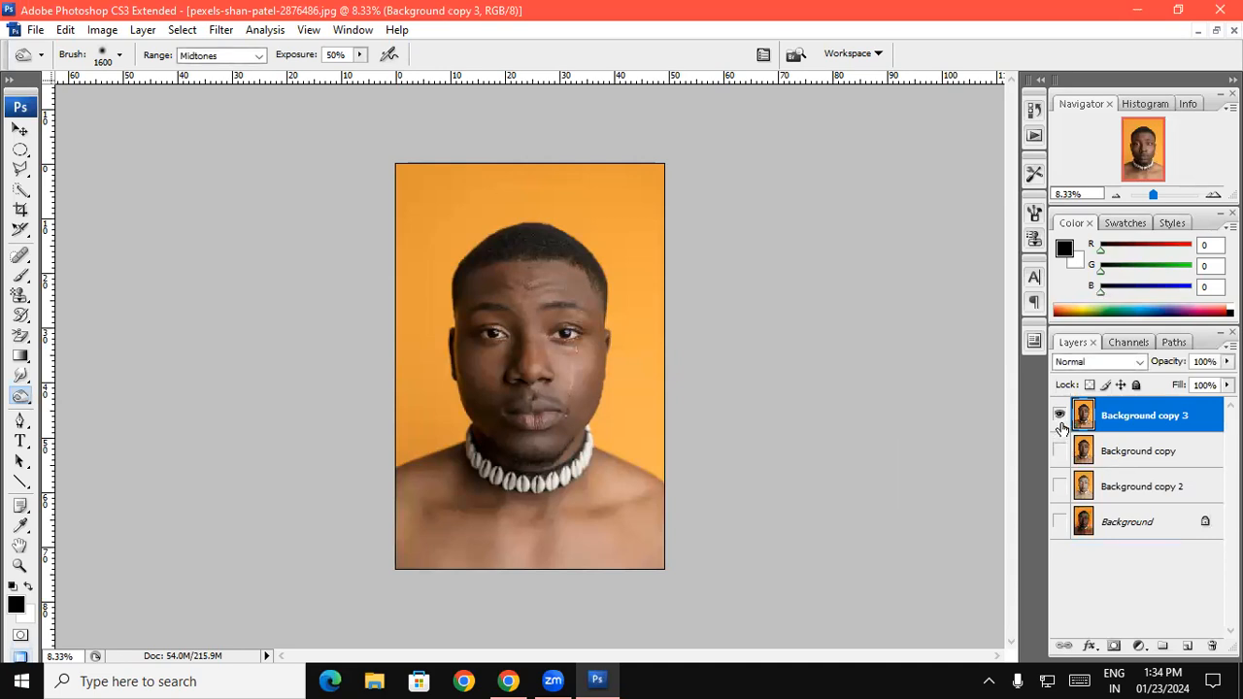
- Fully lock the new duplicate layer at the head of the layer stack
left_click(1135, 386)
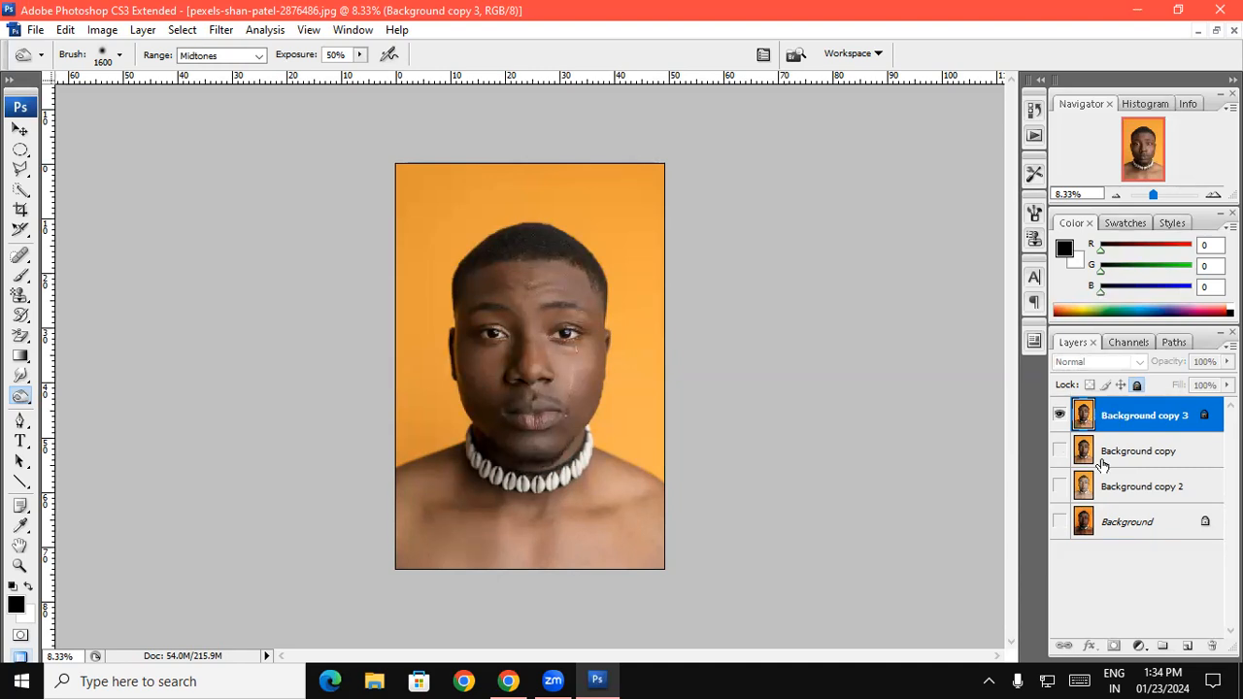
left_click(986, 409)
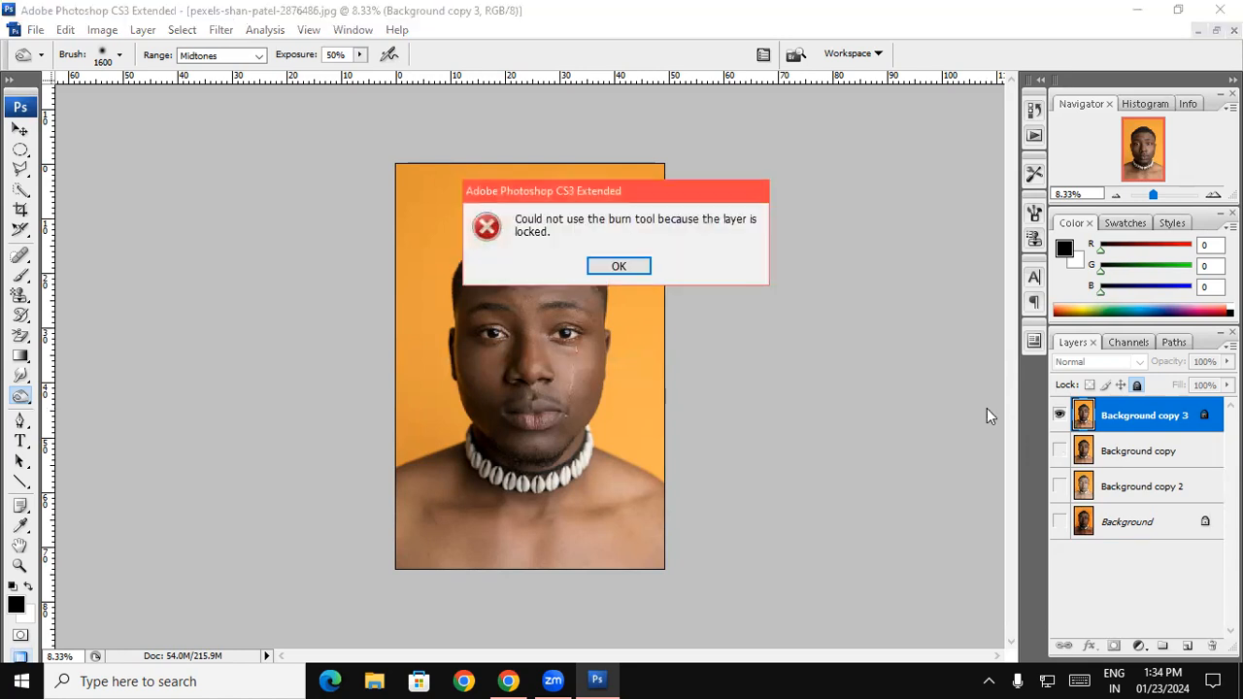
left_click(626, 268)
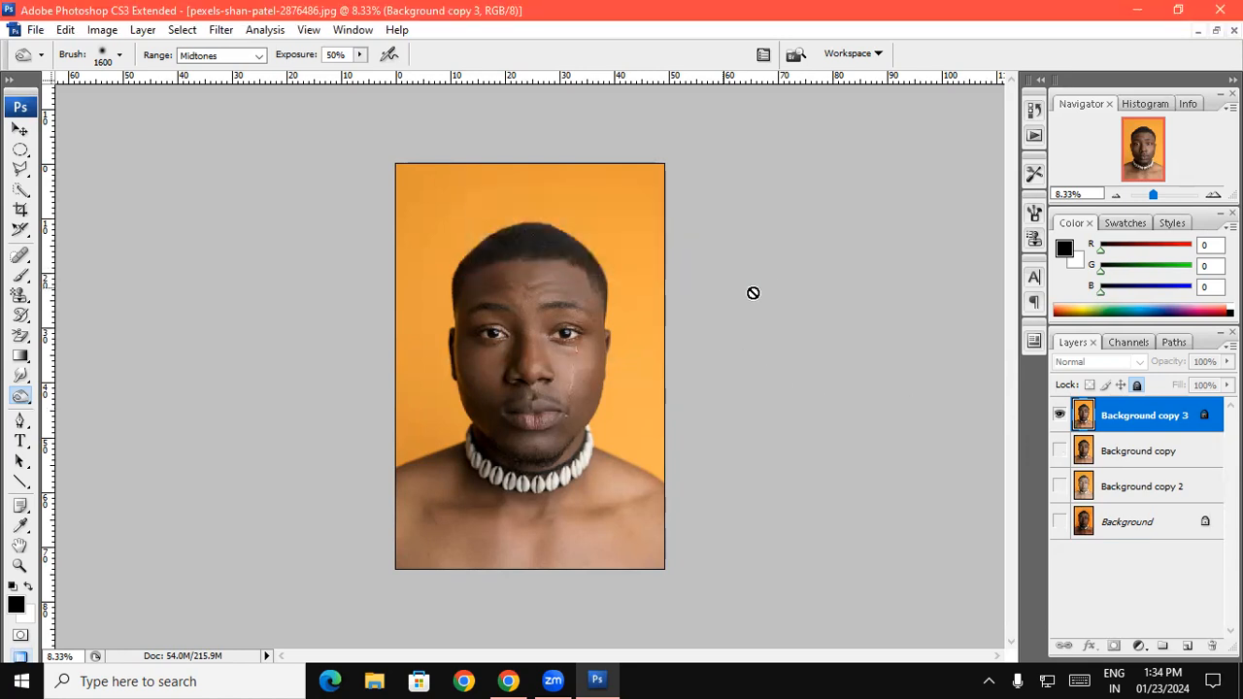
- Compare the locked duplicate with the burned Background layer by switching which one is visible, leaving Background active
left_click(1095, 447)
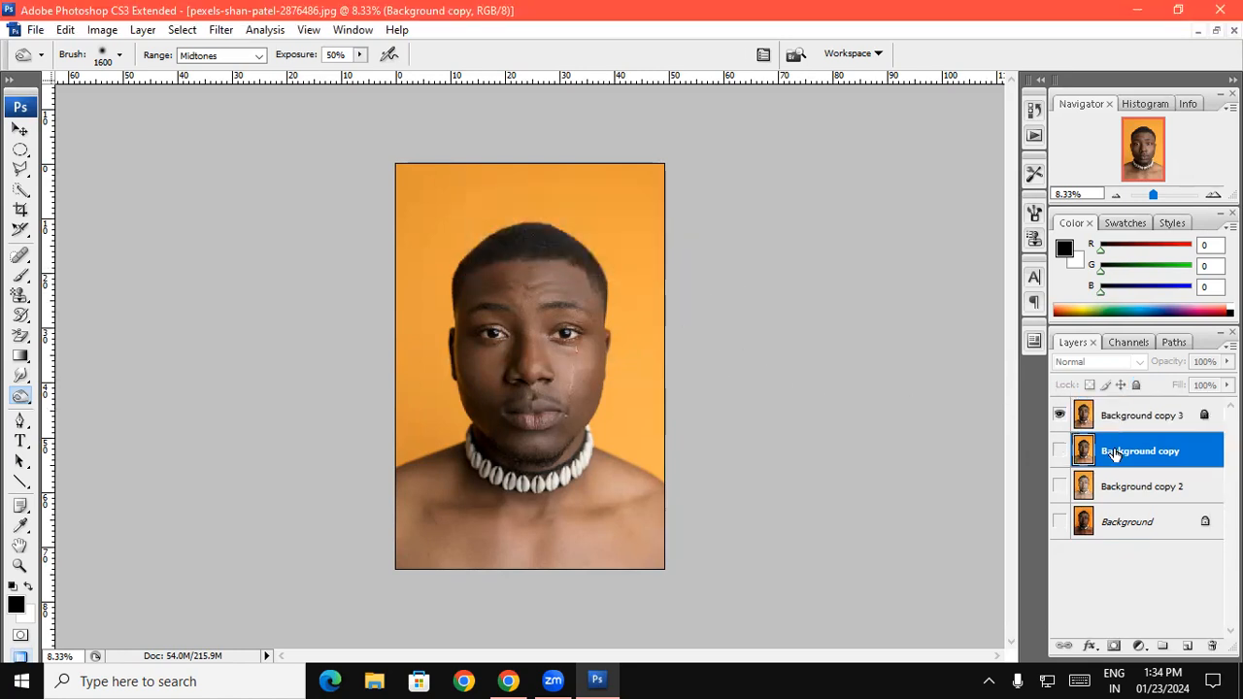
left_click(1104, 524)
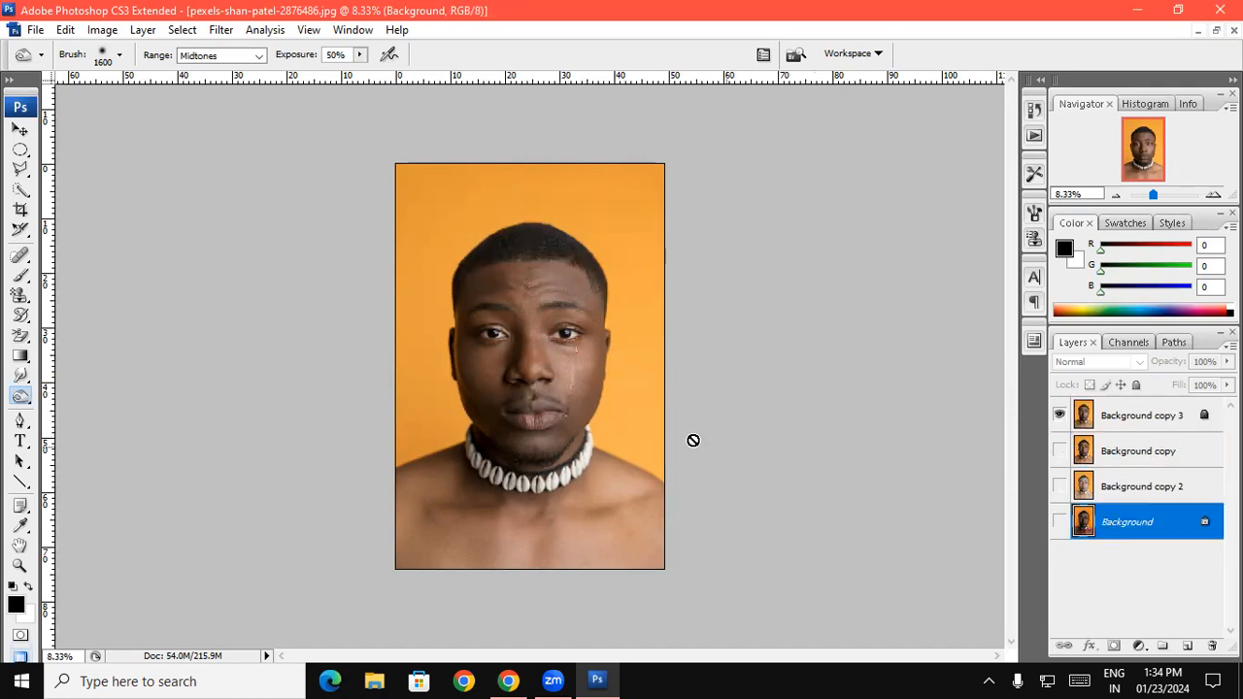
left_click(1059, 415)
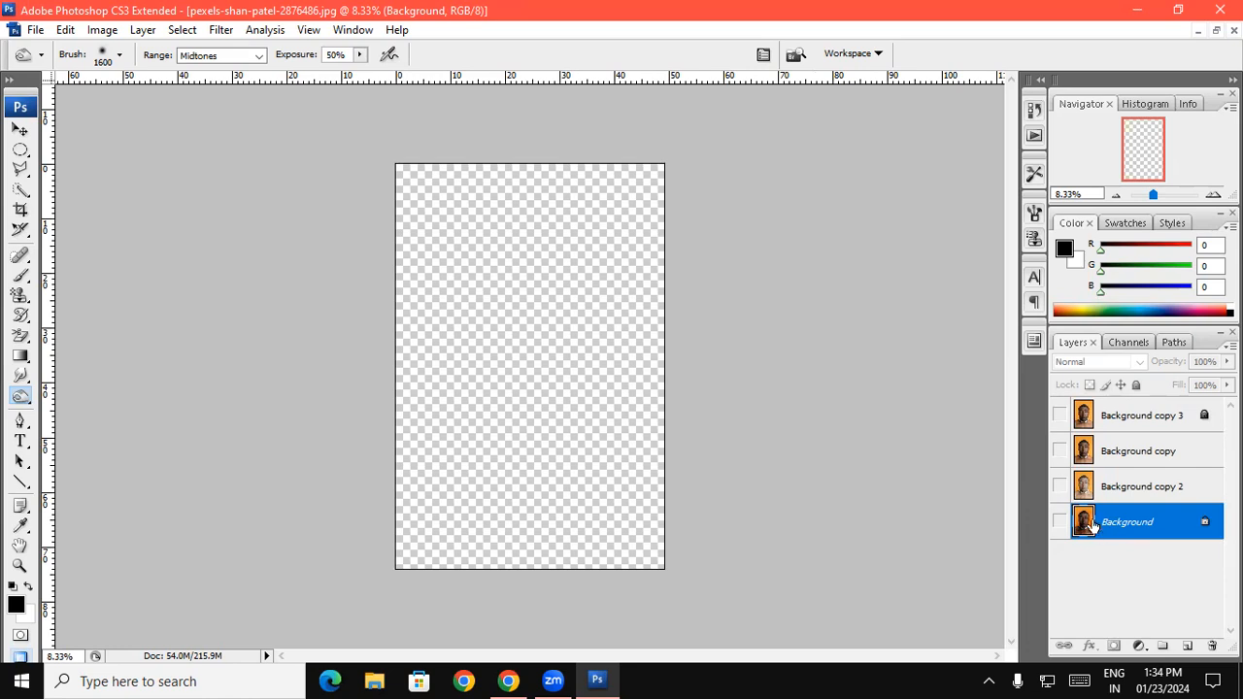
left_click(1059, 522)
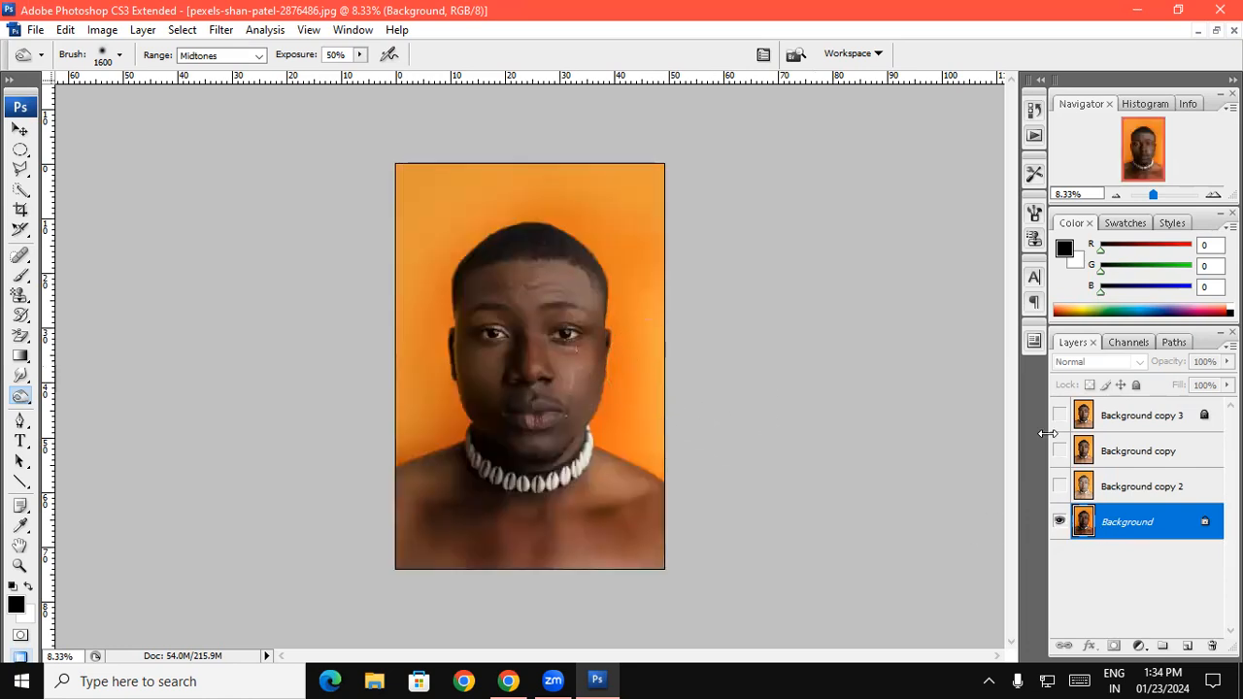
left_click(1113, 418)
left_click(1058, 416)
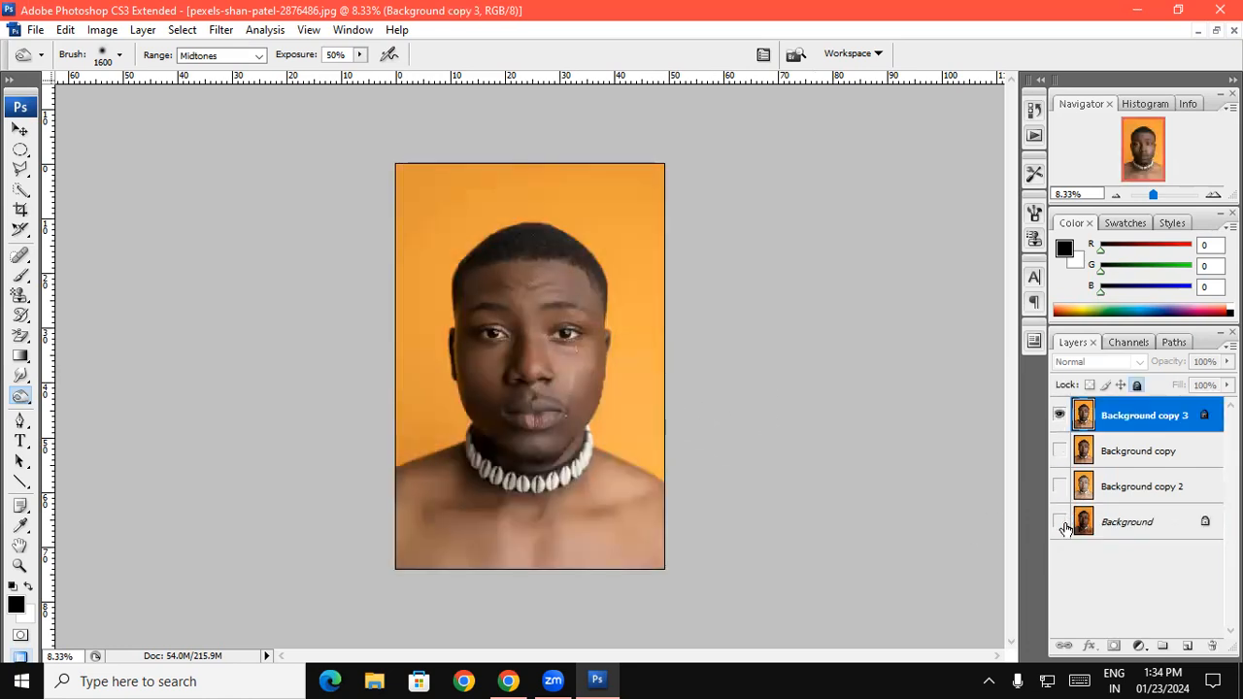
left_click(1116, 522)
left_click(1112, 415)
left_click(1178, 529)
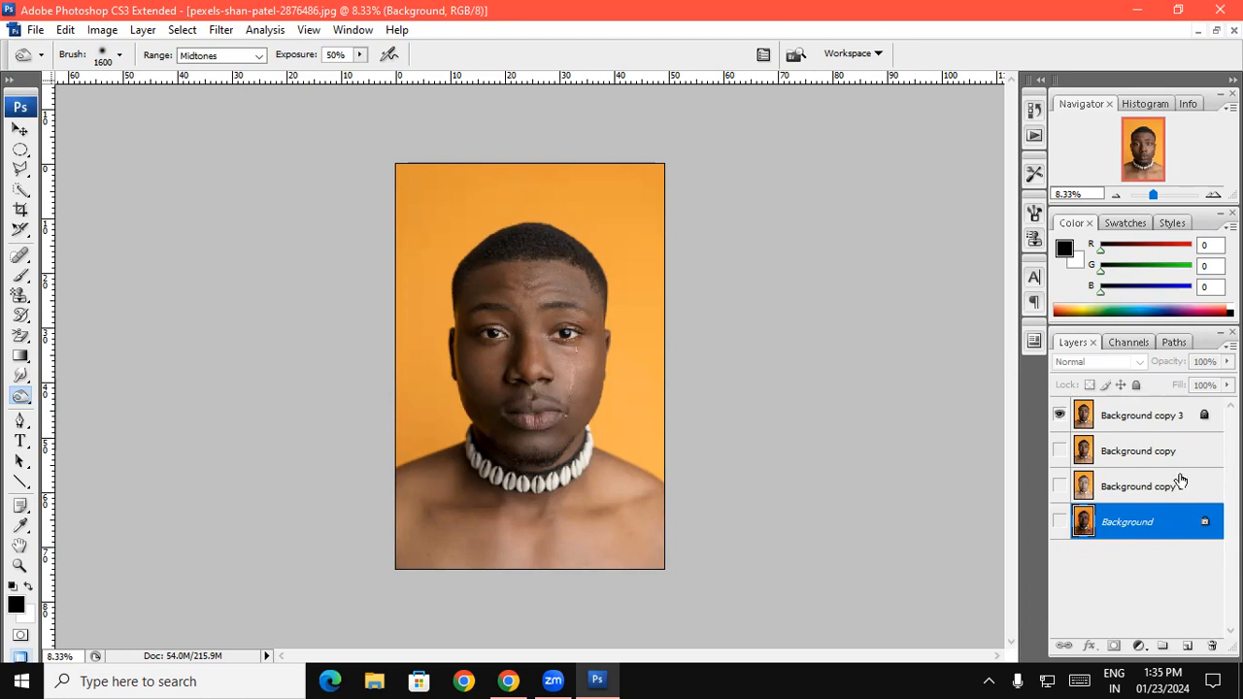
- Convert the locked Background layer into a regular unlocked layer in Normal mode at 100% opacity and keep it active
double_click(1205, 524)
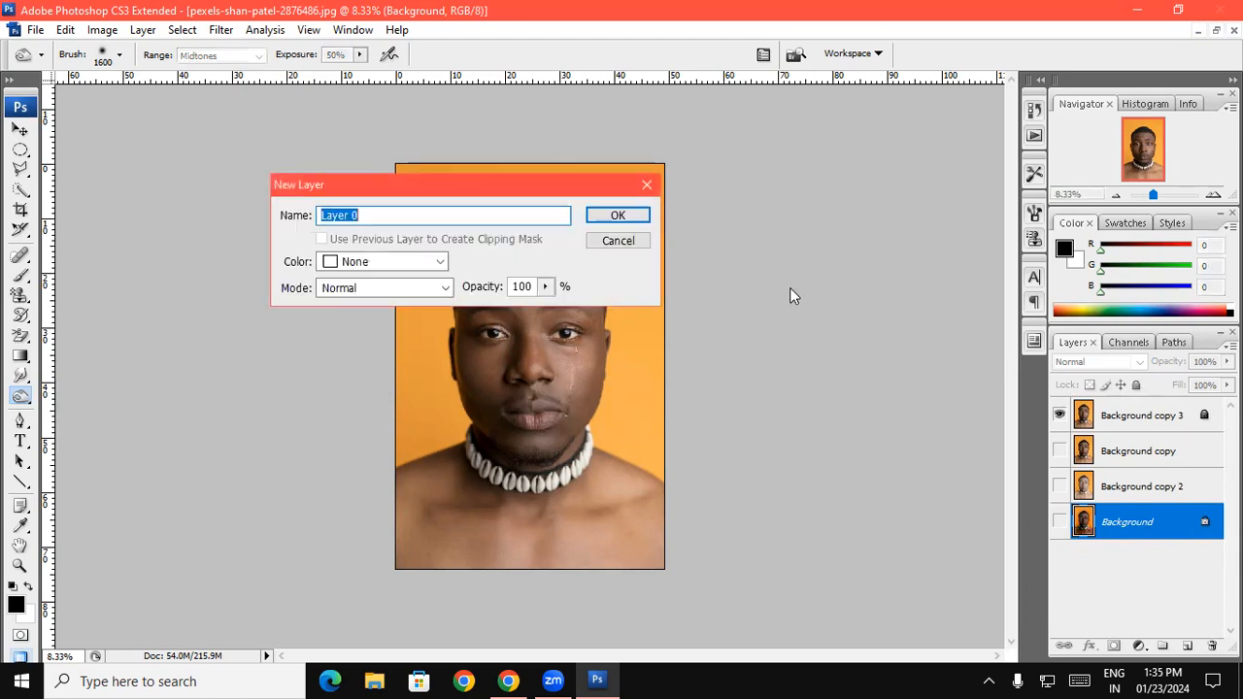
left_click(643, 214)
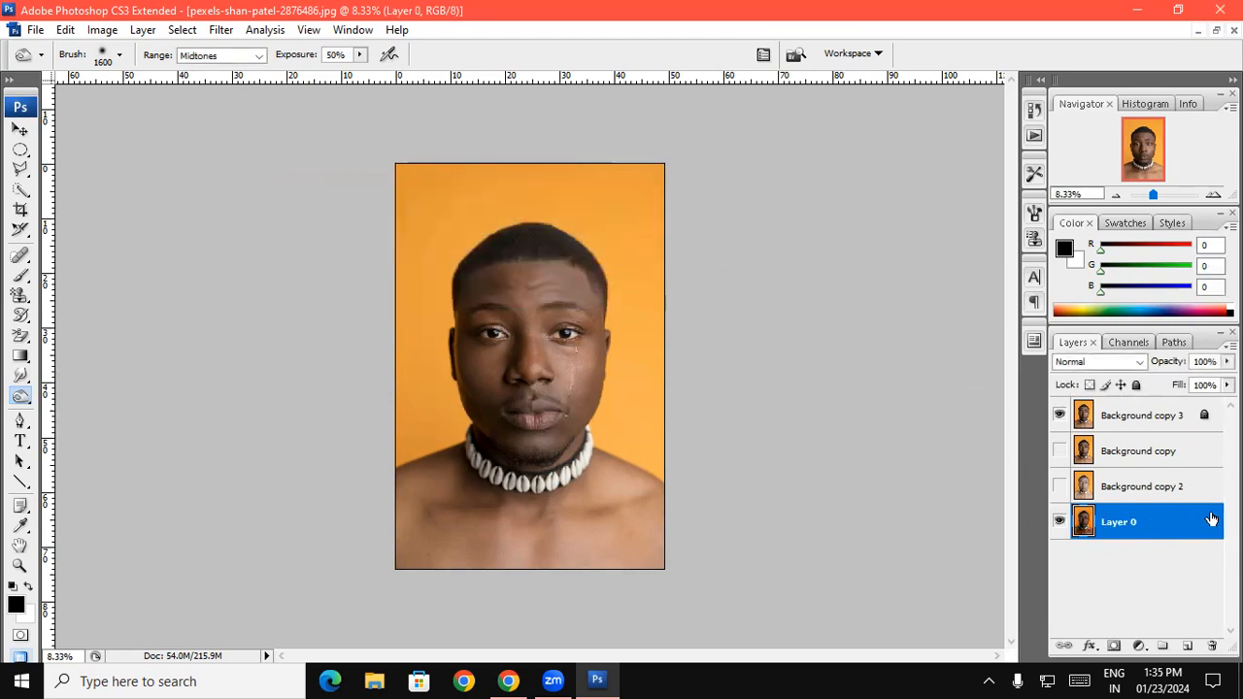
left_click(1160, 422)
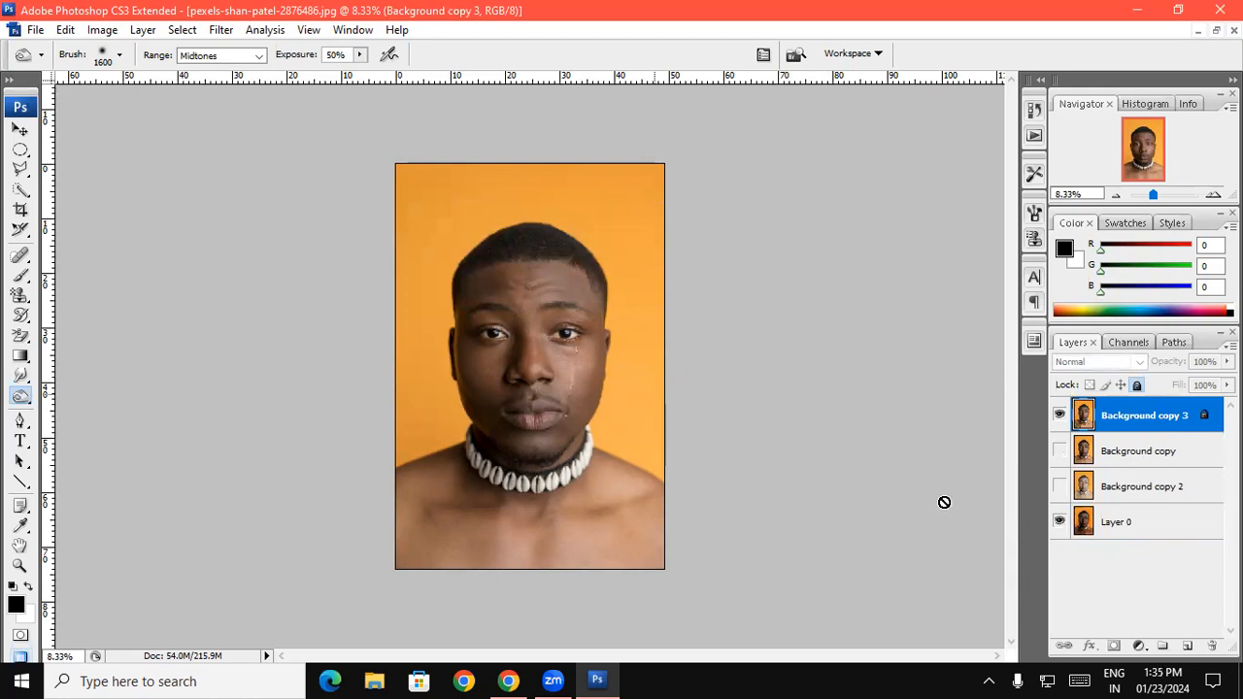
left_click(1110, 526)
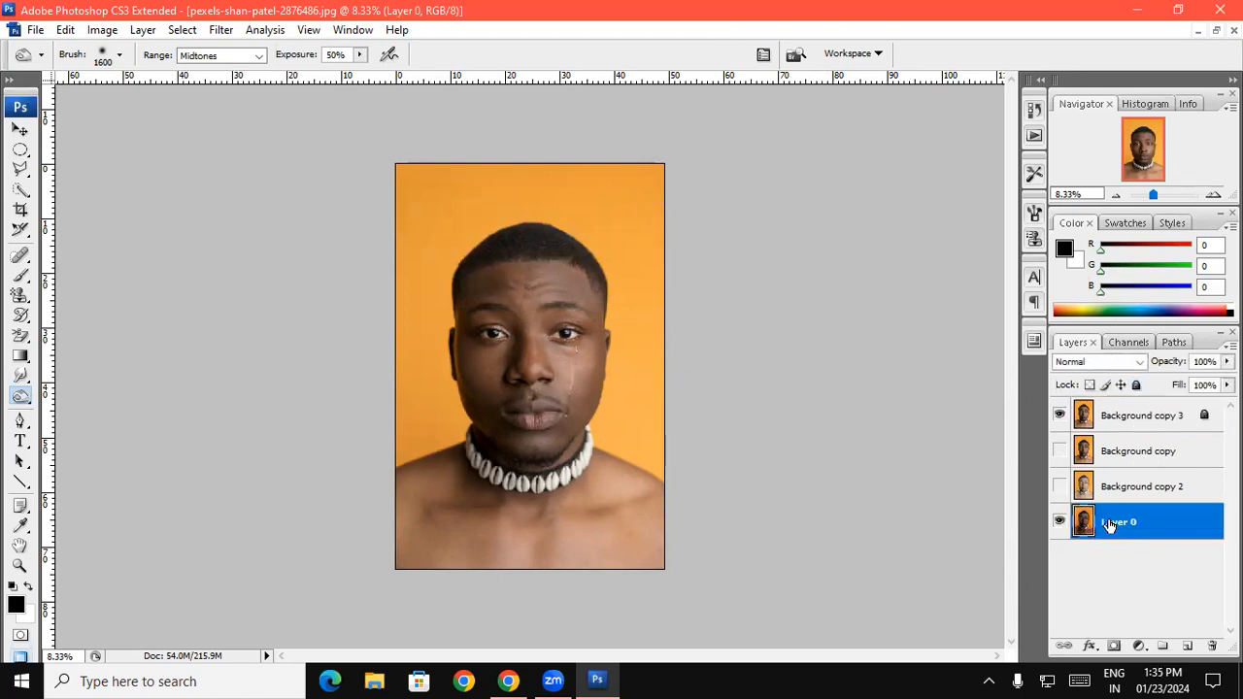
- Hide the locked duplicate and show the burned Background layer on its own as the active layer
left_click(1058, 415)
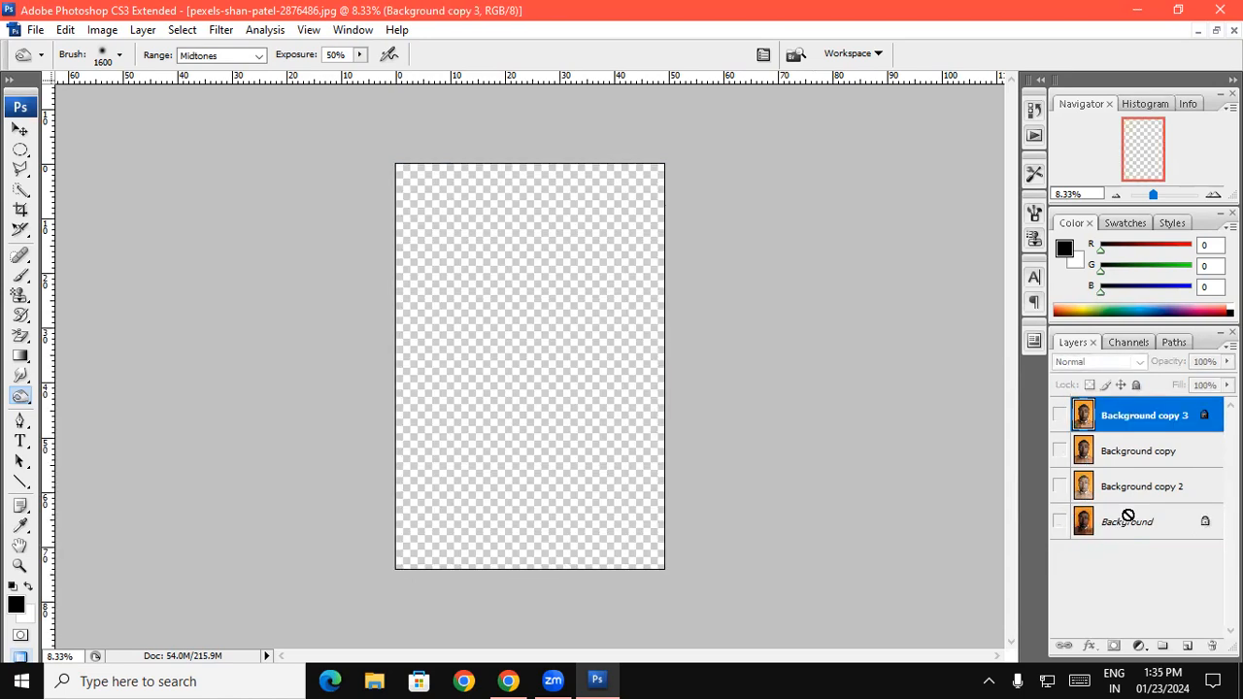
left_click(1109, 527)
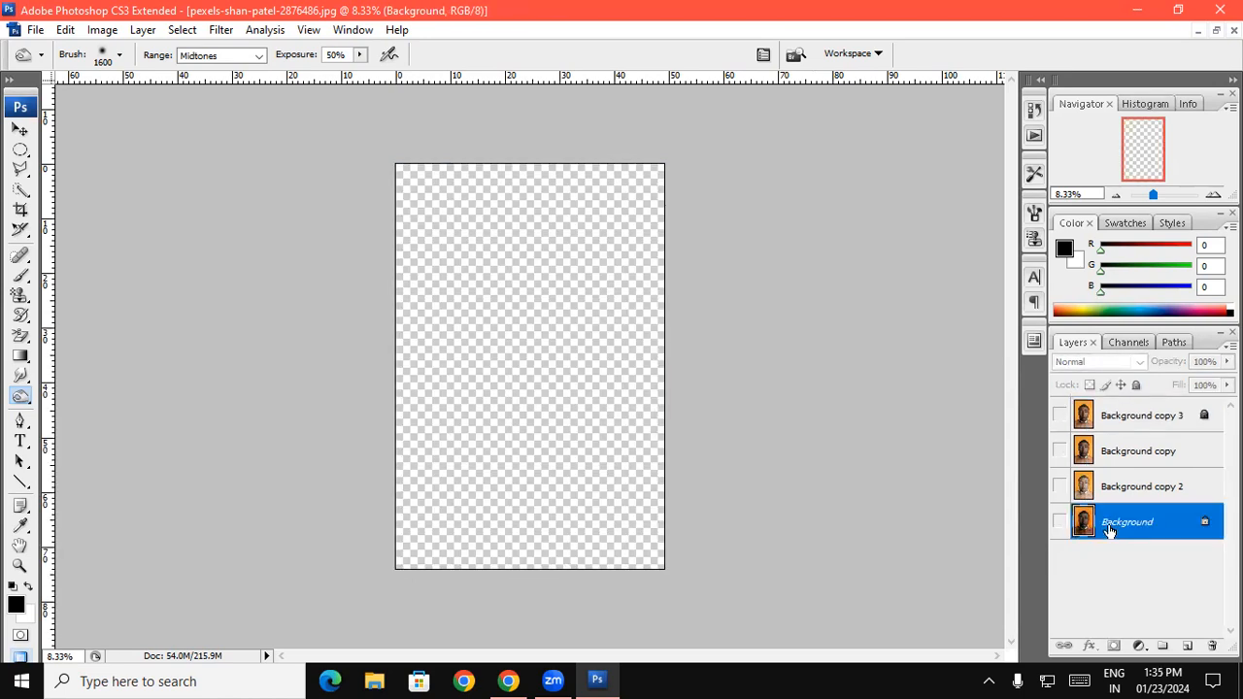
left_click(1058, 522)
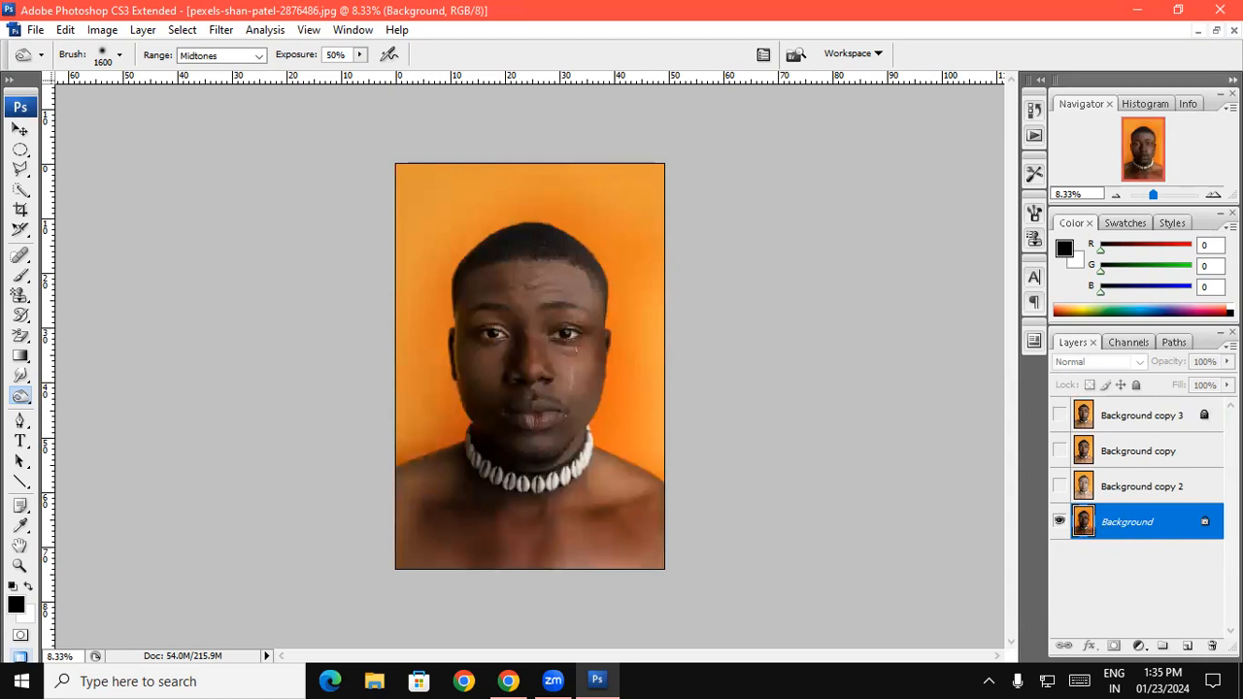
- Close the shell-necklace portrait without saving and bring up the smiling man's photo in a maximized document window
left_click(1233, 30)
left_click(624, 276)
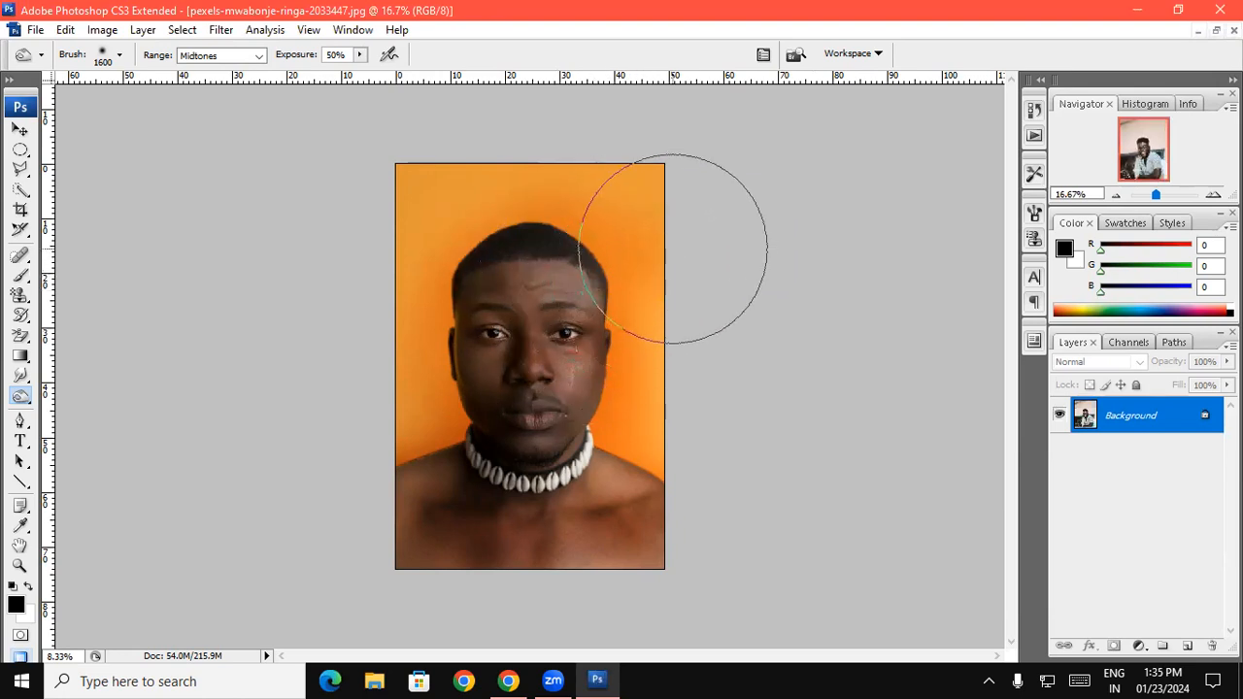
left_click(1197, 30)
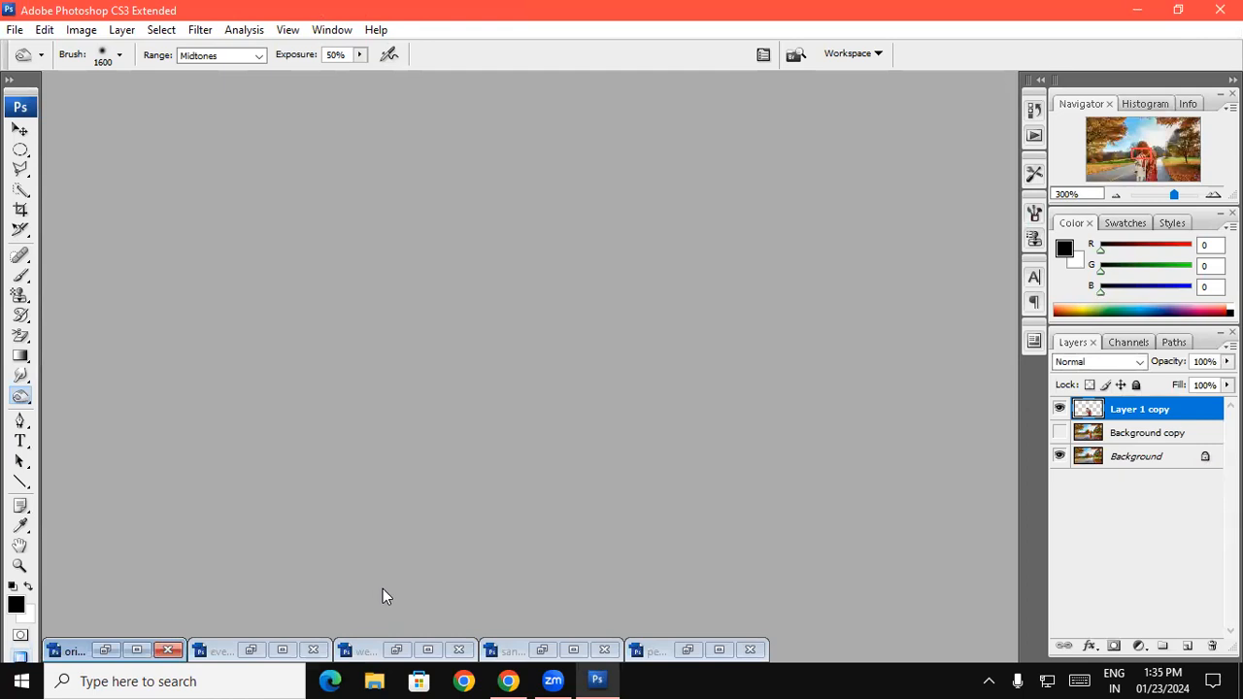
left_click(105, 649)
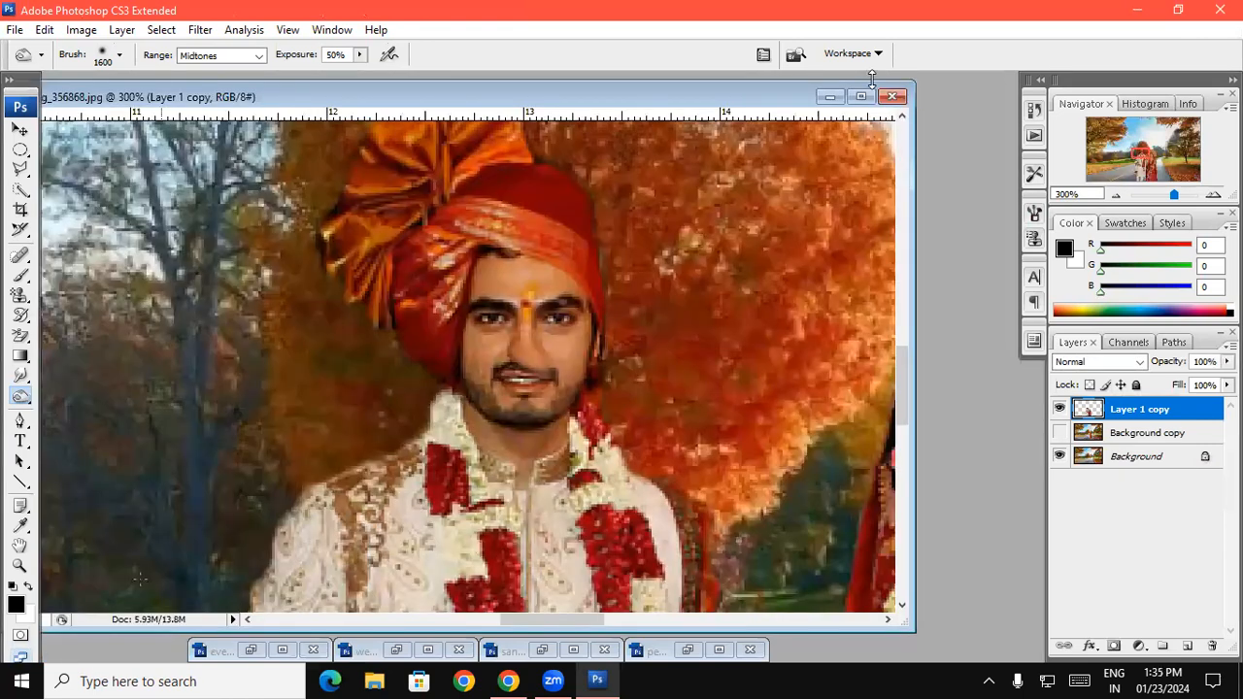
left_click(830, 96)
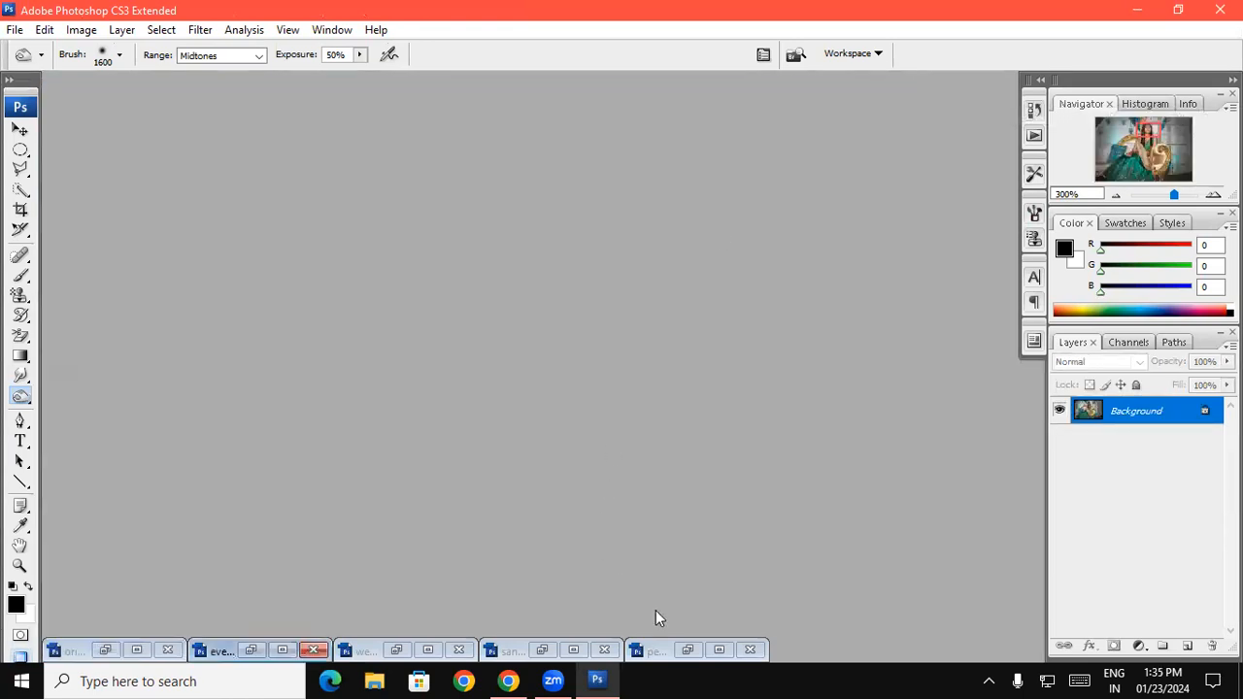
left_click(688, 650)
left_click(441, 119)
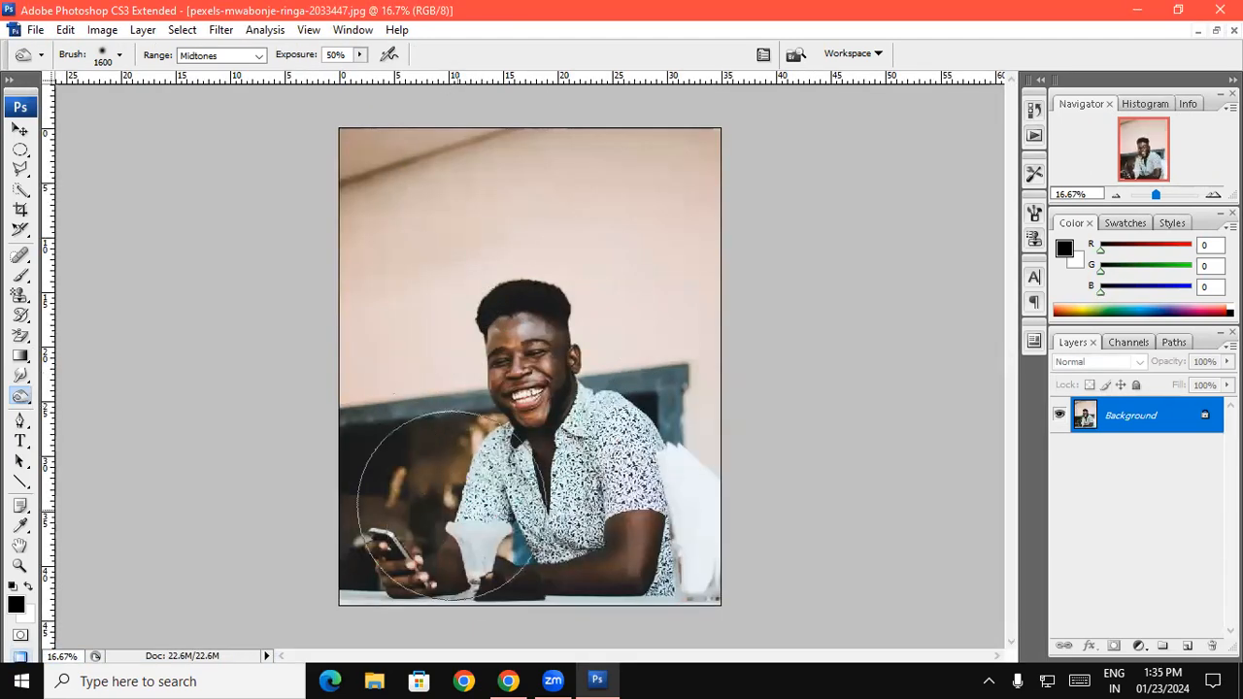
- Try lightening the smiling man's photo with the size-1200 Dodge tool on Midtones at 50% exposure, and undo it
left_click(29, 401)
left_click(87, 412)
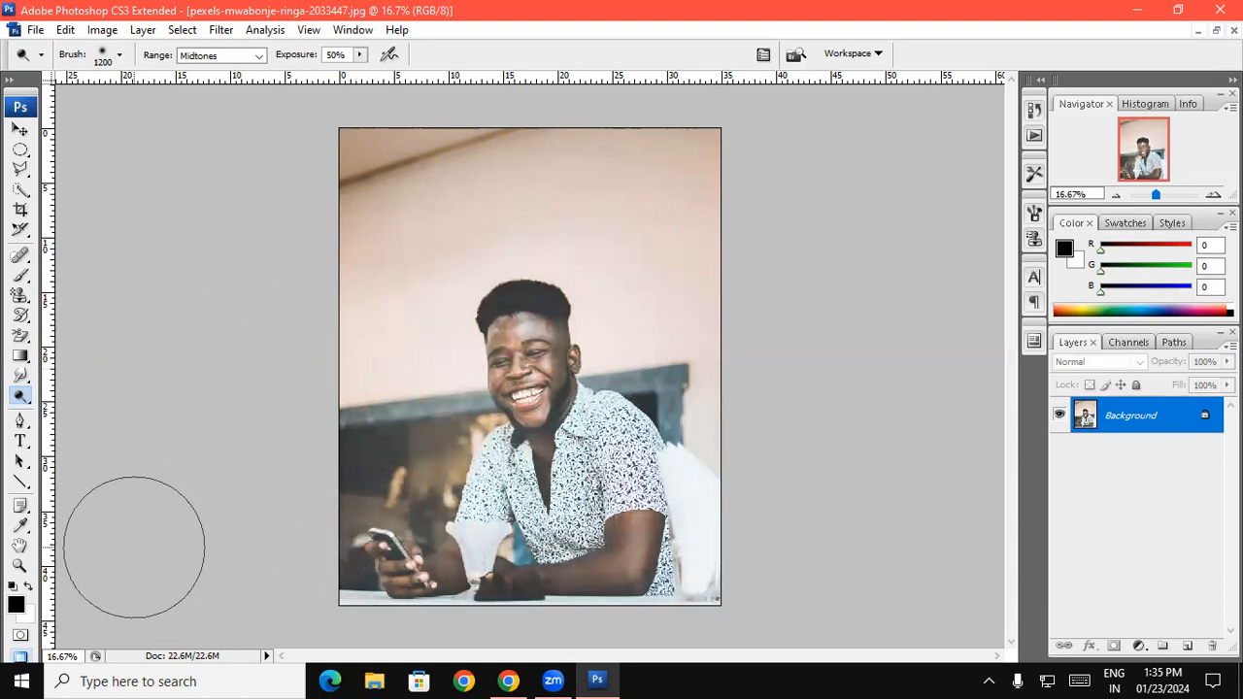
key("ctrl+z")
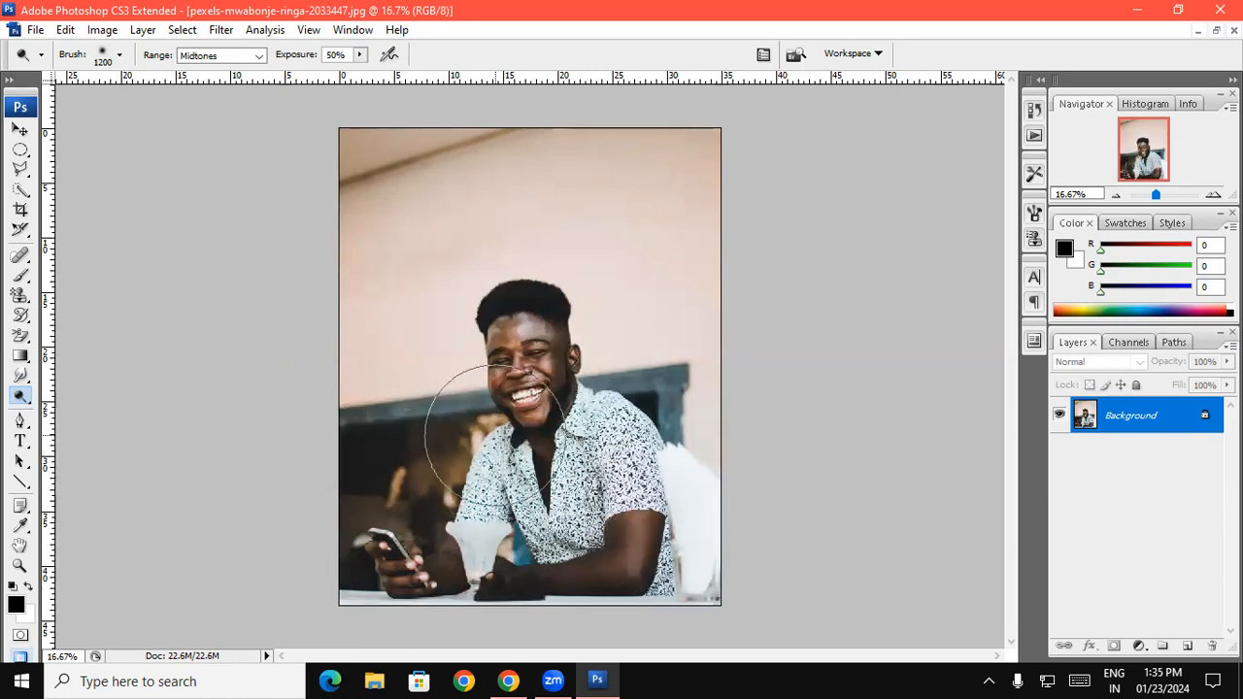
- Try adjusting the black output level of the whole photo with Levels, and discard the adjustment
key("ctrl+l")
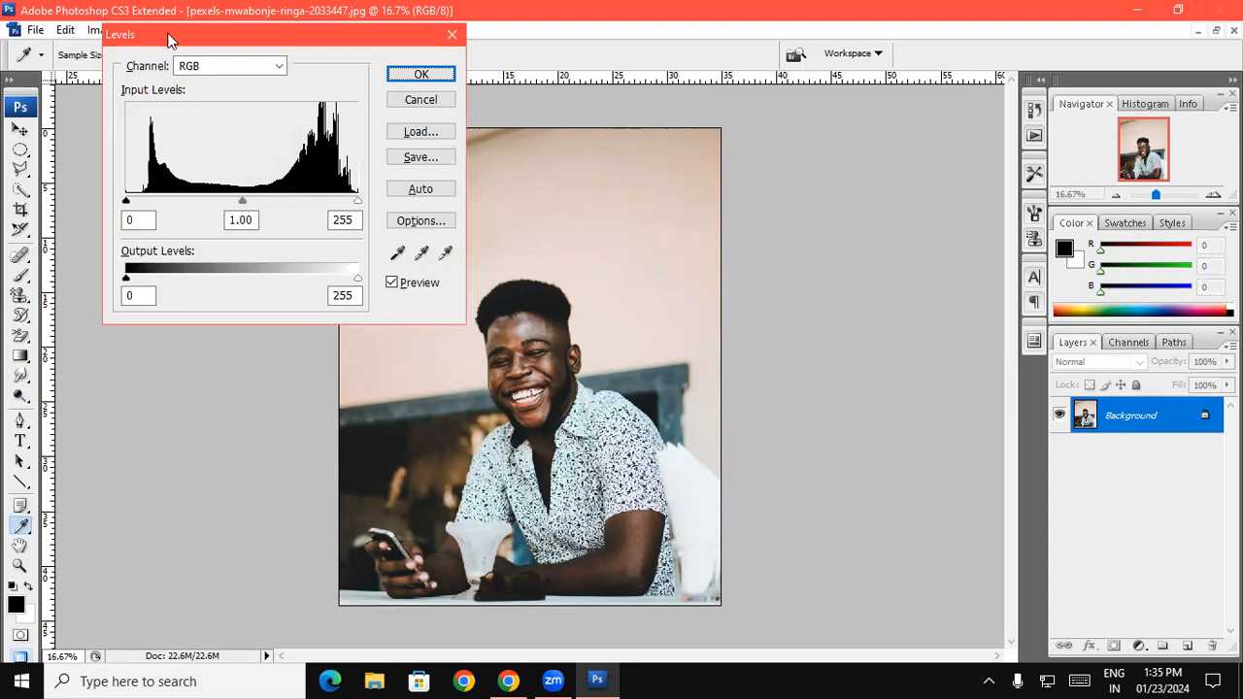
left_click_drag(168, 39, 786, 135)
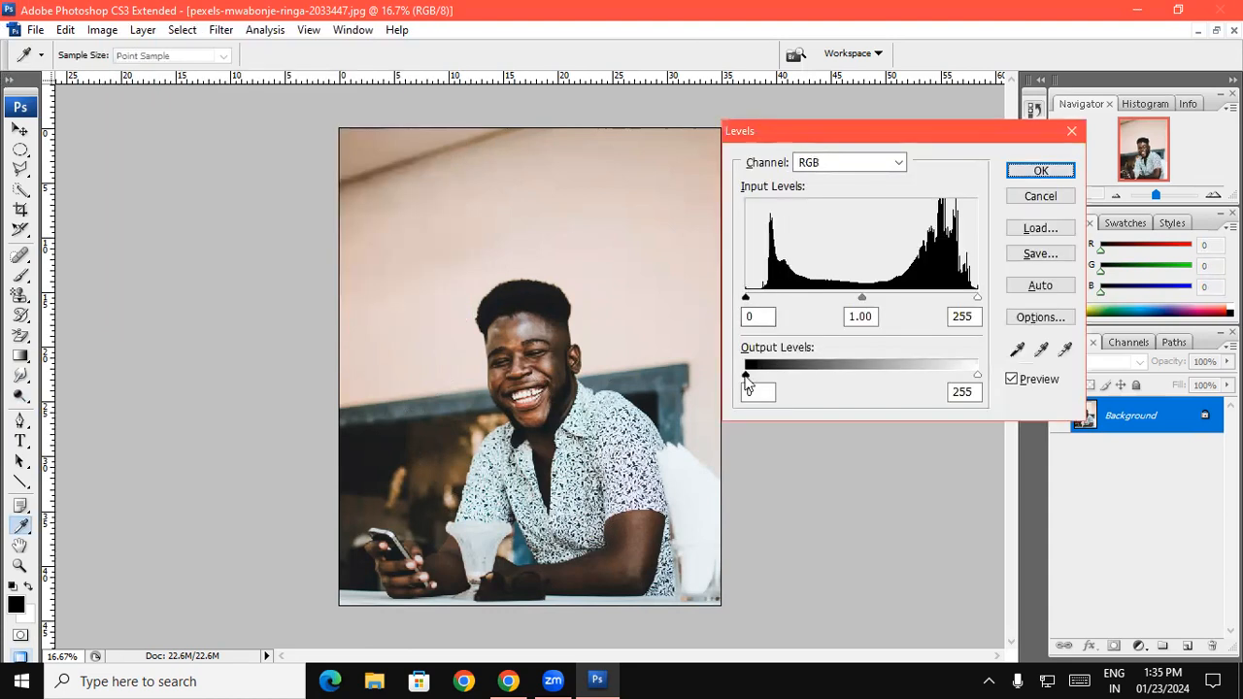
mouse_move(747, 379)
left_mouse_down()
mouse_move(844, 378)
mouse_move(762, 357)
mouse_move(728, 369)
left_mouse_up()
left_click(1071, 130)
key("o")
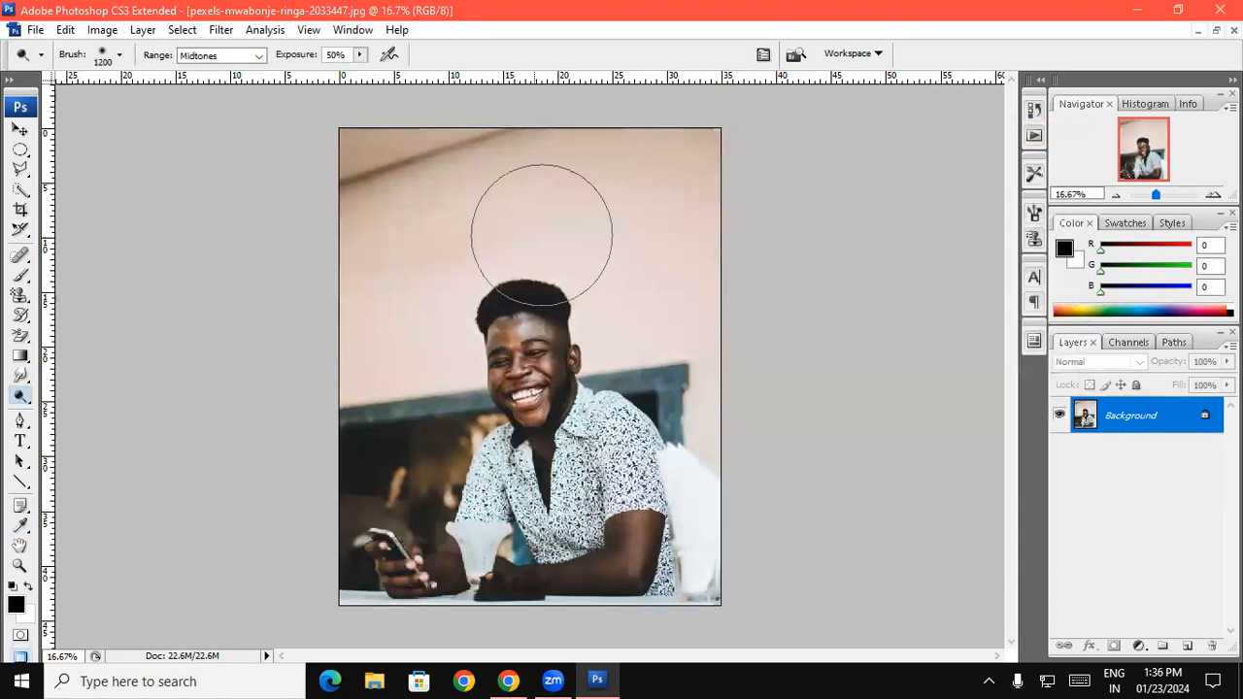
- Isolate the smiling man as a selection with the size-200 Quick Selection tool, subtracting areas around his phone hand and arm
left_click(20, 189)
mouse_move(464, 345)
left_mouse_down()
mouse_move(354, 405)
mouse_move(344, 447)
left_mouse_up()
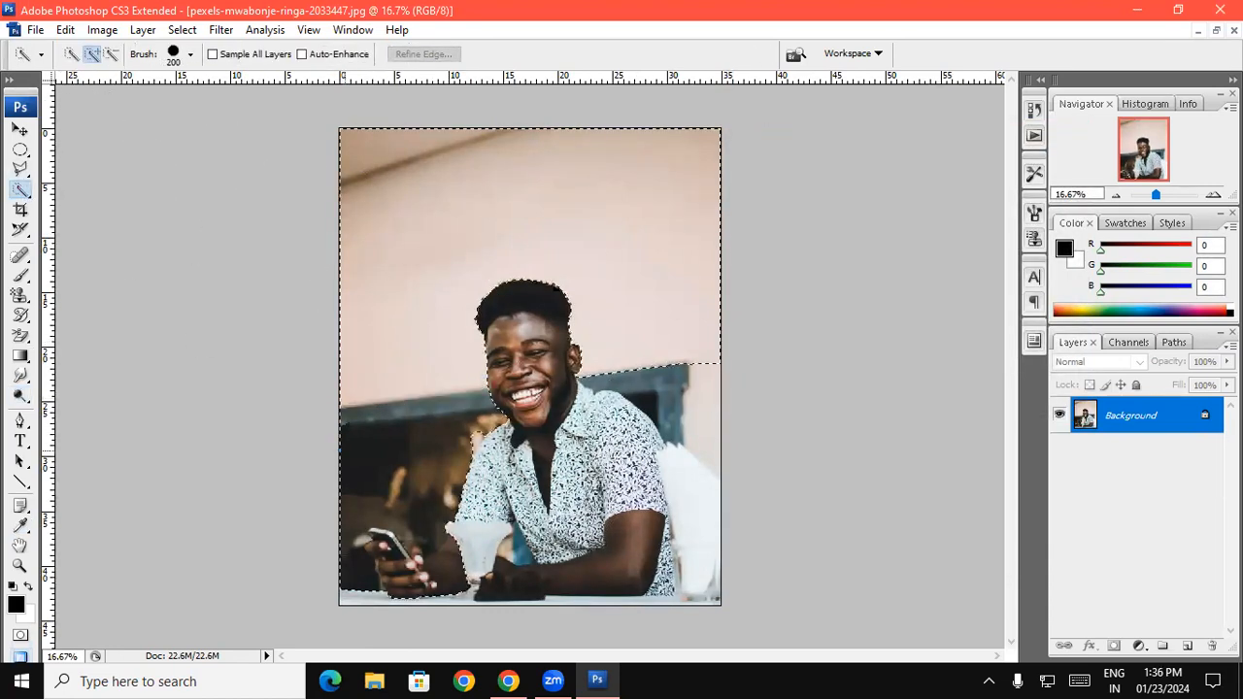
left_click_drag(696, 430, 696, 511)
left_click(463, 528)
left_click(112, 55)
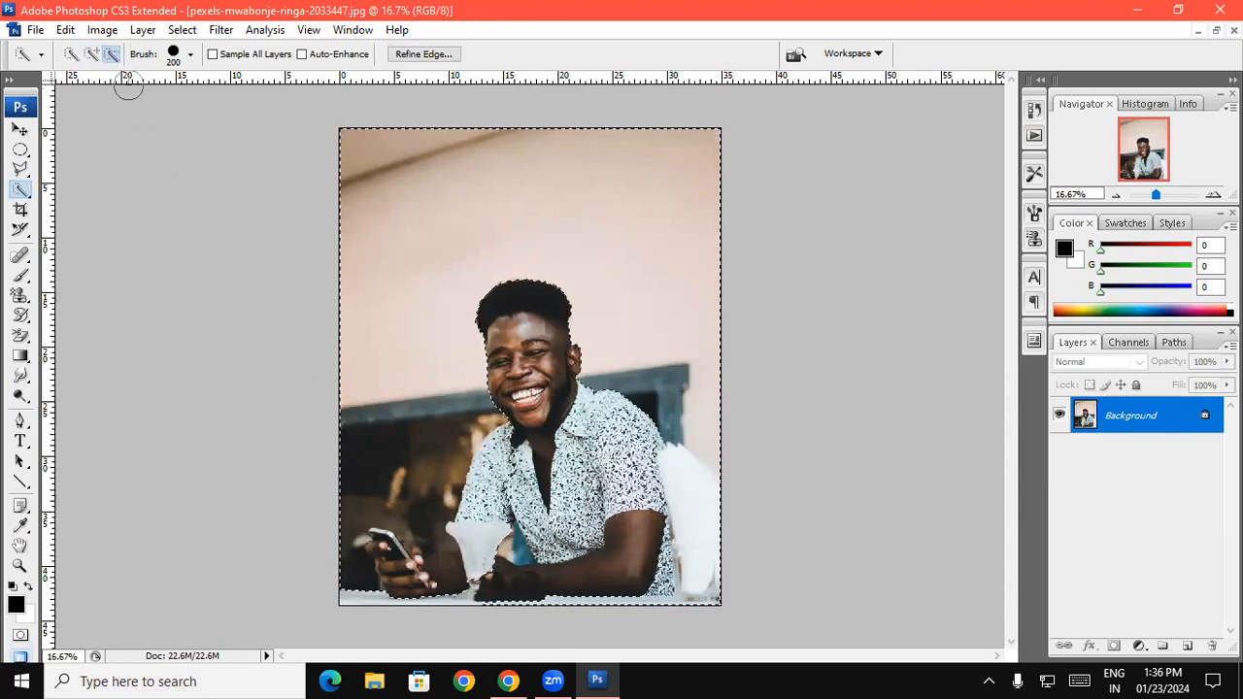
mouse_move(464, 513)
left_mouse_down()
mouse_move(441, 558)
mouse_move(396, 565)
mouse_move(395, 555)
left_mouse_up()
left_click(478, 562)
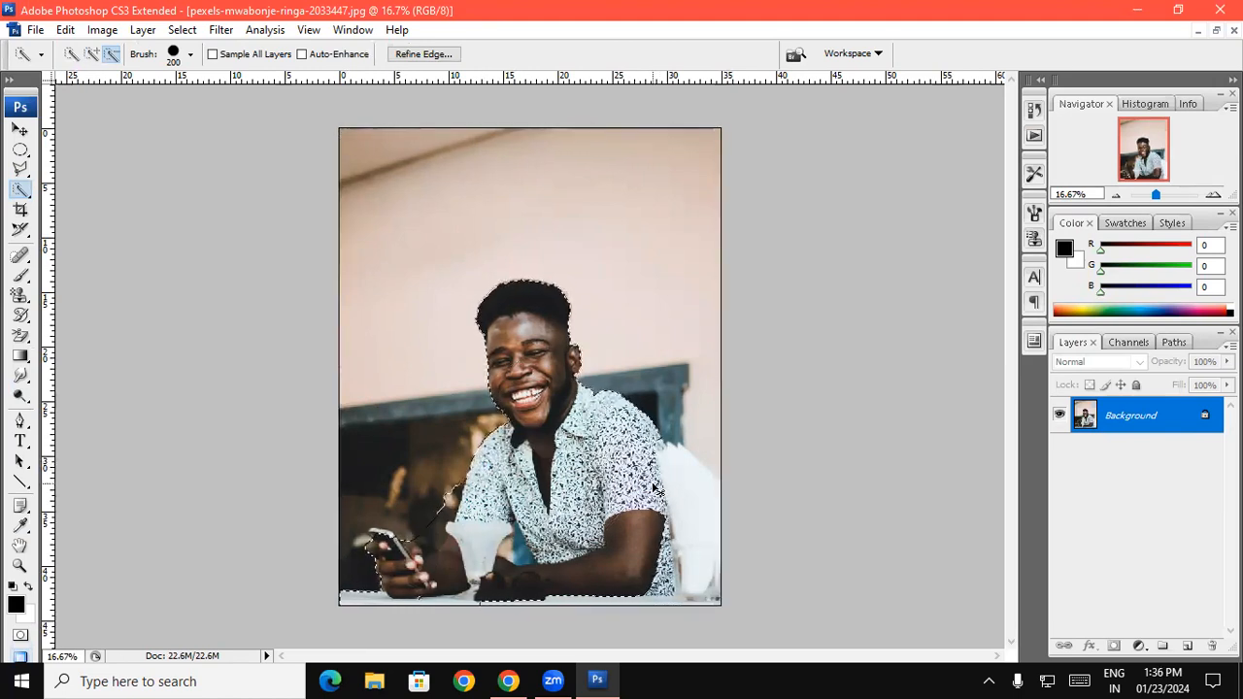
- Try adjusting the black output level of the selected man with Levels, and return it to 0
key("ctrl+l")
left_click_drag(750, 377, 776, 403)
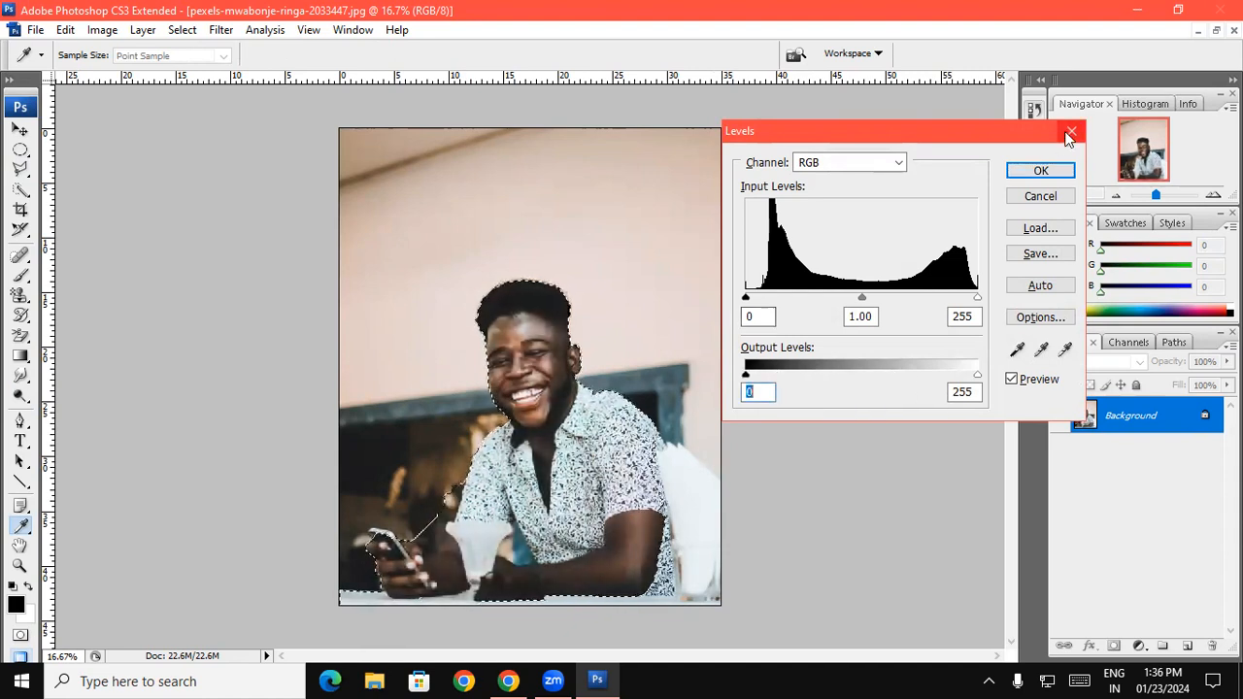
left_click(1044, 170)
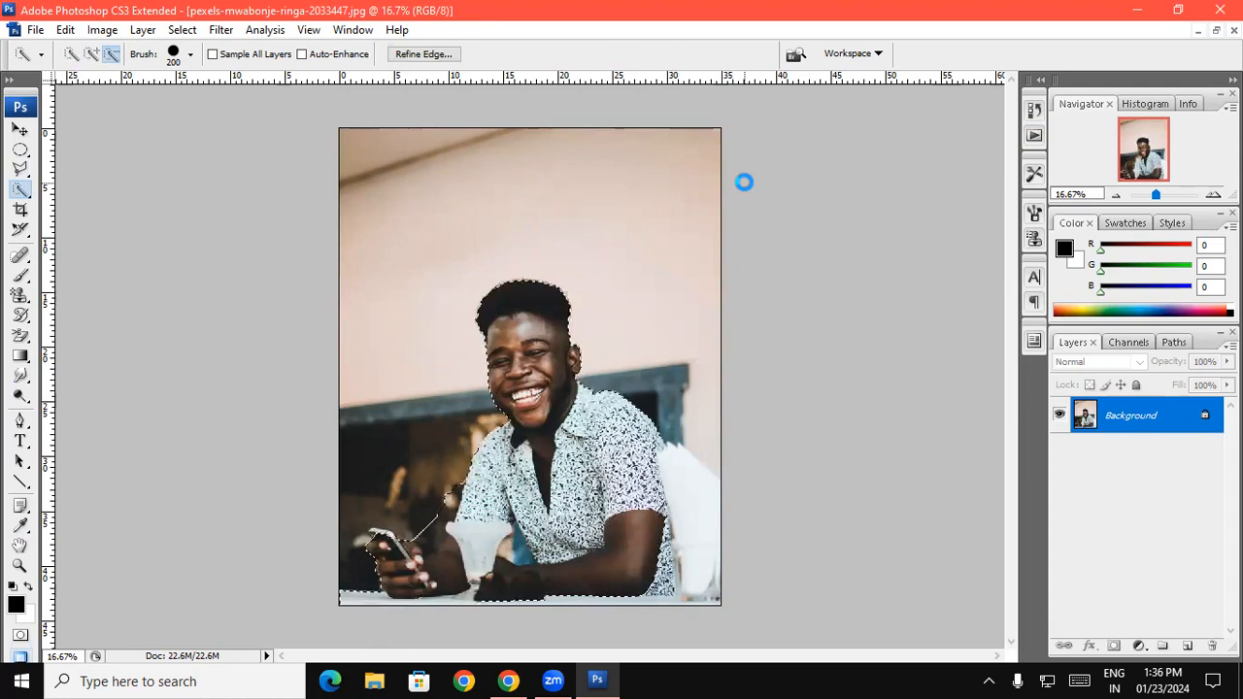
- Record the selection's measurements, close the measurement log, and deselect the man
key("ctrl+shift+m")
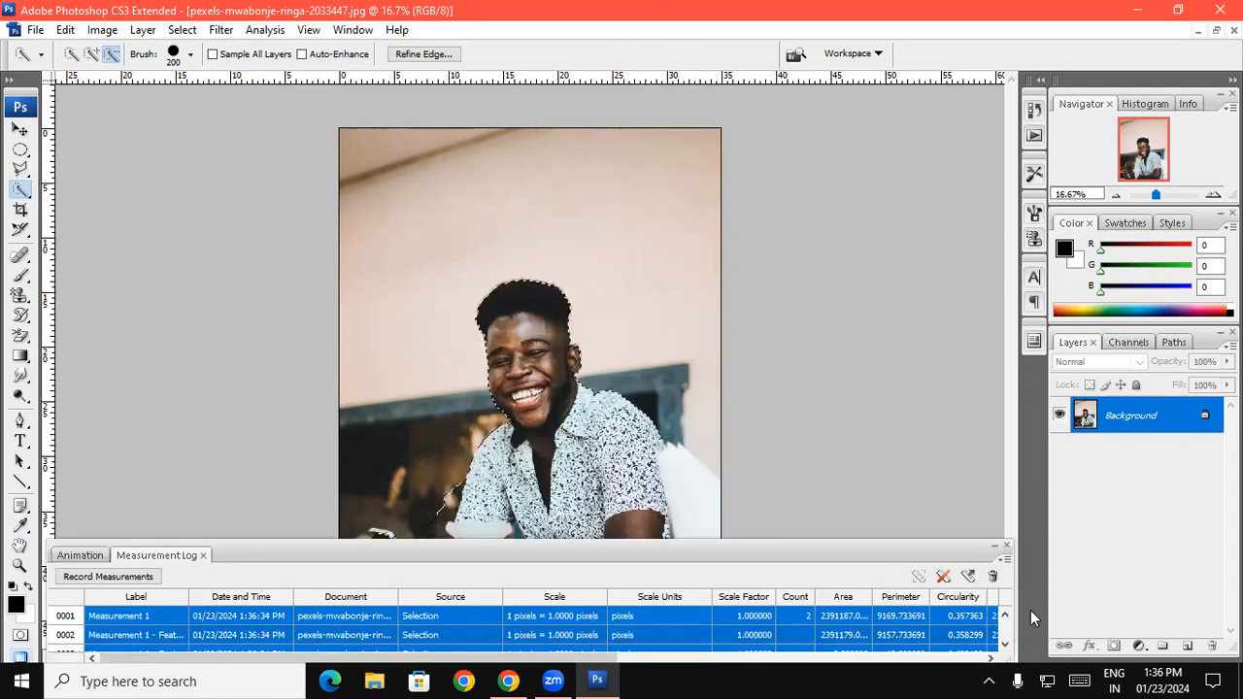
left_click(1004, 548)
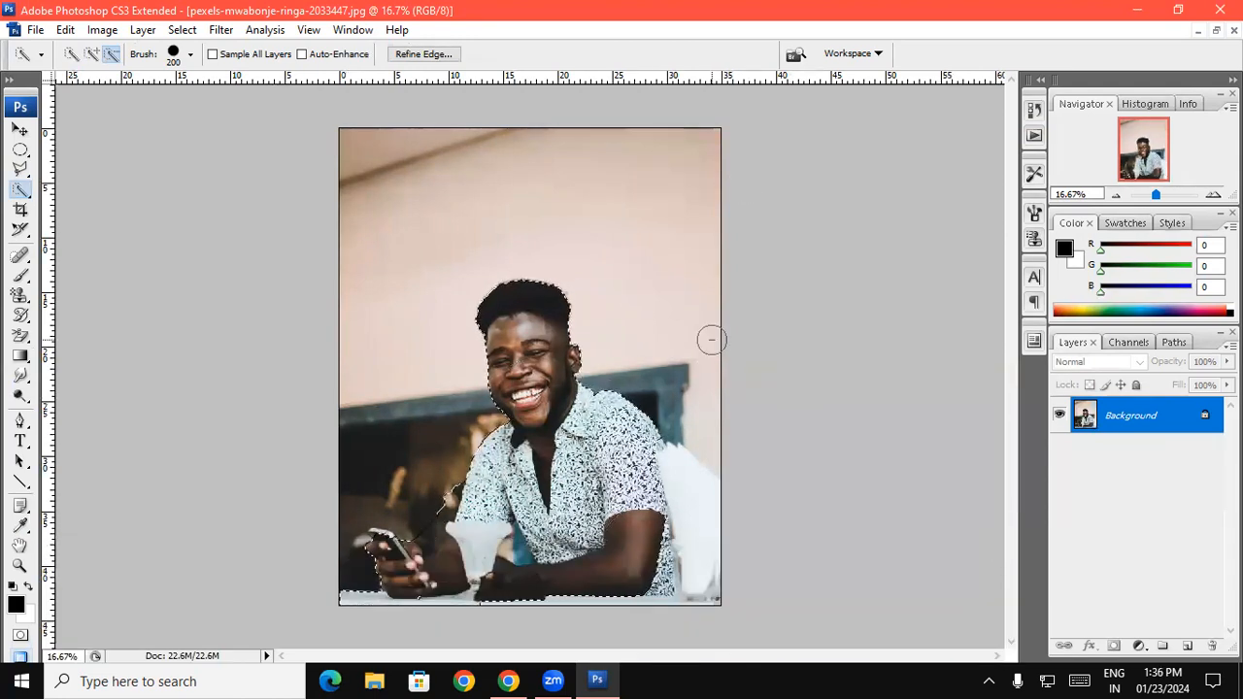
key("ctrl+d")
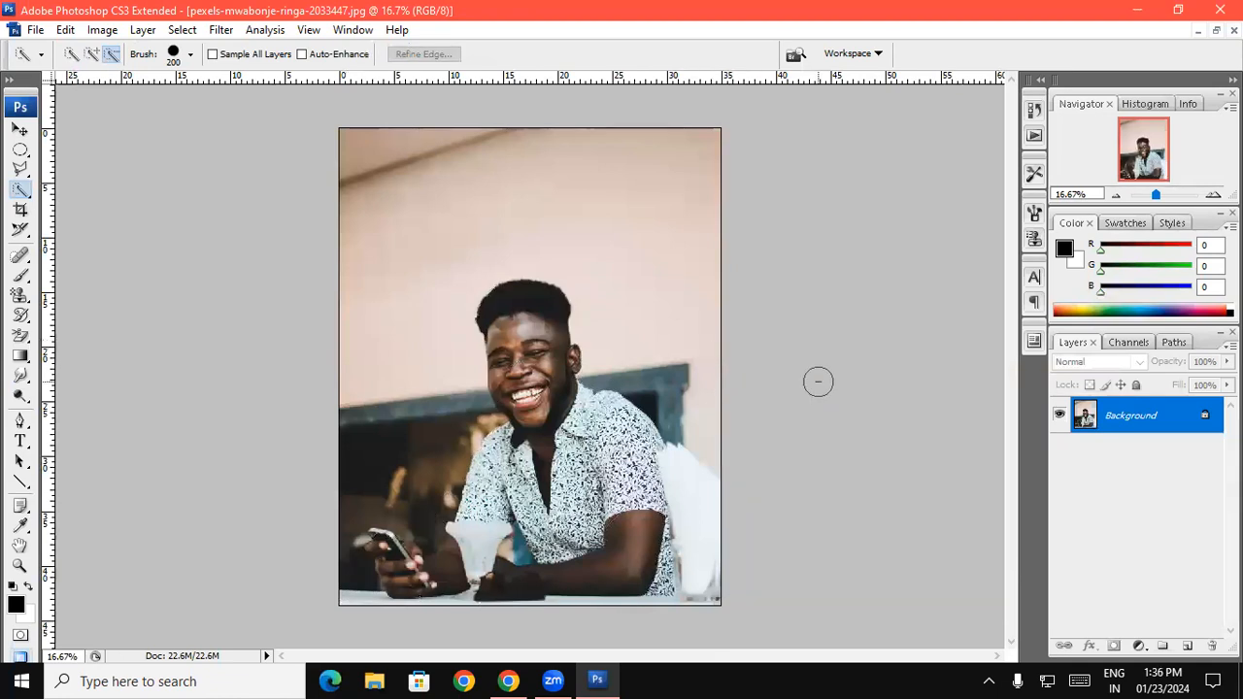
- Try darkening the photo with Curves by pulling the midpoint of the RGB curve below the diagonal
key("ctrl+m")
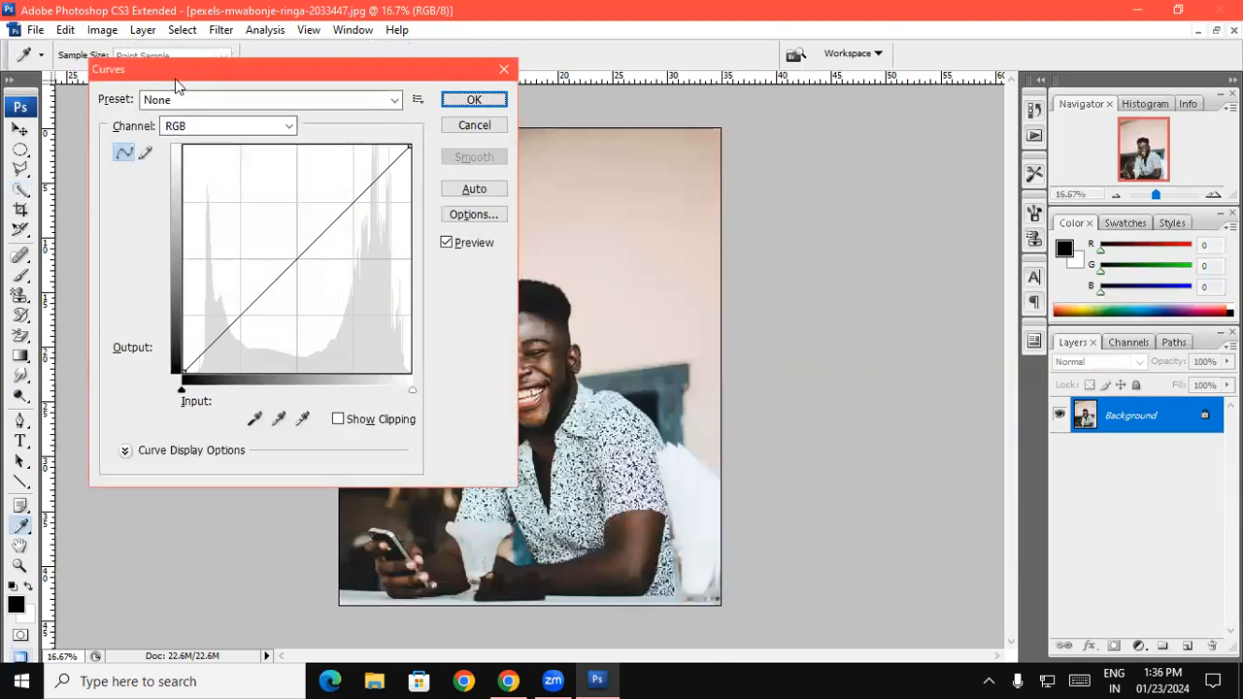
left_click_drag(174, 79, 768, 162)
left_click_drag(884, 342, 951, 343)
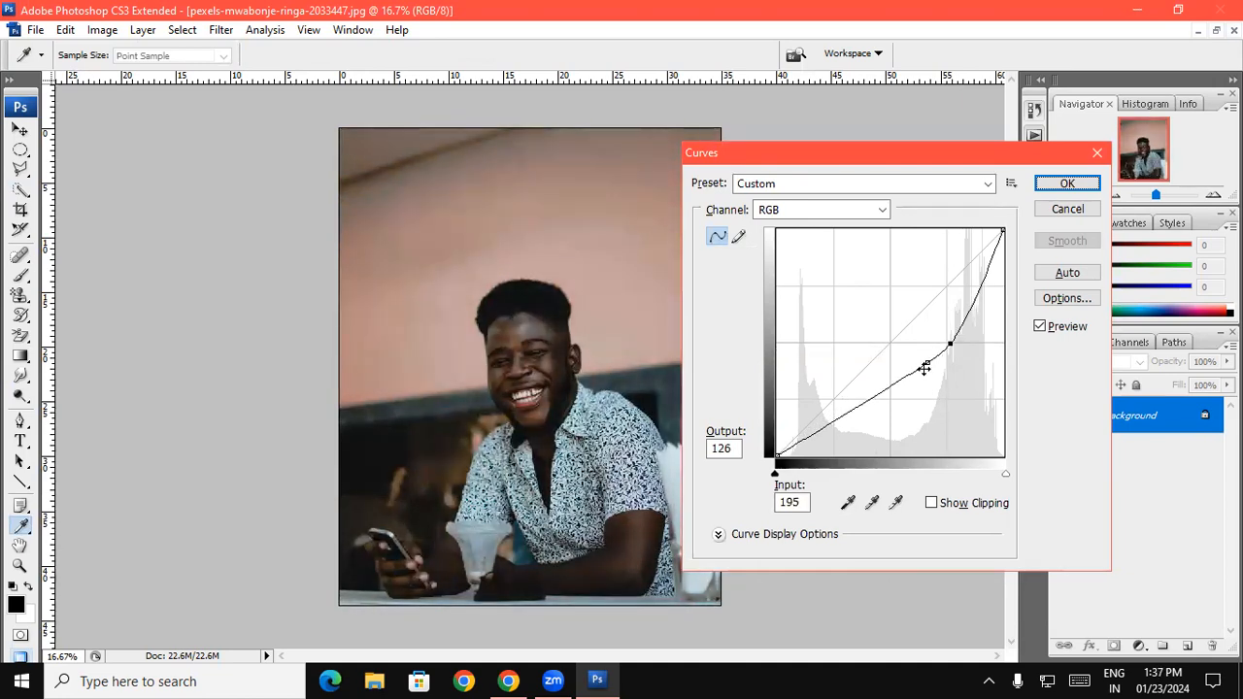
left_click_drag(929, 361, 913, 321)
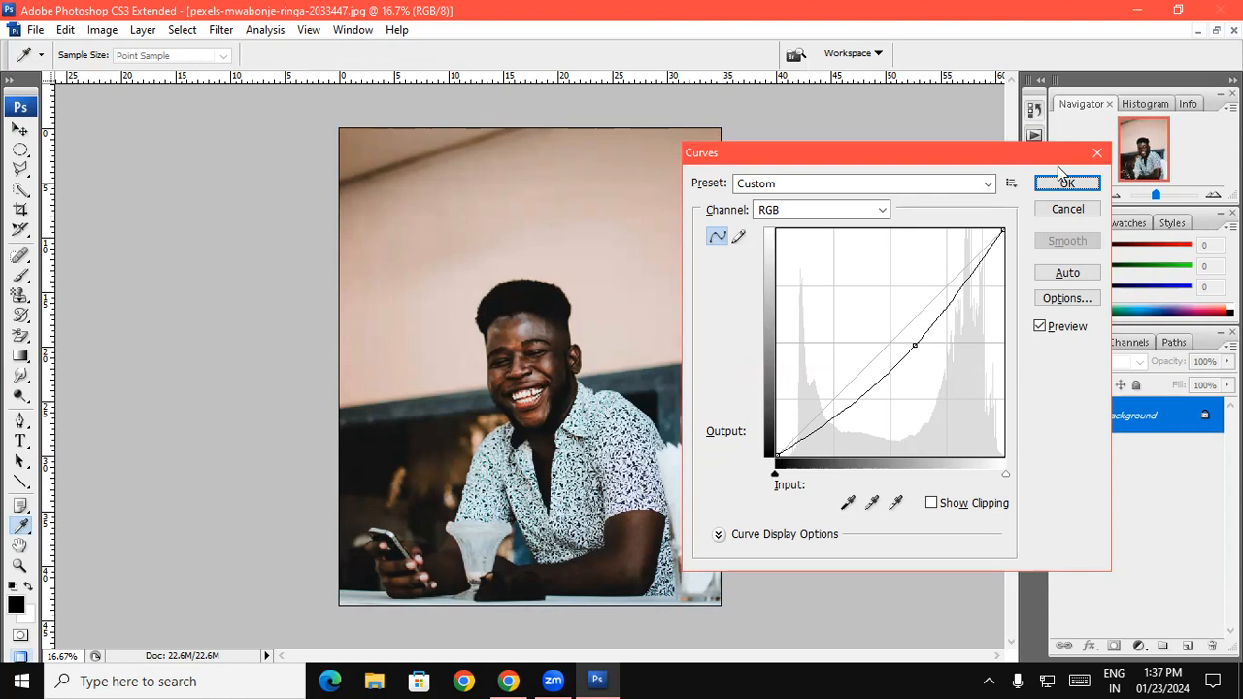
- Try lowering the Red channel curve to input 222, output 66, and move the point back to input 125, output 123
left_click(881, 211)
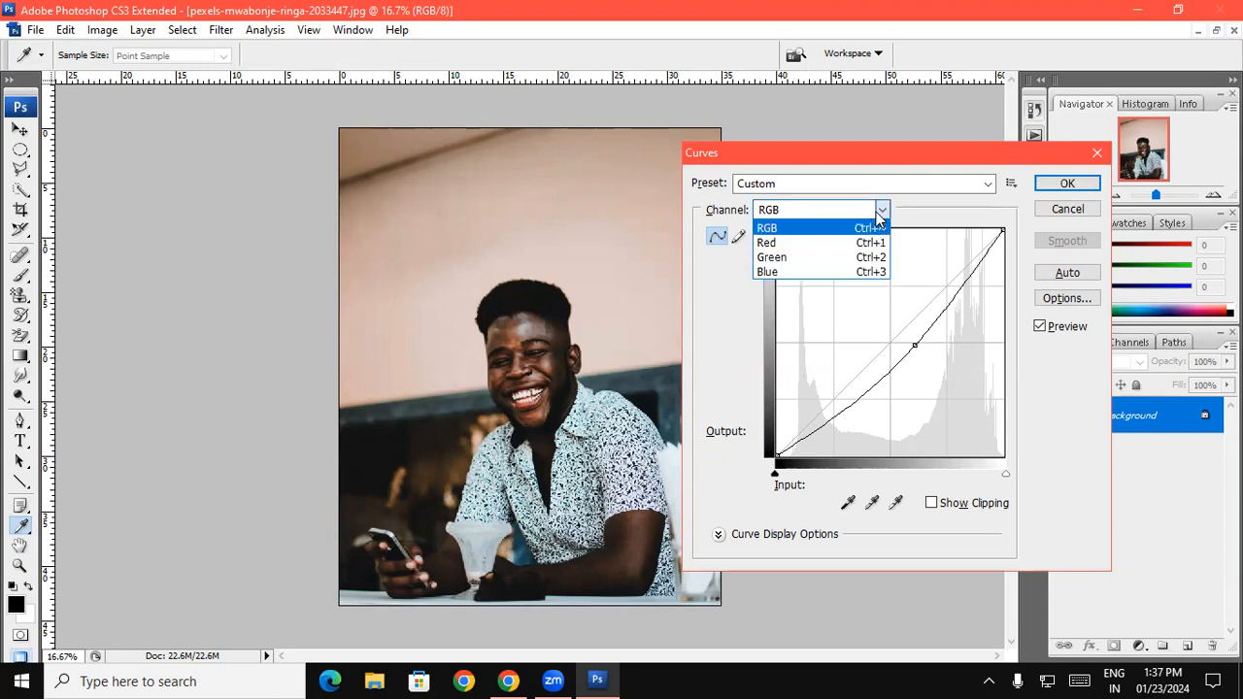
left_click(823, 243)
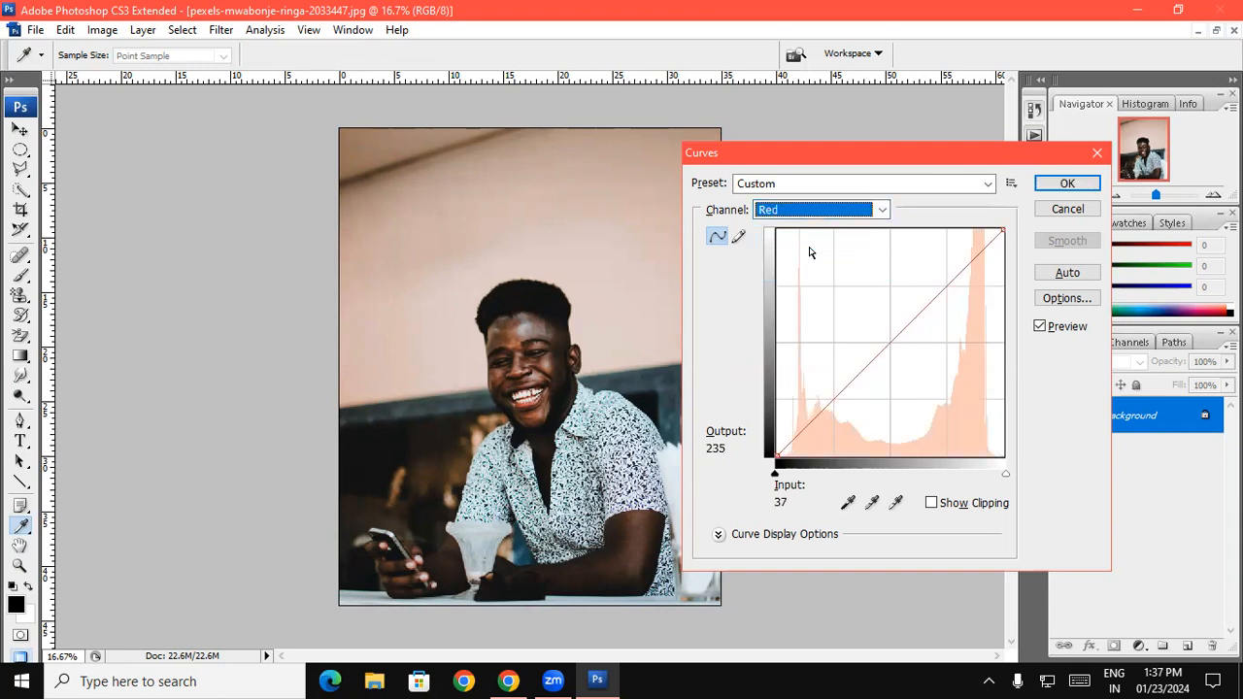
left_click_drag(893, 338, 1000, 451)
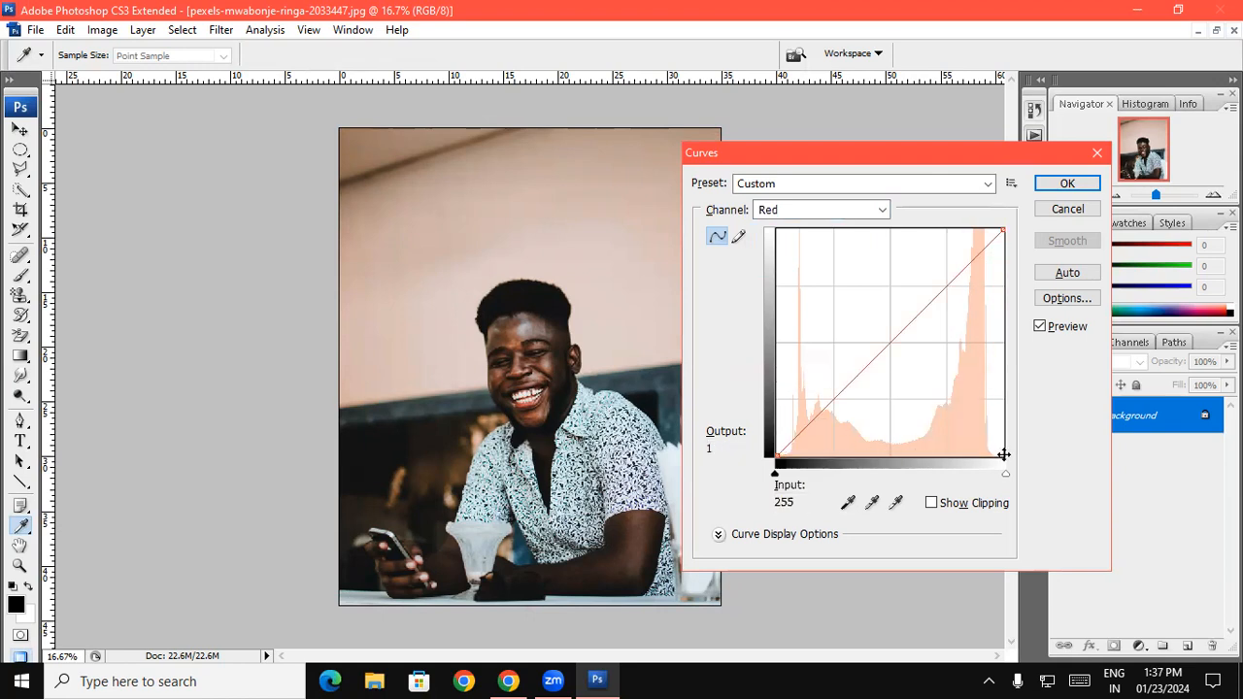
left_click_drag(887, 341, 972, 396)
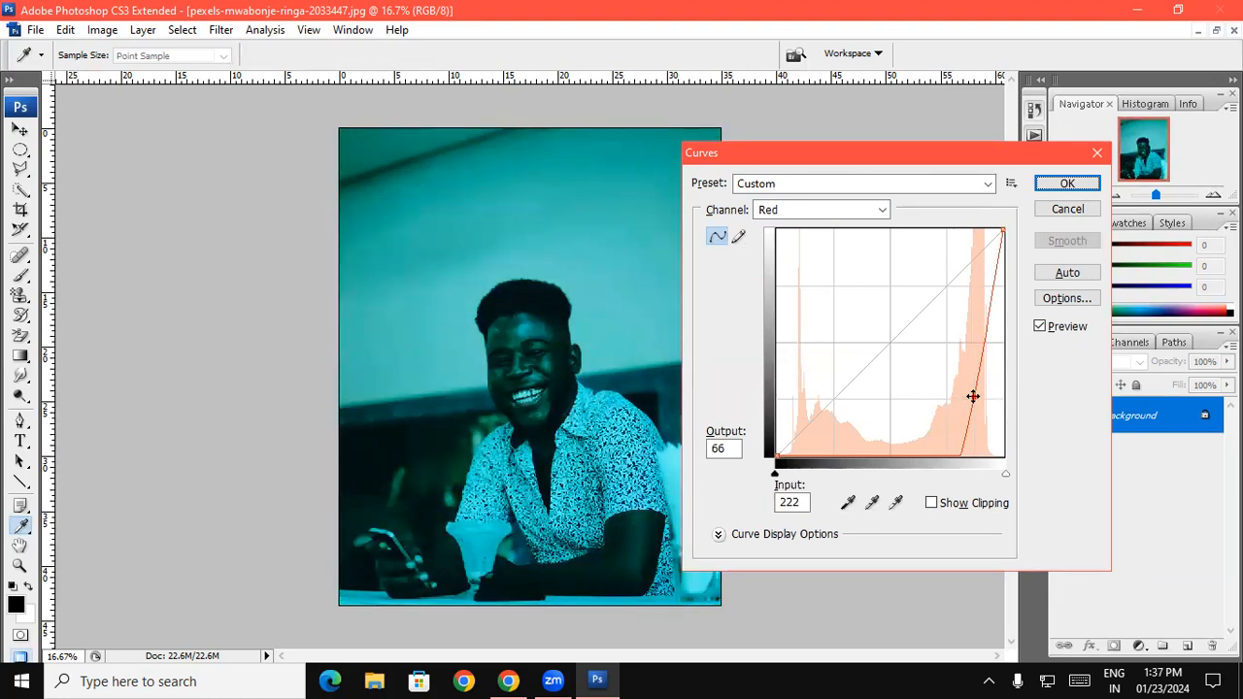
left_click_drag(971, 396, 887, 344)
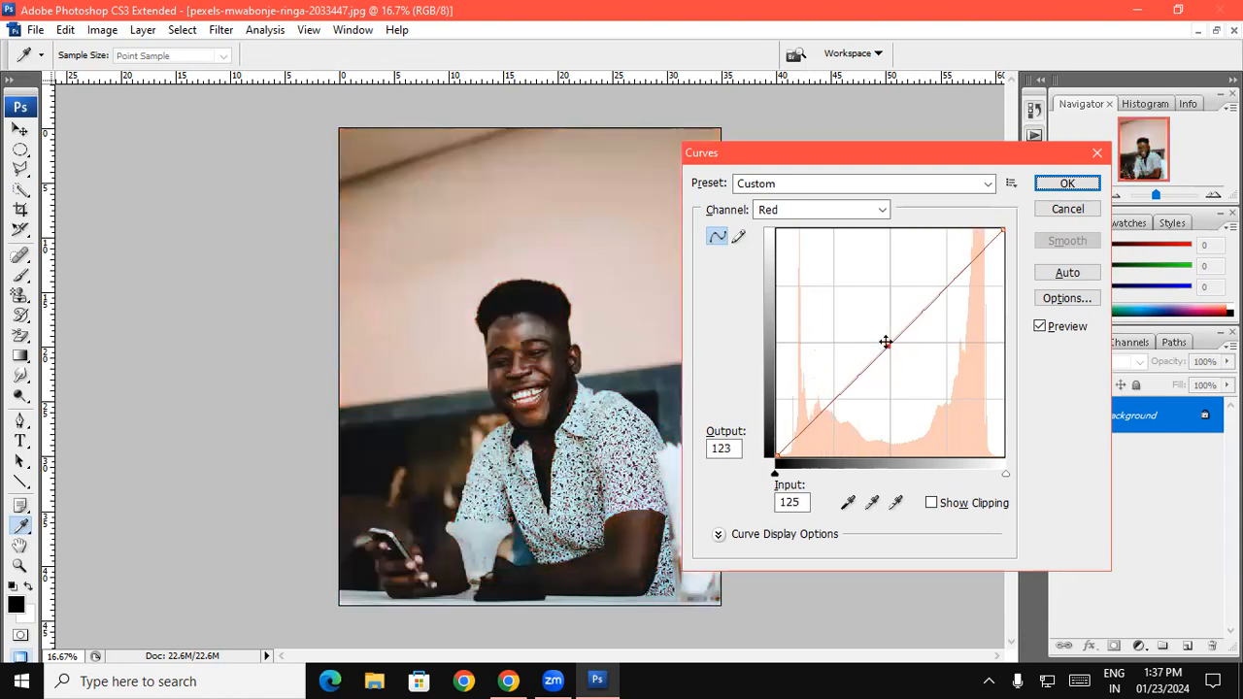
- Try Green curve points at 232/31 and 86/158, return the point to 133/133, and discard the Curves adjustment
left_click(777, 210)
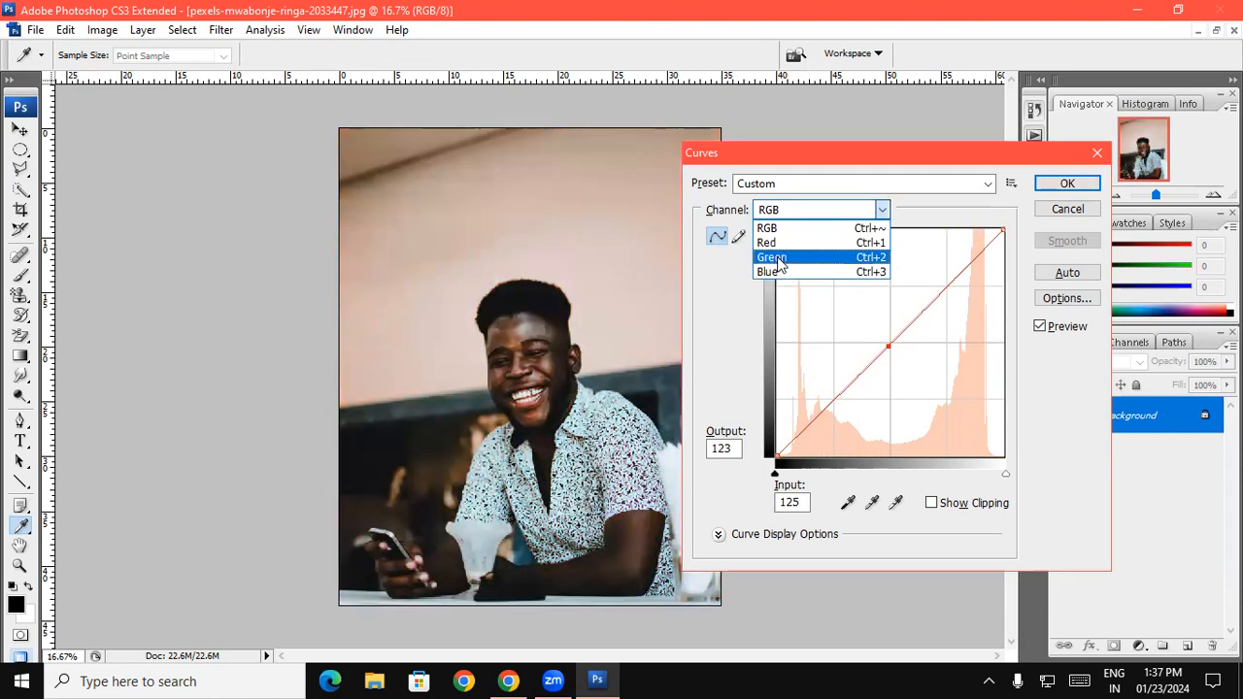
left_click(777, 258)
left_click_drag(889, 342, 980, 427)
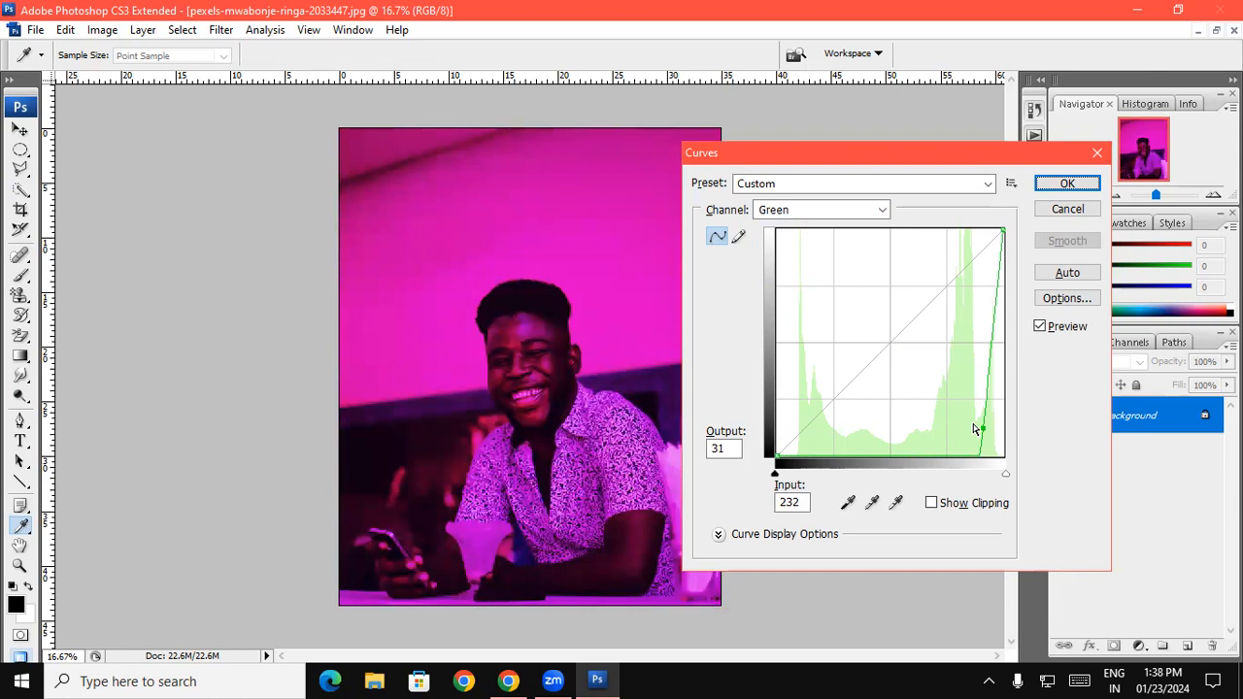
left_click_drag(981, 427, 854, 314)
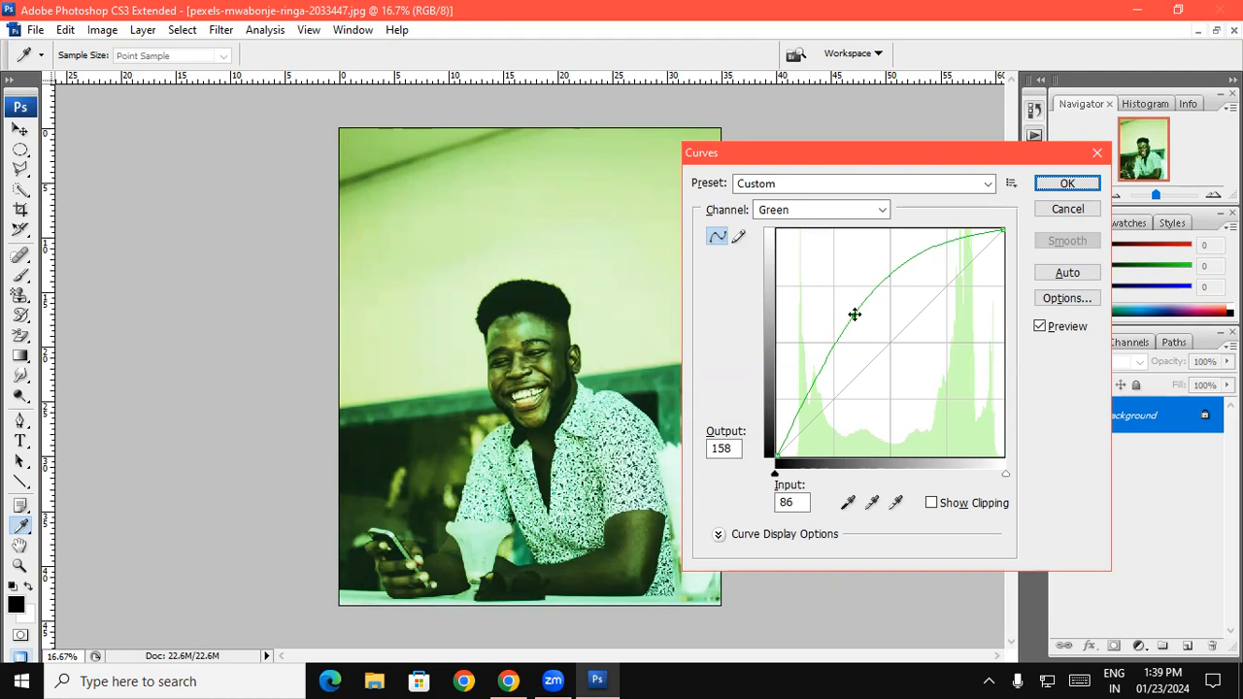
left_click_drag(854, 314, 896, 333)
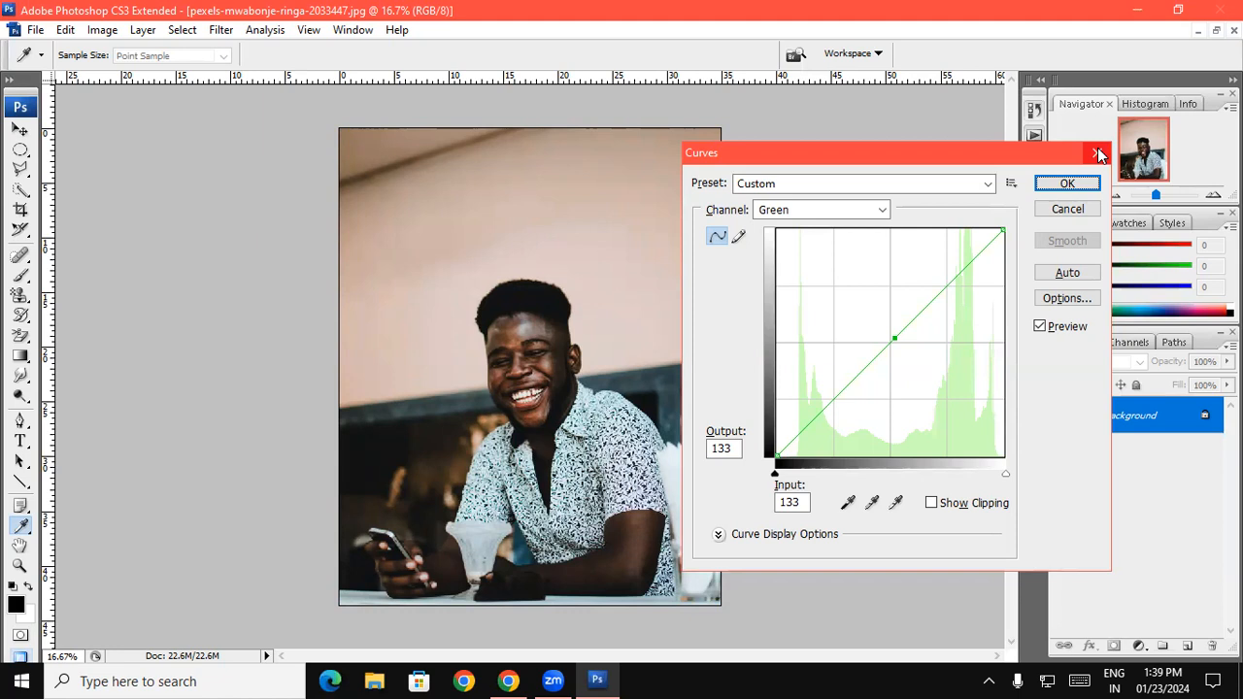
left_click(1098, 155)
- Try the Lens Blur filter on the smiling man's photo with a Hexagon iris and a radius of 38
key("w")
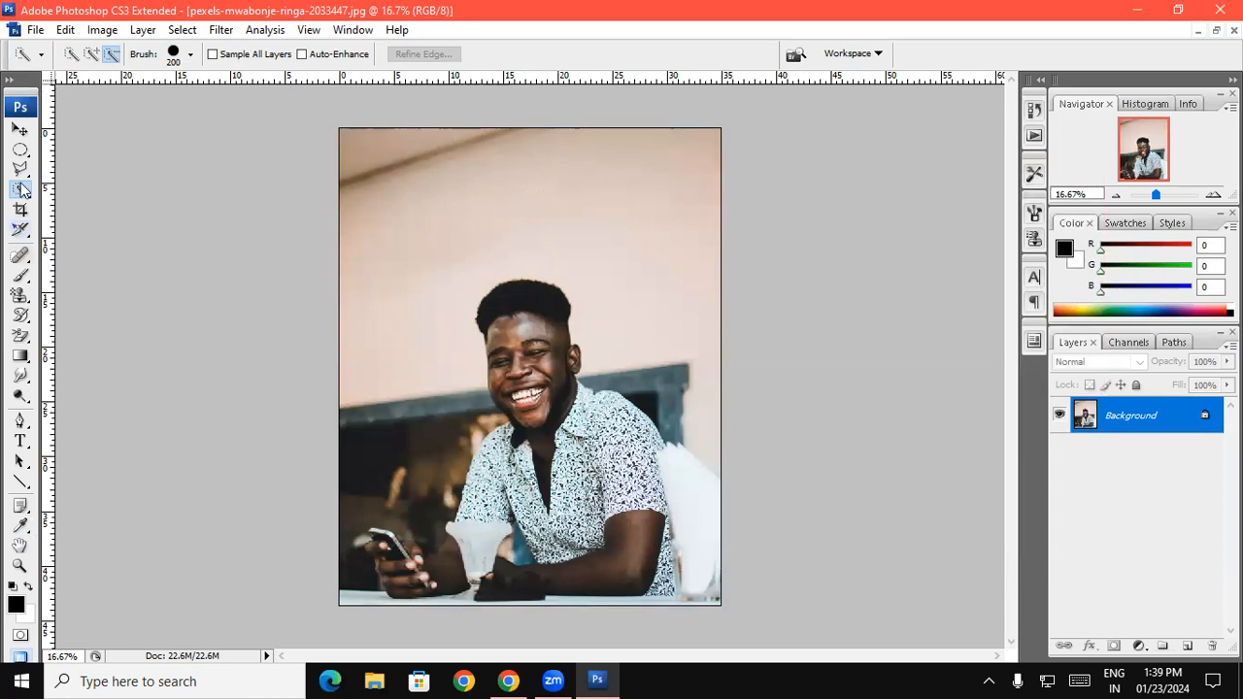
left_click(20, 130)
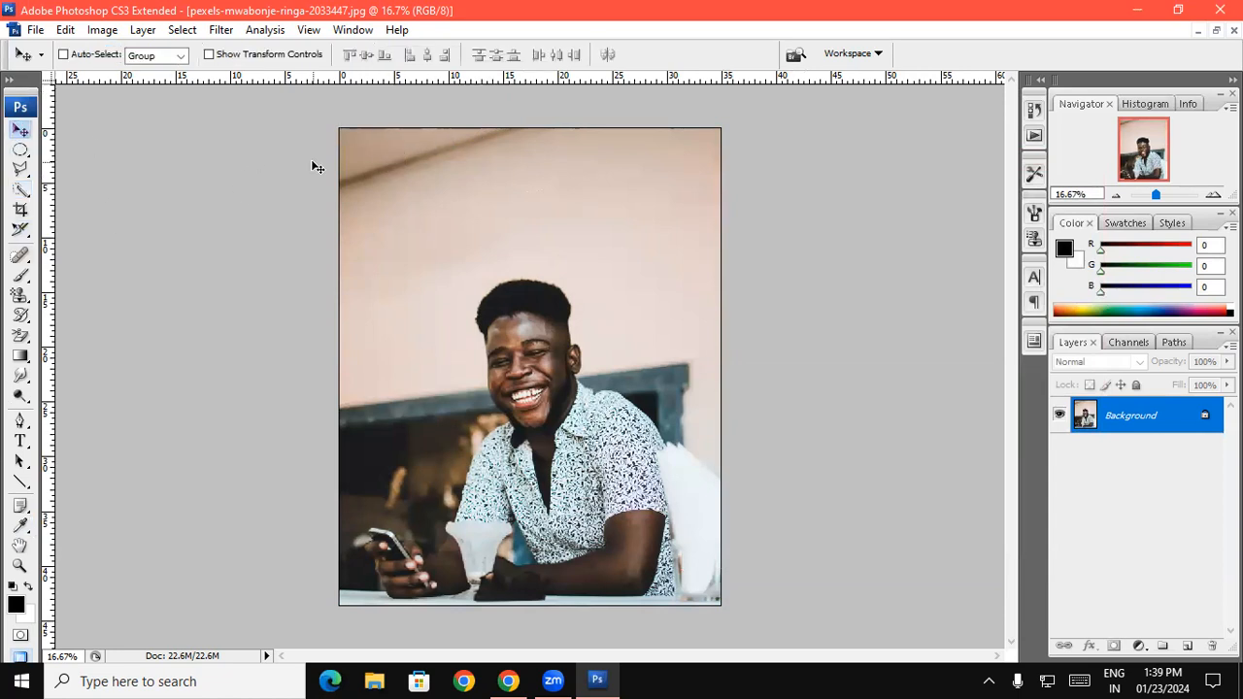
left_click(221, 30)
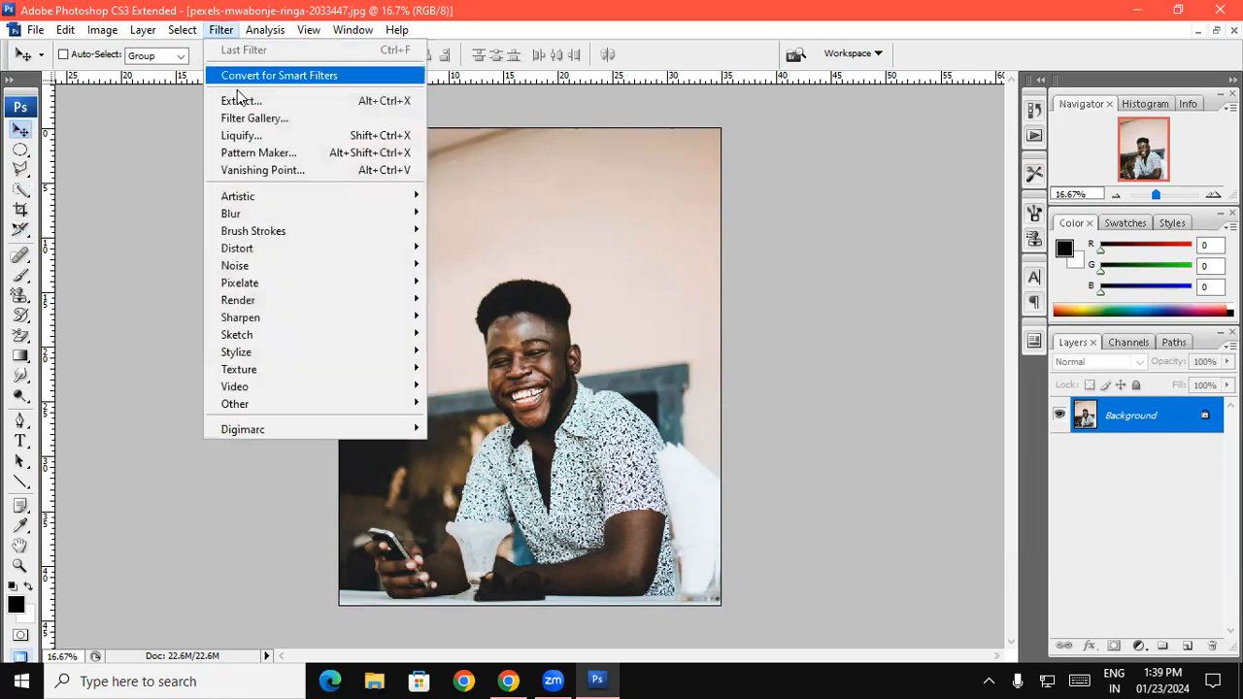
mouse_move(258, 215)
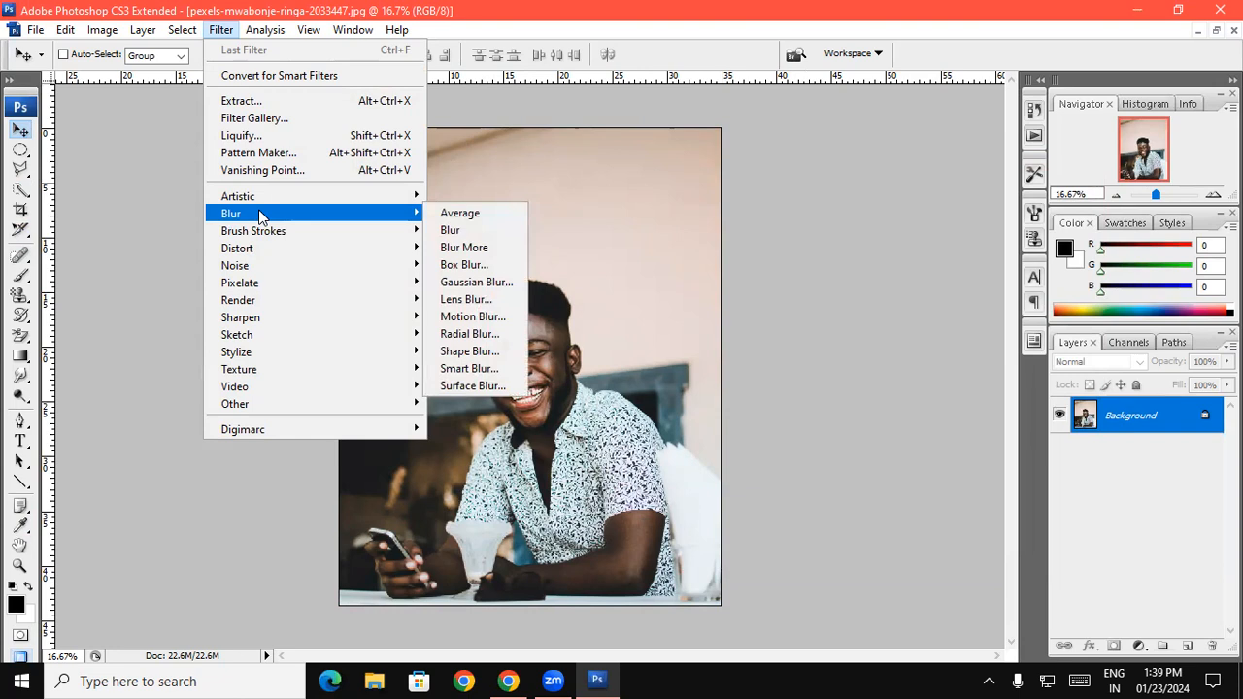
left_click(458, 300)
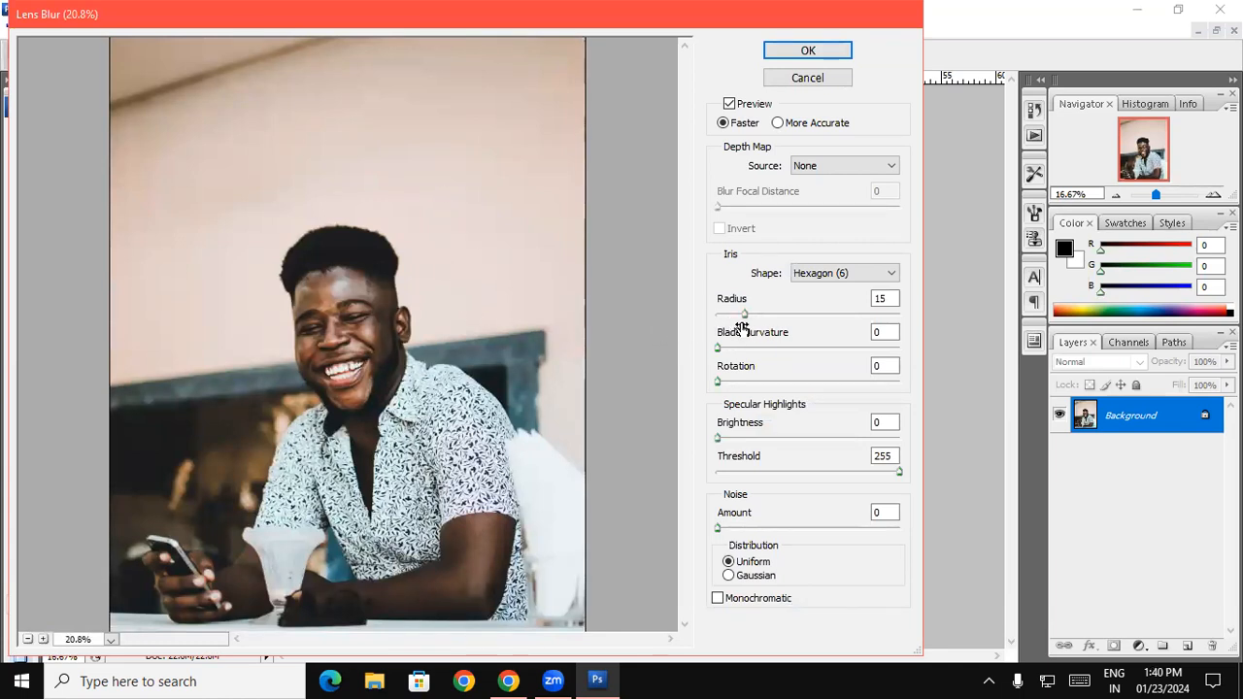
left_click_drag(744, 317, 787, 322)
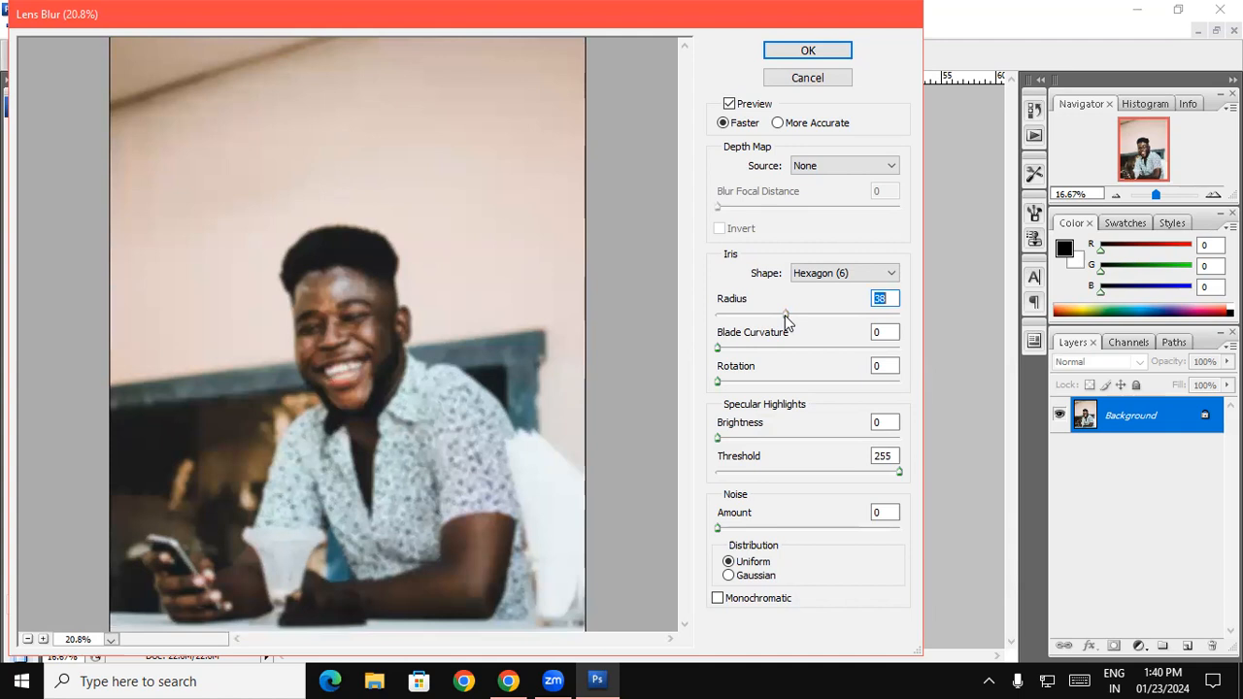
- Try Lens Blur with blade curvature 59, rotation 135, highlight brightness 47 and radius 45, and cancel the filter
left_click_drag(784, 315, 773, 348)
left_click(767, 348)
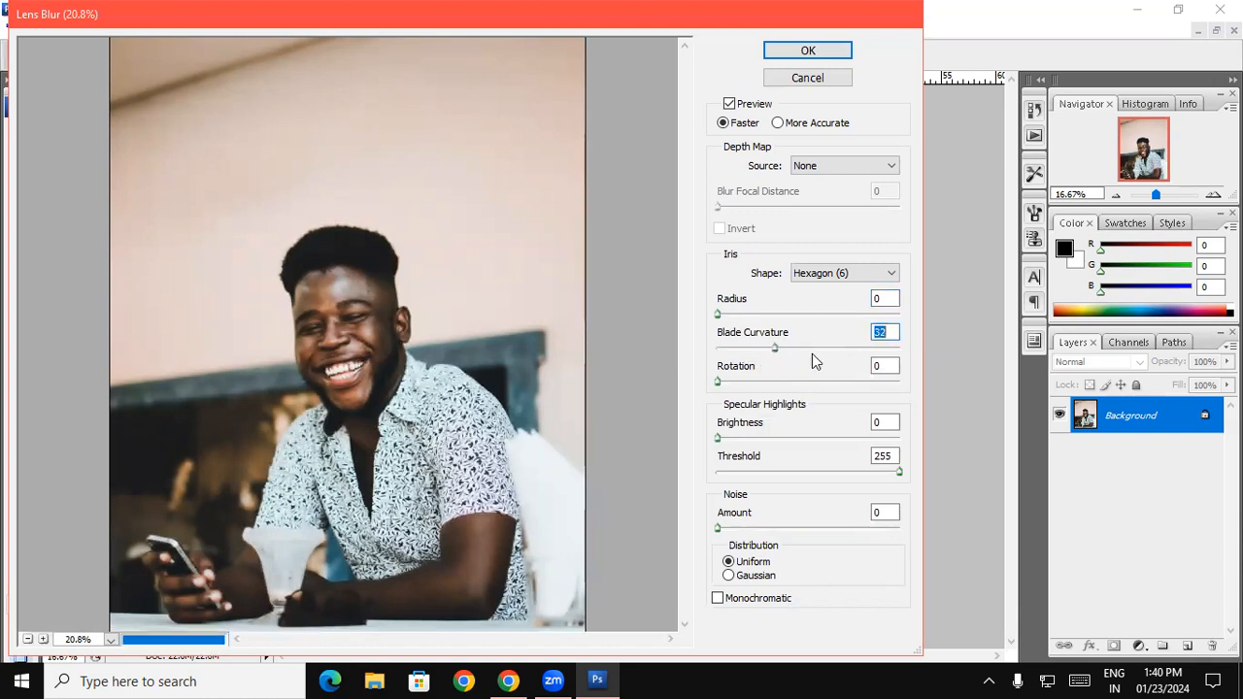
left_click_drag(718, 380, 785, 380)
left_click(240, 234)
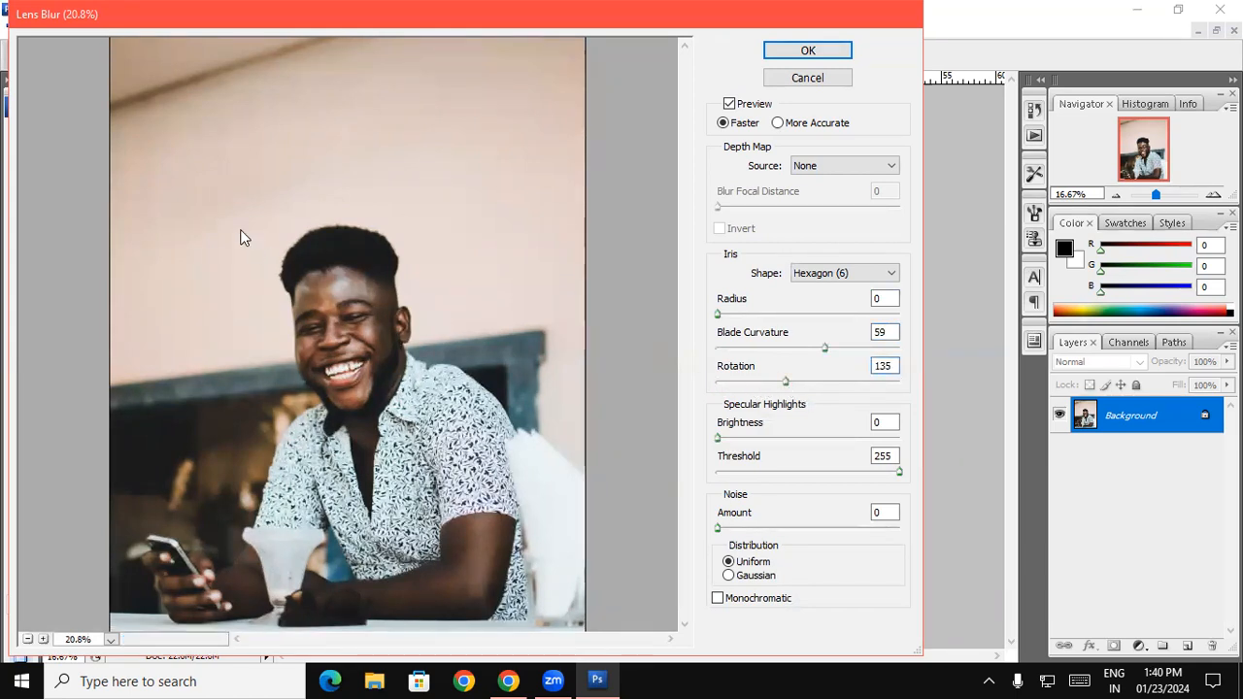
left_click_drag(718, 438, 805, 451)
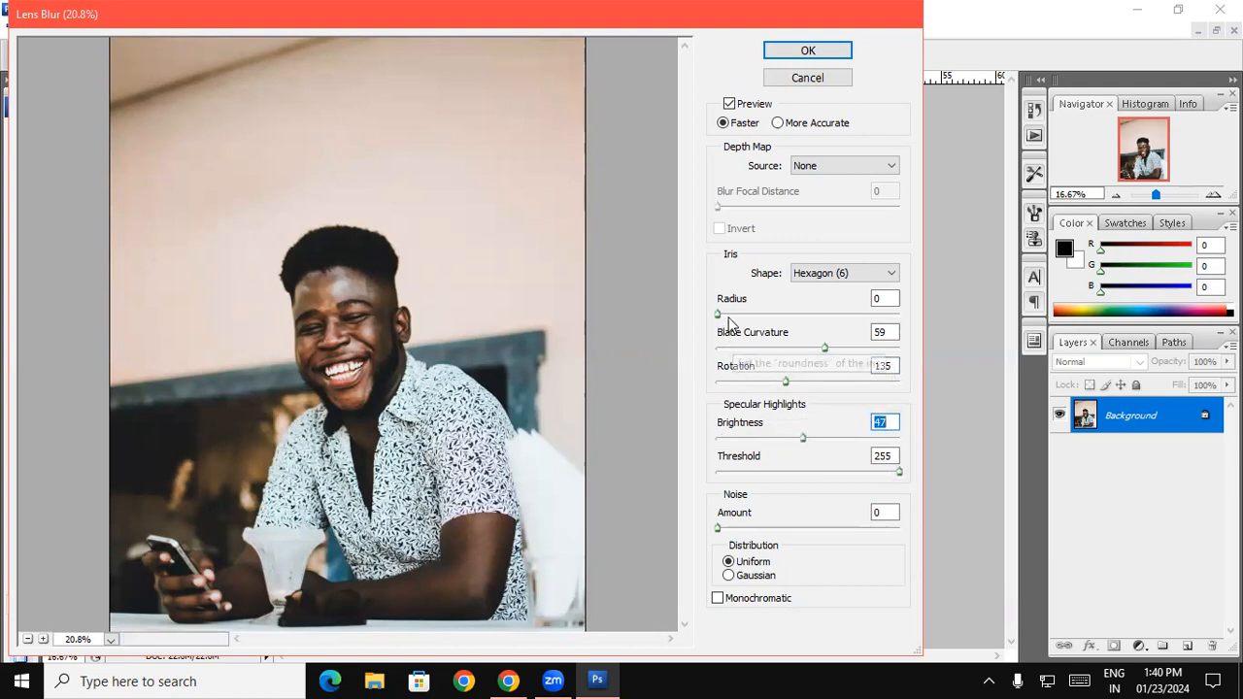
left_click_drag(717, 313, 793, 327)
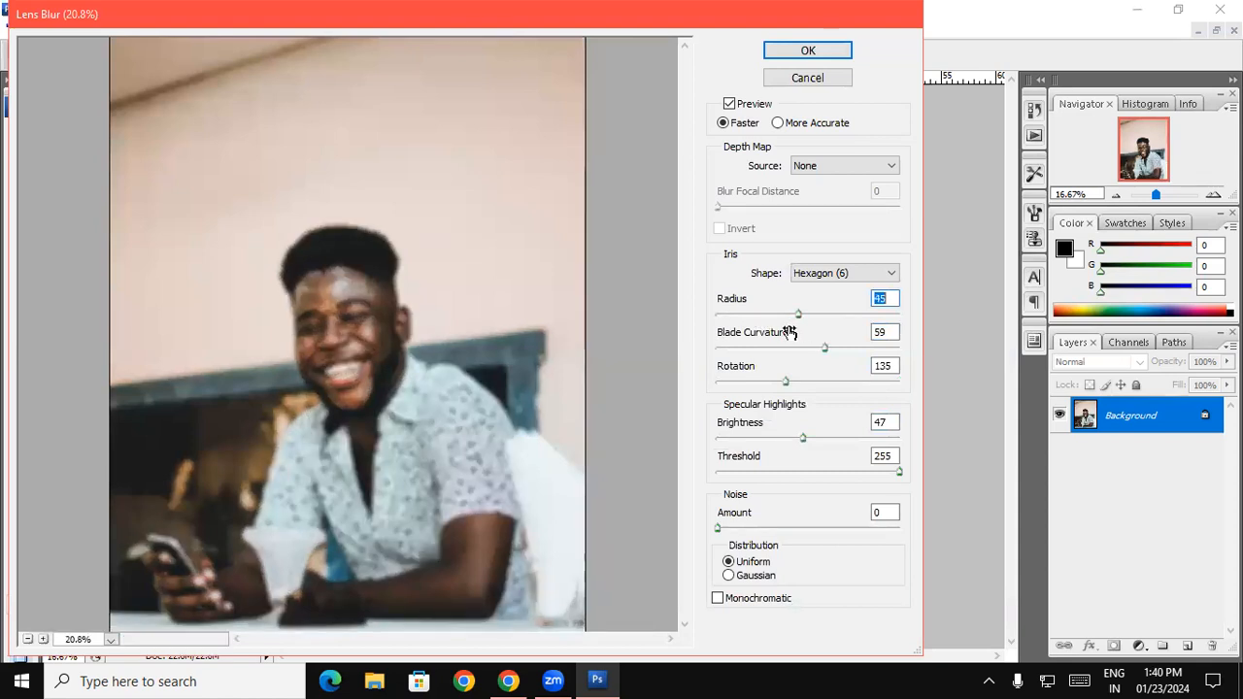
left_click(830, 76)
- Duplicate the Background layer as Background copy, hide the copy, and make the original Background layer active
right_click(1152, 414)
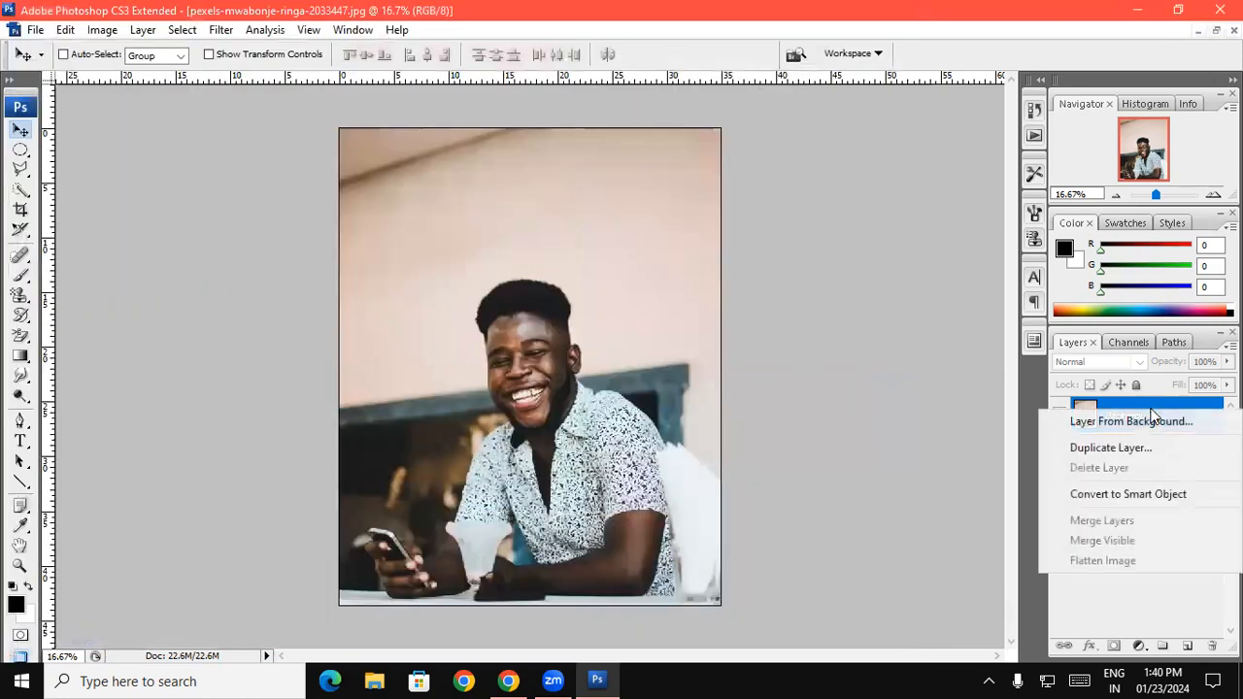
left_click(1111, 447)
key("Return")
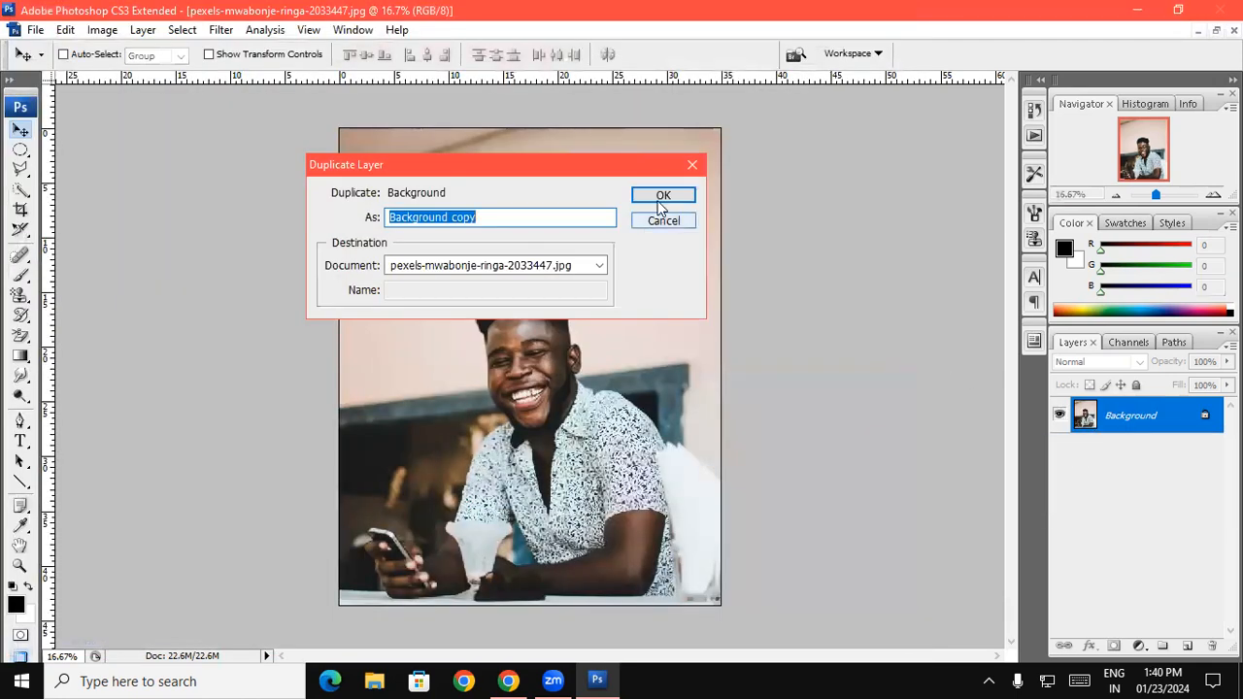
left_click(1059, 414)
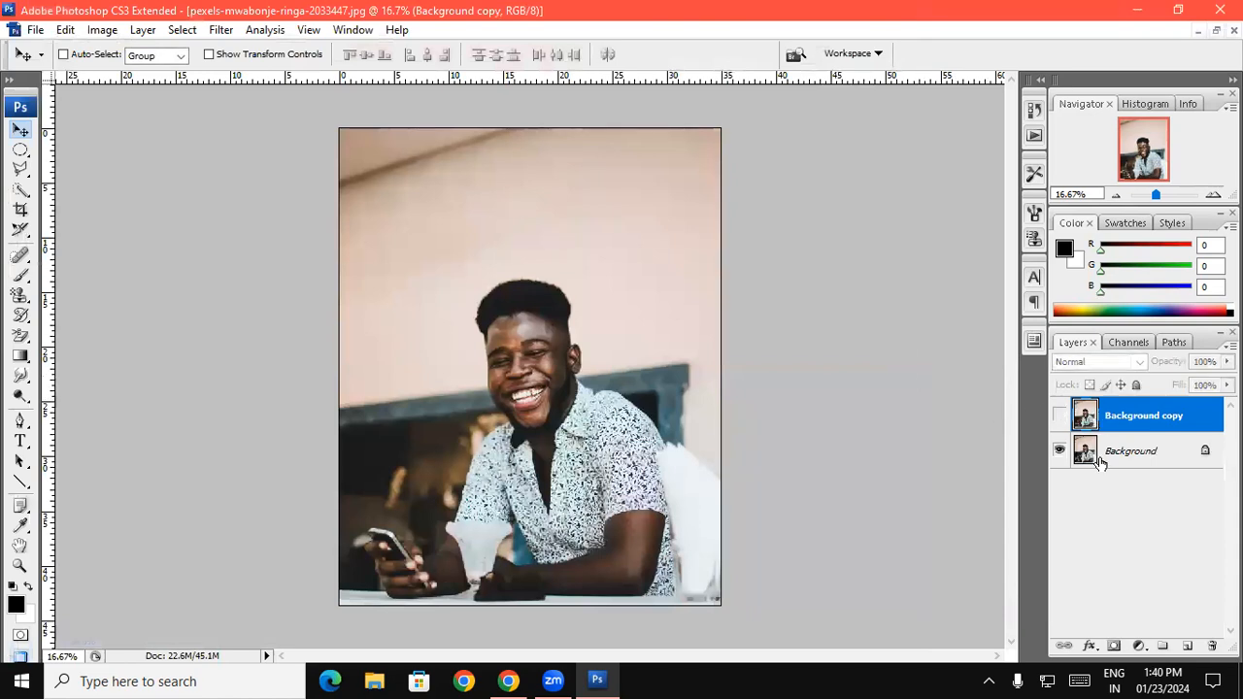
left_click(1098, 461)
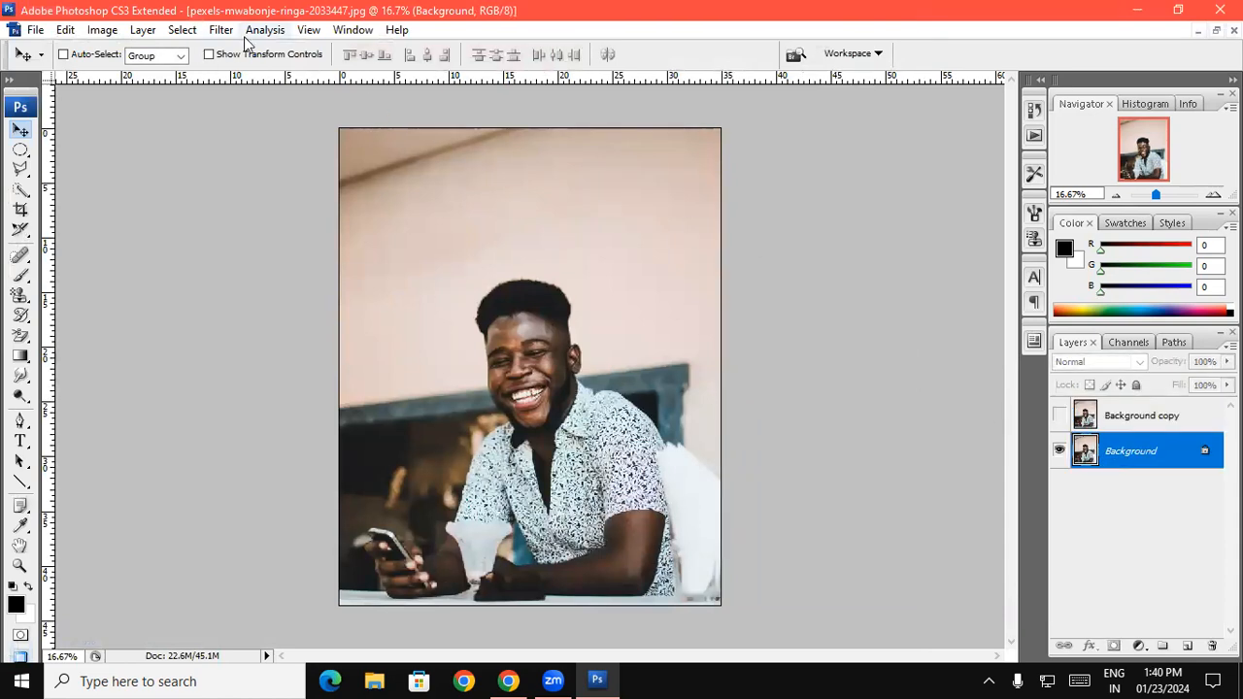
- Select the whole Background layer and try a Motion Blur with an angle of 5° and a distance of 19 pixels
key("ctrl+a")
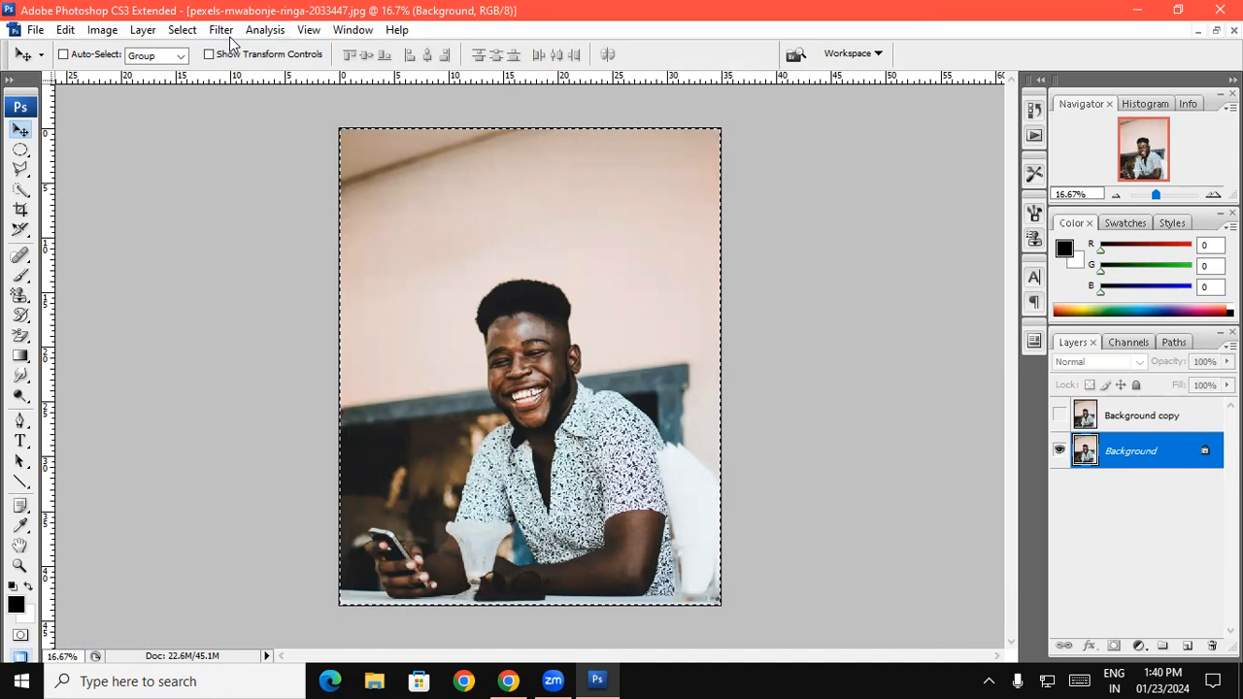
left_click(221, 30)
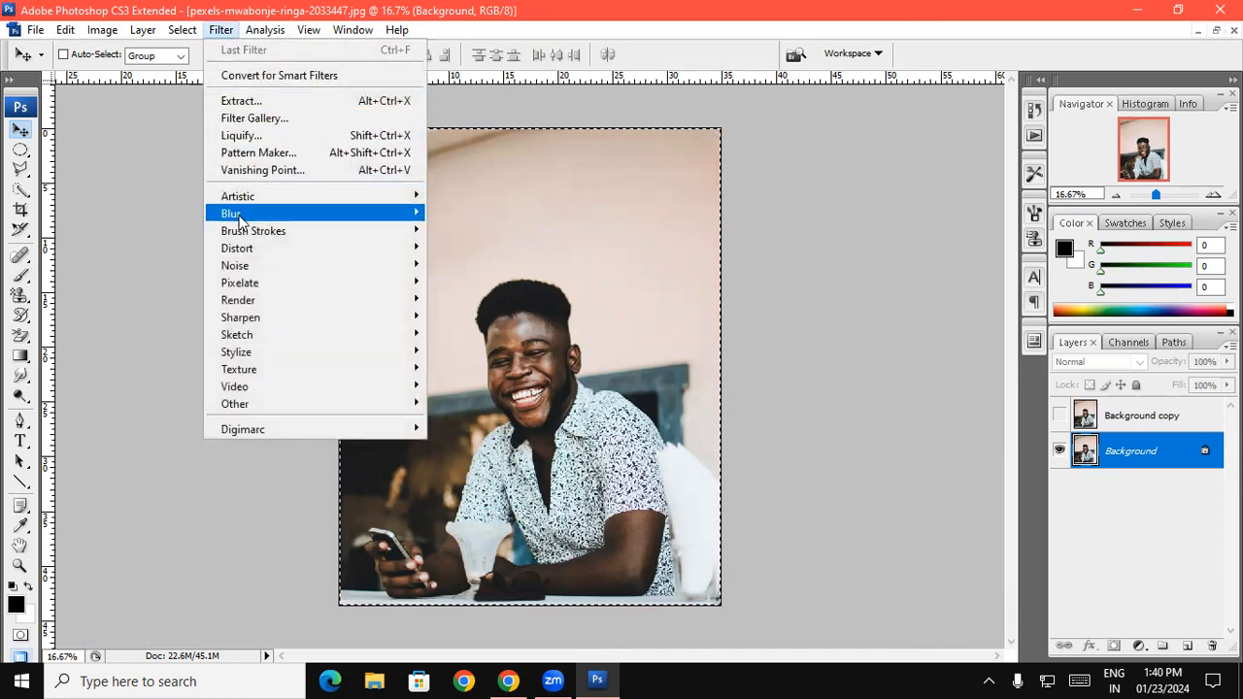
mouse_move(236, 223)
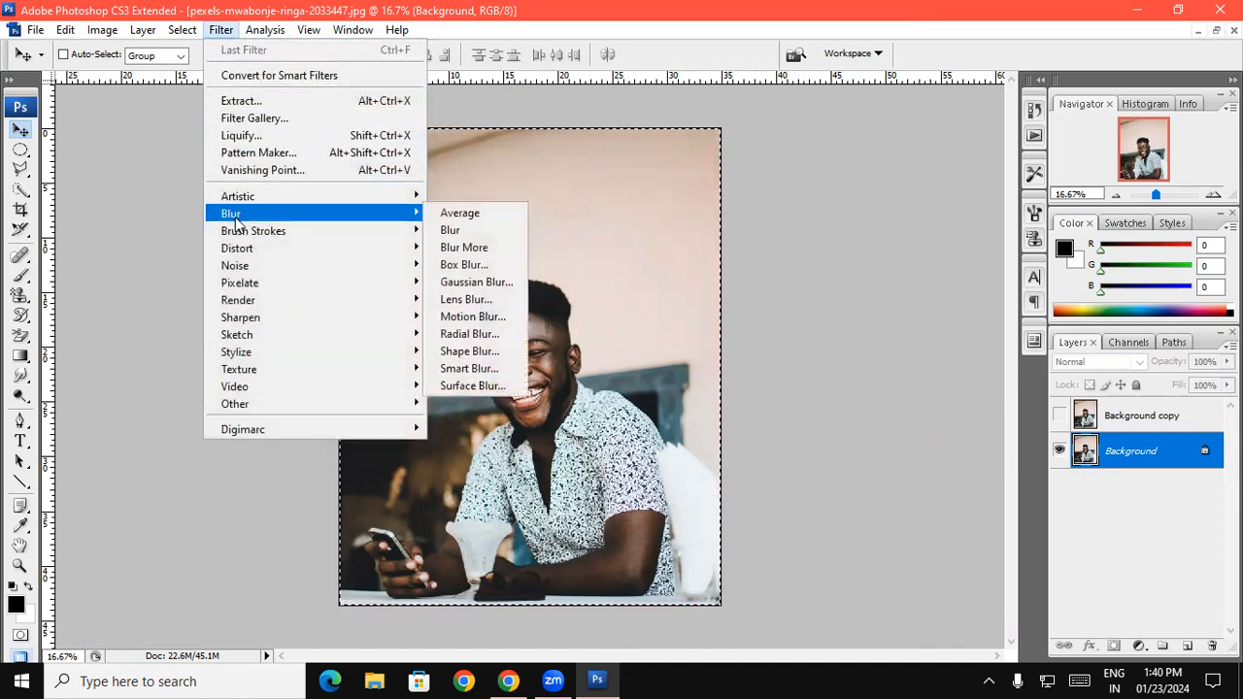
left_click(482, 317)
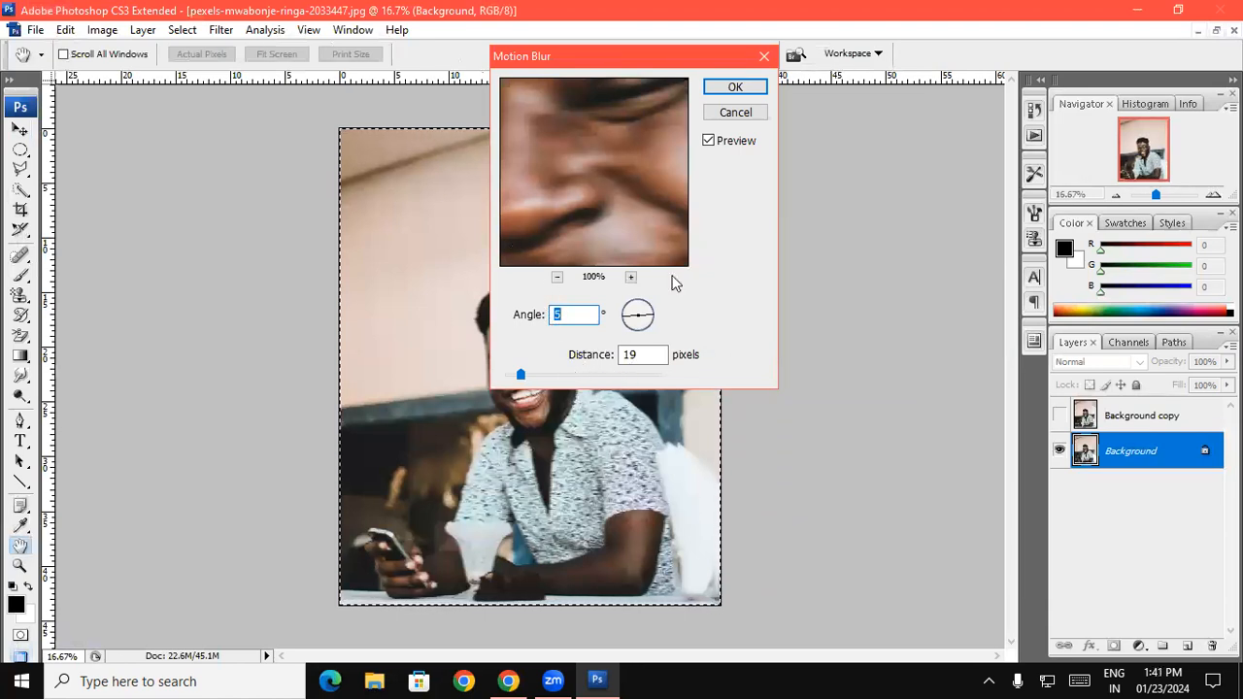
left_click(753, 89)
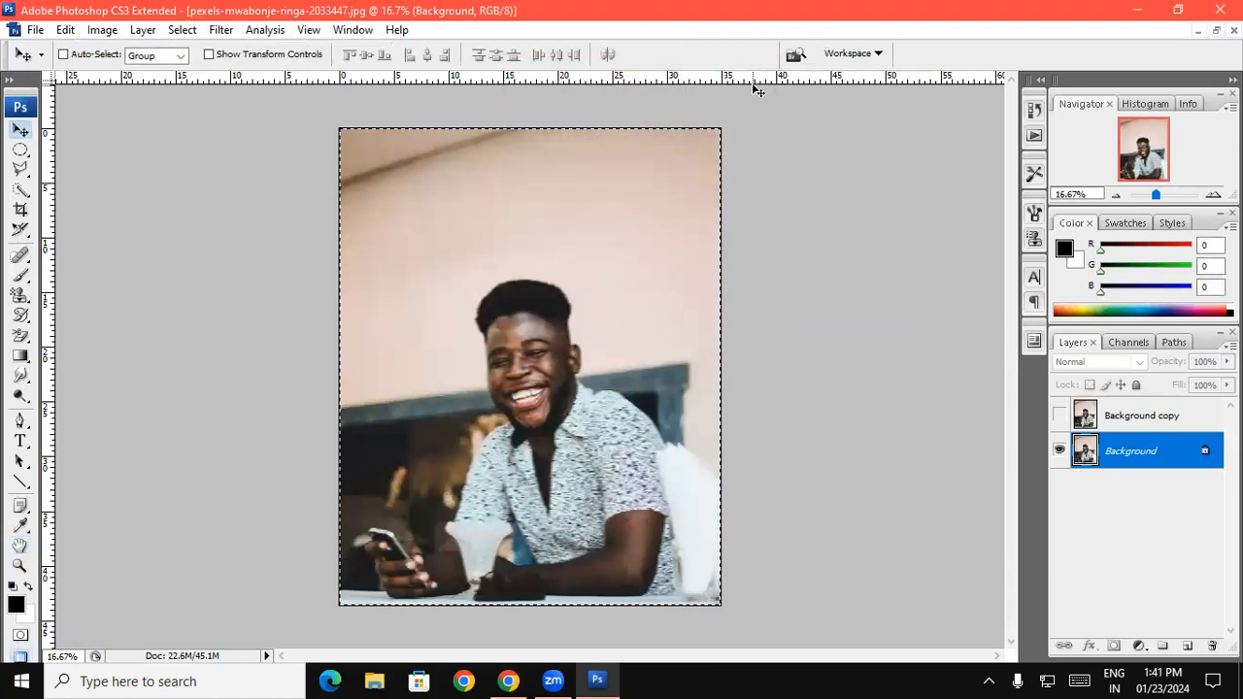
- Compare the motion-blurred face and shirt with the sharp original by toggling the Background copy's visibility
key("ctrl+plus")
key("ctrl+plus")
key("ctrl+plus")
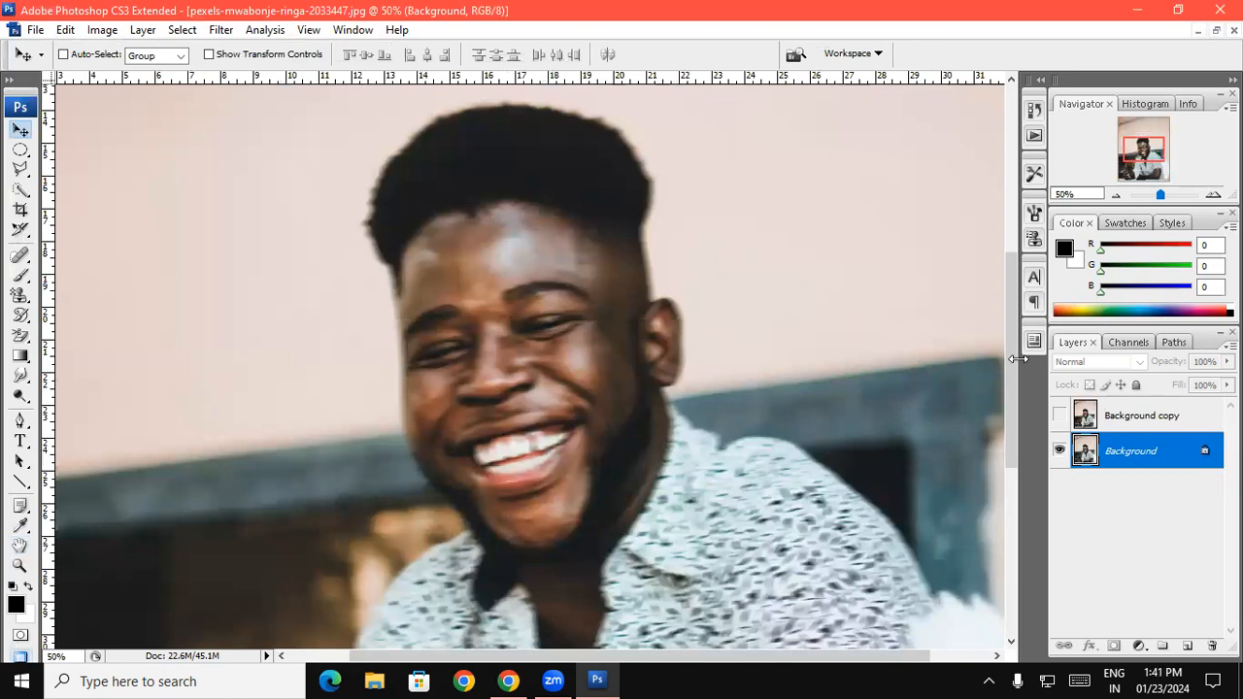
left_click(1059, 415)
left_click(1060, 415)
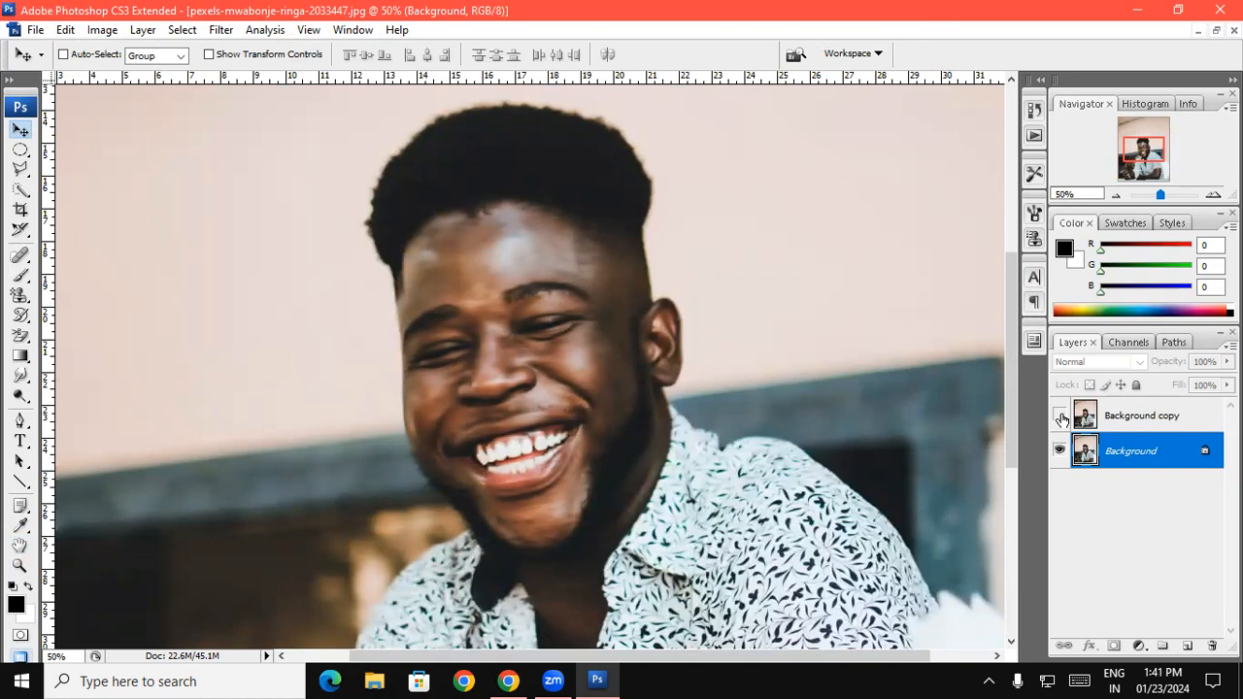
left_click(1059, 414)
left_click(1059, 415)
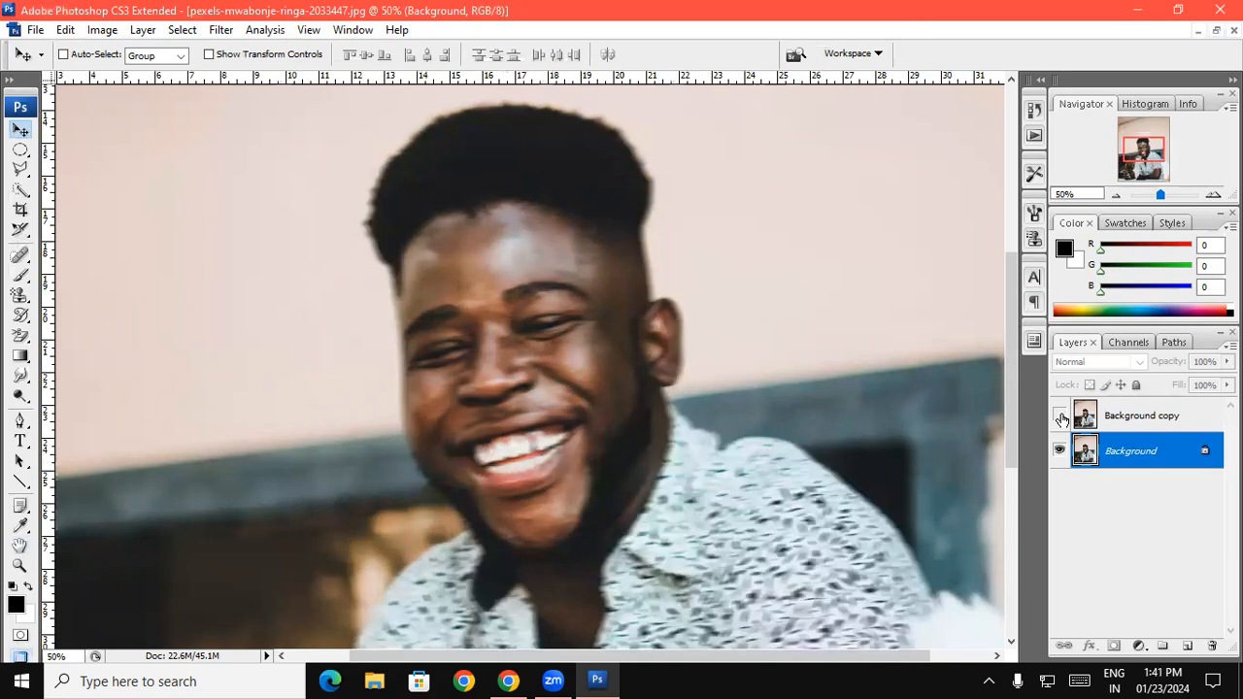
left_click(1059, 415)
left_click(1060, 414)
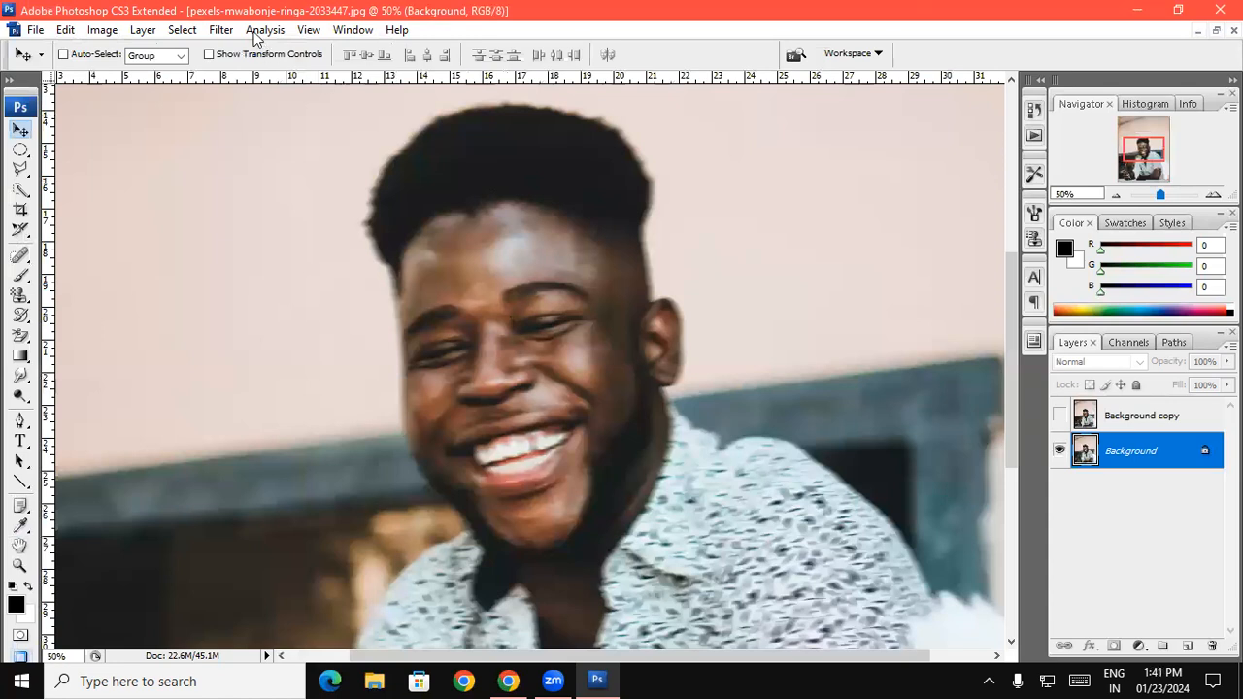
- Try another Motion Blur at an angle of 5° on the Background layer with distances of 64 and 998 pixels
left_click(223, 30)
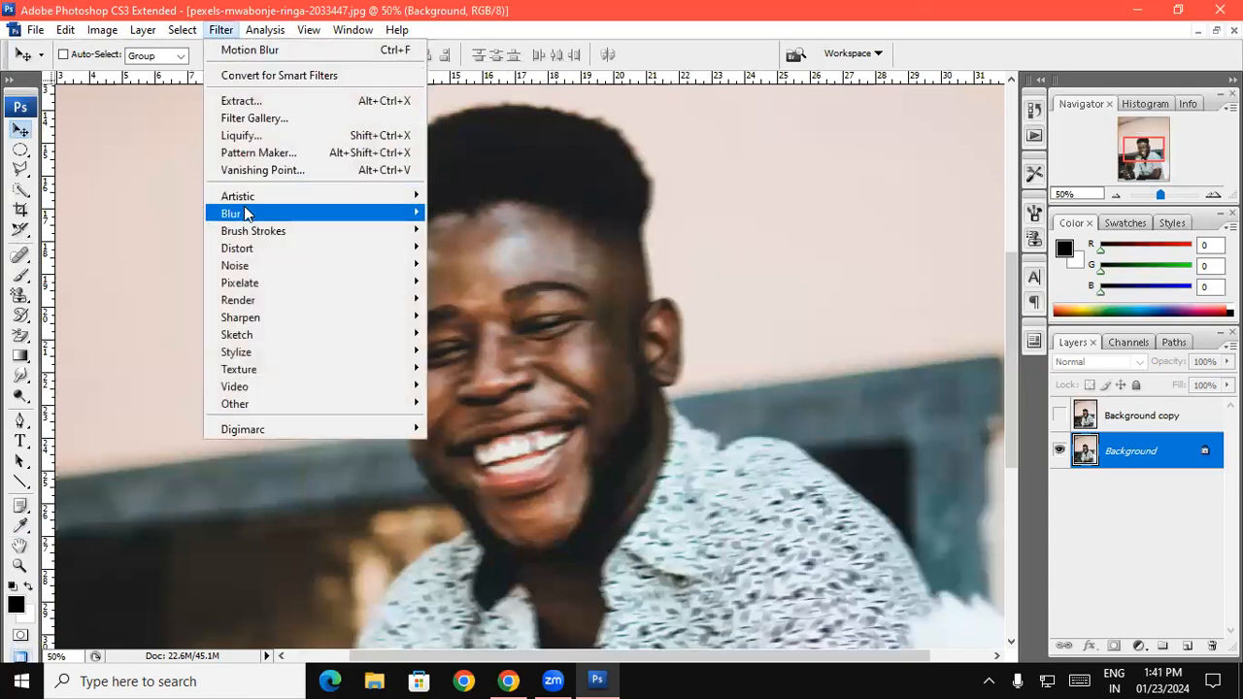
mouse_move(249, 215)
left_click(462, 317)
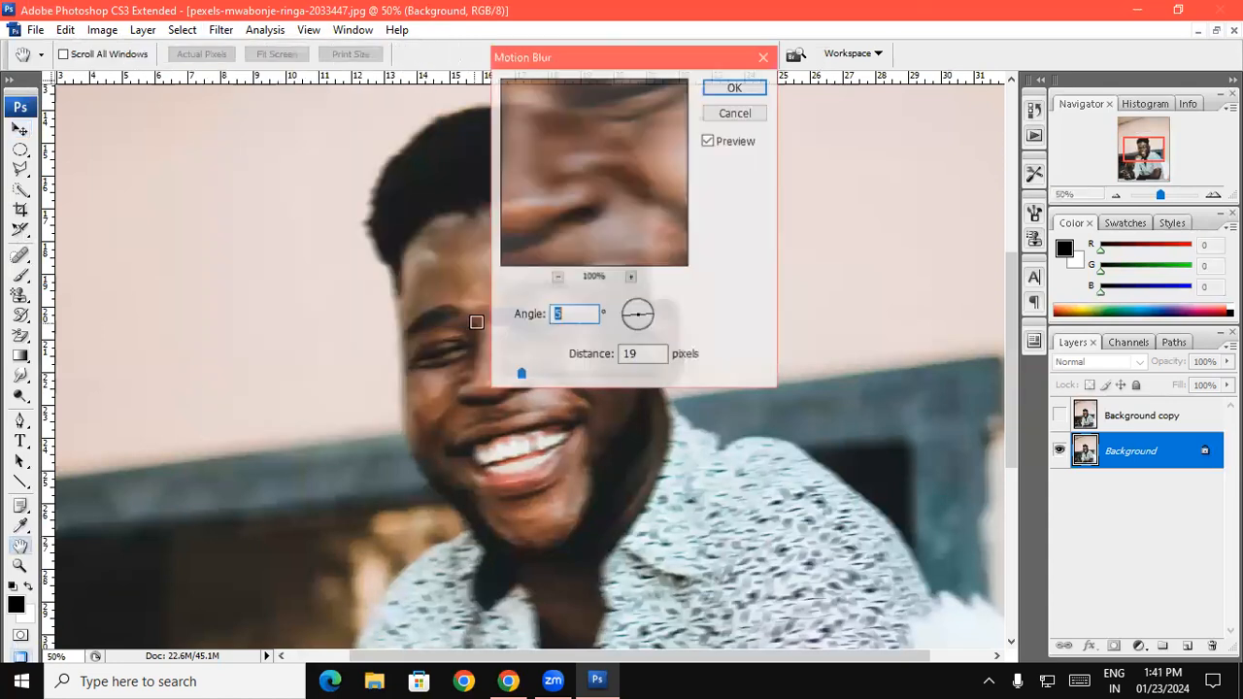
left_click_drag(522, 373, 552, 377)
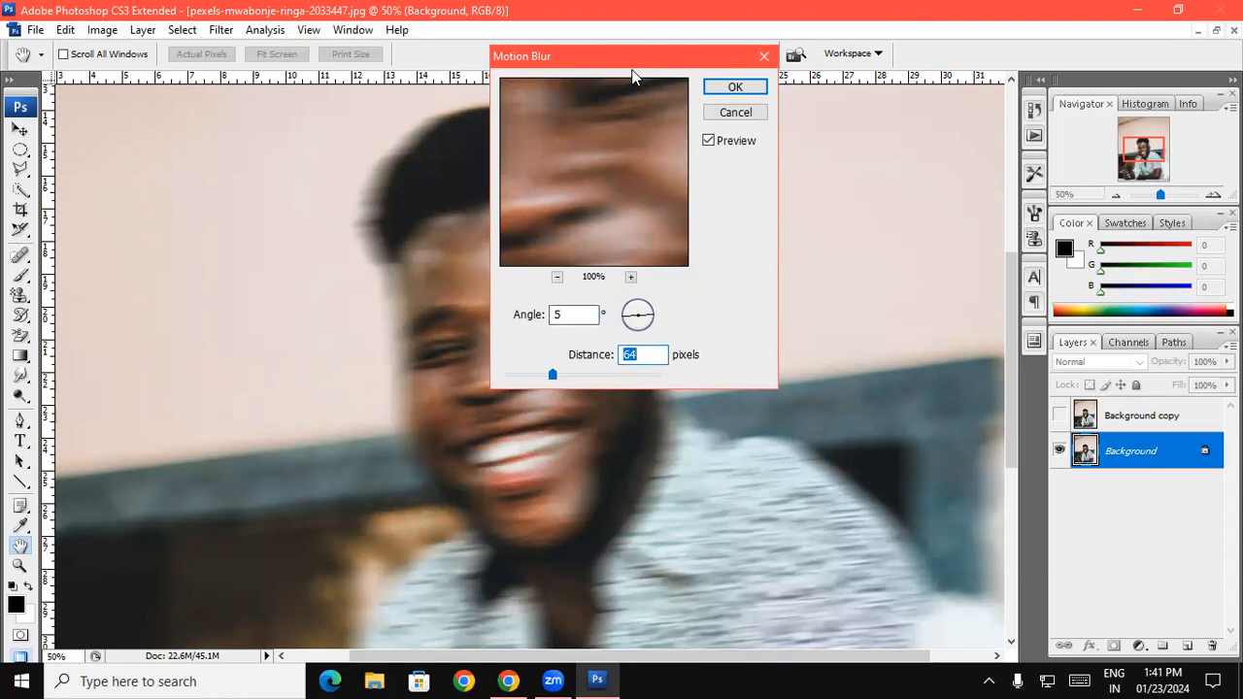
left_click_drag(631, 76, 791, 77)
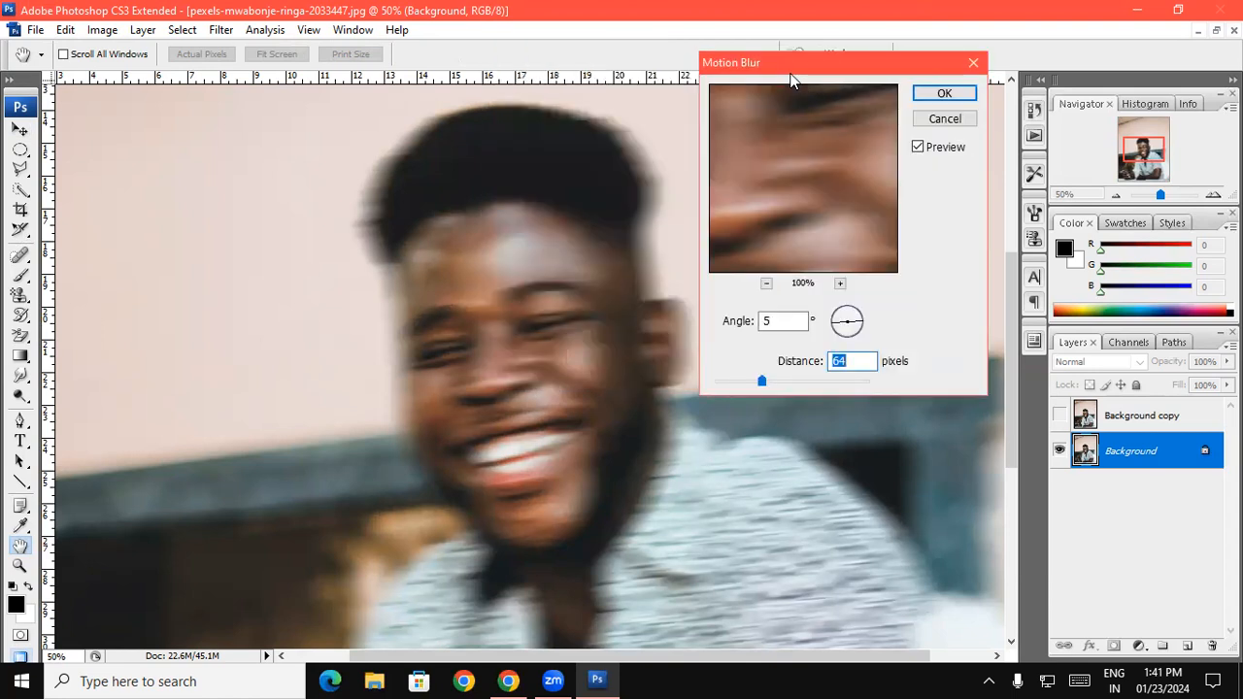
left_click_drag(762, 382, 888, 404)
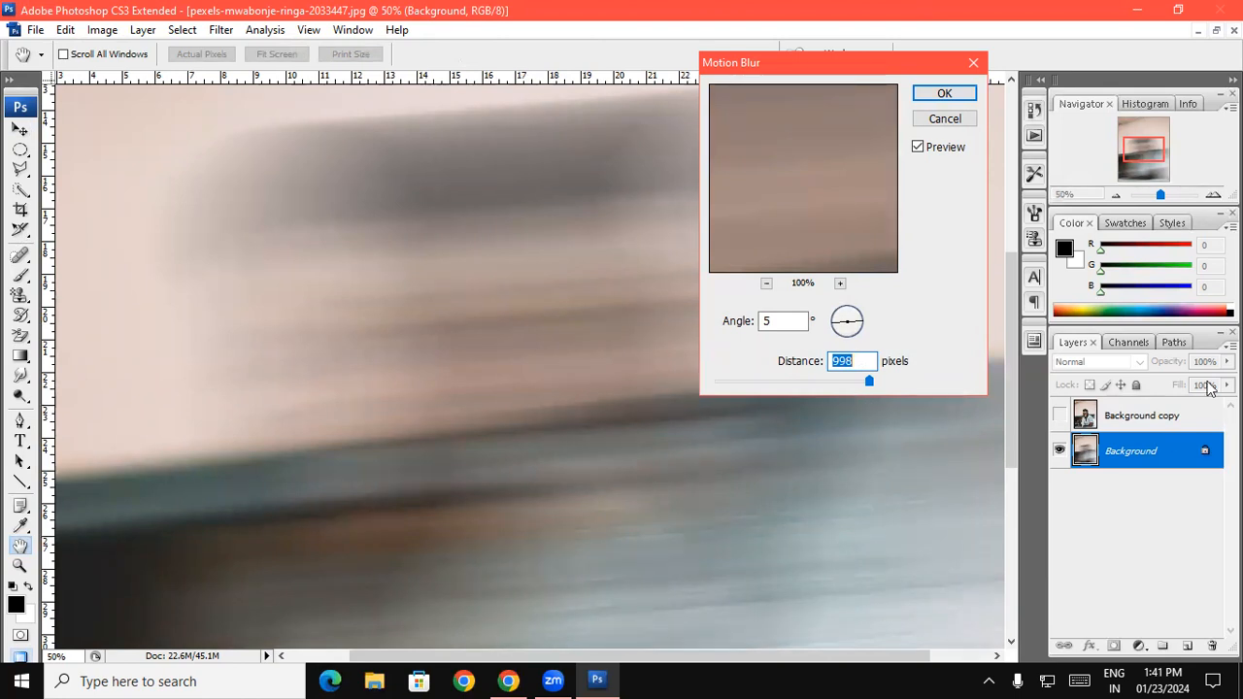
- Reduce the Motion Blur distance to 81 pixels, try an angle of -87°, and apply the blur at 47°
left_click(815, 384)
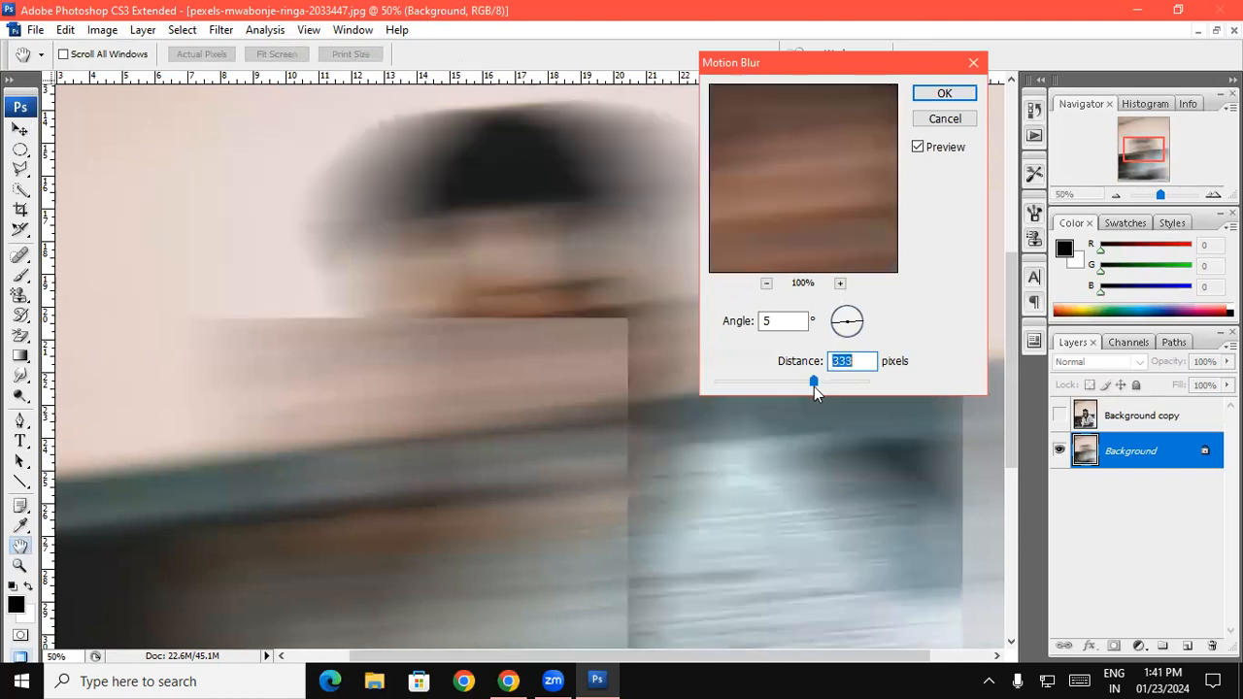
left_click_drag(801, 383, 768, 378)
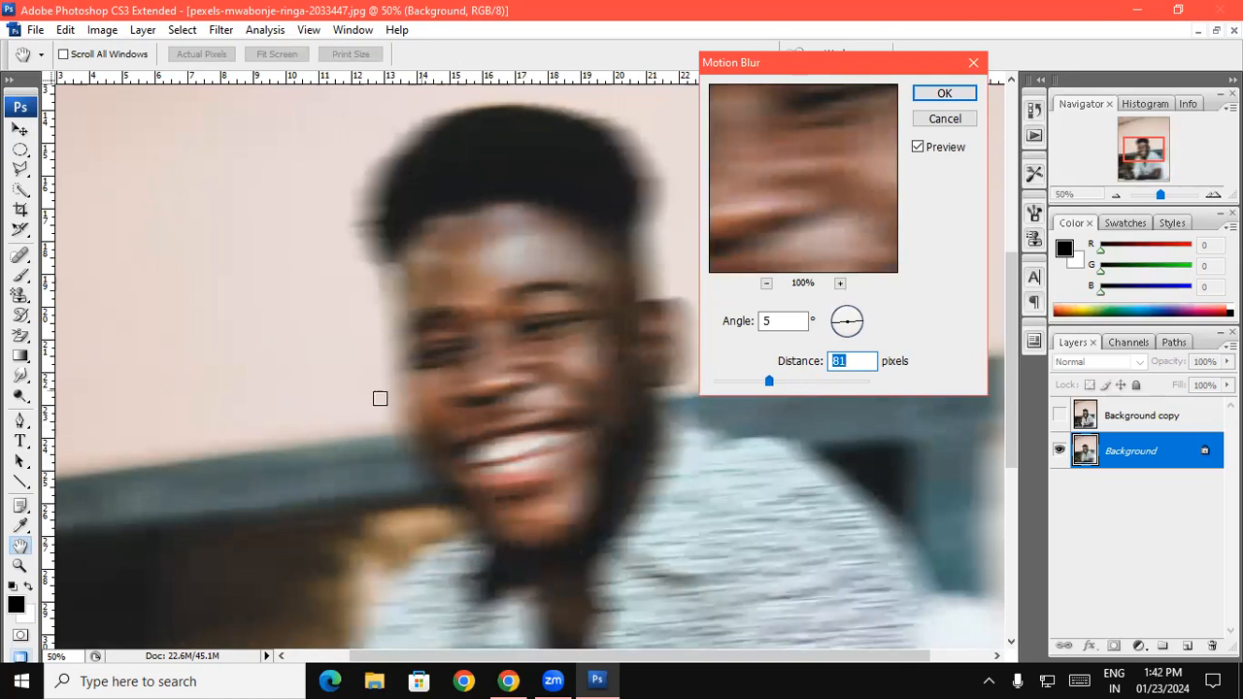
left_click(501, 349)
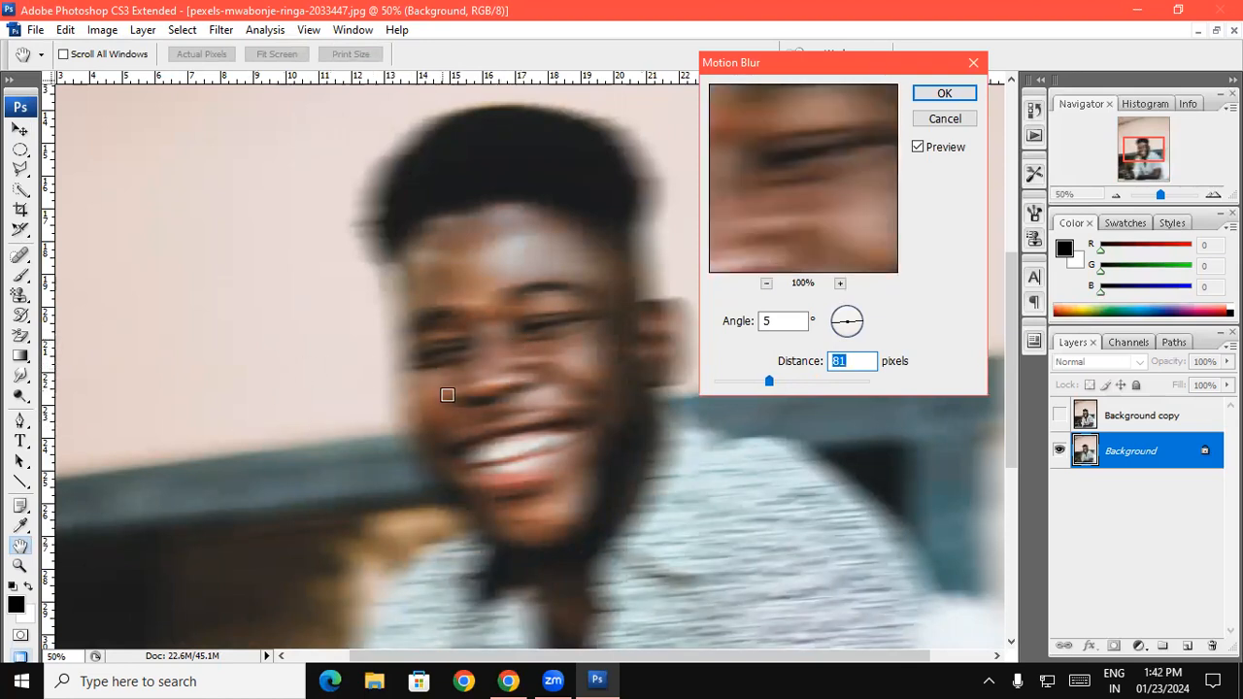
left_click_drag(833, 330, 852, 344)
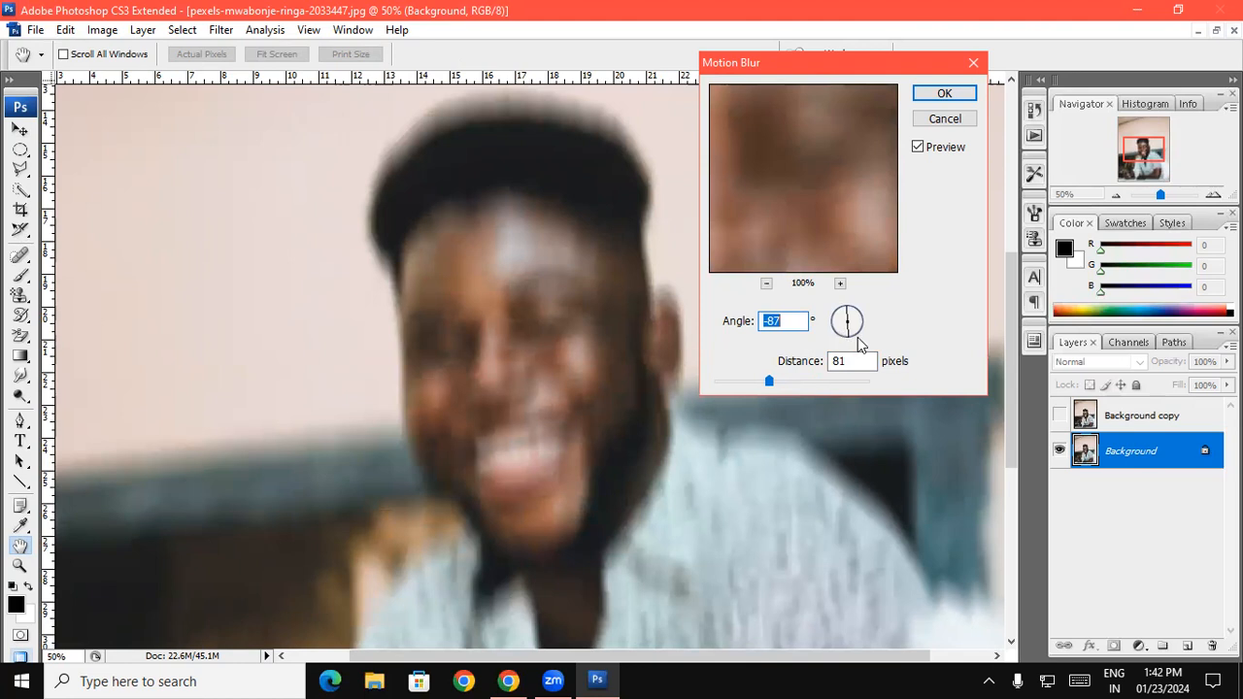
mouse_move(847, 337)
left_mouse_down()
mouse_move(864, 325)
mouse_move(856, 316)
left_mouse_up()
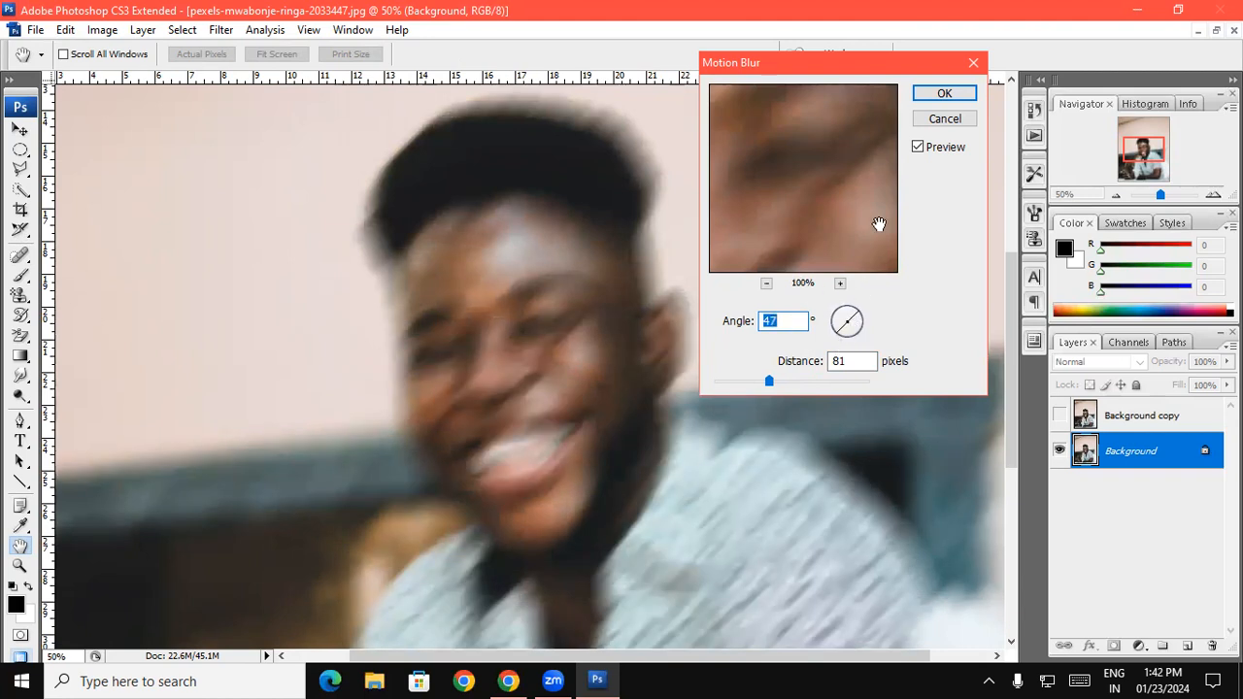
left_click(944, 92)
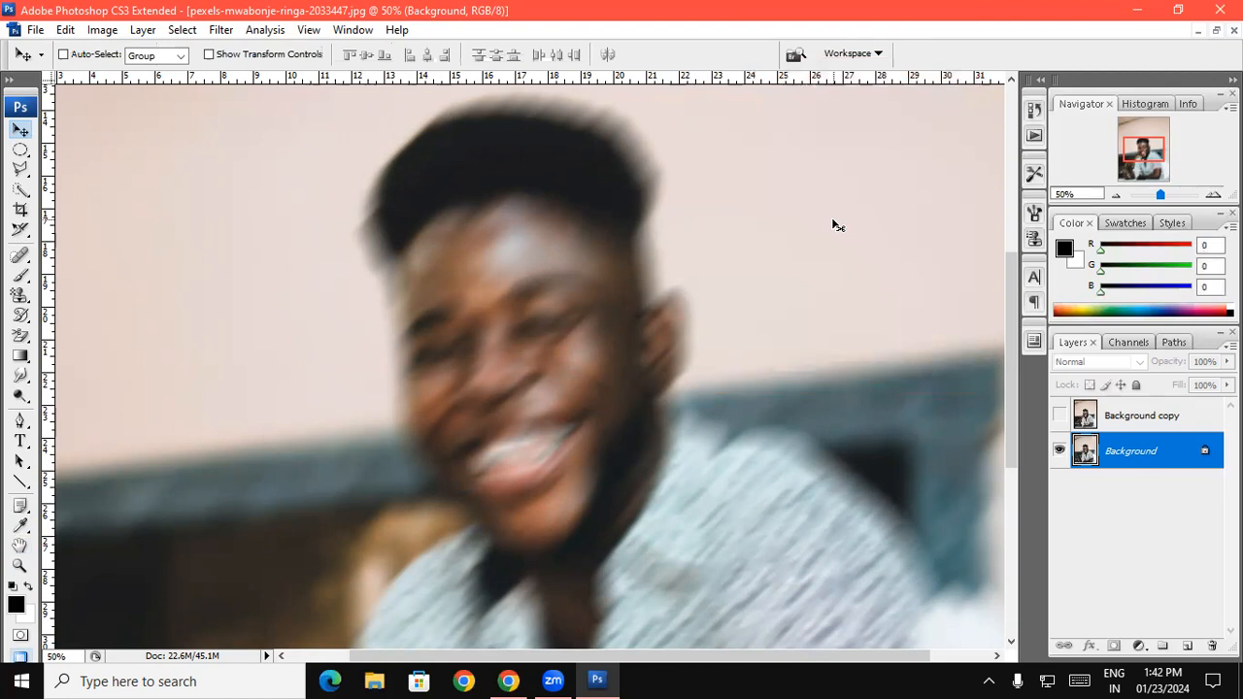
- Deselect the photo and compare the blurred Background layer with the sharp Background copy
key("ctrl+minus")
key("ctrl+minus")
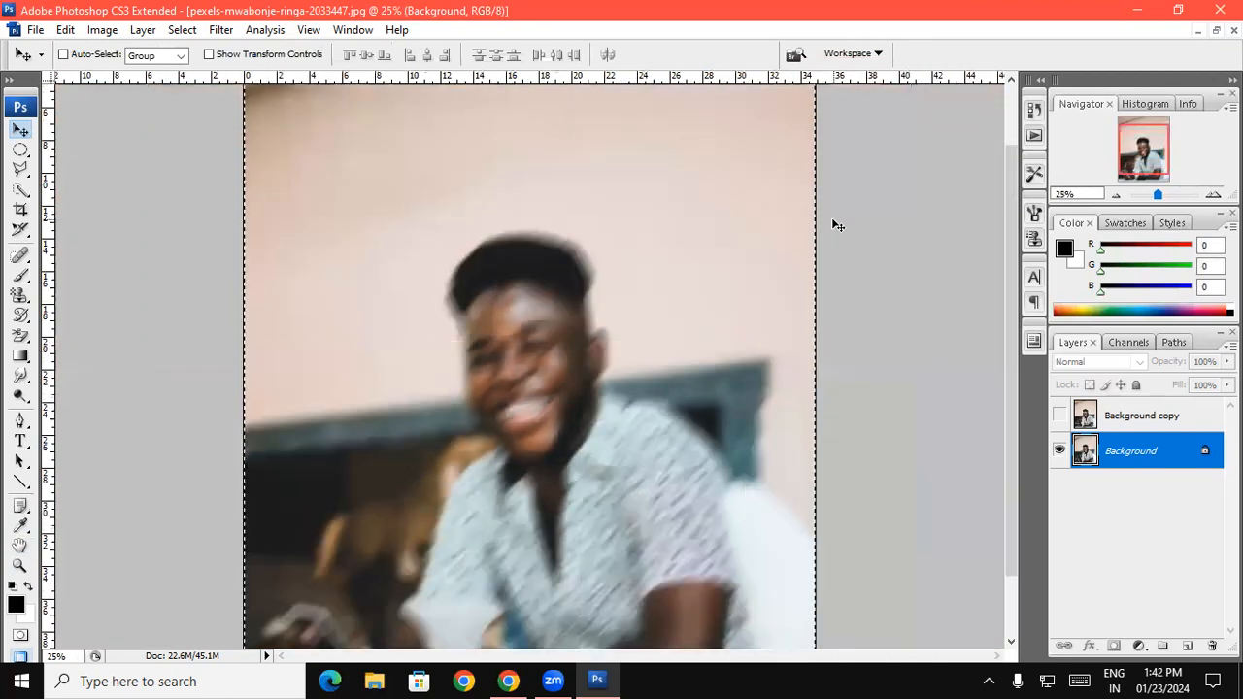
key("ctrl+d")
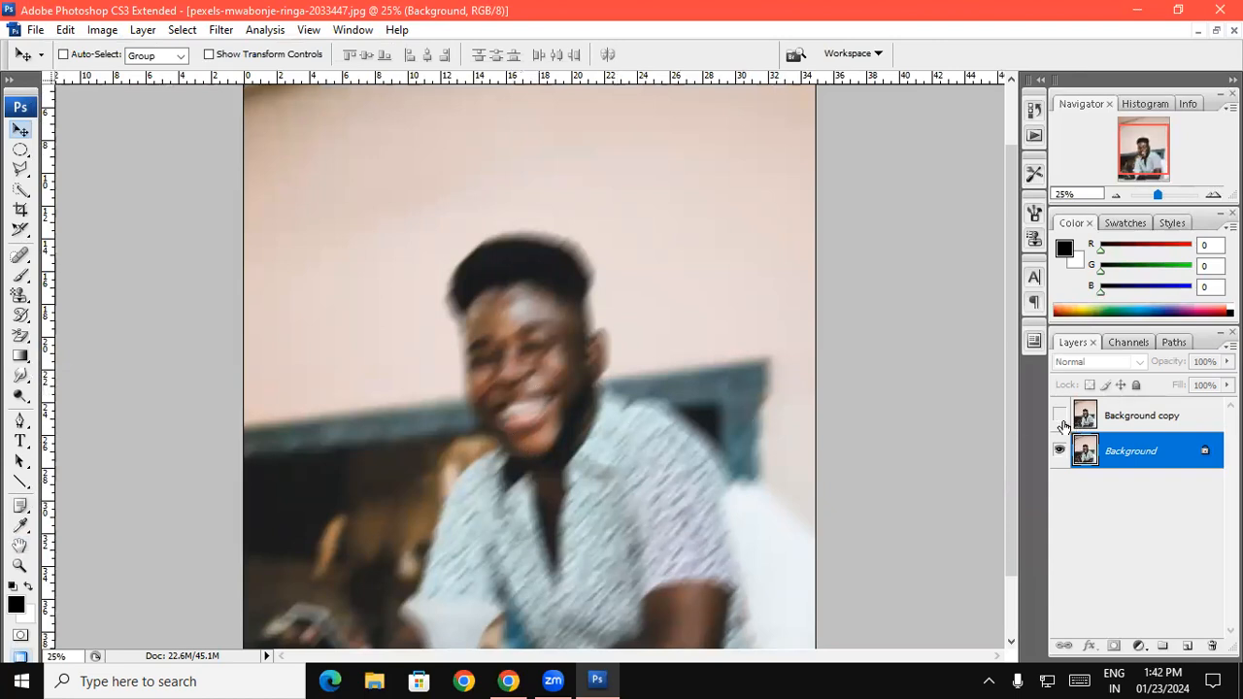
left_click(1059, 417)
left_click(1060, 416)
- Undo both Motion Blurs on the Background layer and clear the selection around the photo
key("ctrl+alt+z")
key("ctrl+alt+z")
key("ctrl+alt+z")
key("ctrl+alt+z")
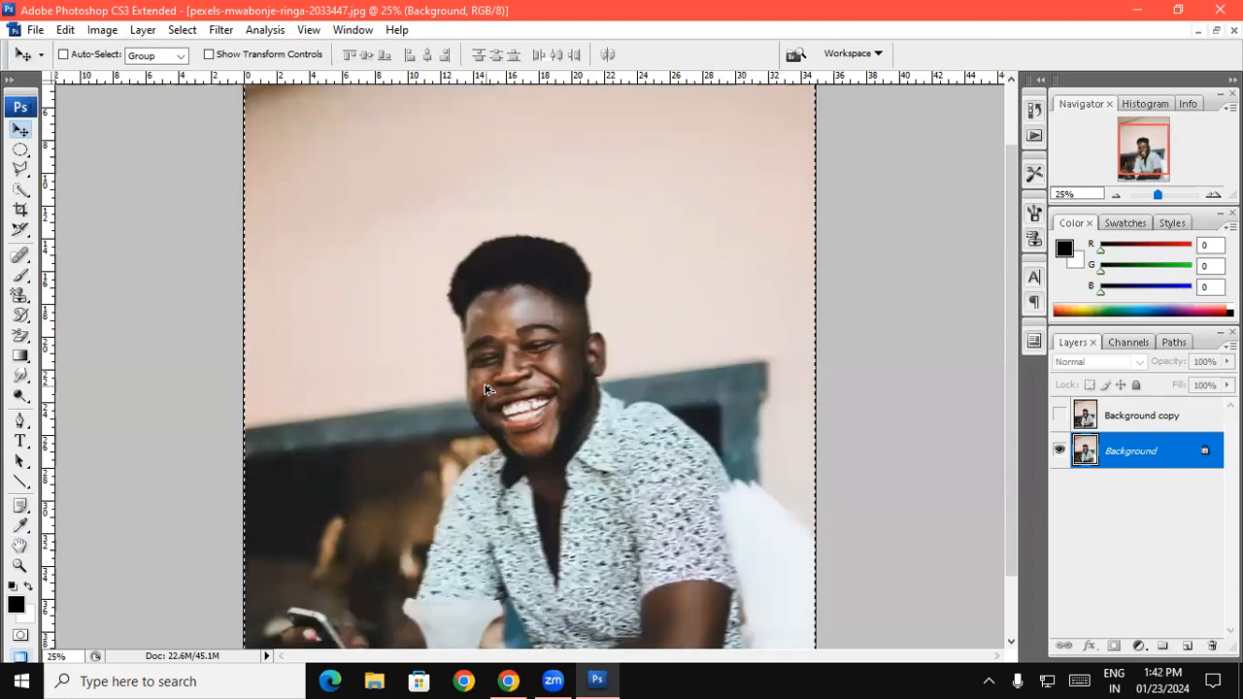
key("ctrl+d")
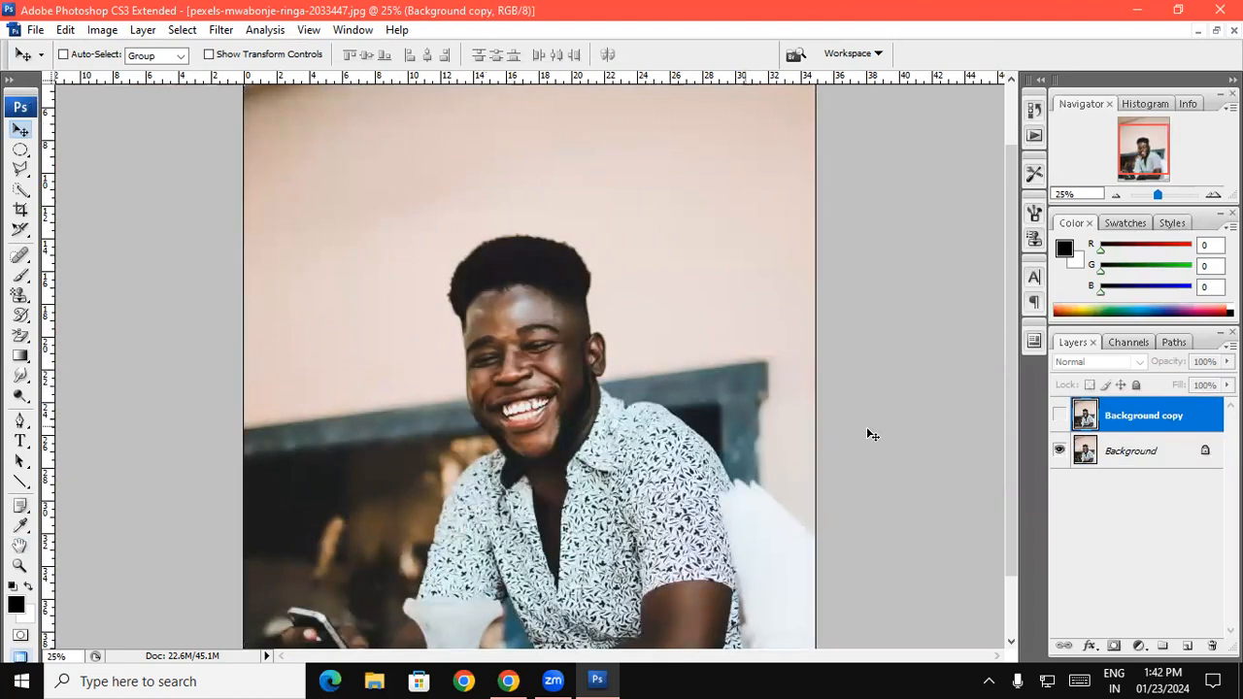
- Apply a Surface Blur to the Background layer with a radius of 31 pixels and a threshold of 50 levels
left_click(1121, 453)
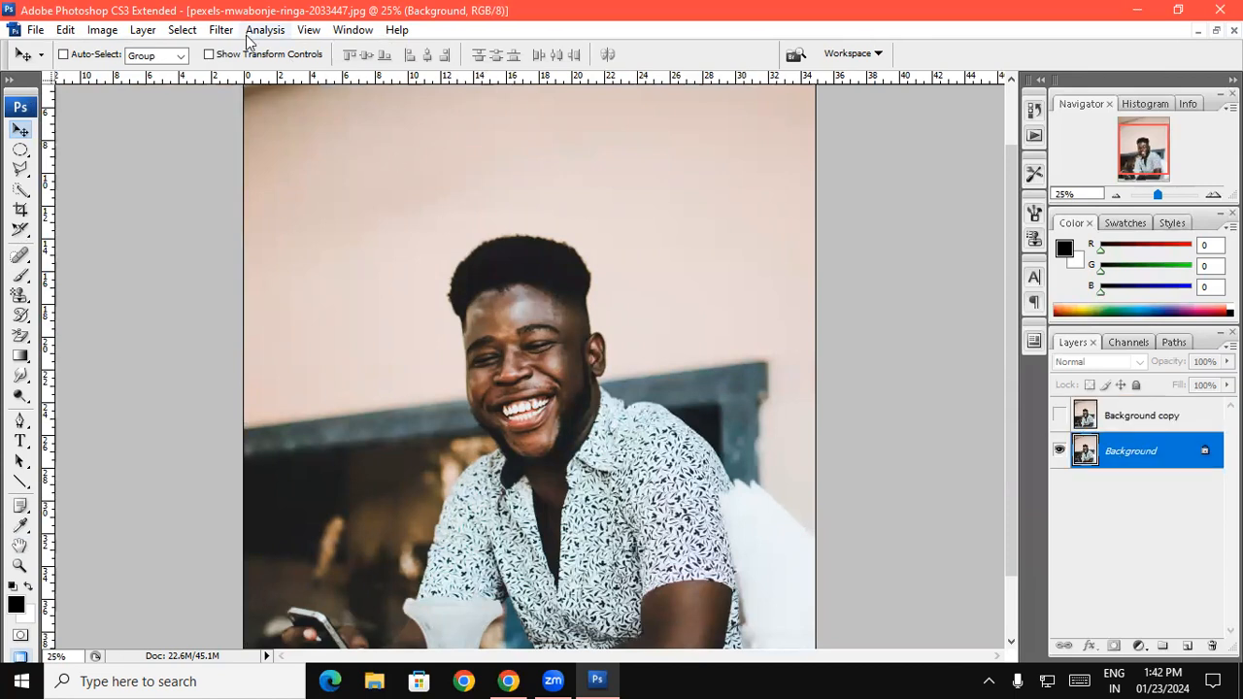
left_click(222, 29)
mouse_move(257, 213)
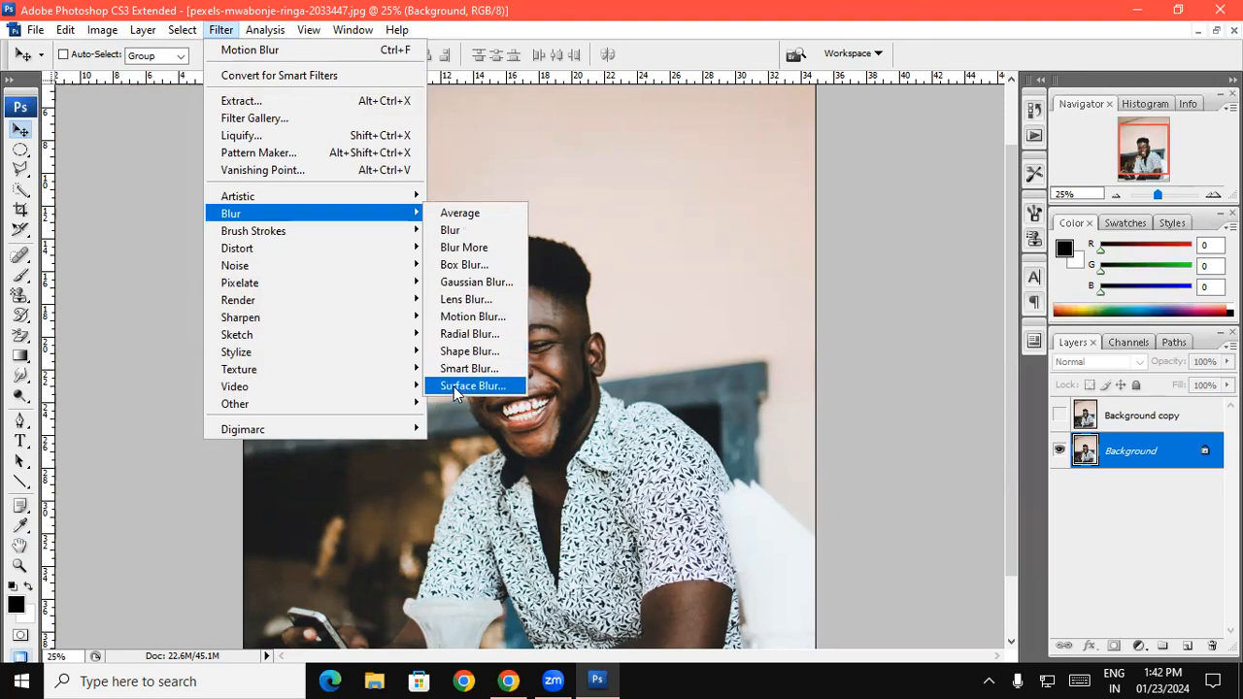
left_click(454, 386)
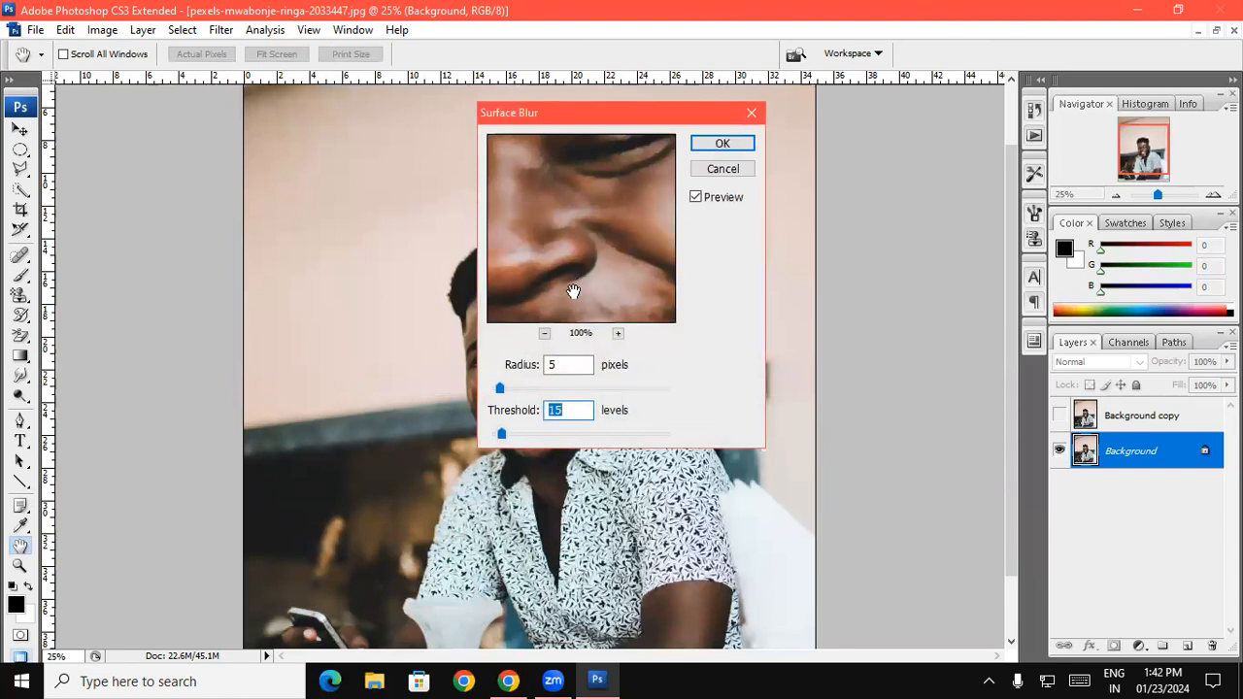
left_click_drag(525, 390, 546, 389)
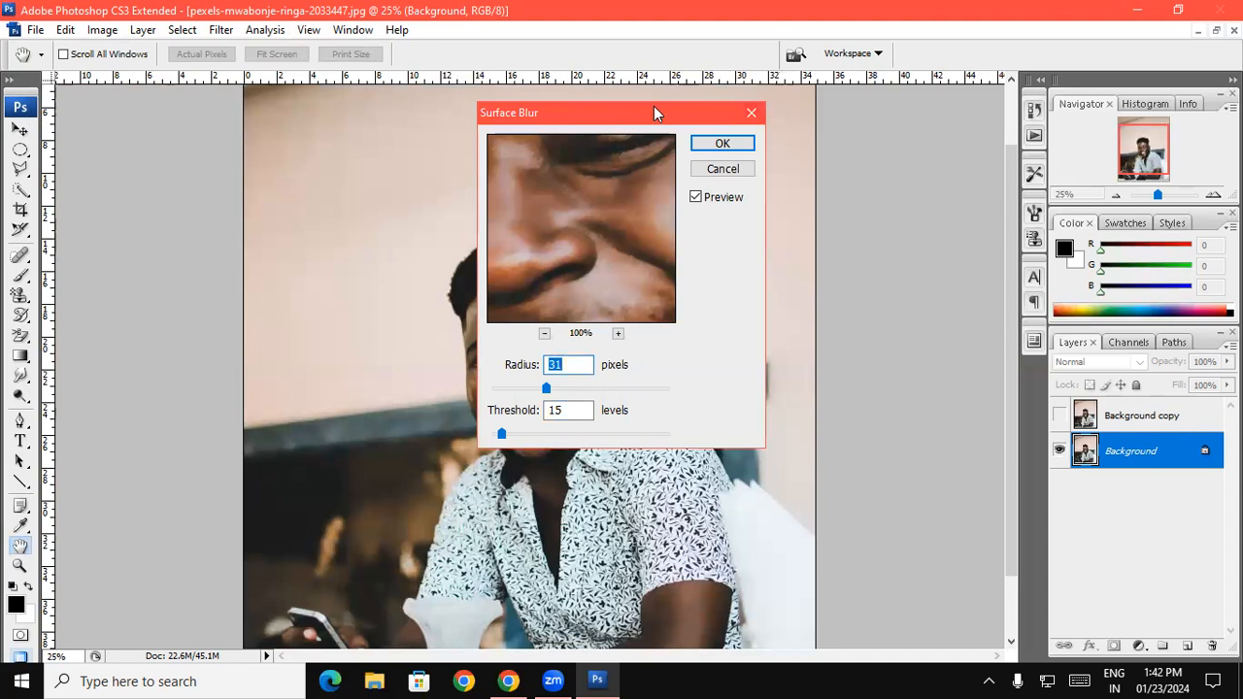
left_click_drag(656, 118, 837, 32)
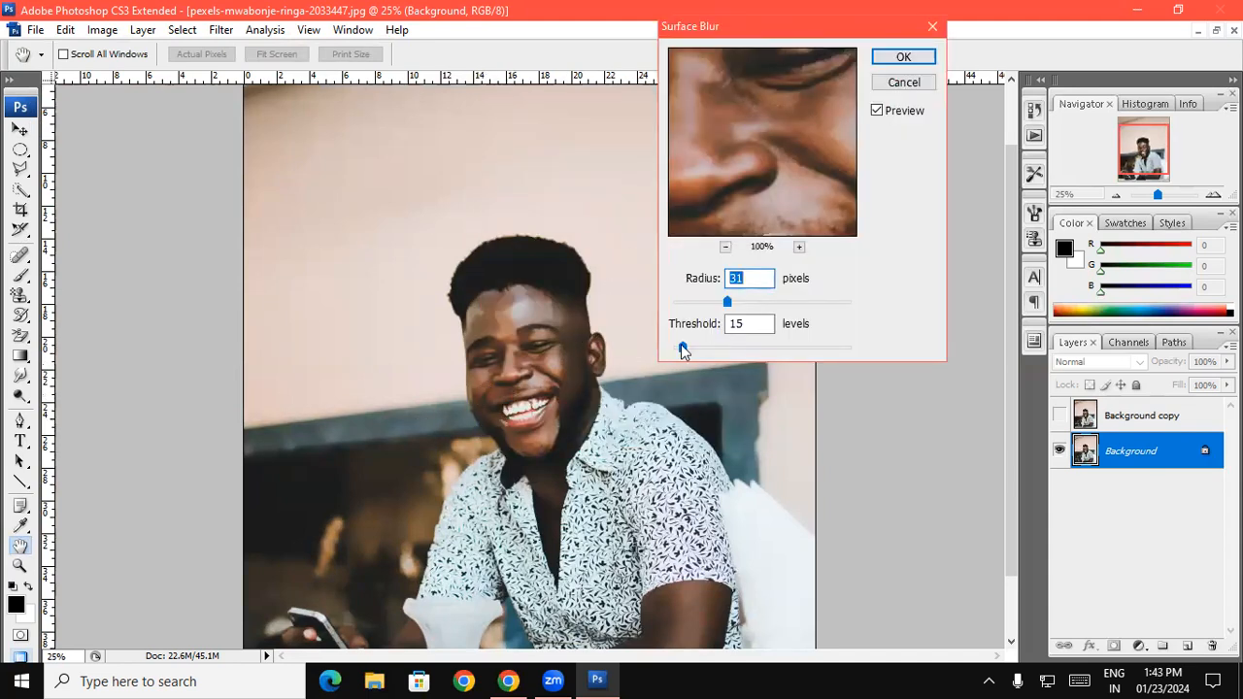
mouse_move(706, 347)
left_mouse_down()
mouse_move(715, 350)
mouse_move(701, 354)
left_mouse_up()
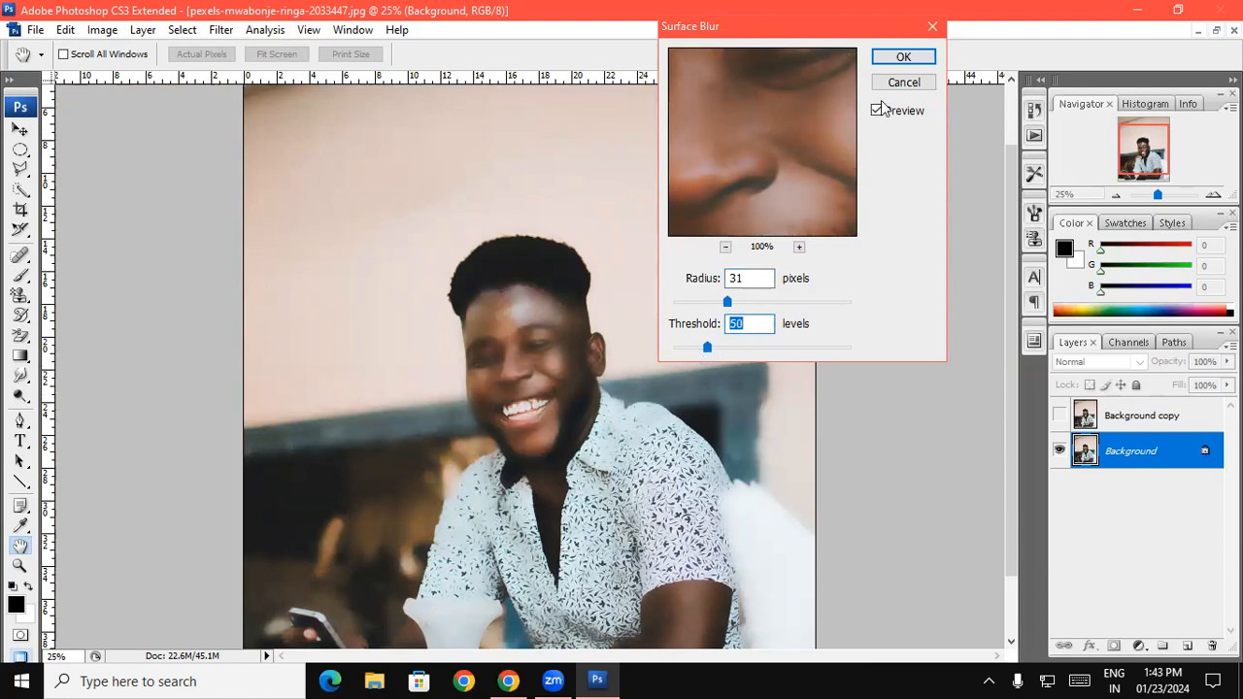
left_click(894, 58)
key("v")
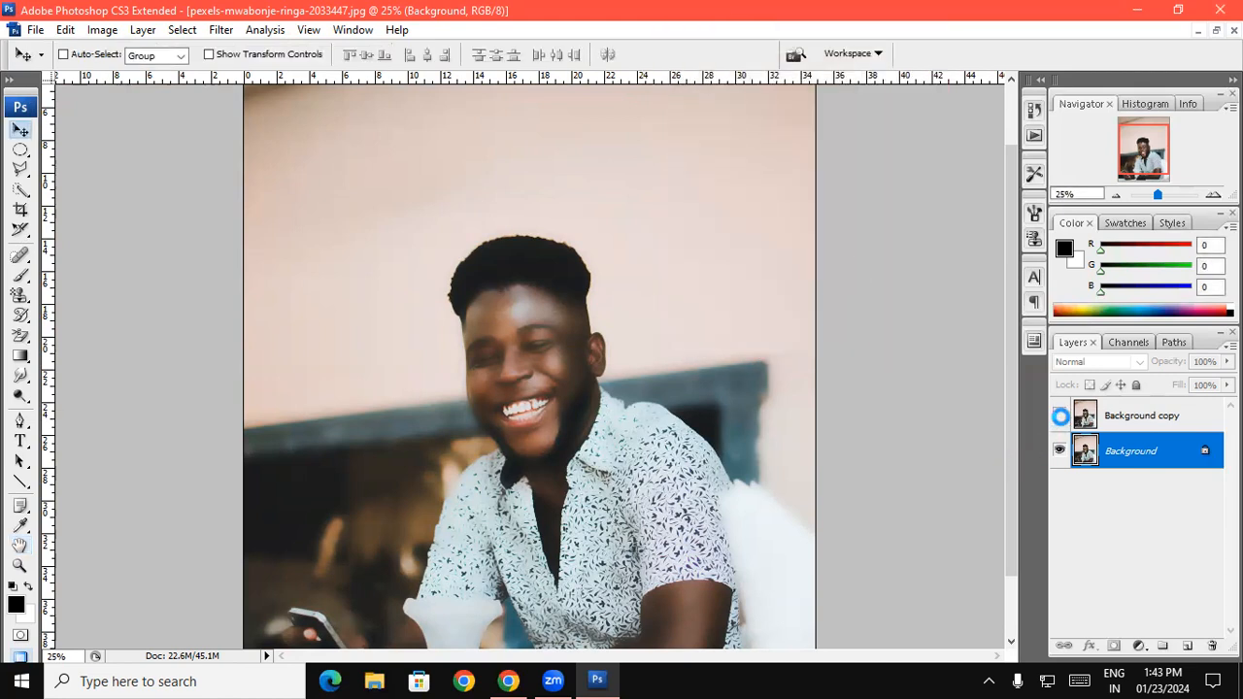
- Compare the surface-blurred Background layer with the sharp Background copy by showing and hiding the copy
left_click(1059, 418)
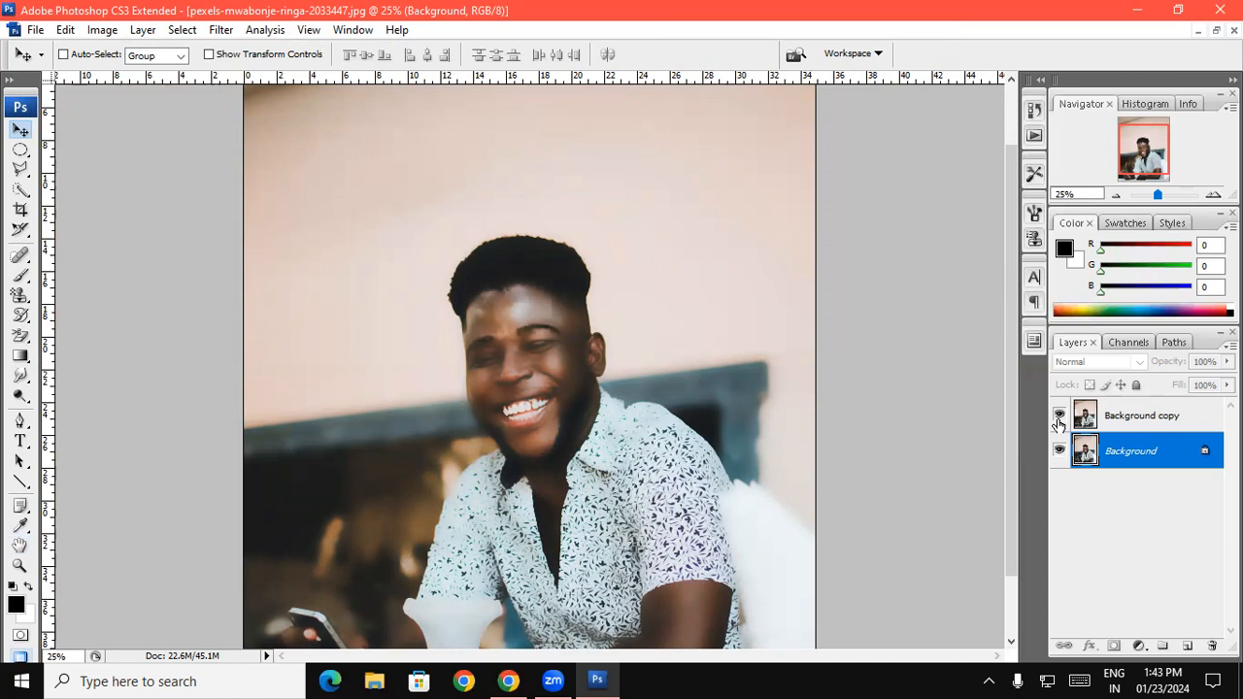
left_click(1059, 419)
left_click(1058, 420)
left_click(1058, 419)
left_click(1058, 420)
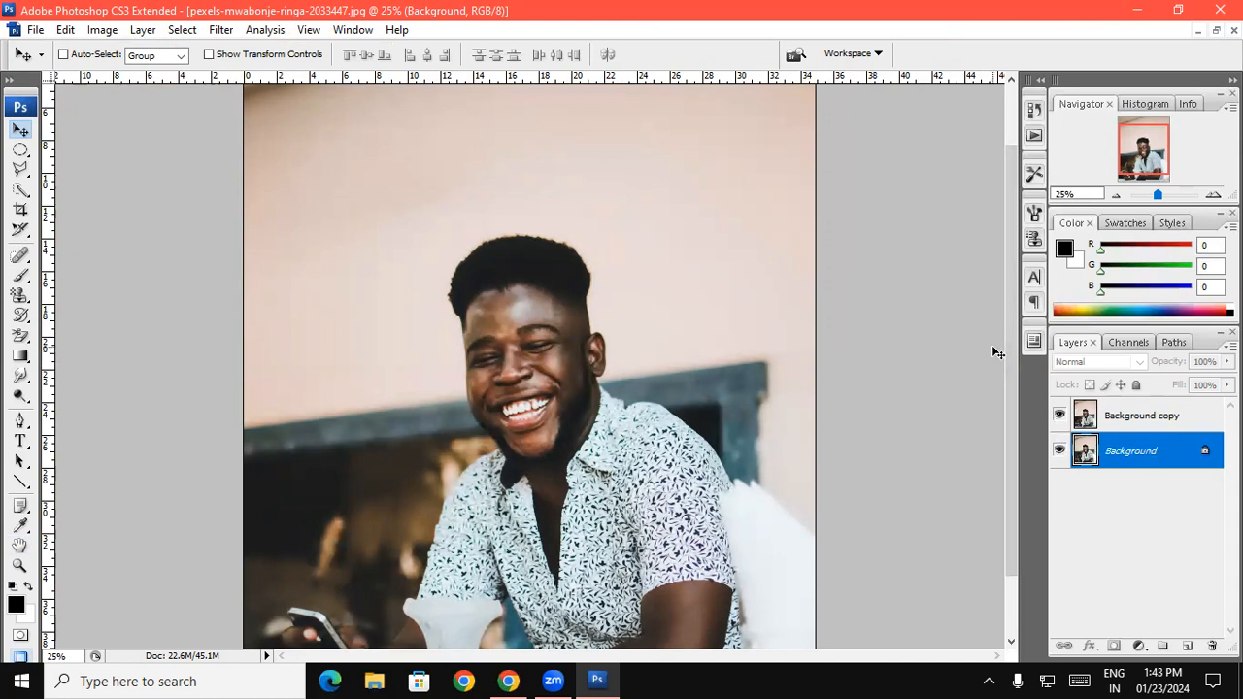
- Look through the Smudge and Dodge tool groups and activate the Sponge tool
left_click(21, 377)
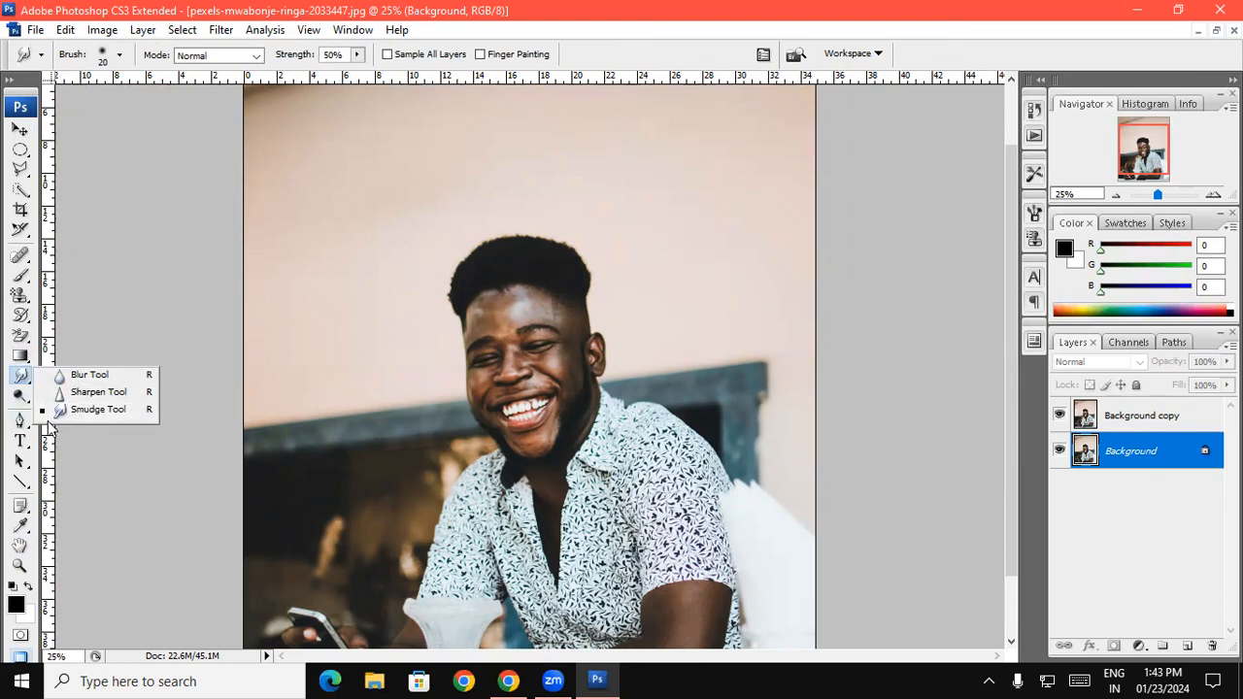
left_click(26, 400)
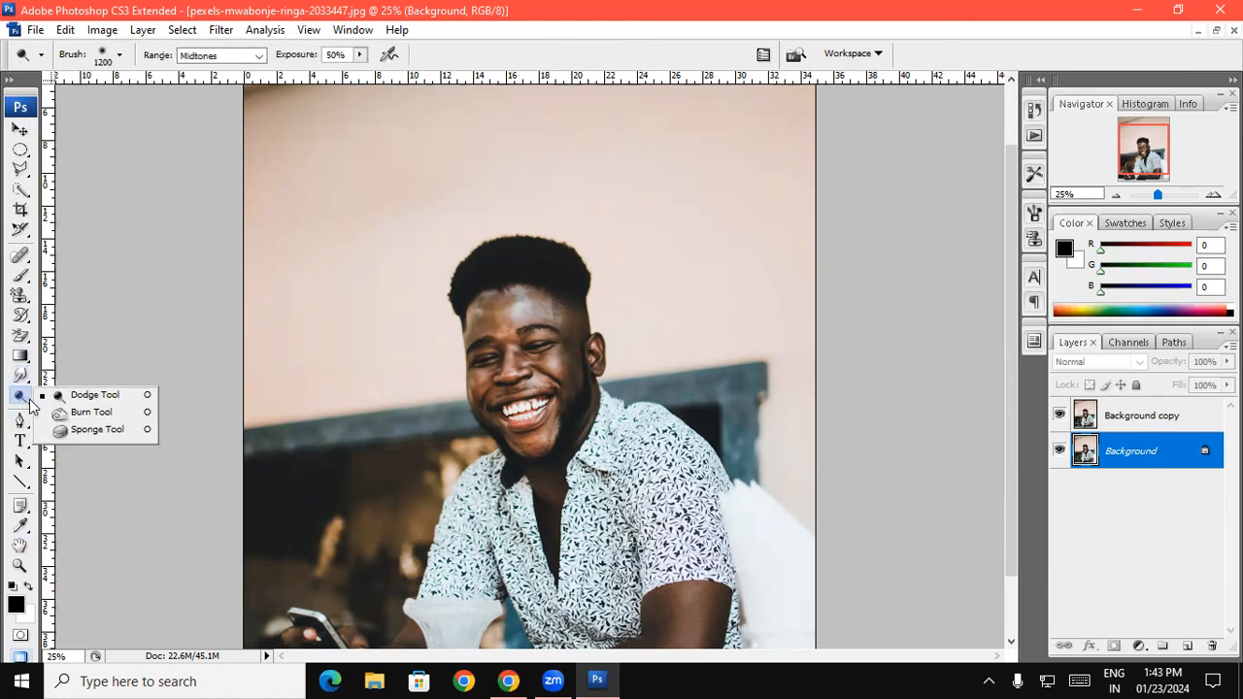
left_click(90, 430)
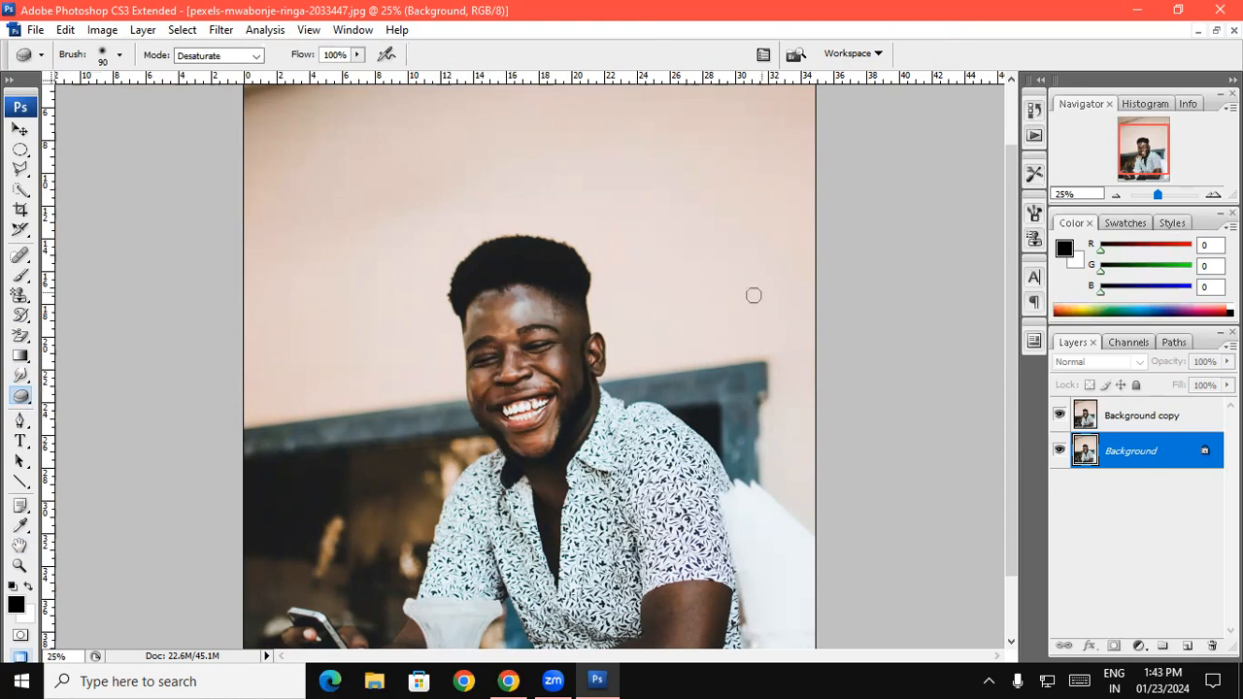
- Undo the Surface Blur and the Background layer's duplication, and minimise the smiling man's photo
left_click(1059, 414)
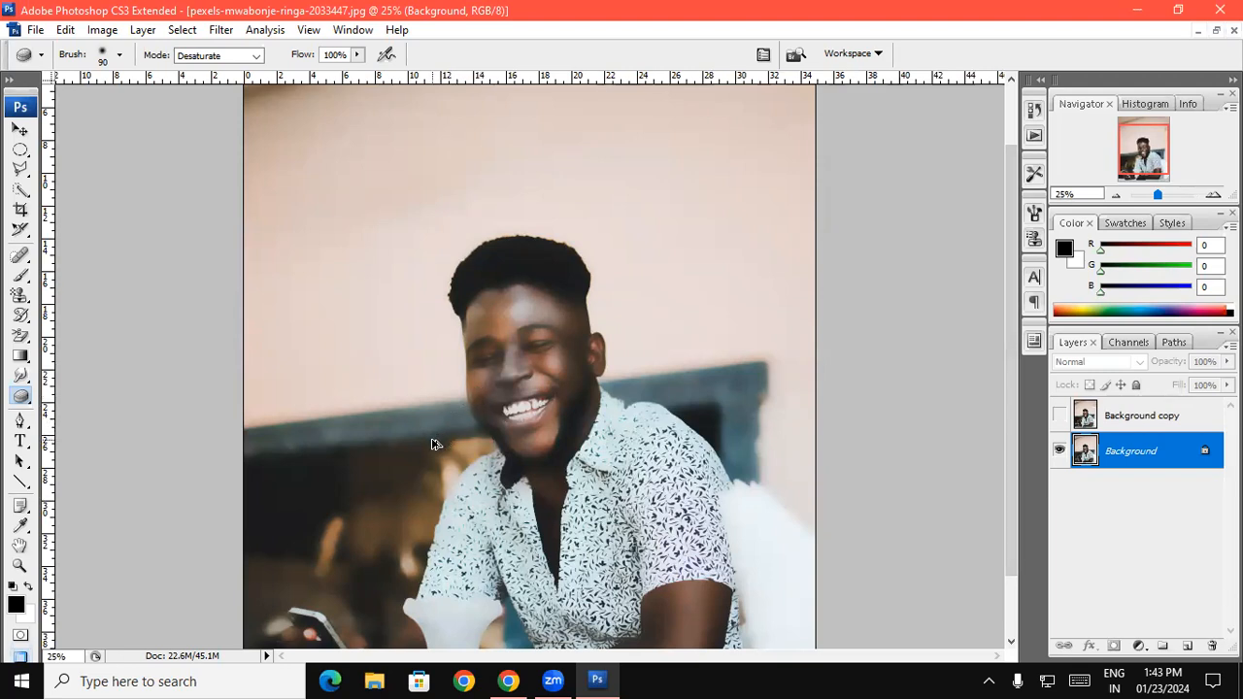
key("ctrl+alt+z")
key("ctrl+alt+z")
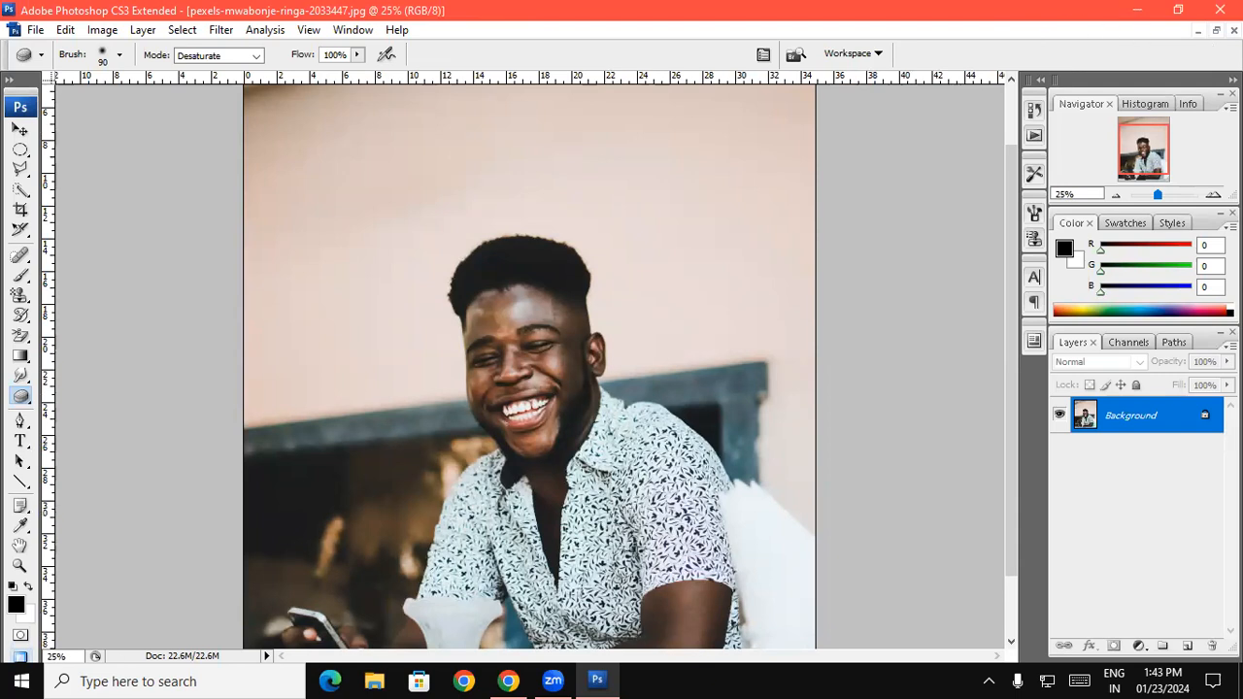
left_click(1216, 30)
left_click(404, 120)
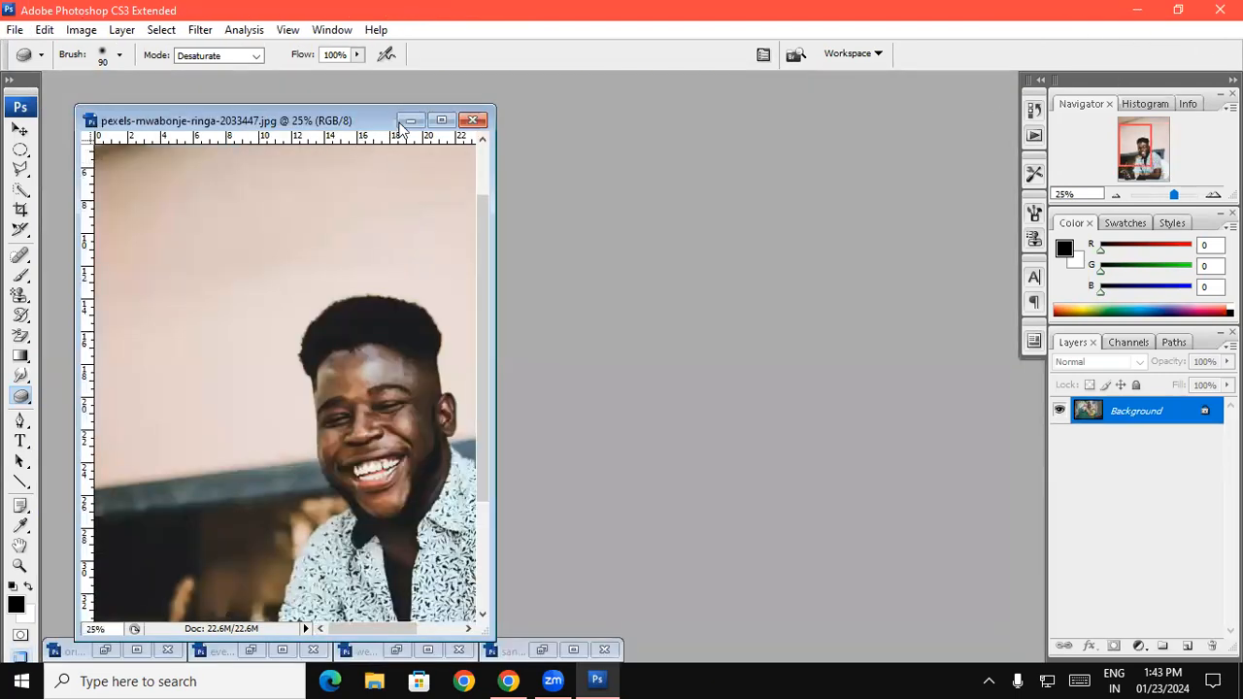
double_click(397, 140)
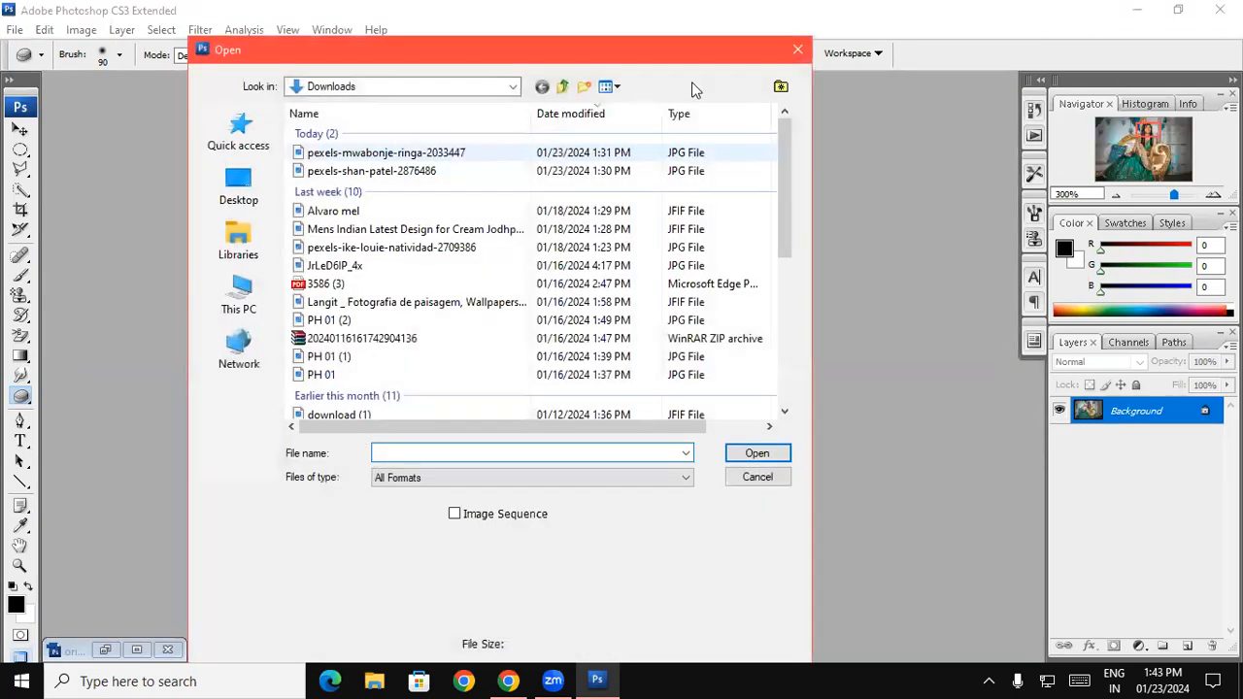
left_click(796, 50)
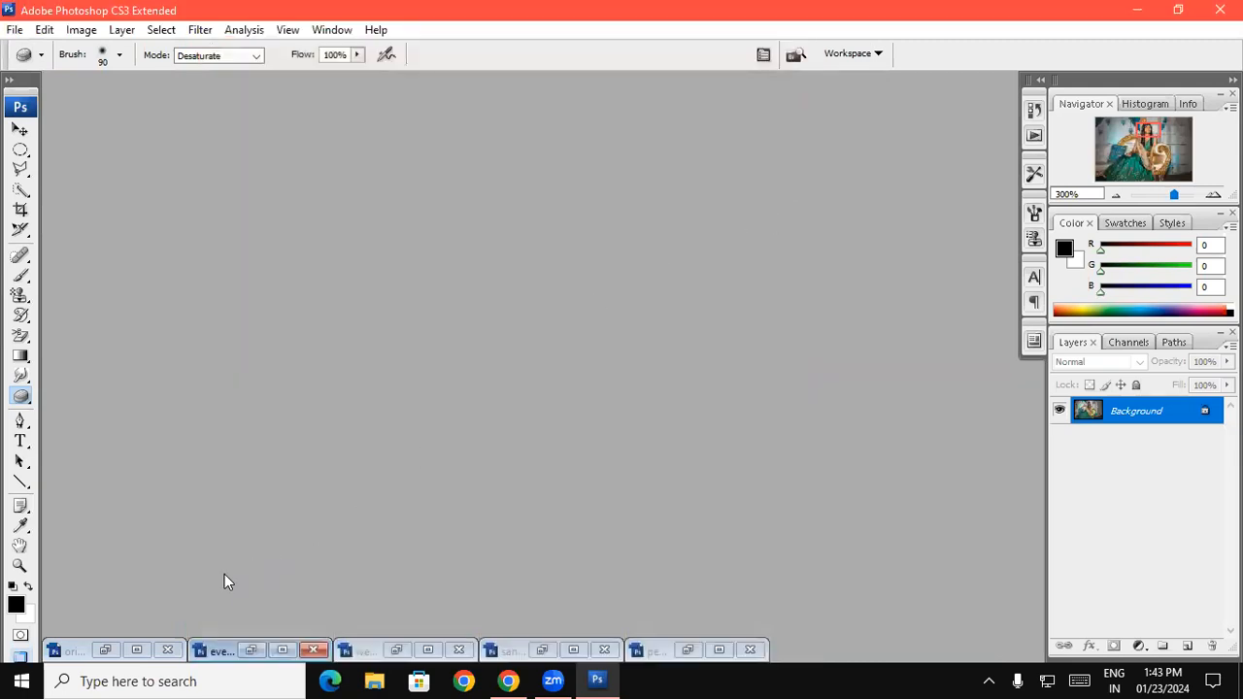
left_click(106, 650)
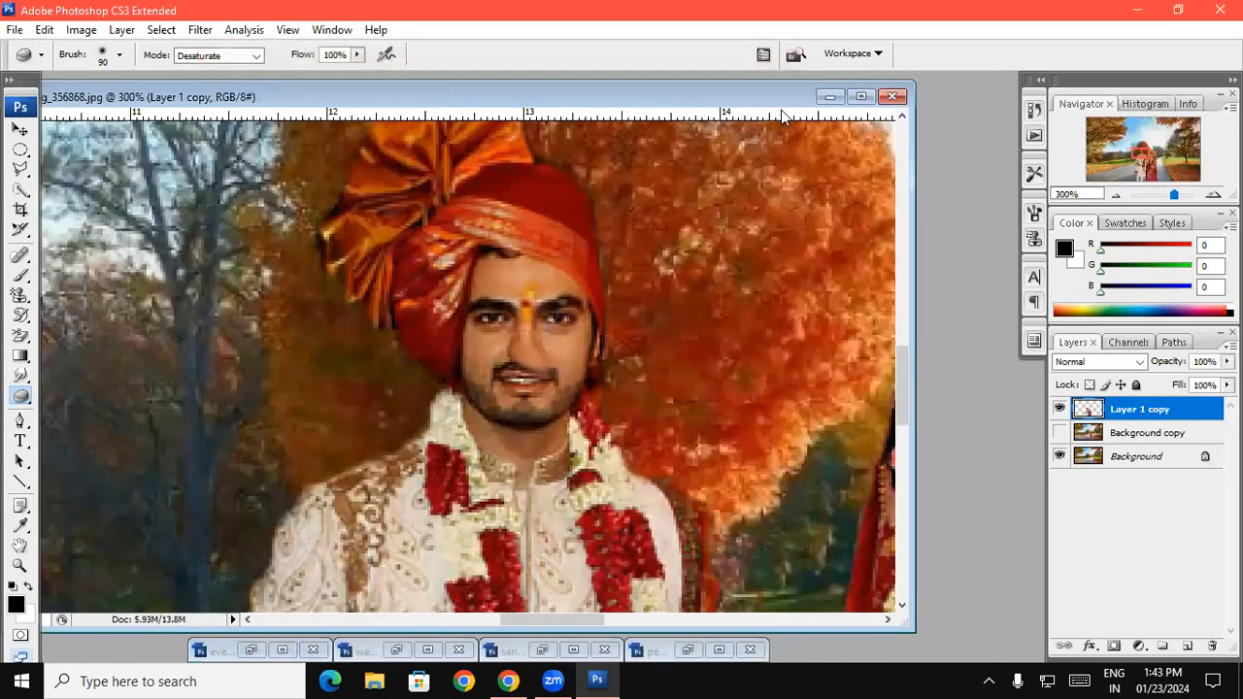
left_click(830, 96)
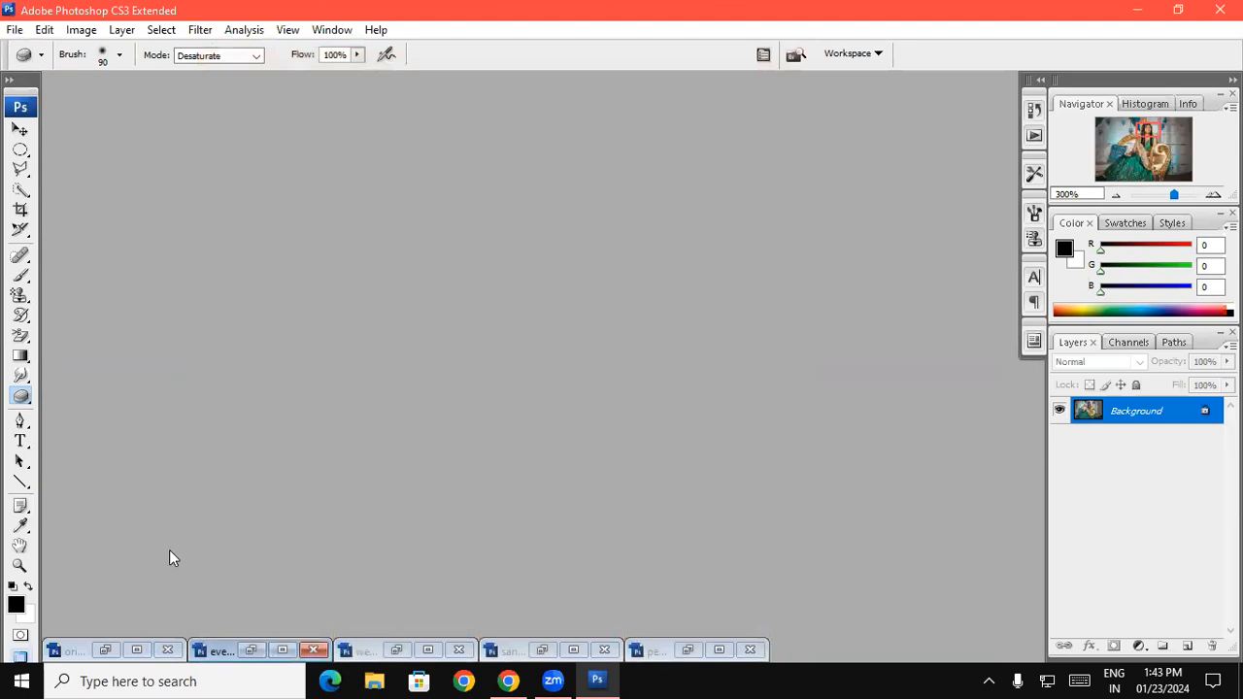
- Restore the ballroom photo of the seated woman in green and fit it in view at 66.7%
left_click(251, 650)
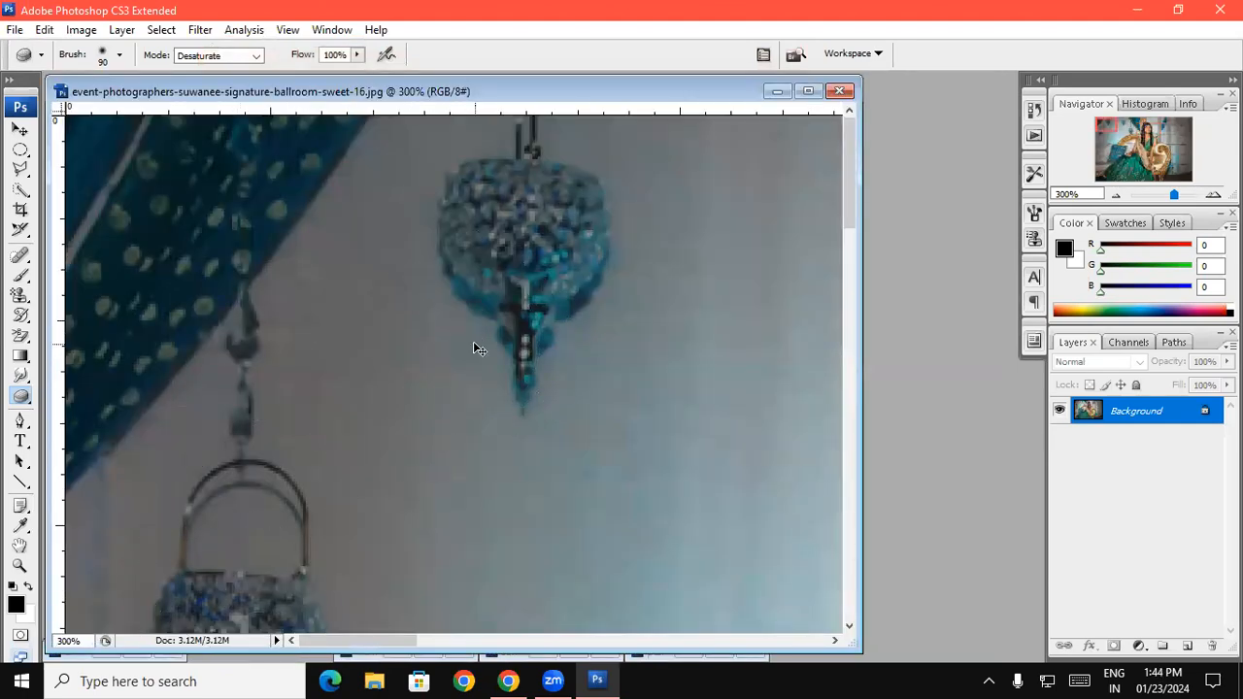
key("ctrl+minus")
key("ctrl+minus")
key("ctrl+minus")
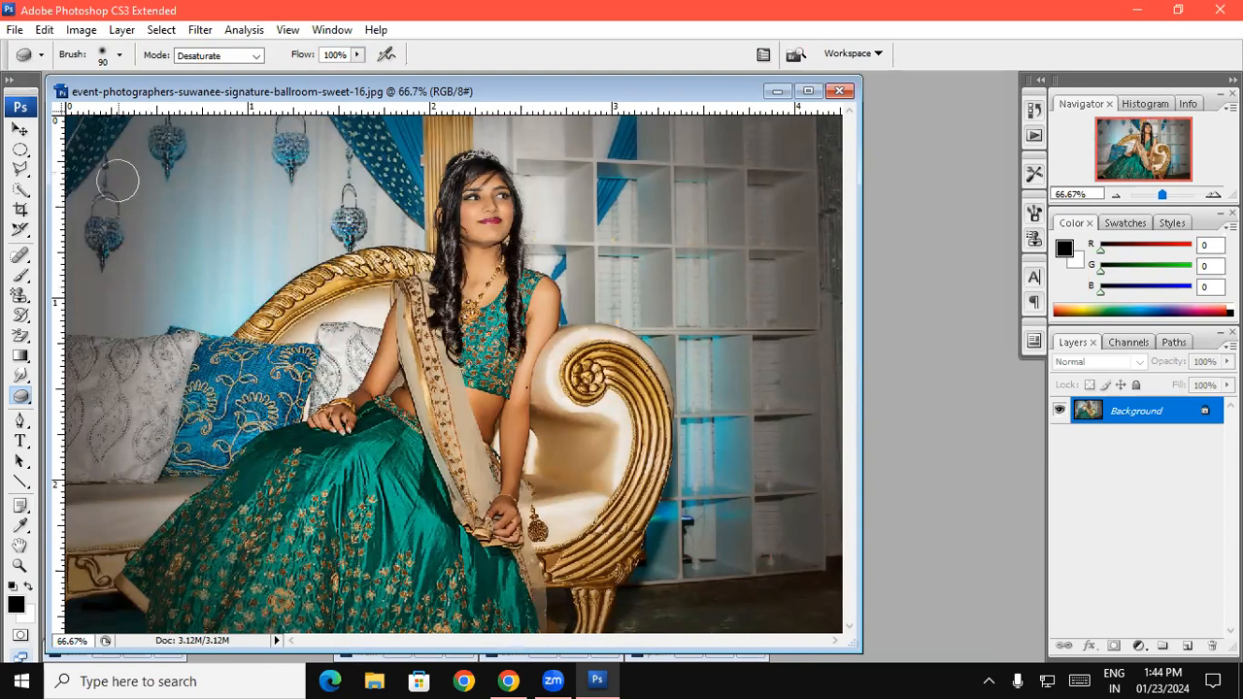
- Try the Black & White adjustment with its default colour percentages on the ballroom photo, and undo it
left_click(86, 33)
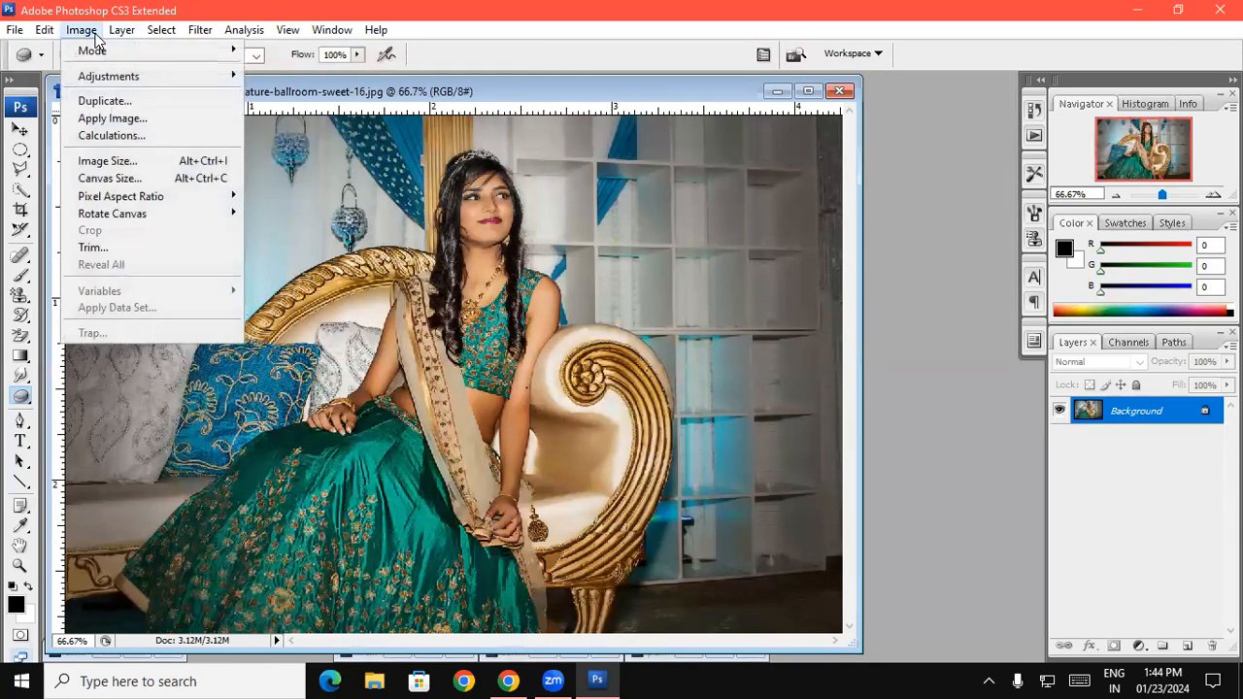
mouse_move(104, 84)
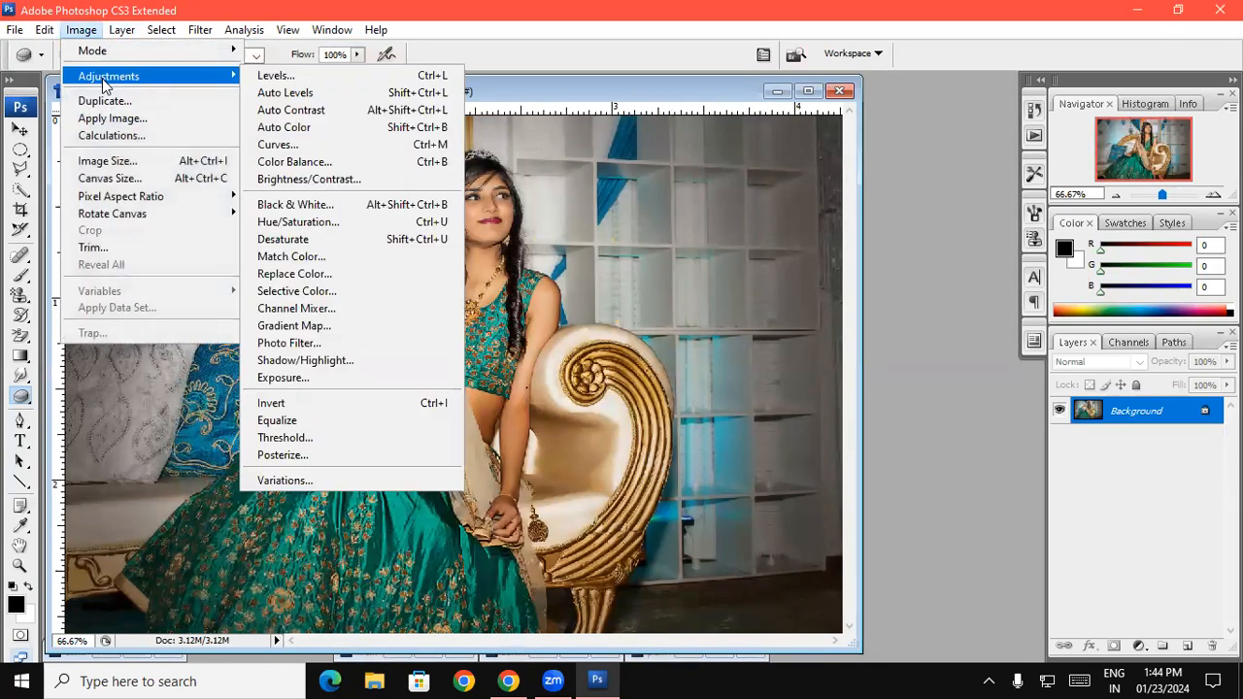
left_click(290, 200)
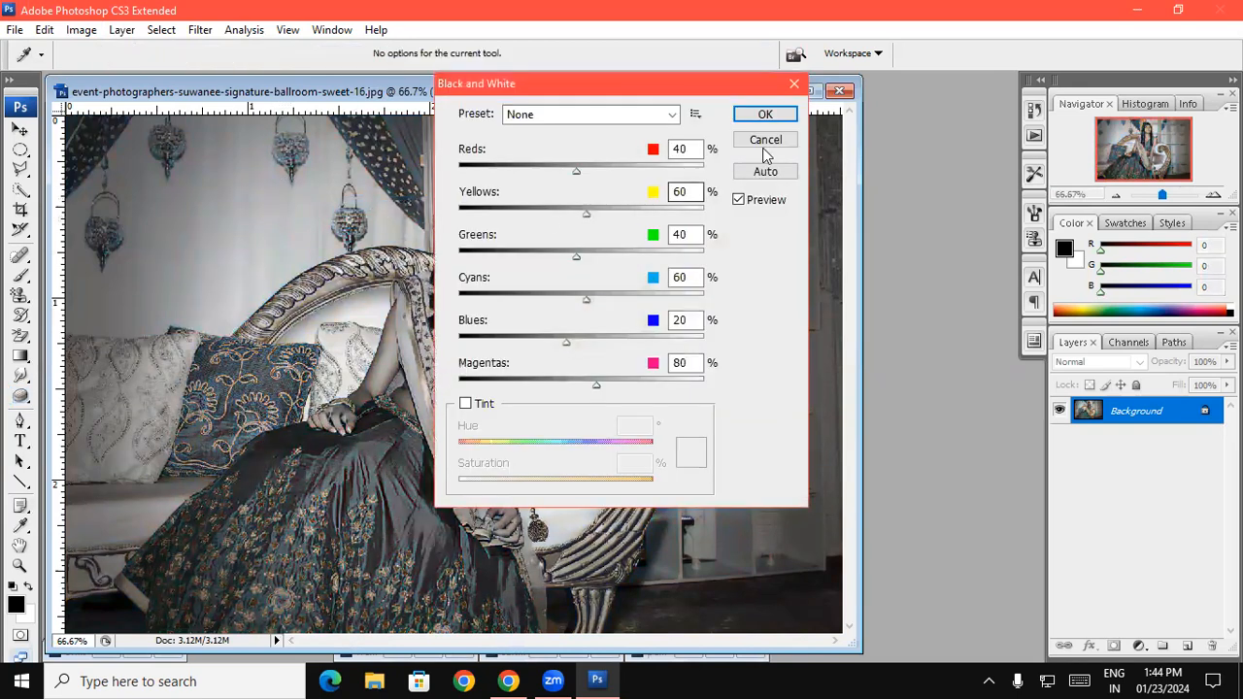
left_click(769, 122)
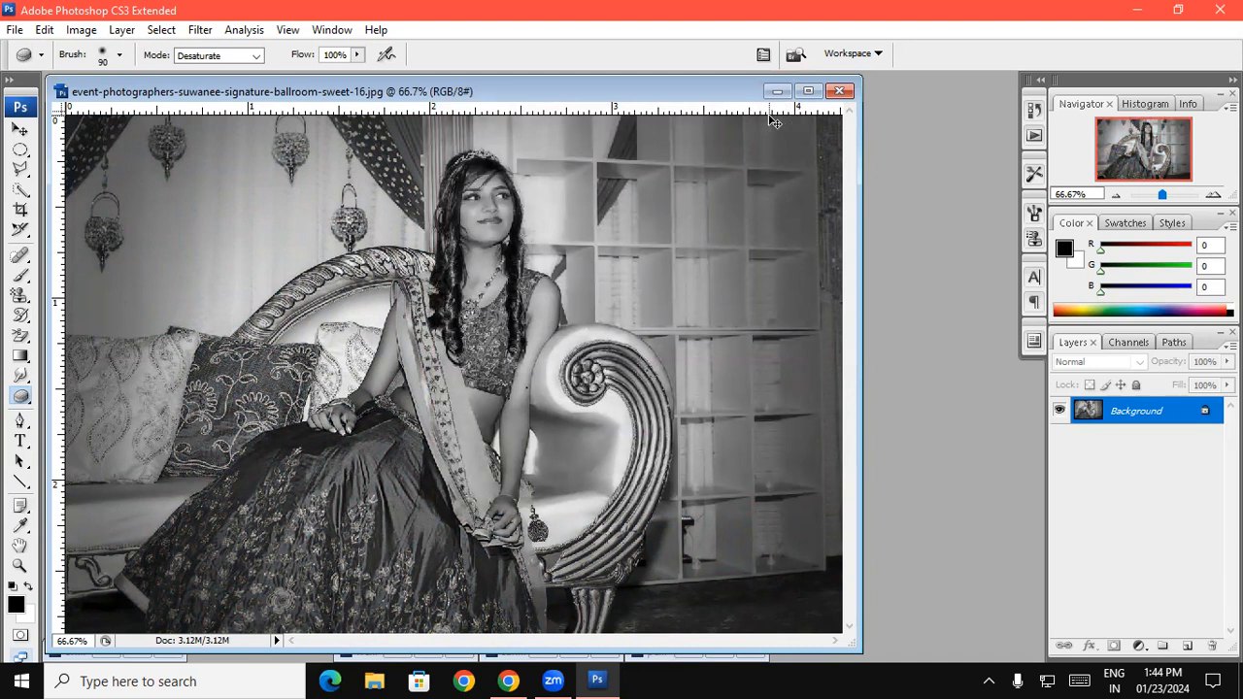
key("ctrl+z")
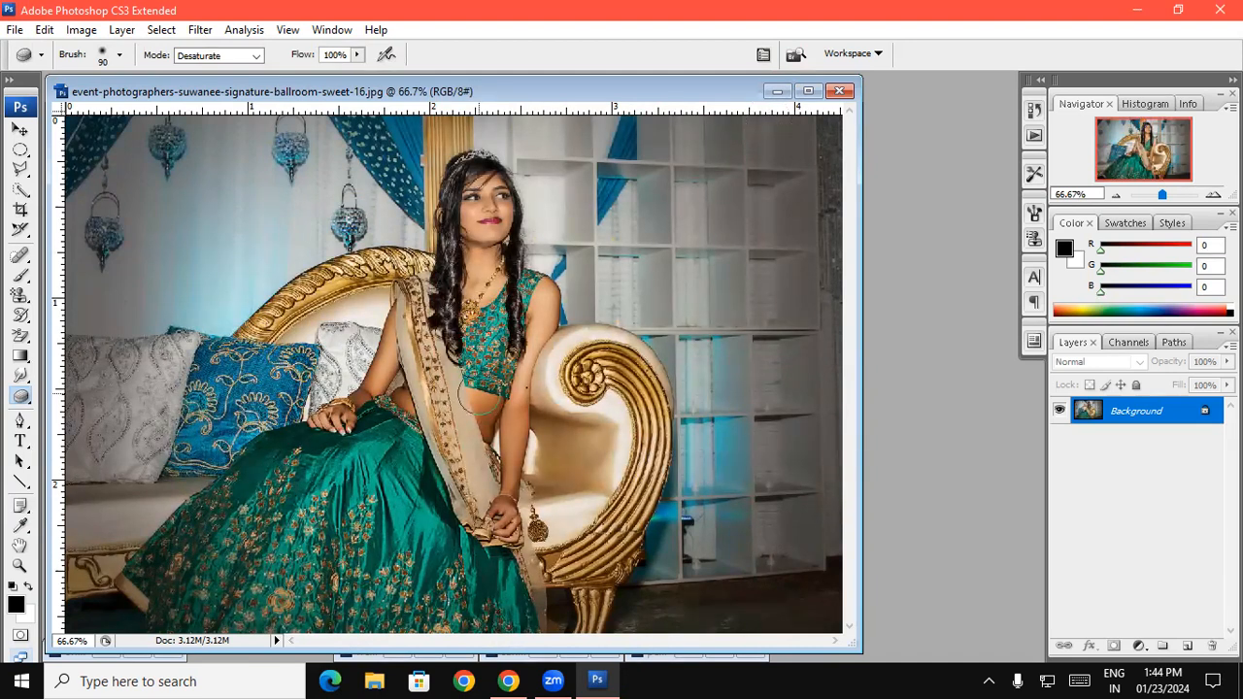
- Desaturate the woman's face with the Sponge tool, and, with a 700-pixel brush, her outfit, the sofa and the shelves behind her
left_click(23, 396)
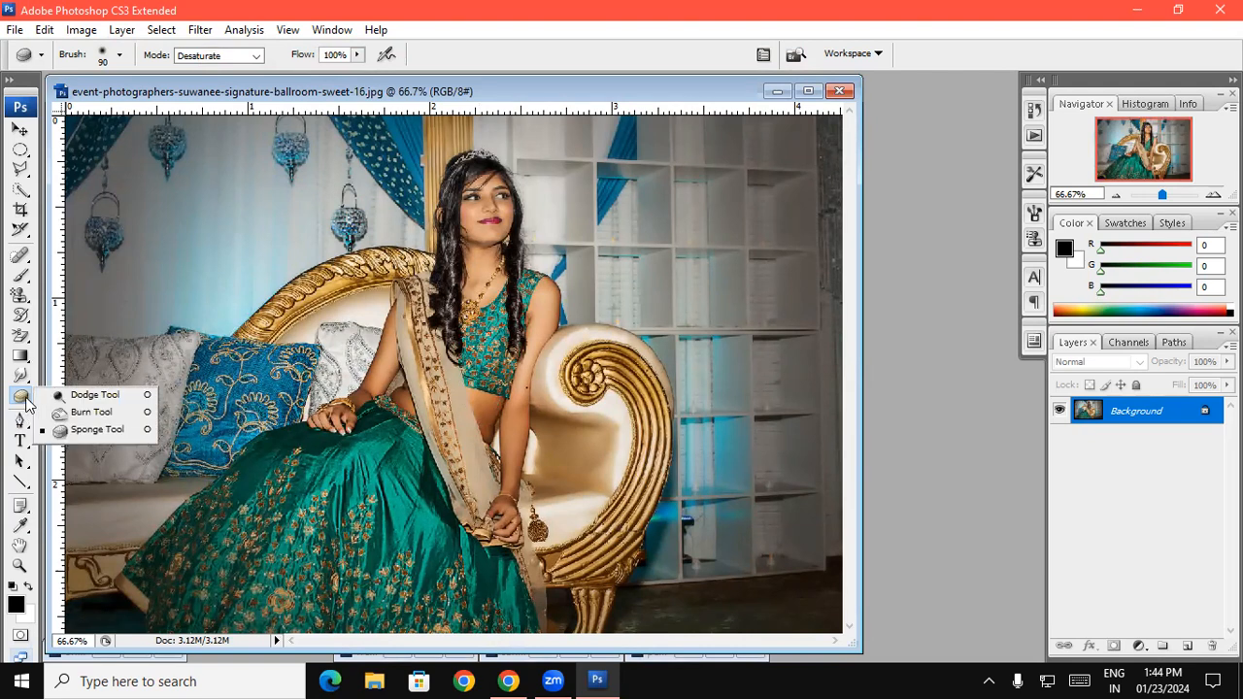
left_click(83, 433)
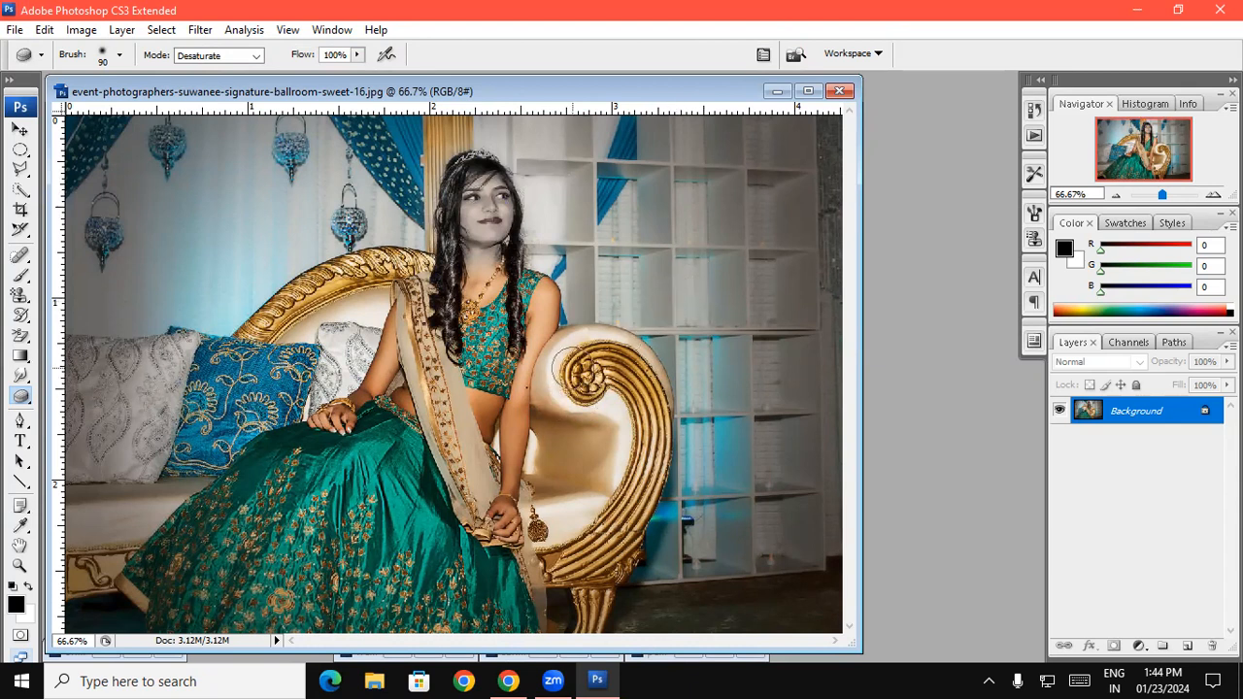
key("bracketright")
key("bracketright")
key("bracketright")
key("bracketright")
key("bracketright")
key("bracketright")
key("bracketright")
key("bracketright")
key("bracketright")
key("bracketright")
key("bracketright")
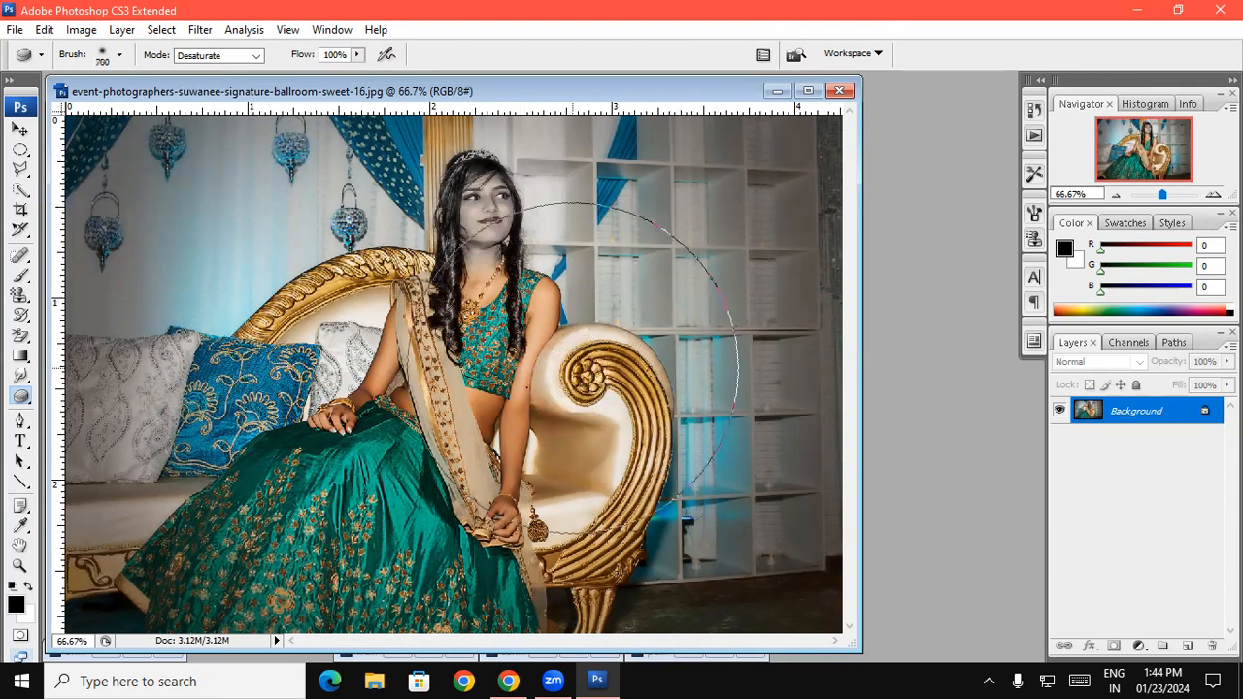
mouse_move(687, 307)
left_mouse_down()
mouse_move(622, 464)
mouse_move(463, 402)
mouse_move(462, 450)
mouse_move(463, 401)
mouse_move(450, 463)
mouse_move(439, 377)
mouse_move(426, 601)
mouse_move(506, 538)
mouse_move(501, 446)
mouse_move(536, 351)
mouse_move(639, 577)
mouse_move(616, 376)
mouse_move(560, 567)
mouse_move(560, 352)
mouse_move(540, 298)
mouse_move(435, 282)
mouse_move(531, 464)
mouse_move(590, 324)
mouse_move(682, 423)
mouse_move(679, 340)
left_mouse_up()
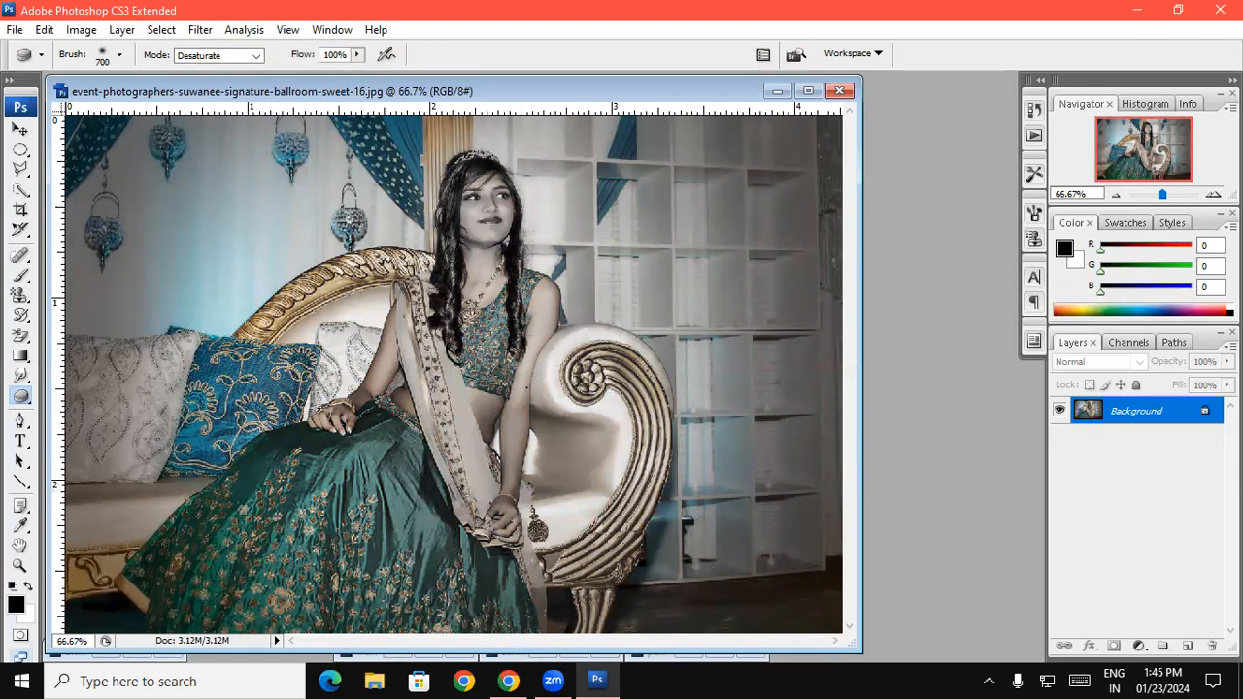
left_click(658, 332)
mouse_move(610, 339)
left_mouse_down()
mouse_move(558, 291)
mouse_move(574, 362)
mouse_move(538, 291)
mouse_move(534, 340)
mouse_move(568, 371)
mouse_move(604, 357)
mouse_move(625, 287)
left_mouse_up()
- Draw a short Pen tool path of two anchor points down the grey patterned cushion
left_click(21, 422)
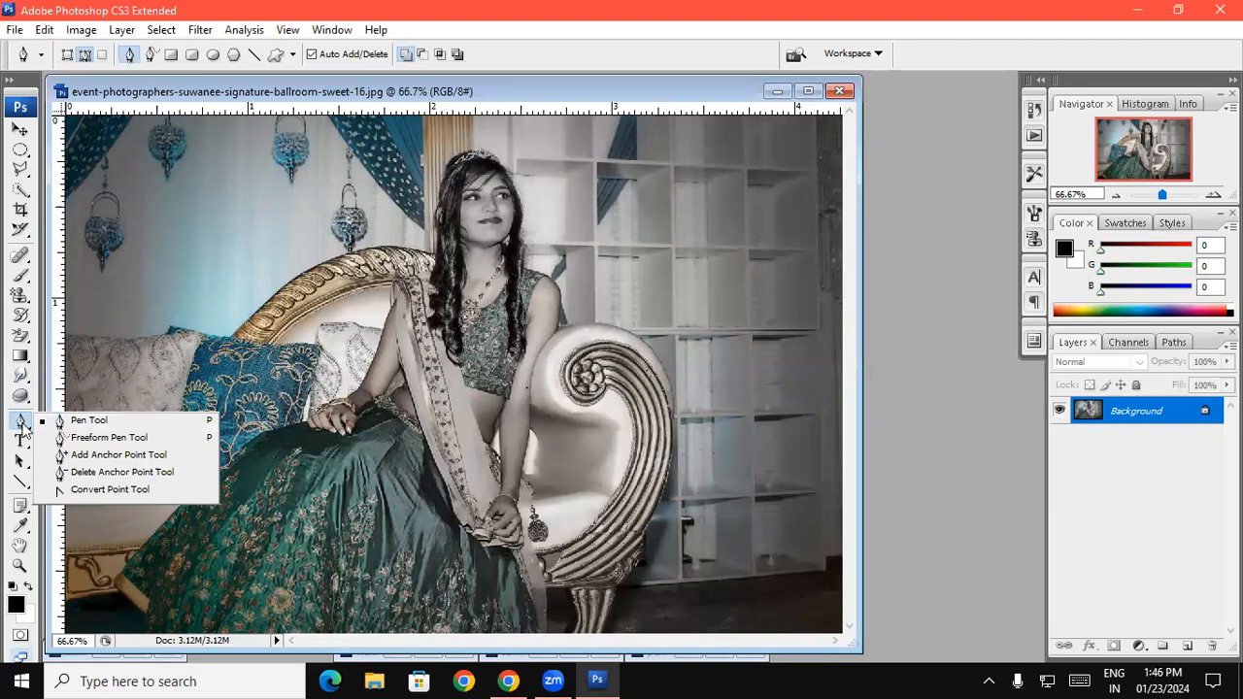
left_click(91, 376)
left_click_drag(111, 448, 114, 456)
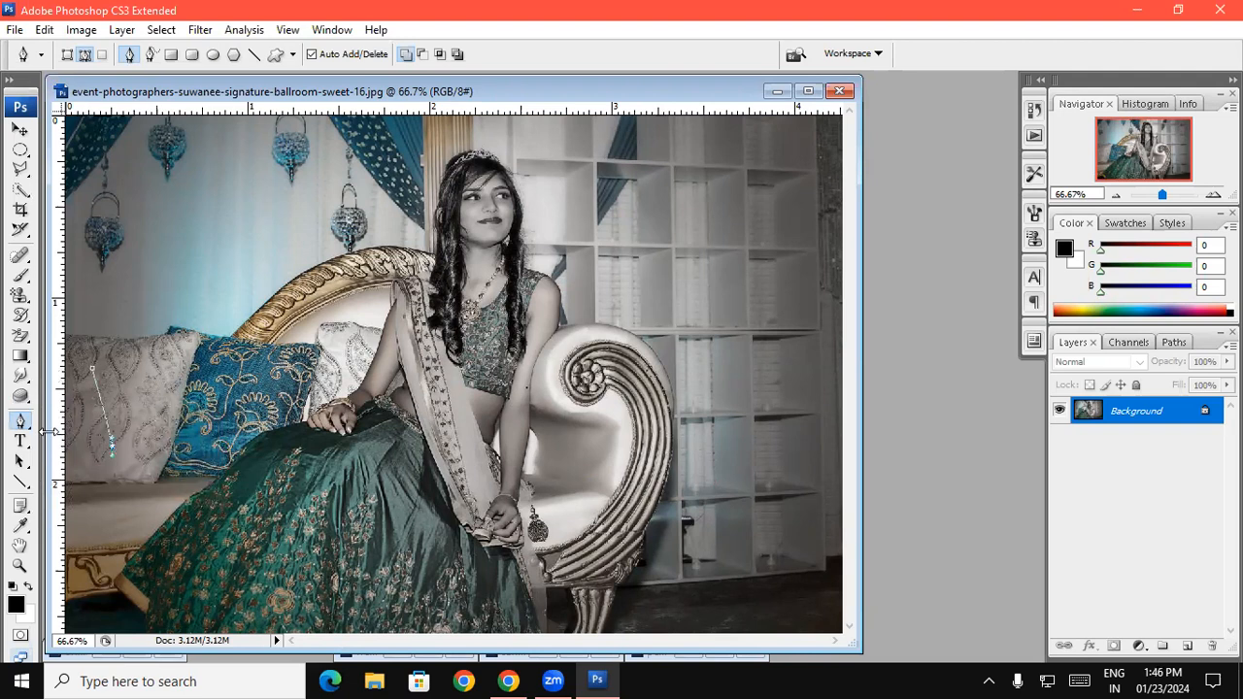